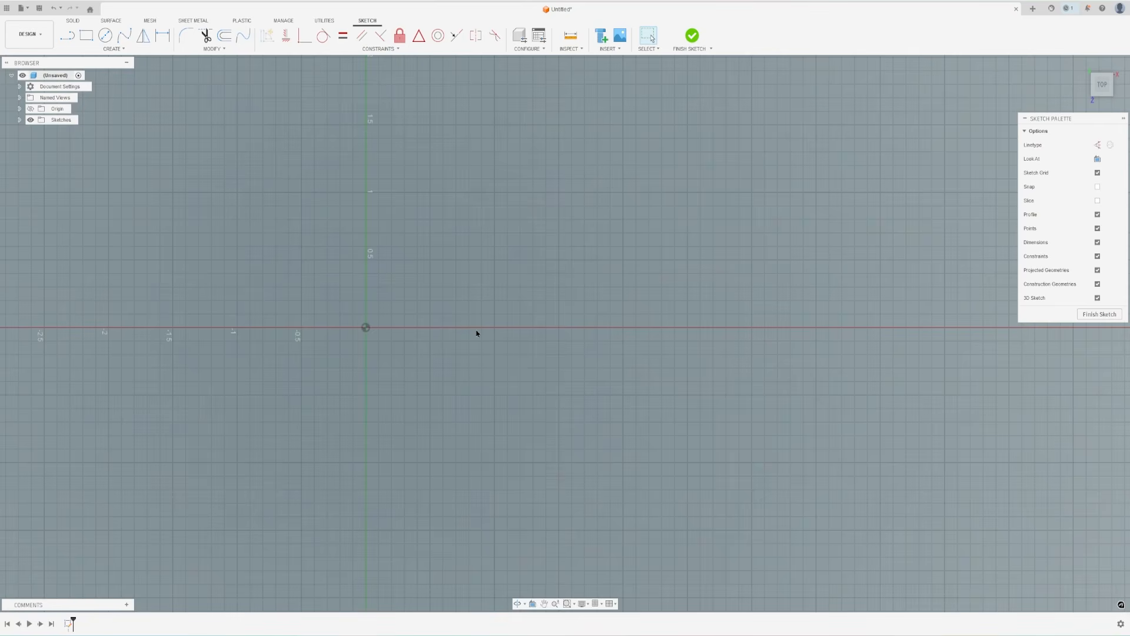
key("l")
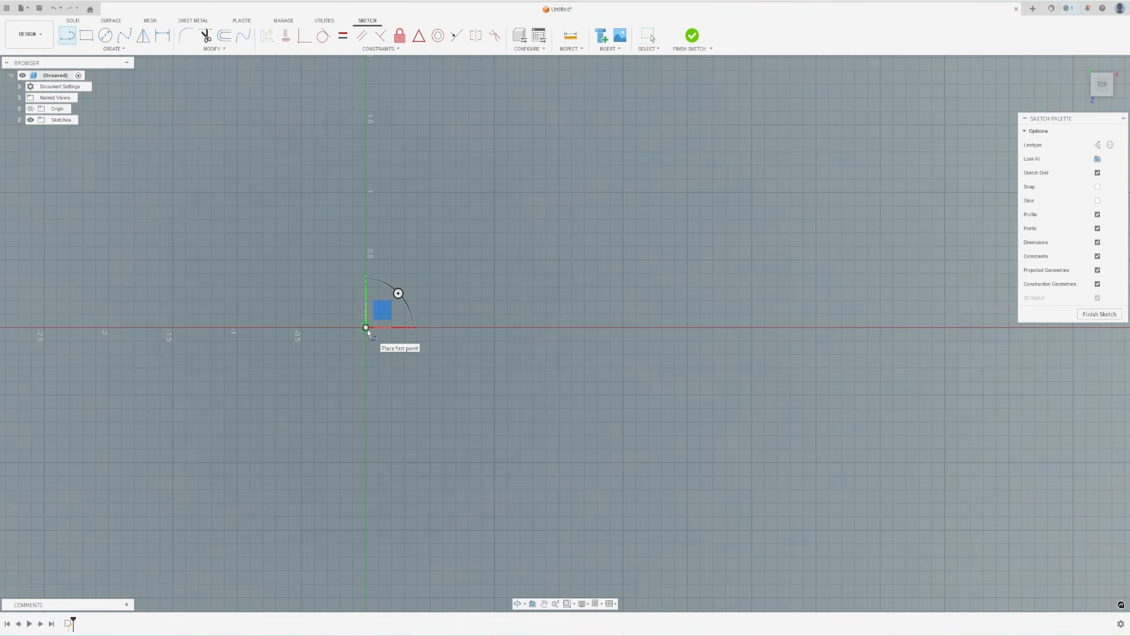
left_click(367, 328)
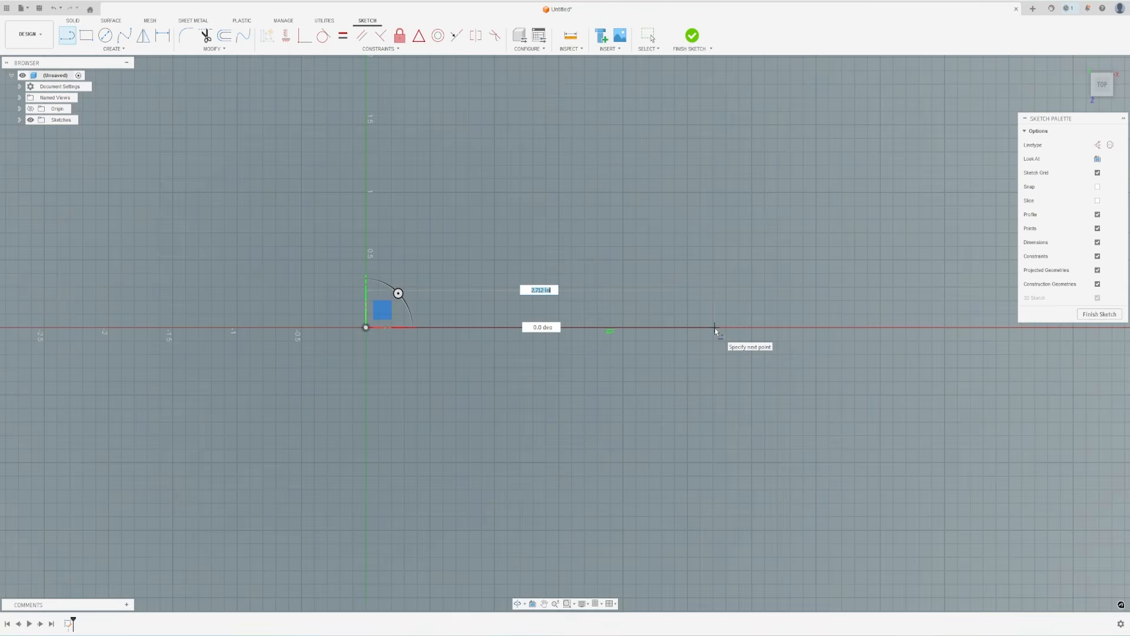
key("Escape")
key("ctrl+z")
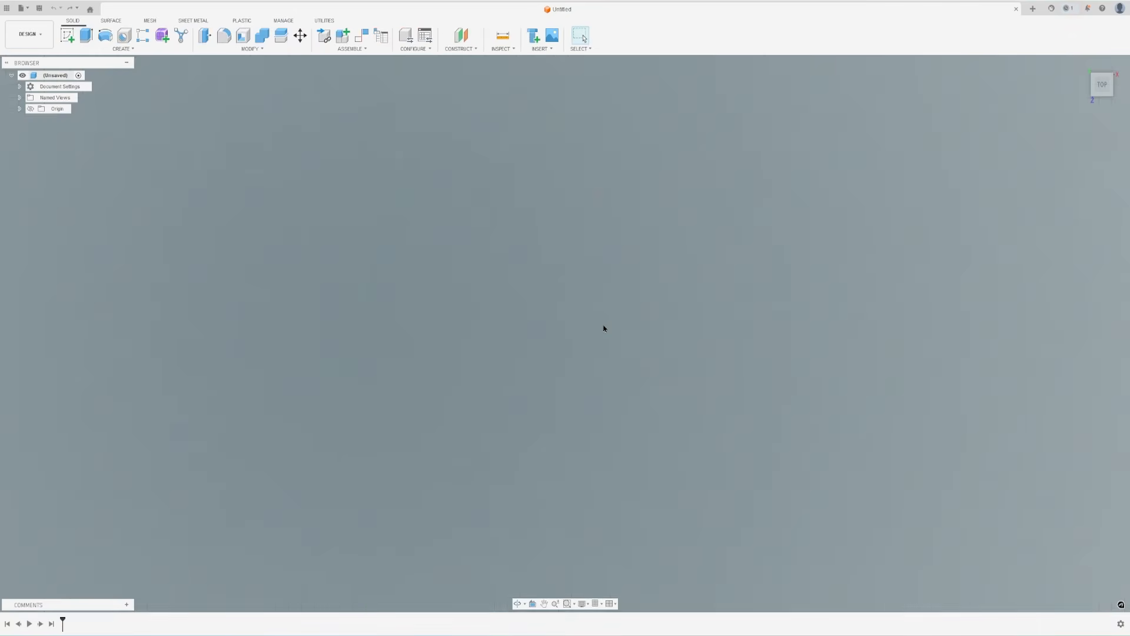
- Set the document's active units to millimetres
key("s")
left_click(630, 339)
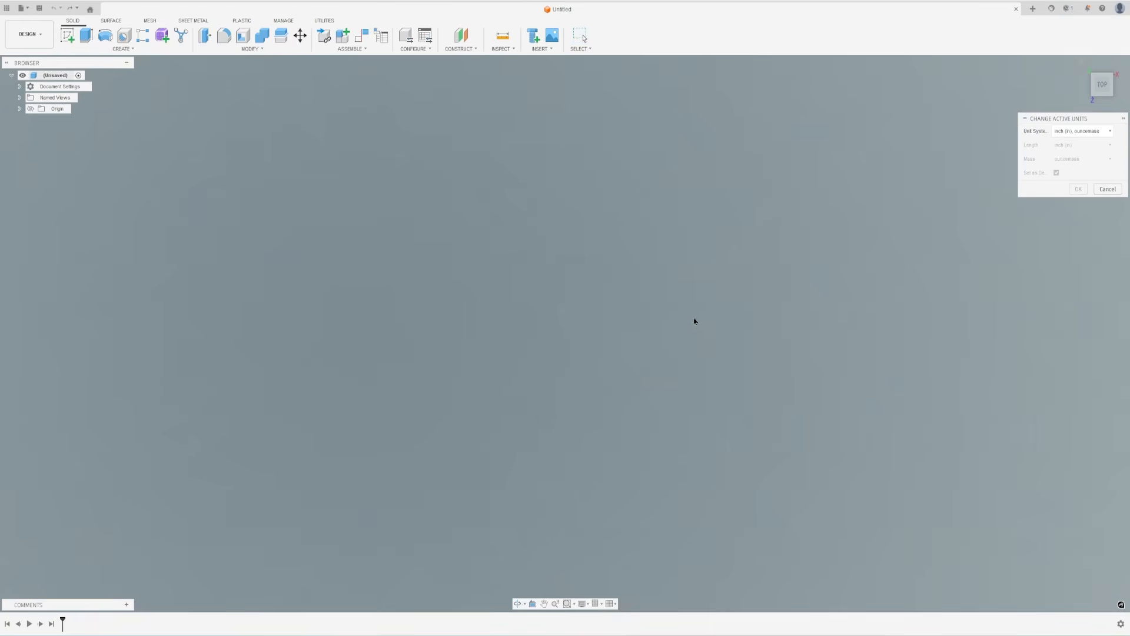
left_click(1093, 131)
left_click(1070, 148)
left_click(1076, 189)
- Start a sketch on the top plane and draw a 23.60 mm horizontal line from the origin
key("r")
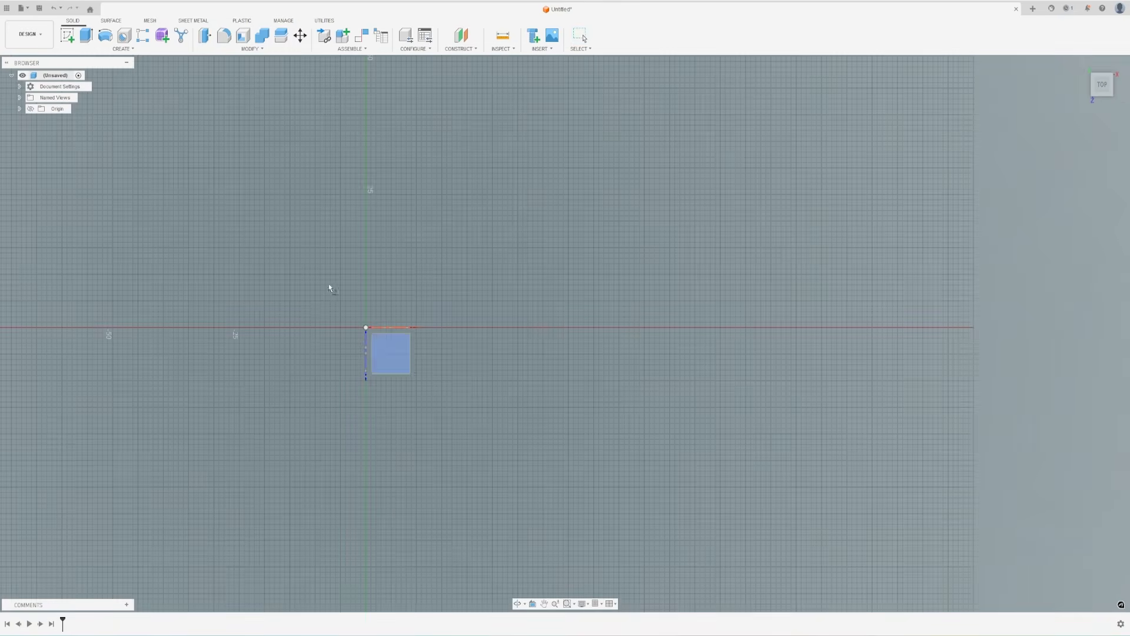
left_click(379, 341)
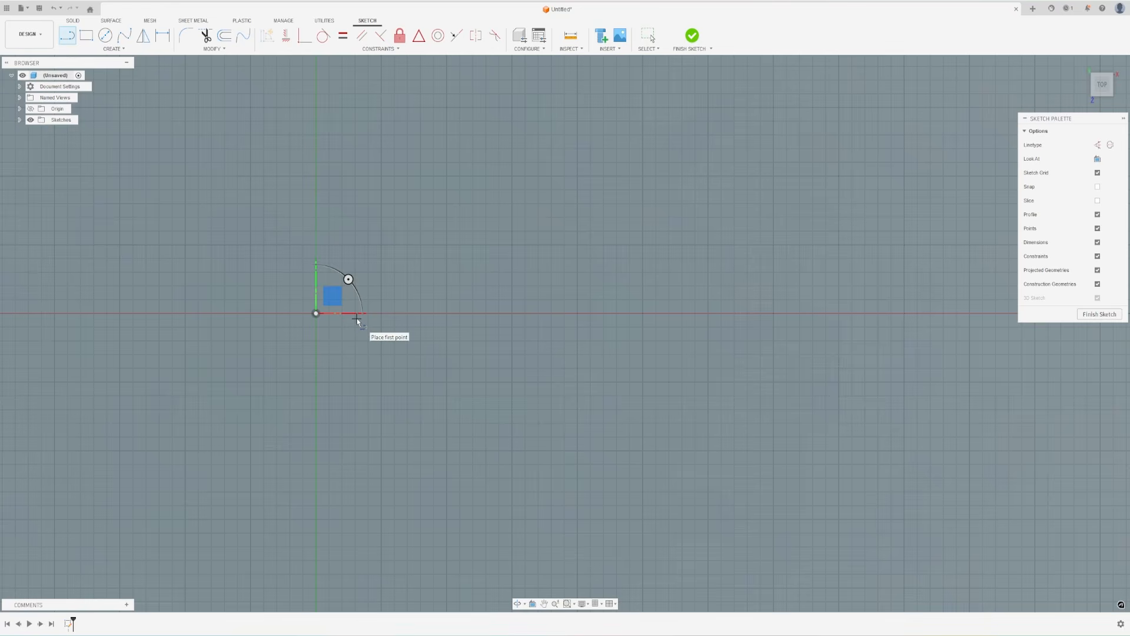
left_click(316, 313)
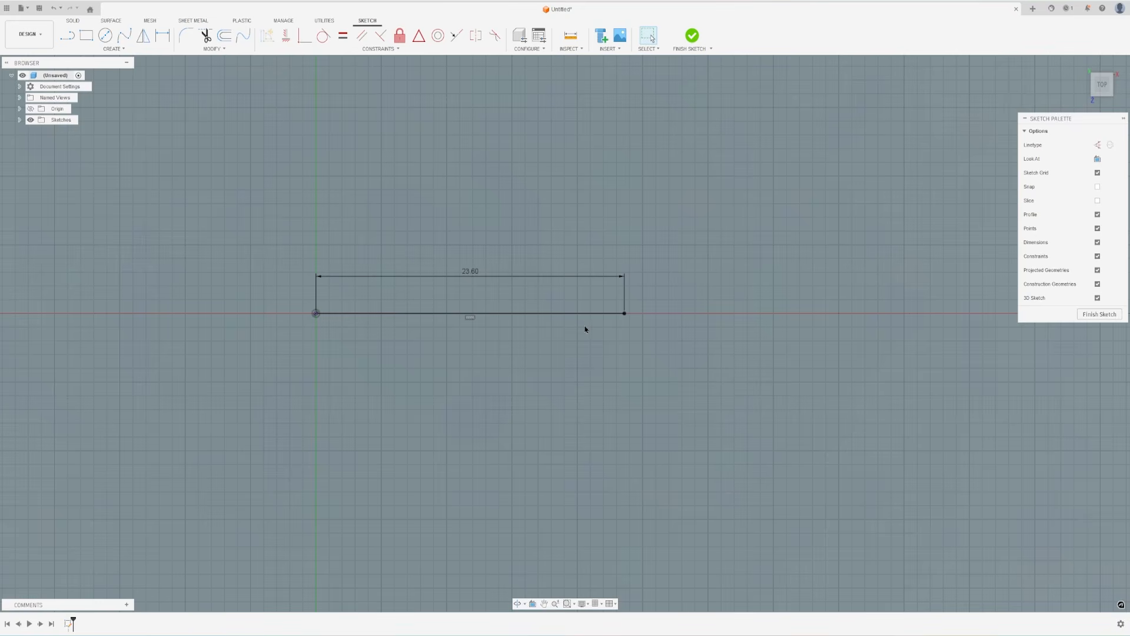
- Draw 7.35 mm vertical lines downward from both ends of the 23.60 mm line
key("l")
scroll(572, 396, "up", 3)
middle_click_drag(571, 400, 626, 409)
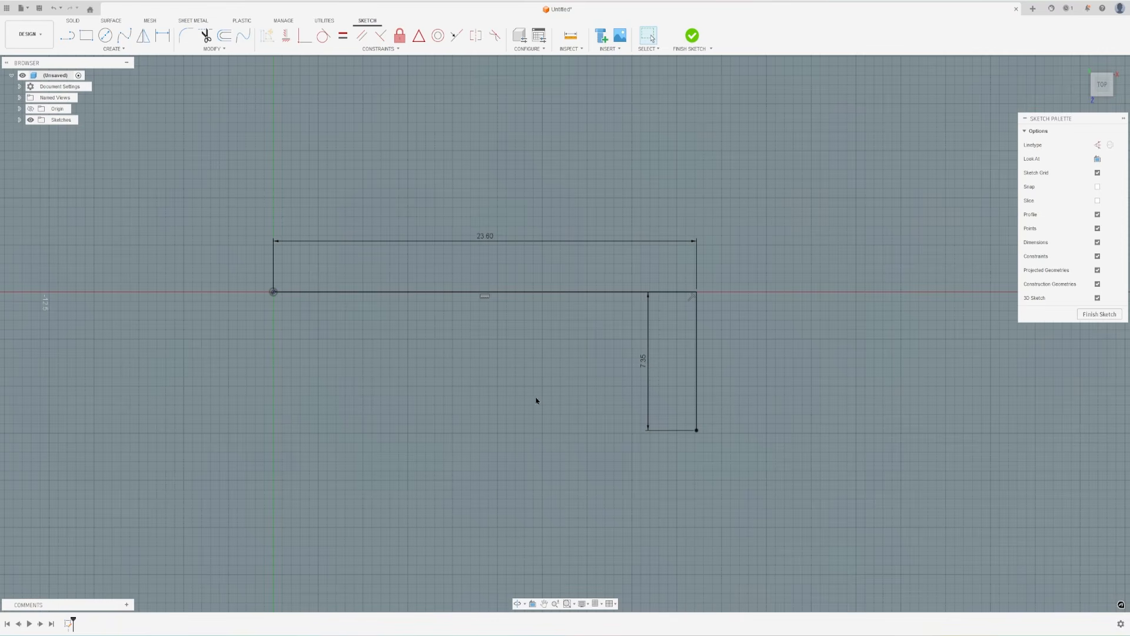
key("l")
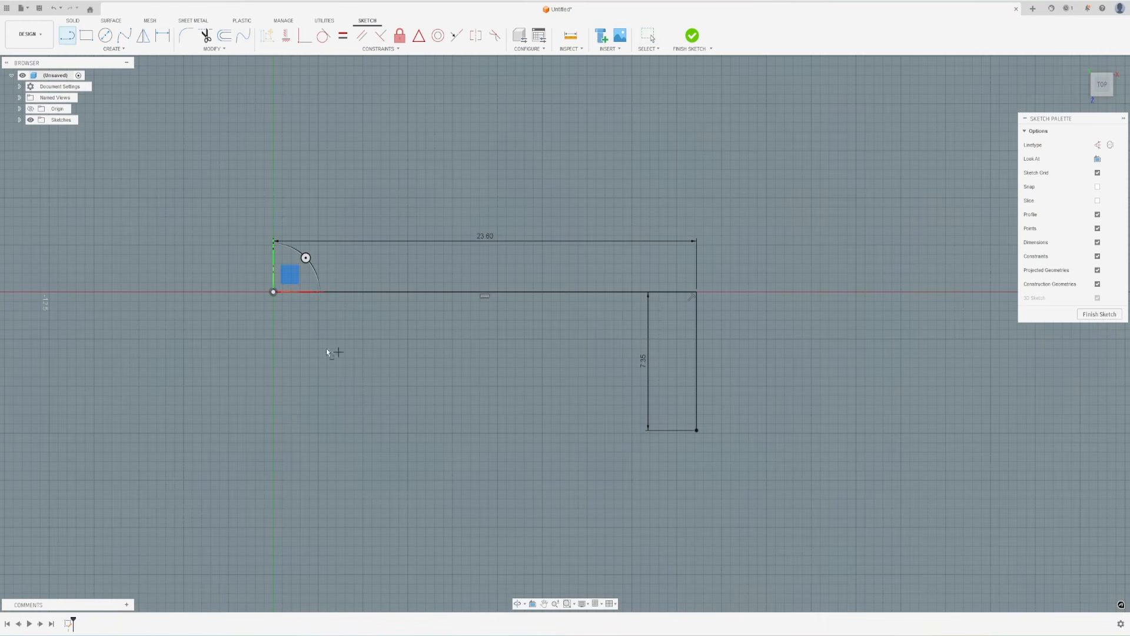
left_click(273, 292)
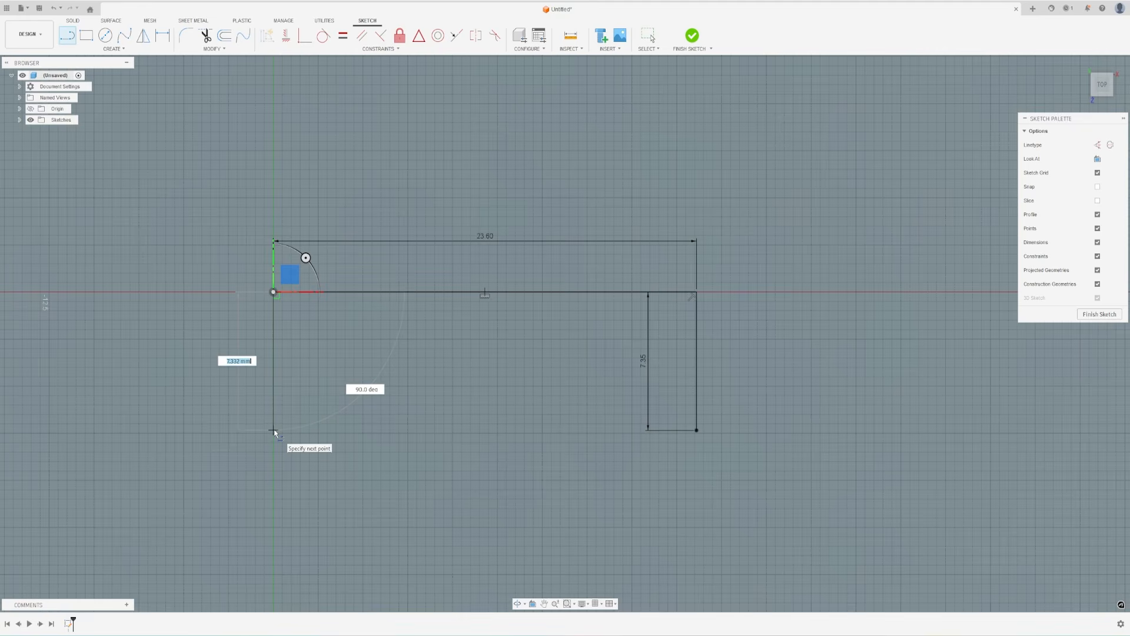
type("7.35")
key("Return")
key("Escape")
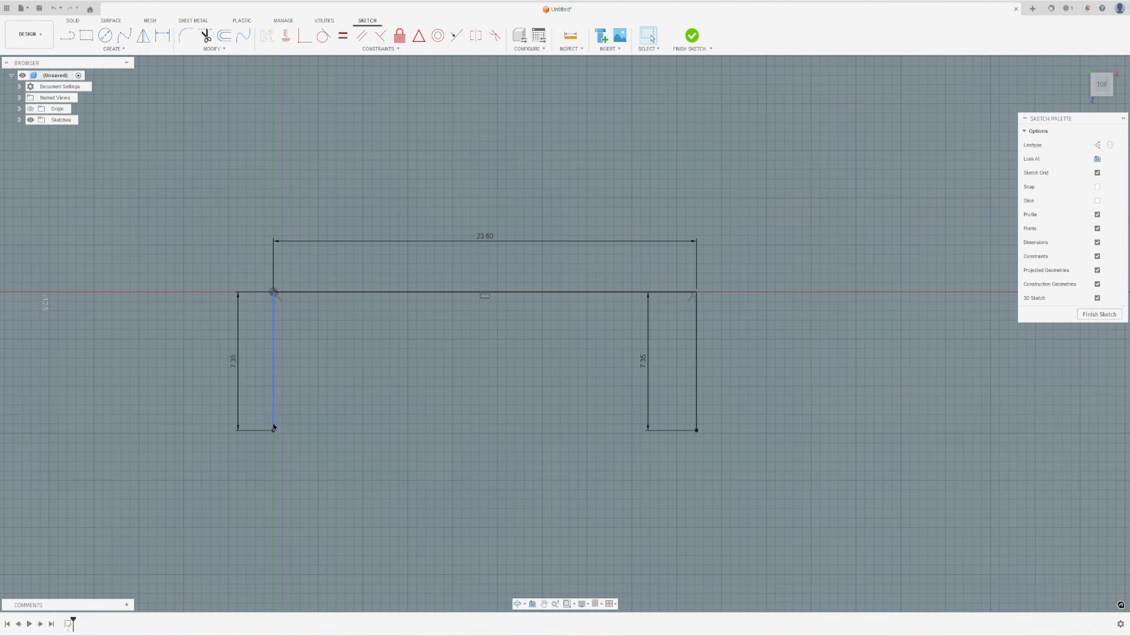
- Draw a 4.60 mm horizontal line inward from the left vertical's lower end, continued by a line rising at 45°
key("l")
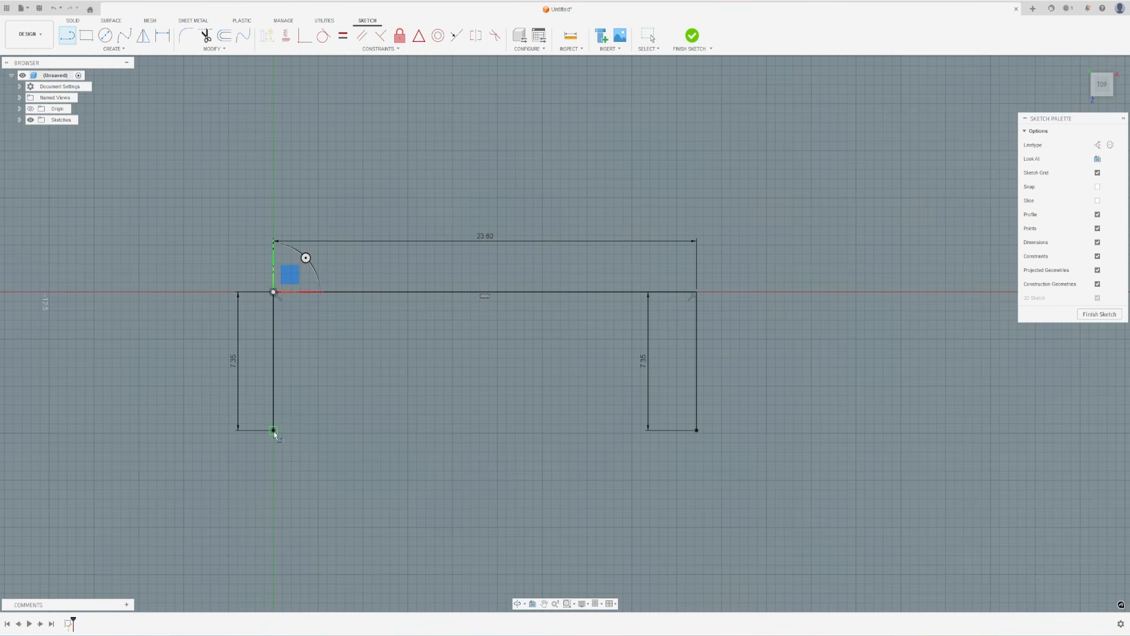
left_click(274, 430)
left_click(356, 431)
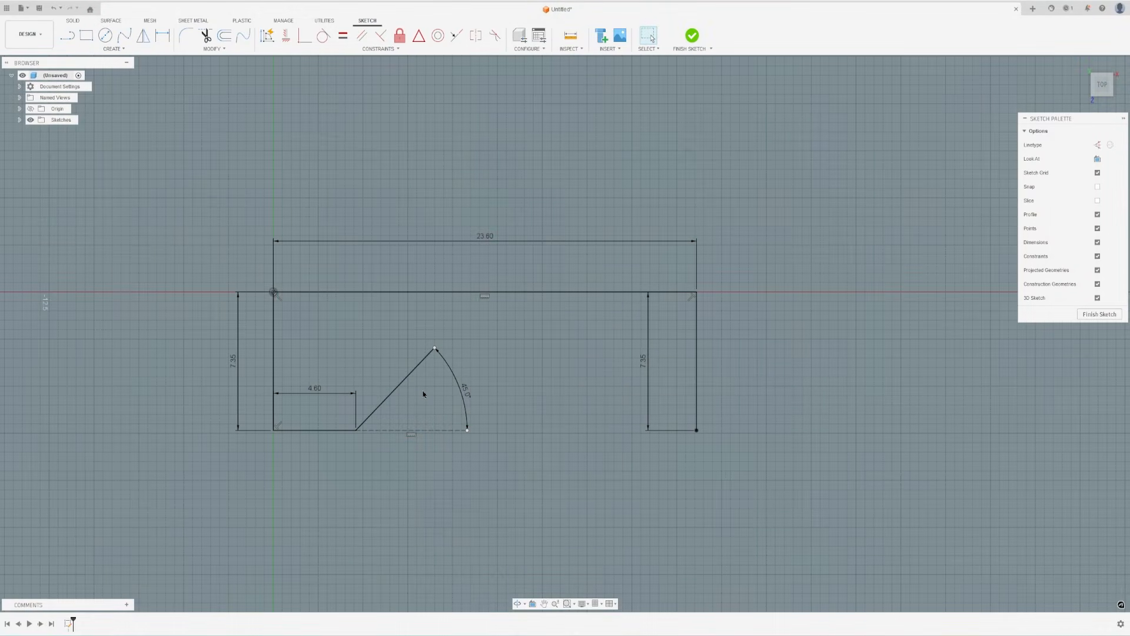
- Draw a 13 mm horizontal line that crosses the rising 45° line inside the outline
key("l")
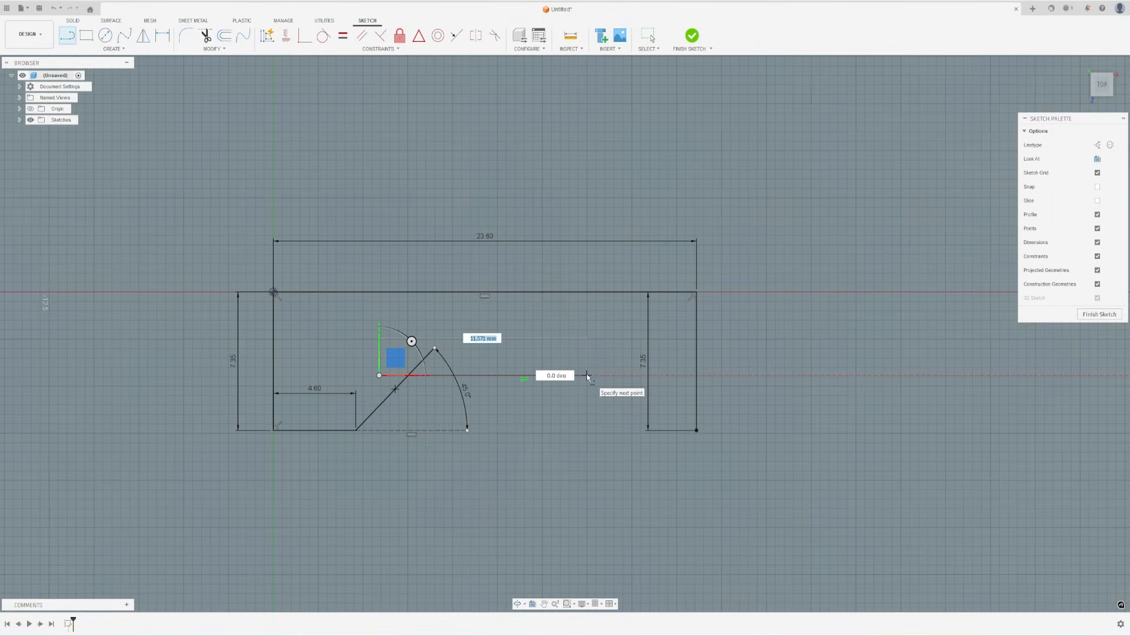
type("13")
key("Return")
key("Escape")
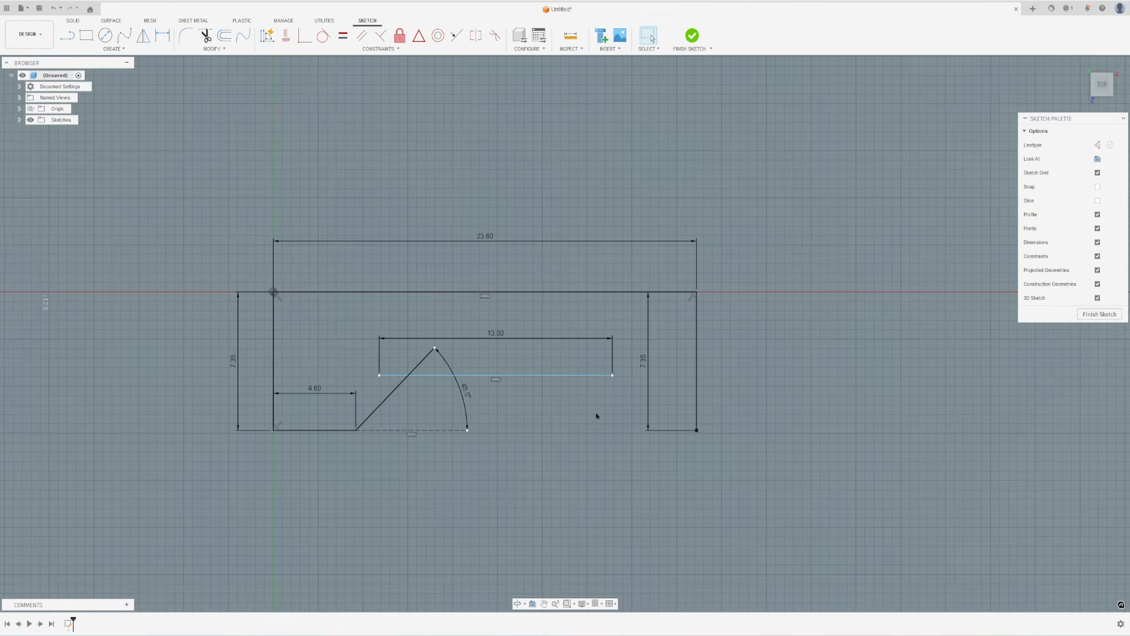
- Draw a 45° line descending from the 13 mm line's right end, then shift the pair left and lengthen the descending line
key("l")
left_click(612, 375)
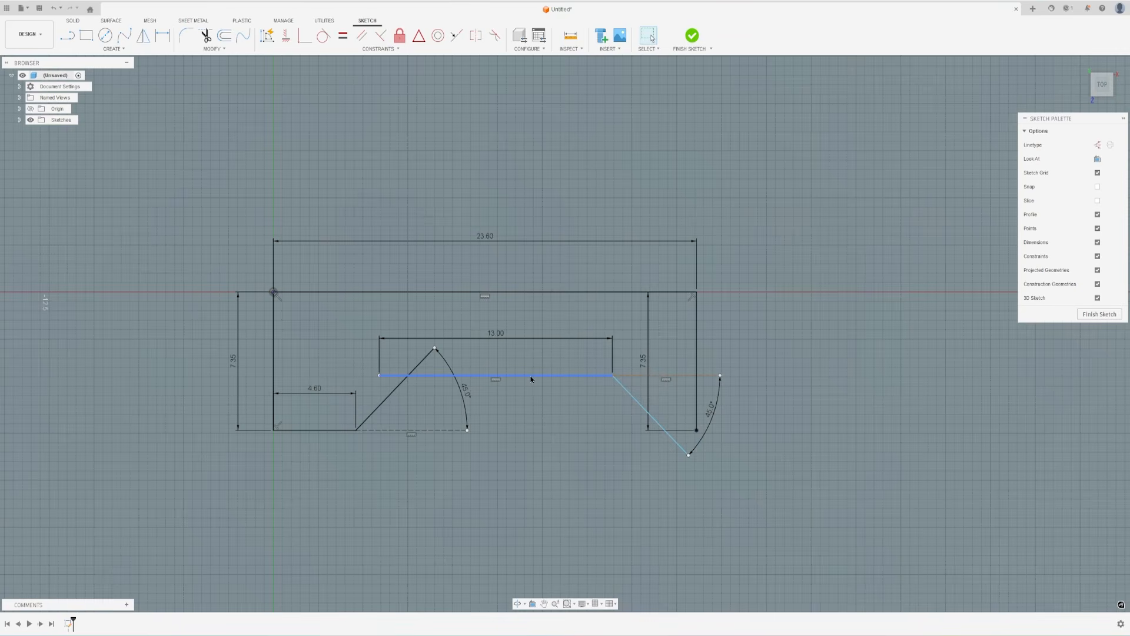
mouse_move(531, 378)
left_mouse_down()
mouse_move(497, 389)
mouse_move(442, 376)
left_mouse_up()
left_click_drag(646, 500, 536, 495)
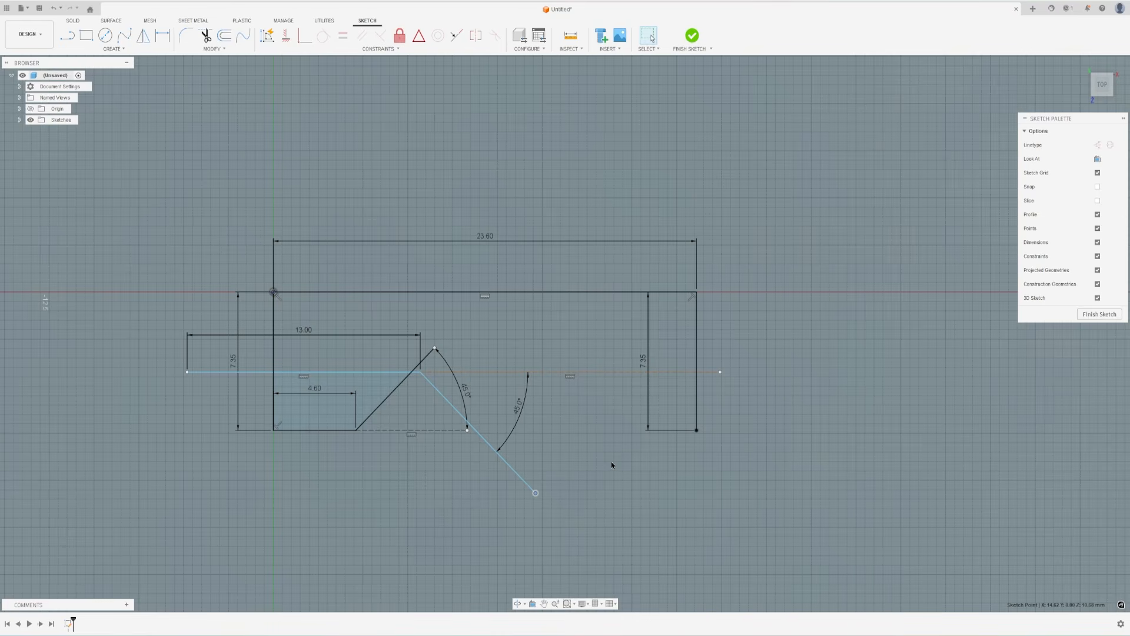
- Draw a 2.25 mm horizontal line inward from the right vertical's lower end and attach the descending 45° line to its inner end
key("l")
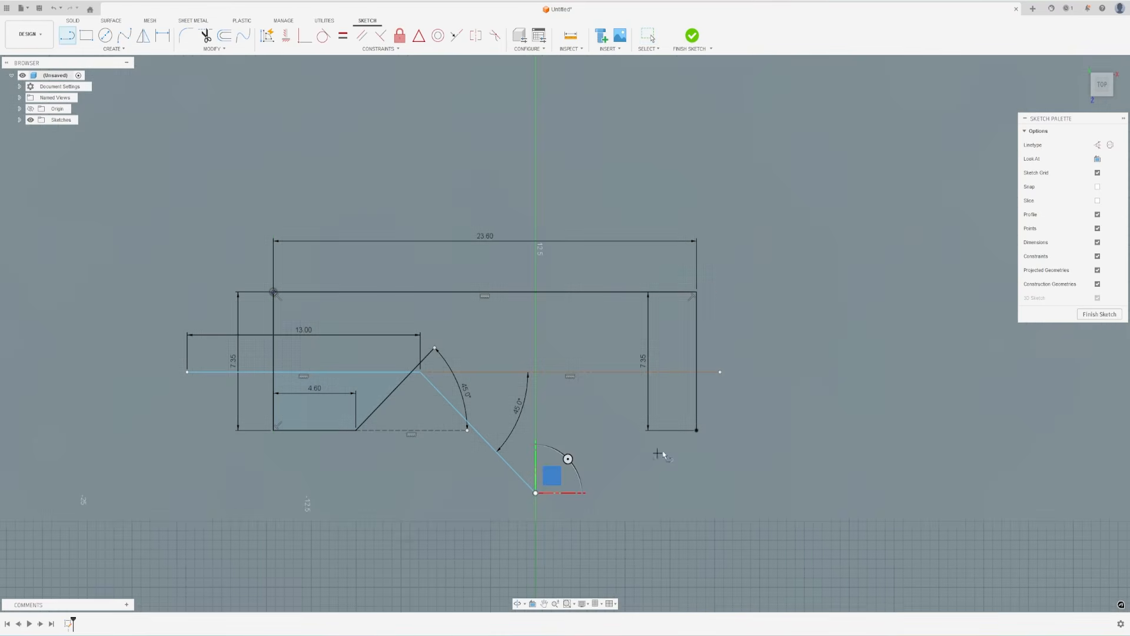
left_click(697, 430)
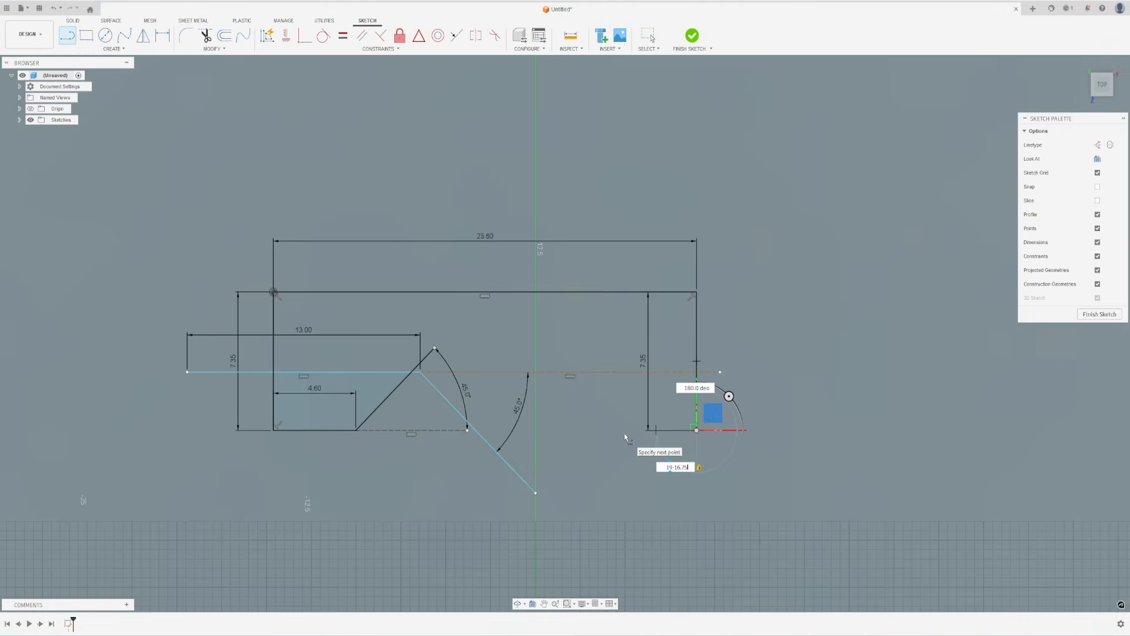
key("Return")
key("Escape")
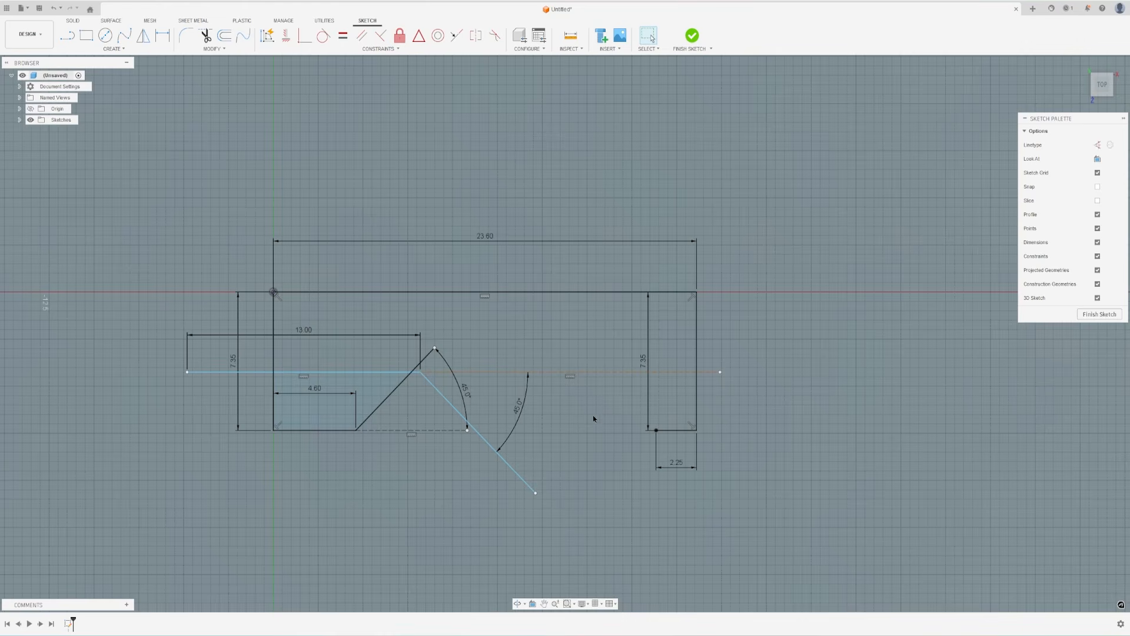
left_click_drag(537, 497, 656, 431)
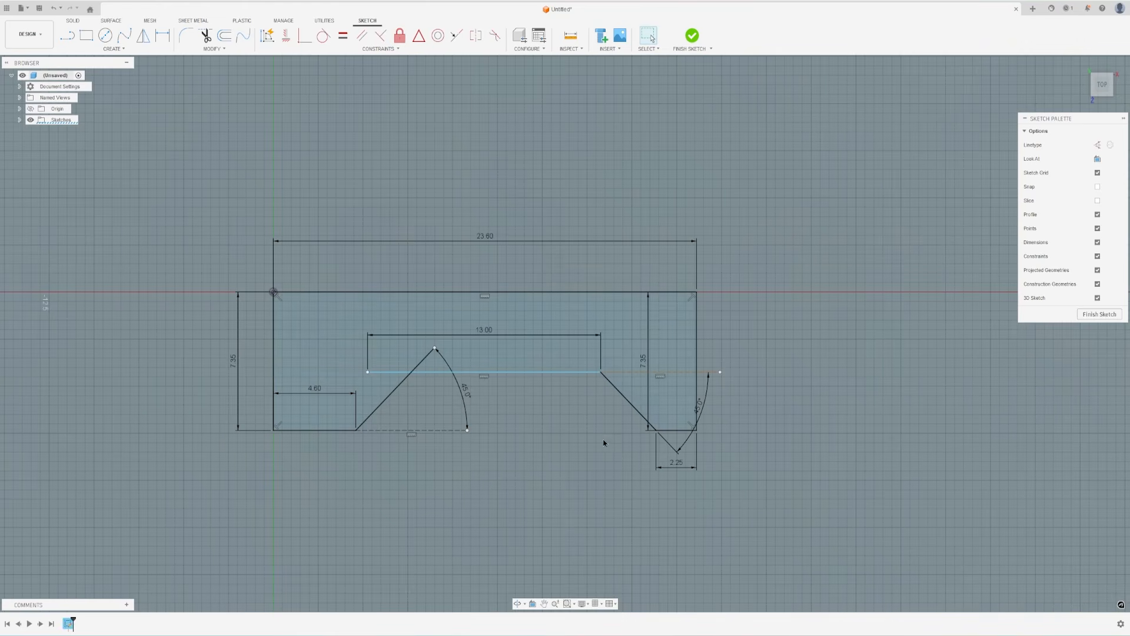
- Trim the overhanging ends where the 13 mm line and the rising 45° line cross
scroll(518, 406, "up", 2)
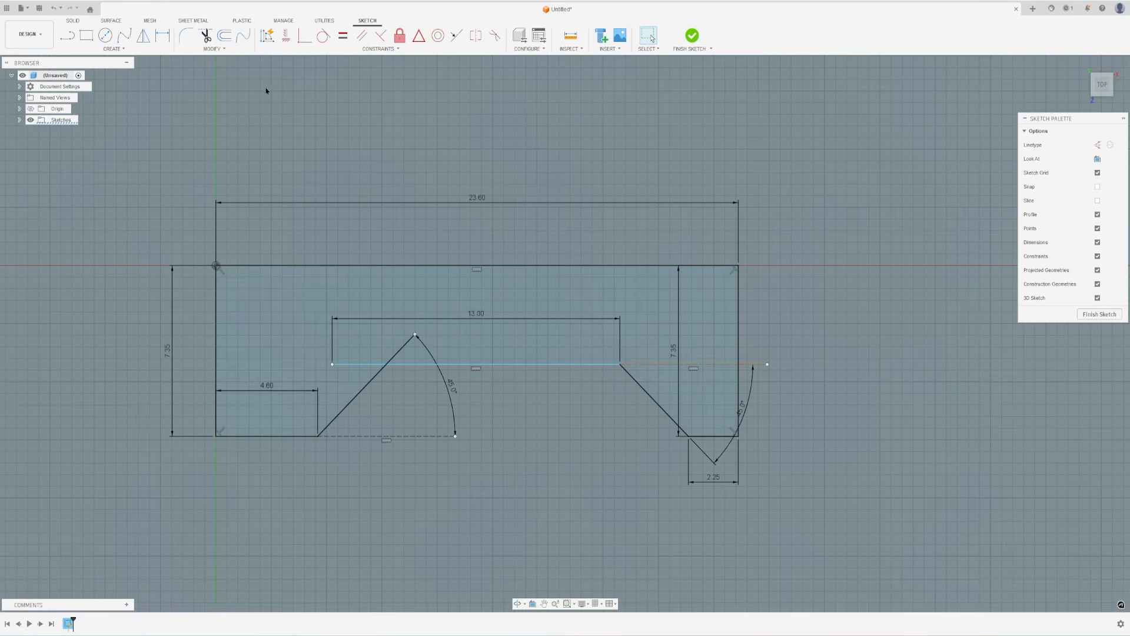
left_click(205, 35)
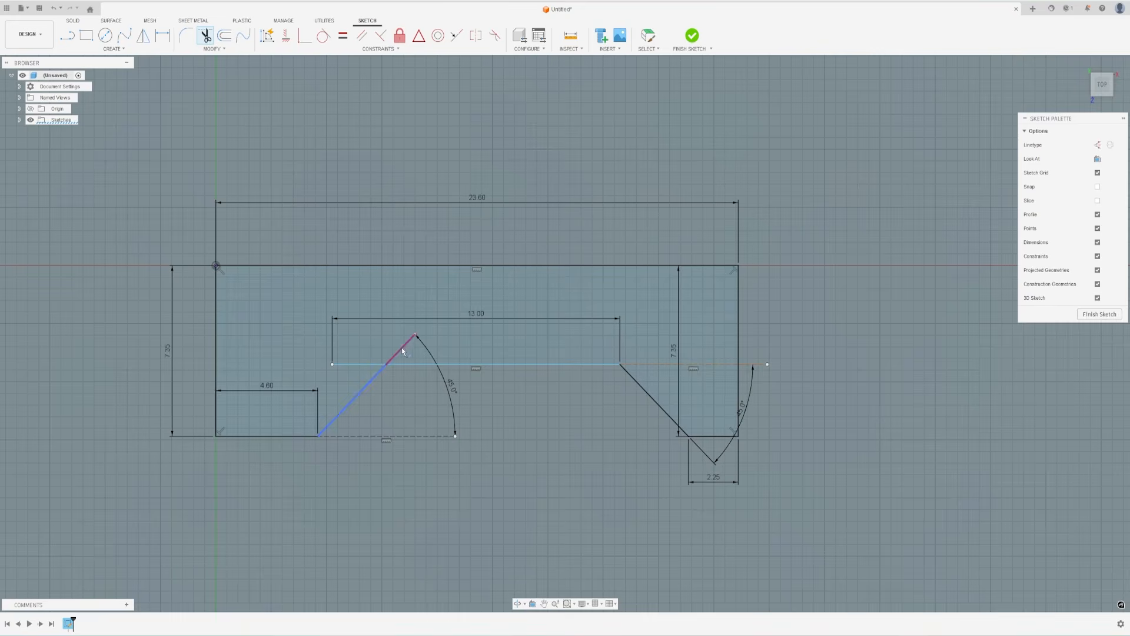
left_click(359, 360)
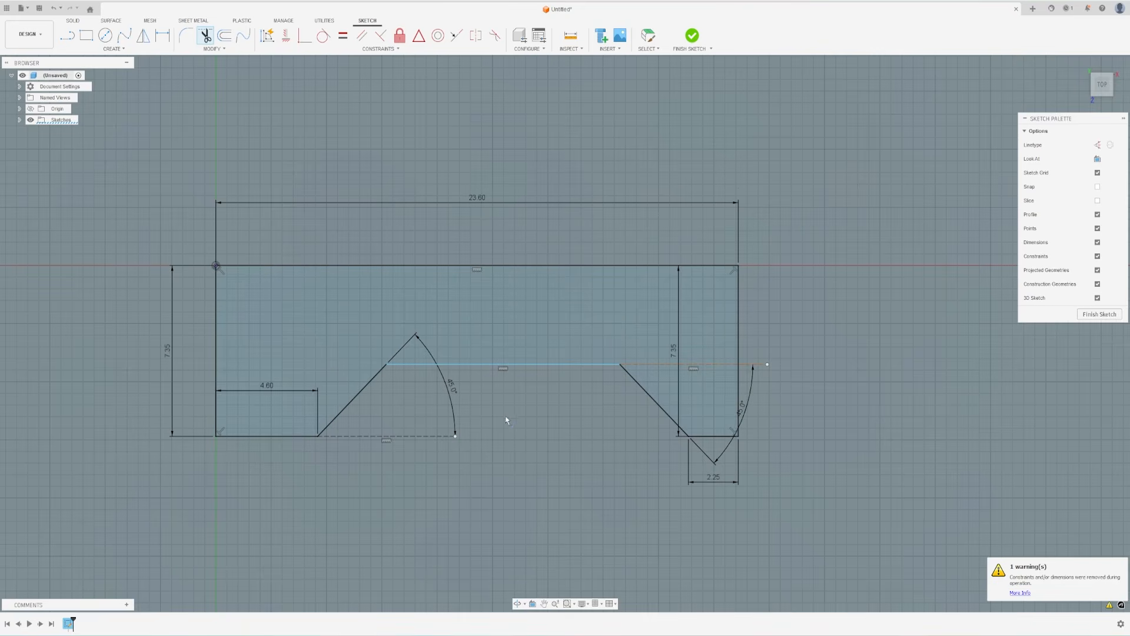
- Dimension the length of the trimmed horizontal line between the two 45° lines, keeping its current value
key("d")
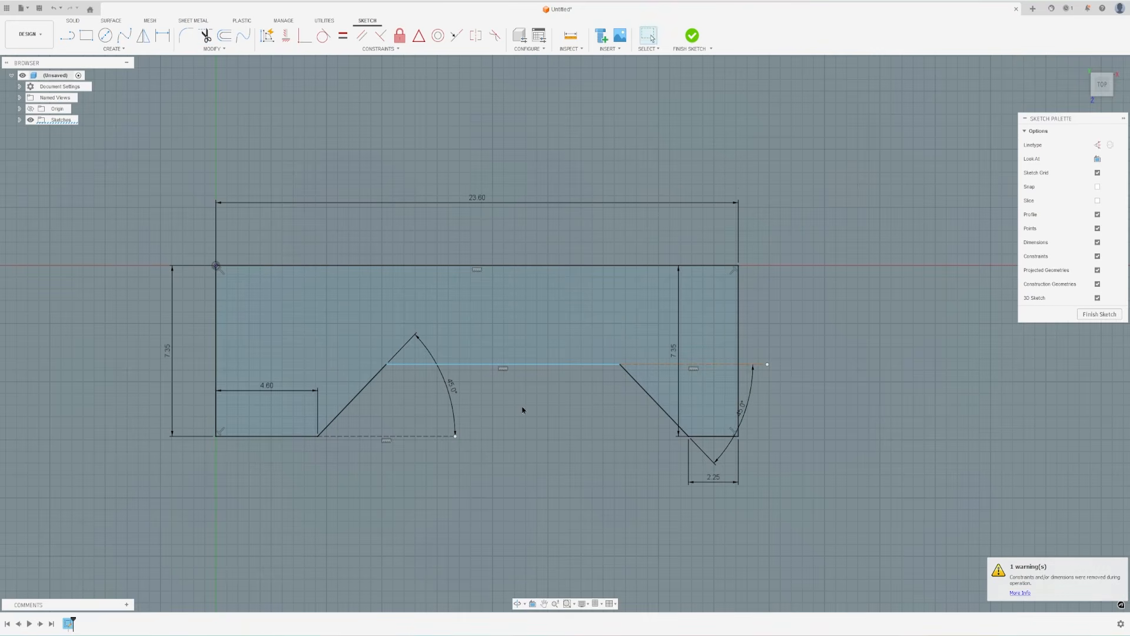
left_click(512, 365)
left_click(501, 463)
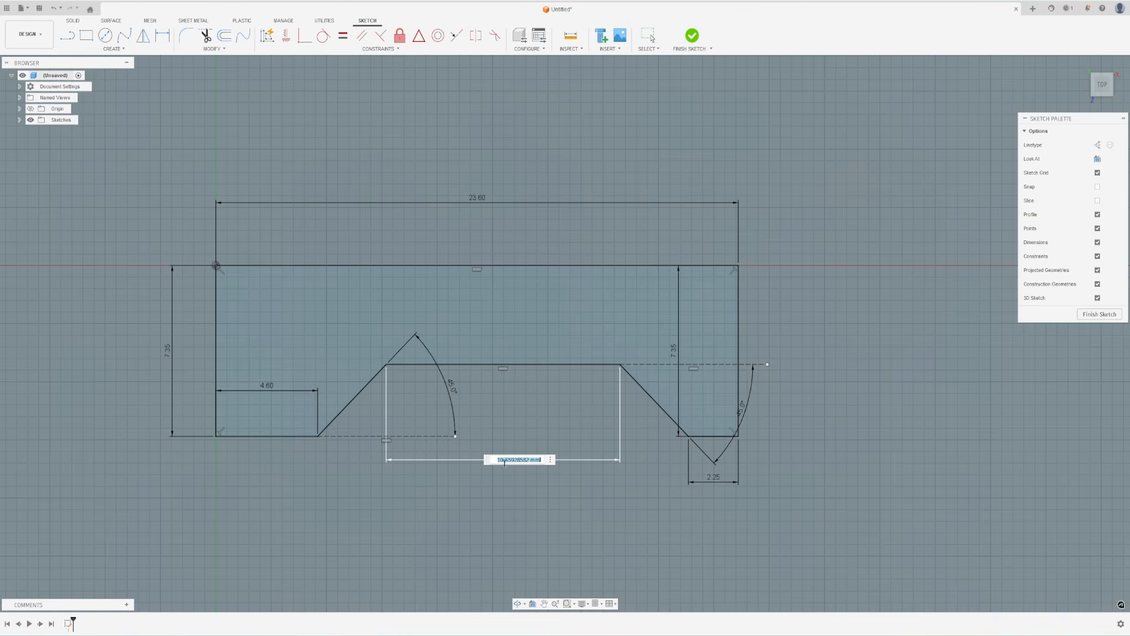
key("Return")
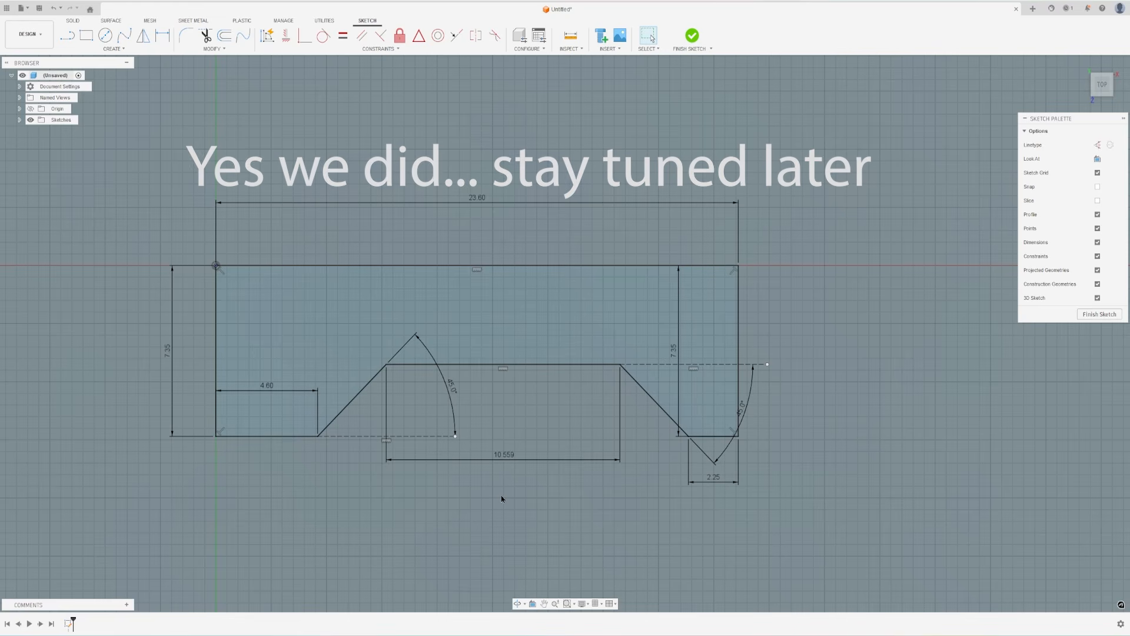
- Draw a short diagonal line at 135° near the profile's lower right corner and delete the helper segment below it with its angle dimension
key("l")
scroll(723, 435, "up", 3)
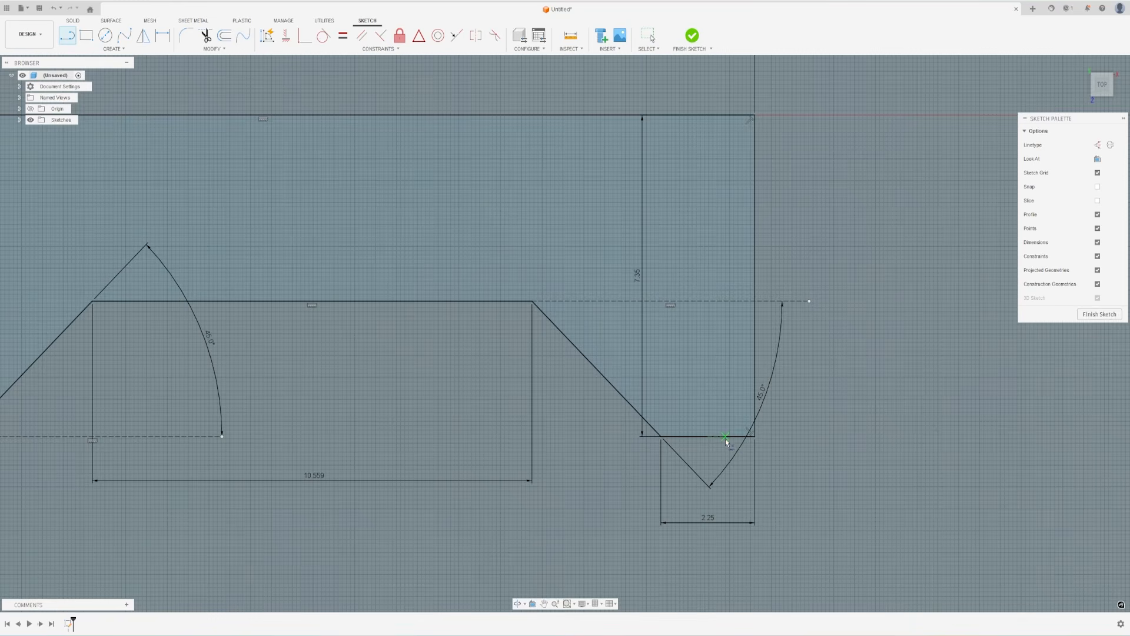
left_click(738, 482)
key("Tab")
type("135")
key("Return")
key("Escape")
mouse_move(748, 475)
left_mouse_down()
mouse_move(718, 448)
mouse_move(740, 480)
left_mouse_up()
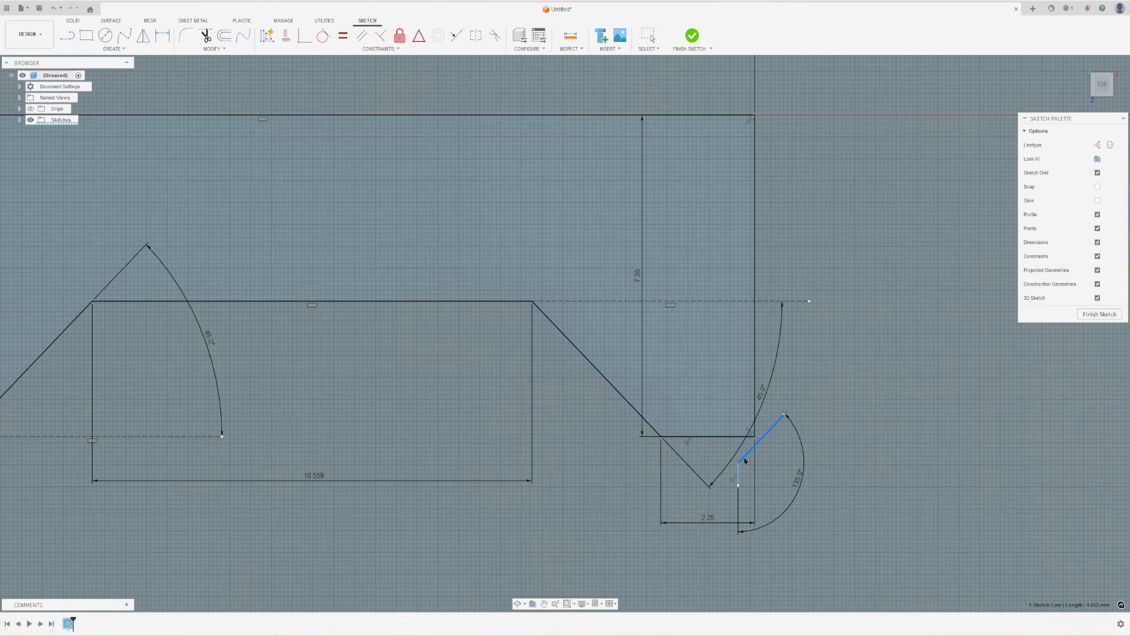
key("Delete")
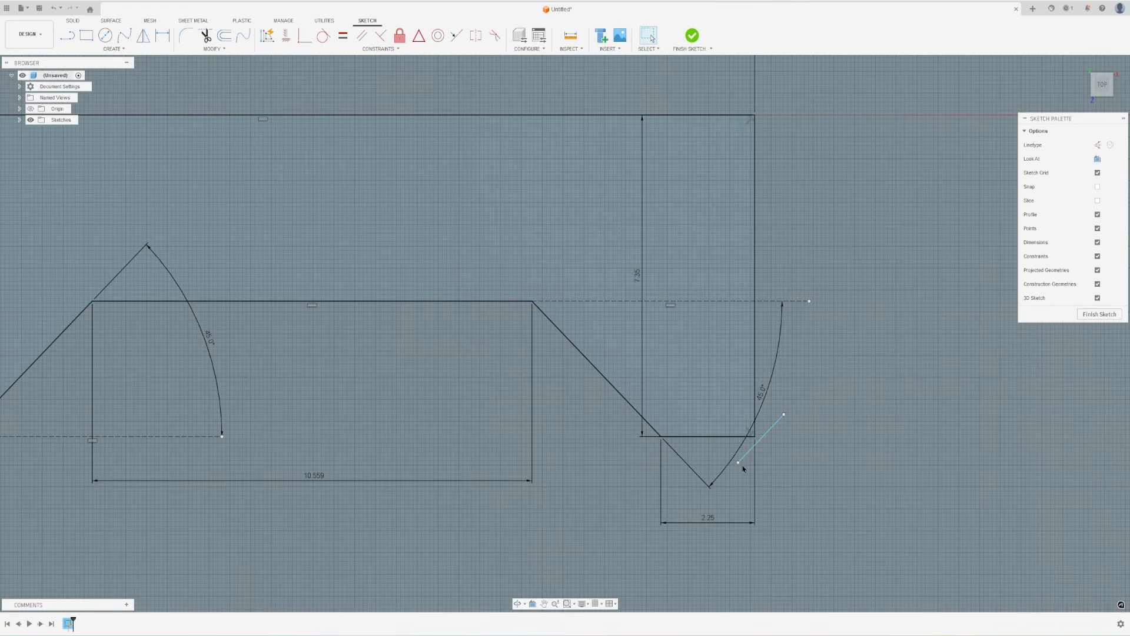
key("d")
left_click(760, 442)
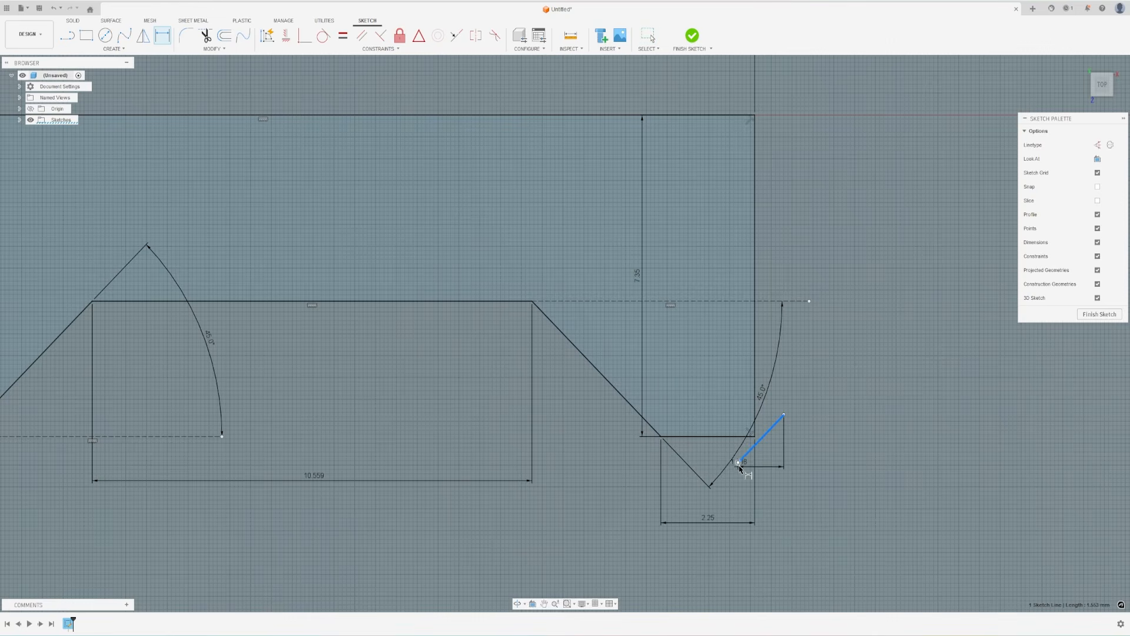
key("Escape")
left_click(777, 421)
key("Escape")
- Move the short diagonal line so that it crosses the profile's lower right corner
left_click_drag(750, 454, 736, 442)
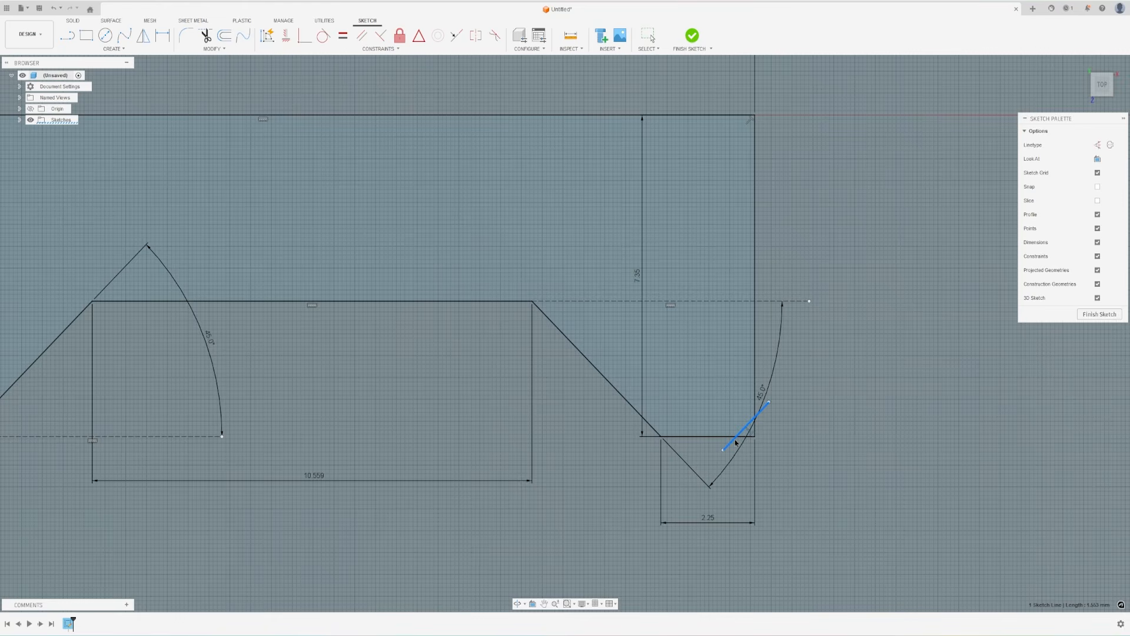
scroll(718, 441, "up", 5)
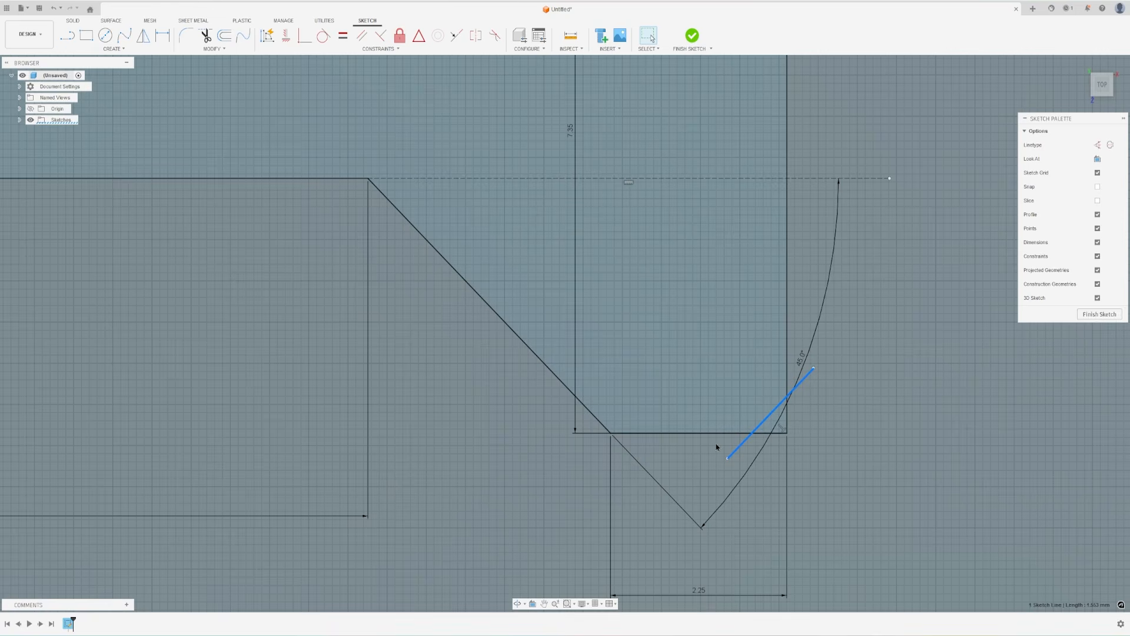
scroll(806, 411, "down", 3)
middle_click_drag(651, 472, 707, 400)
- Draw a vertical line of 13.8/2 mm from the profile's upper right corner down along its right edge
key("l")
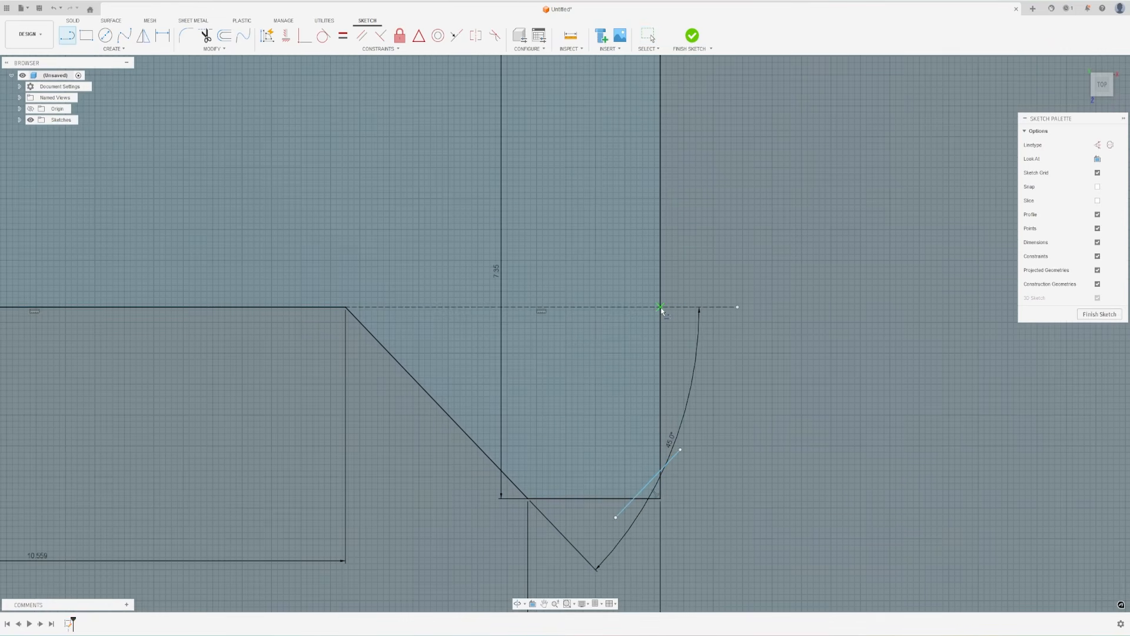
scroll(660, 306, "down", 2)
left_click(661, 127)
type("13.8/2")
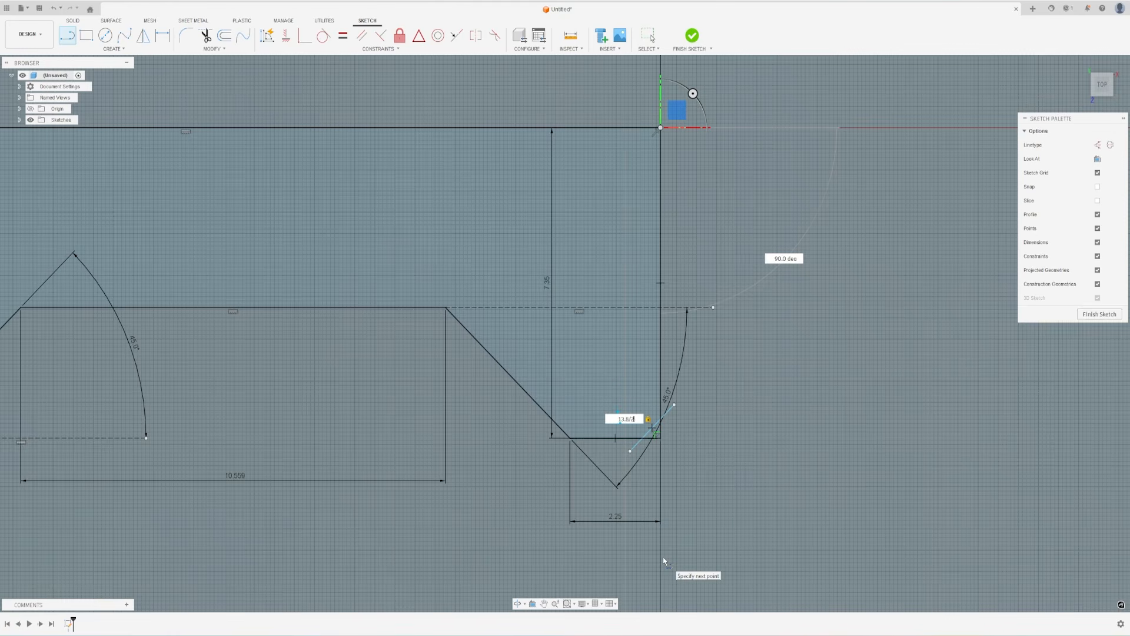
key("Return")
key("Escape")
scroll(668, 485, "up", 10)
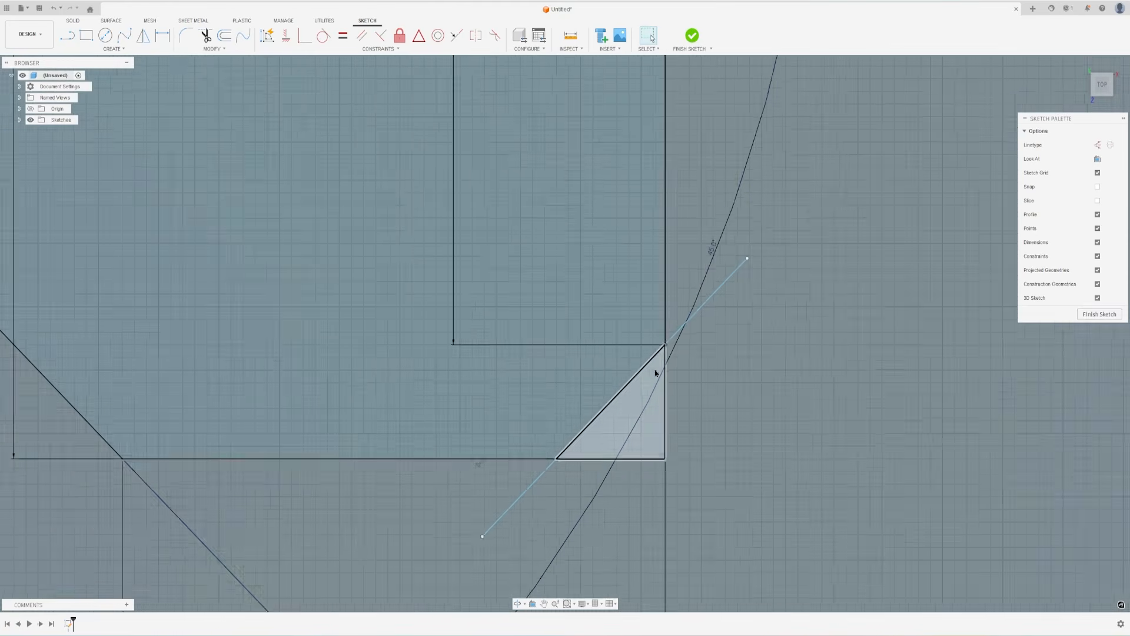
scroll(659, 346, "up", 8)
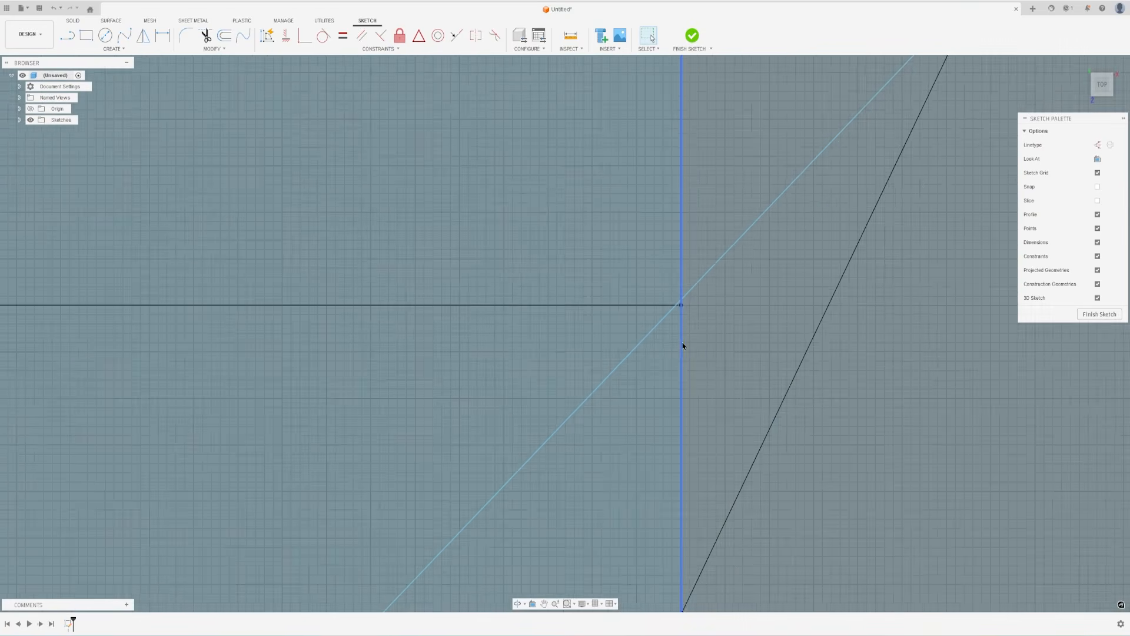
scroll(706, 327, "down", 10)
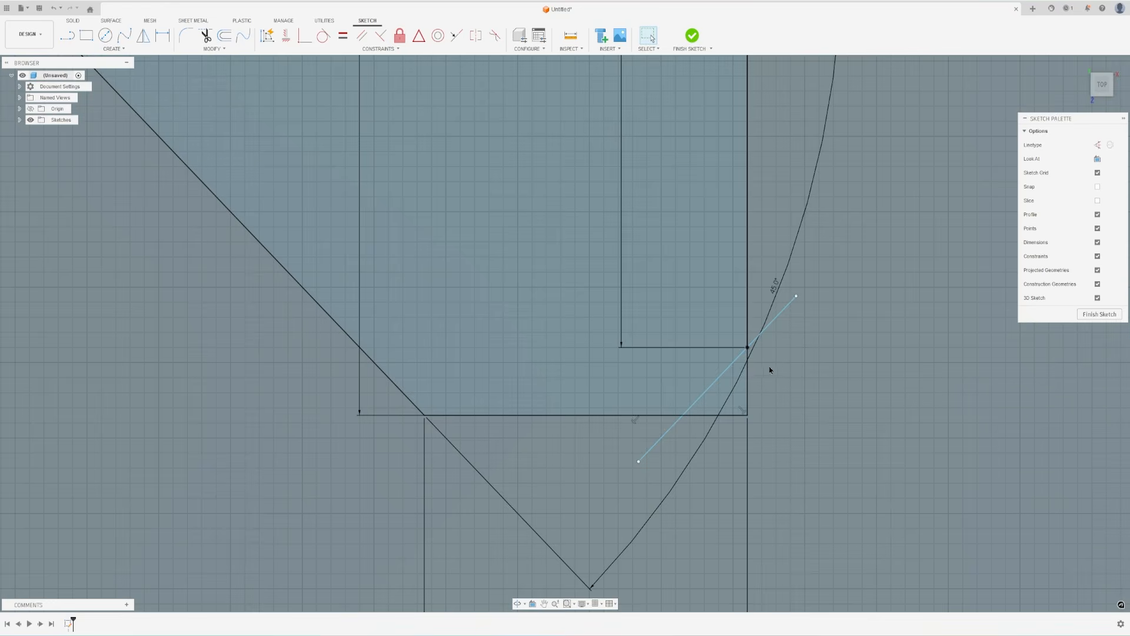
- Shift the short diagonal line and constrain it coincident with the lower end of the 6.90 mm vertical line
middle_click_drag(770, 369, 647, 390)
left_click_drag(651, 356, 654, 371)
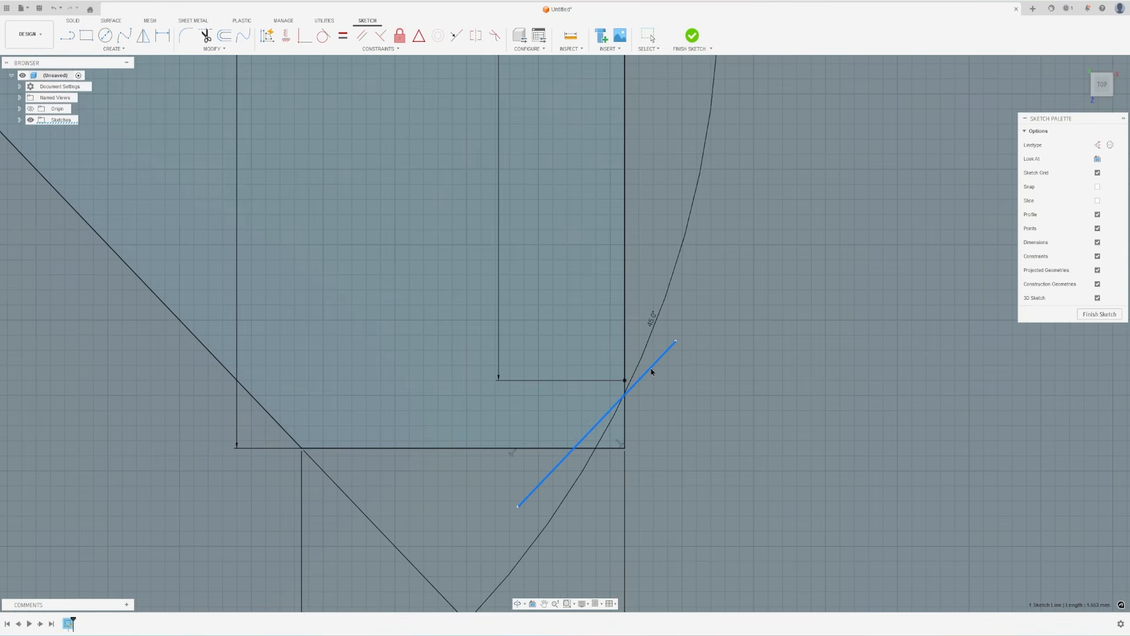
left_click(304, 37)
left_click(646, 375)
left_click(625, 382)
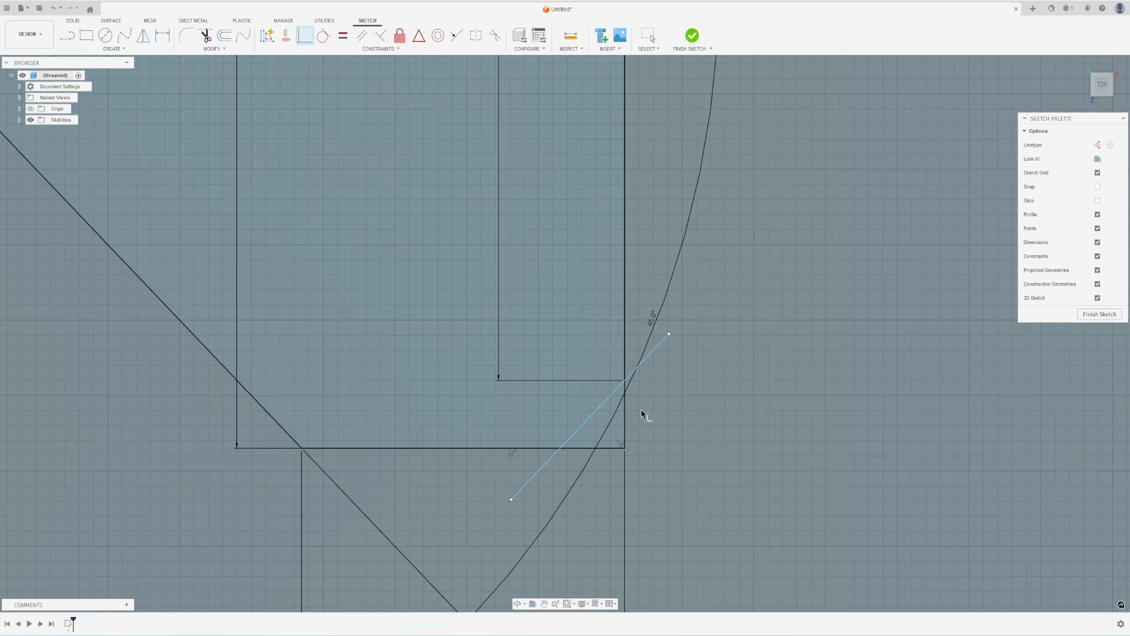
- Dimension the angle between the short diagonal line and the profile's bottom edge at 45°
key("d")
left_click(582, 428)
left_click(580, 448)
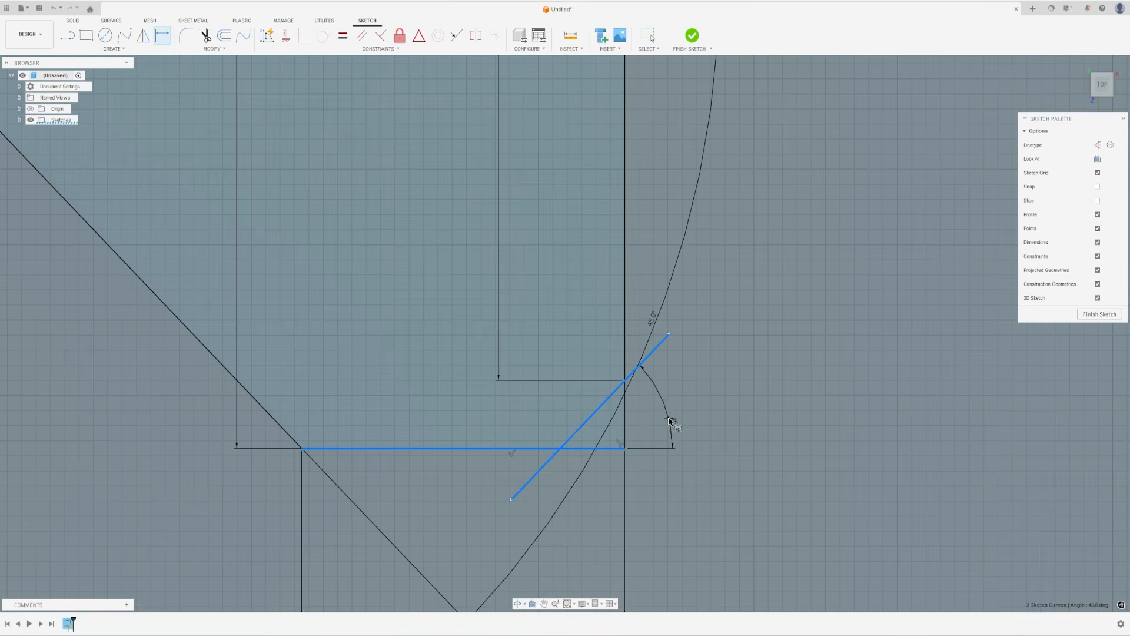
left_click(674, 421)
key("Return")
key("Escape")
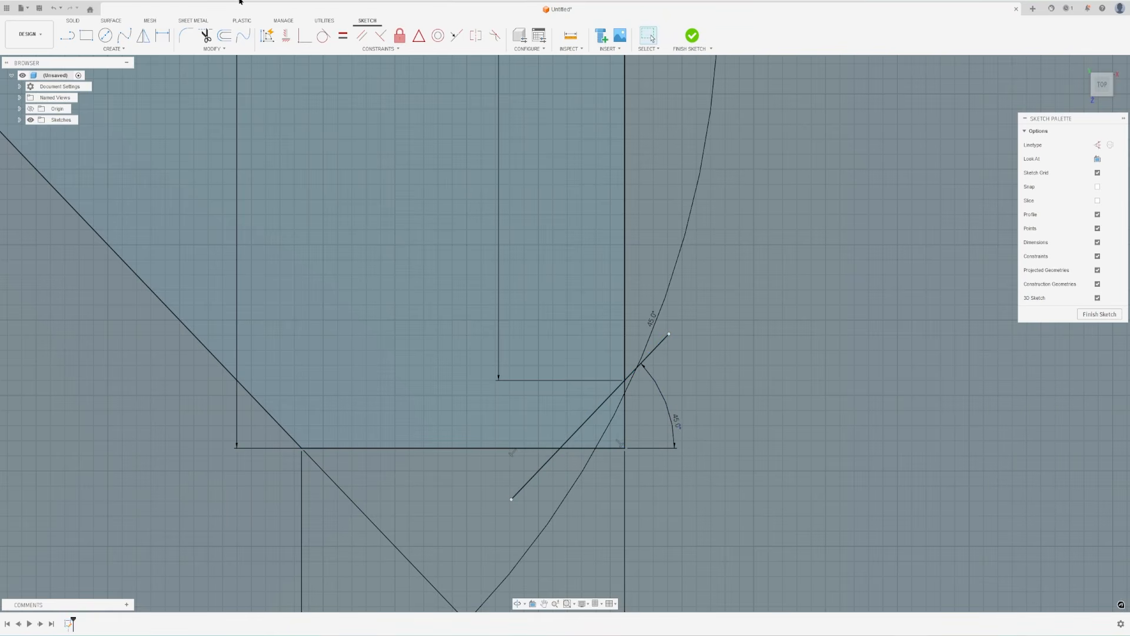
- Trim both overhanging ends of the diagonal line and the two corner segments outside it to leave a chamfered lower right corner
left_click(204, 37)
left_click(657, 348)
left_click(537, 467)
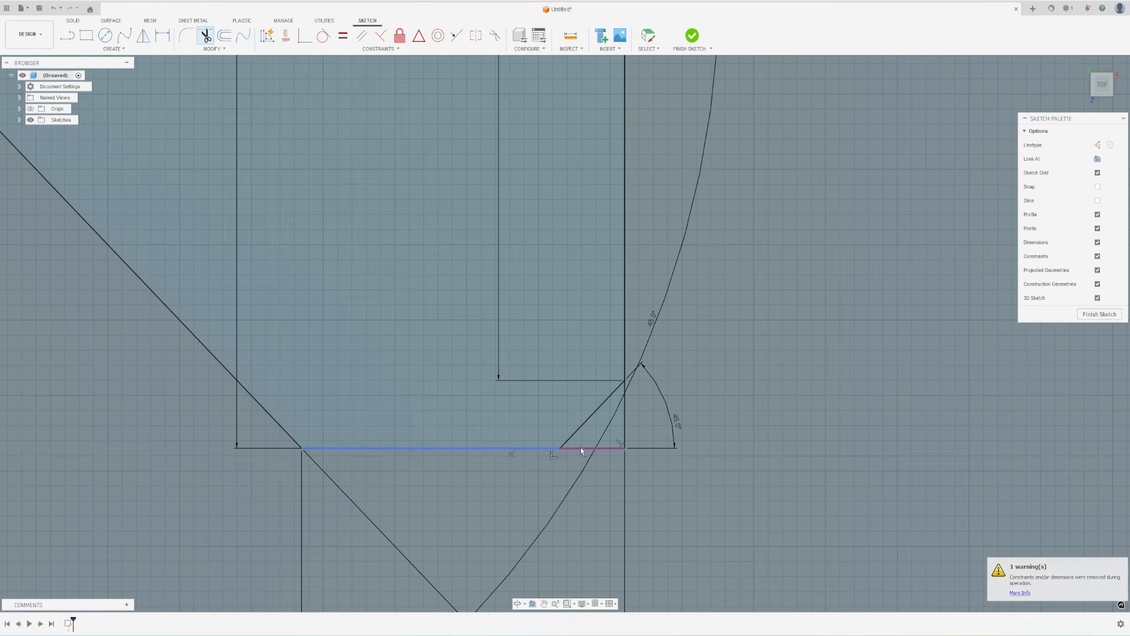
left_click(578, 448)
left_click(625, 421)
scroll(707, 380, "down", 4)
scroll(716, 362, "down", 5)
key("Escape")
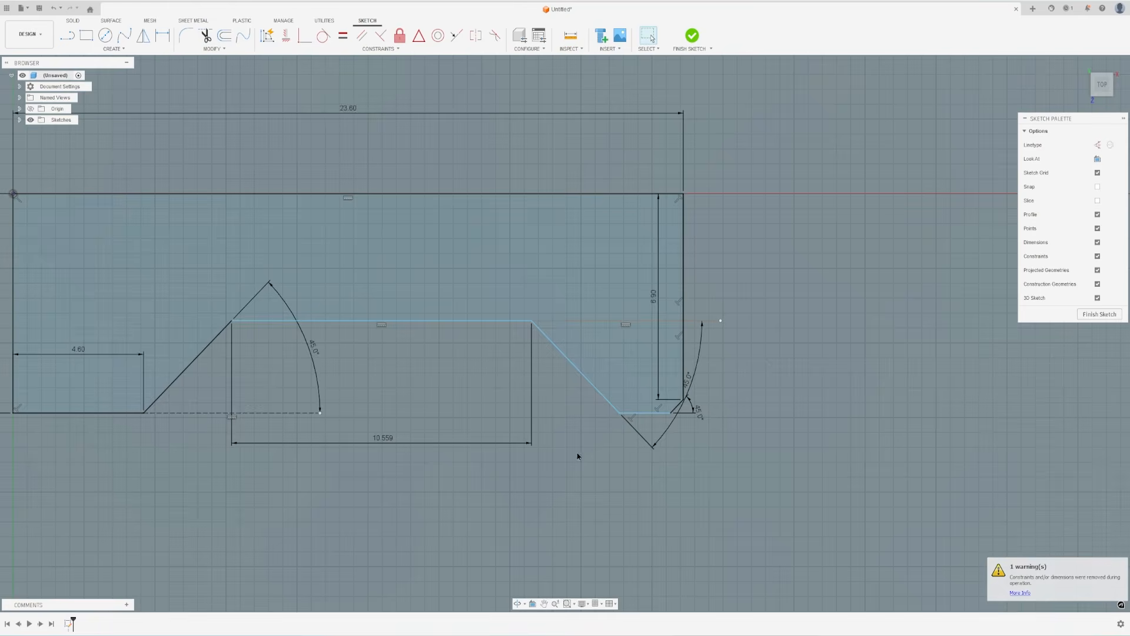
- Finish the sketch and revolve the profile 360° about its long straight upper edge as a new body
scroll(530, 464, "down", 1)
middle_click_drag(505, 465, 616, 454)
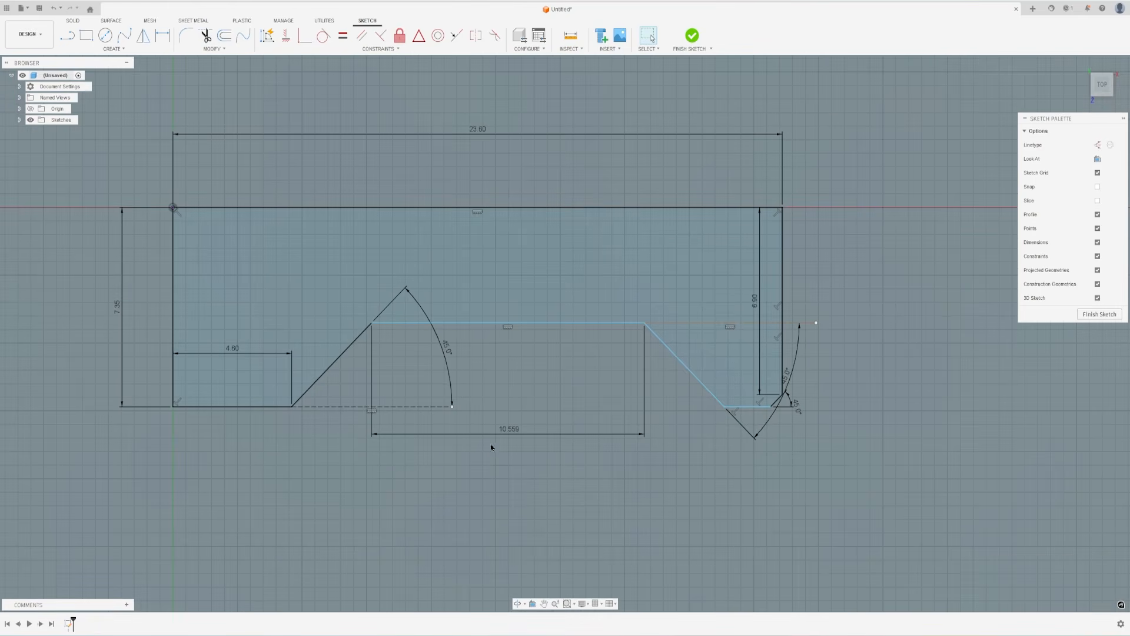
mouse_move(433, 483)
middle_mouse_down("shift")
mouse_move(456, 457)
mouse_move(518, 467)
mouse_move(406, 460)
middle_mouse_up("shift")
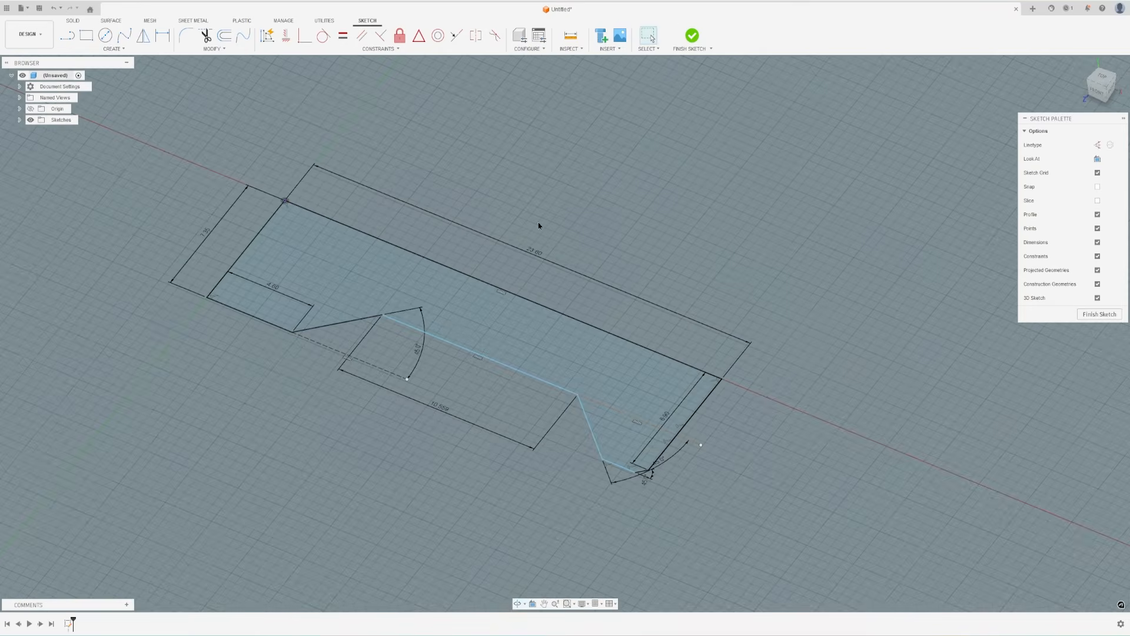
left_click(692, 36)
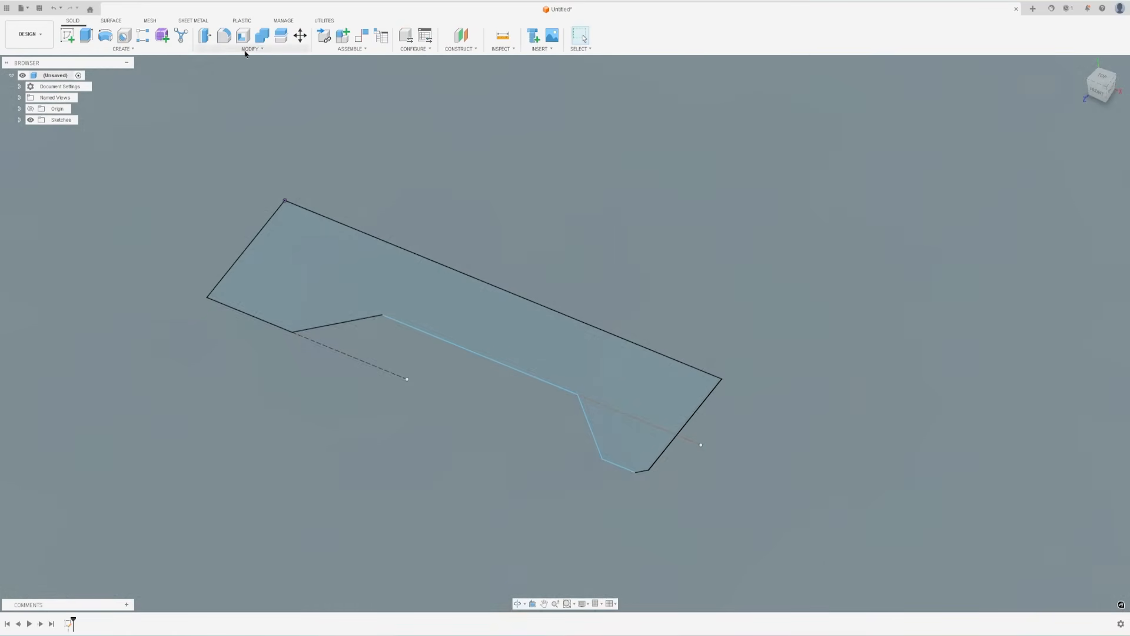
left_click(114, 49)
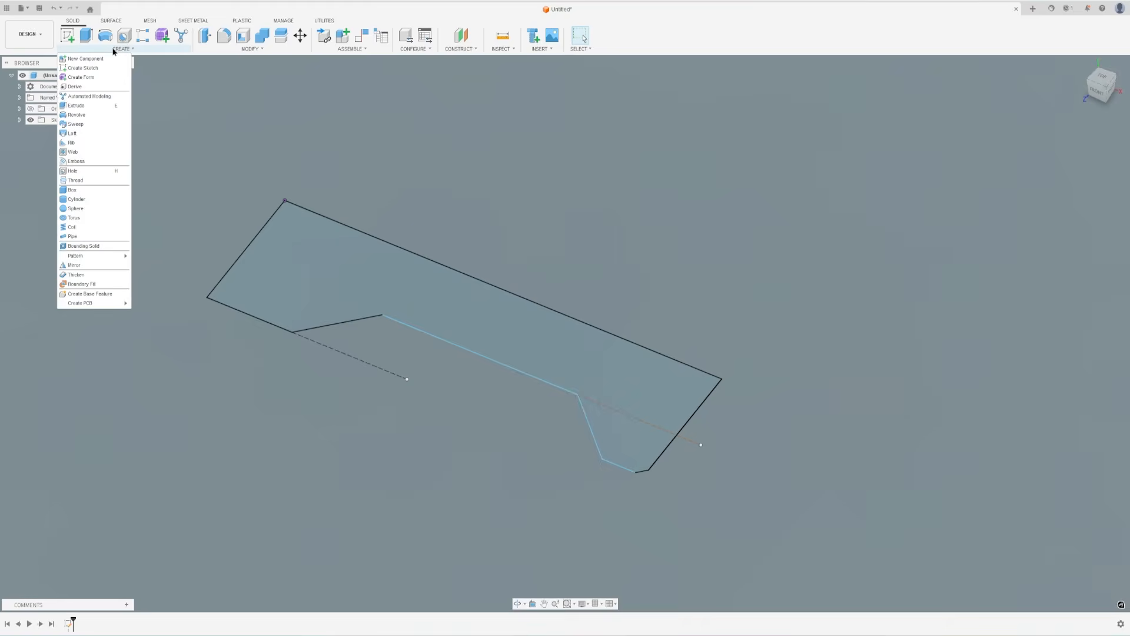
left_click(88, 114)
middle_click_drag(637, 236, 651, 283, "shift")
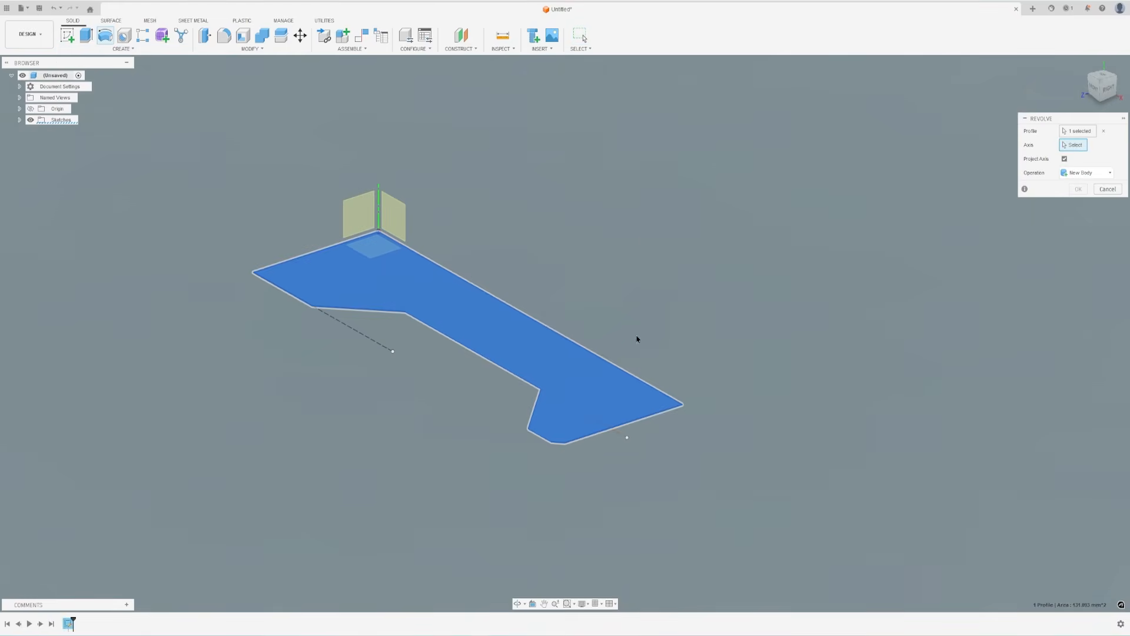
left_click(635, 379)
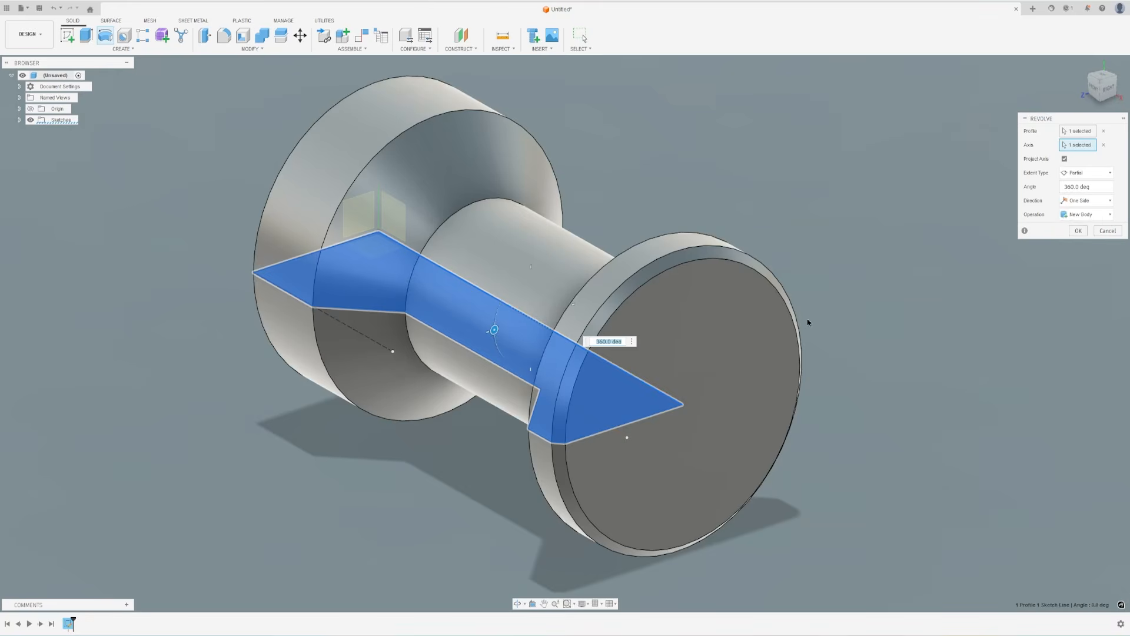
left_click(1076, 233)
middle_click_drag(723, 266, 396, 189, "shift")
scroll(397, 189, "down", 3)
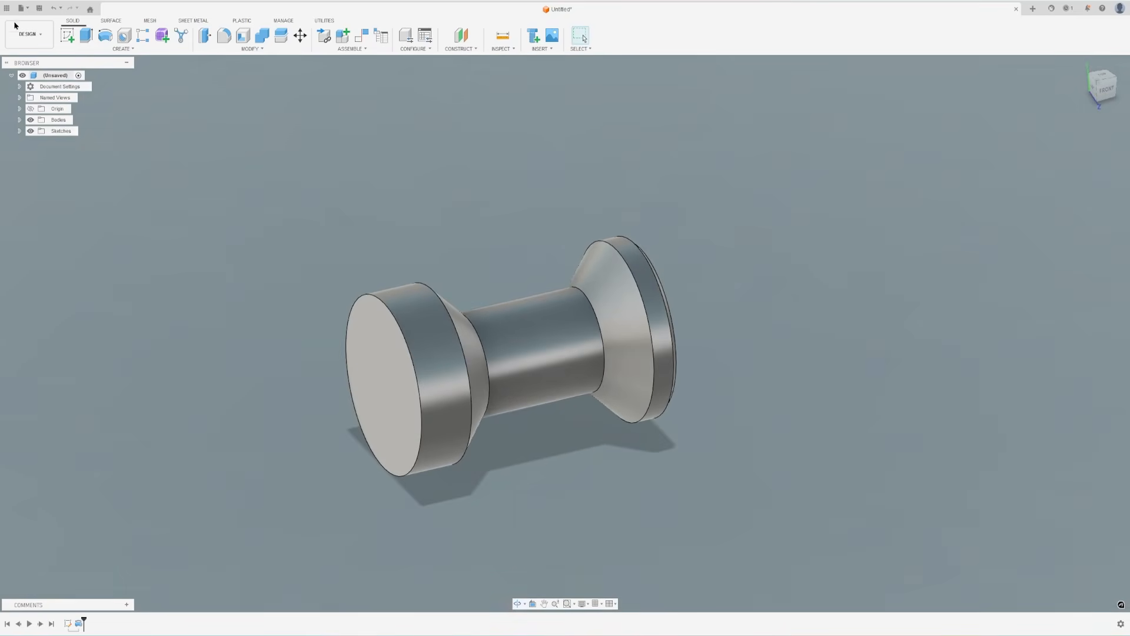
- Save the design as "light holder wall mount" in the Default Project
left_click(42, 10)
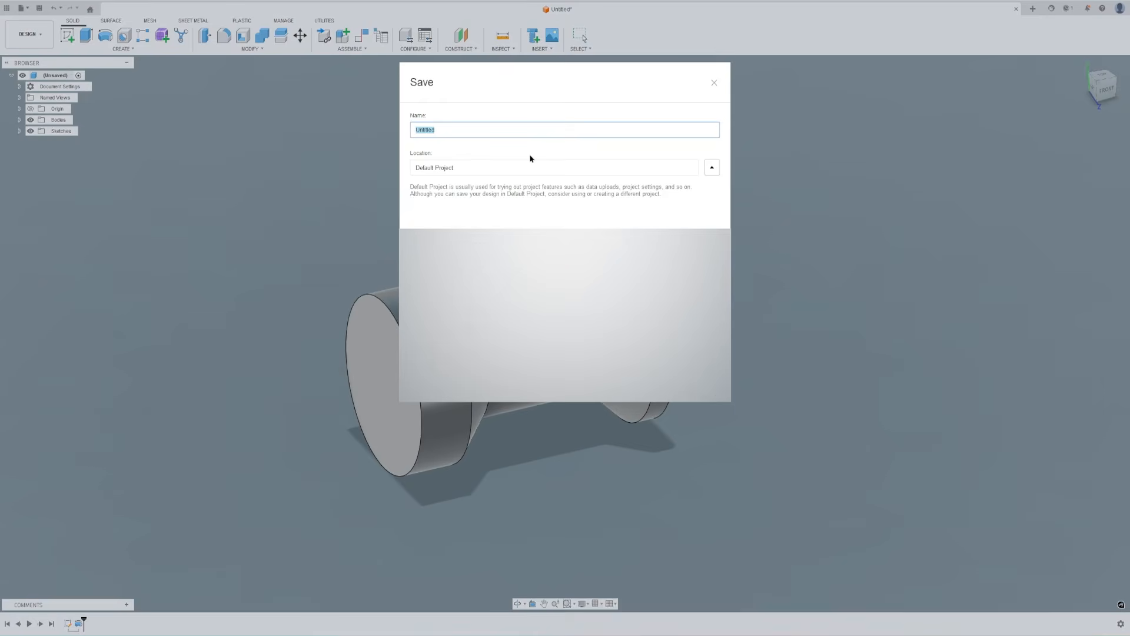
type("light holder wall mount")
left_click(707, 382)
mouse_move(711, 396)
middle_mouse_down("shift")
mouse_move(681, 373)
mouse_move(681, 383)
mouse_move(728, 393)
mouse_move(698, 389)
middle_mouse_up("shift")
scroll(704, 388, "down", 3)
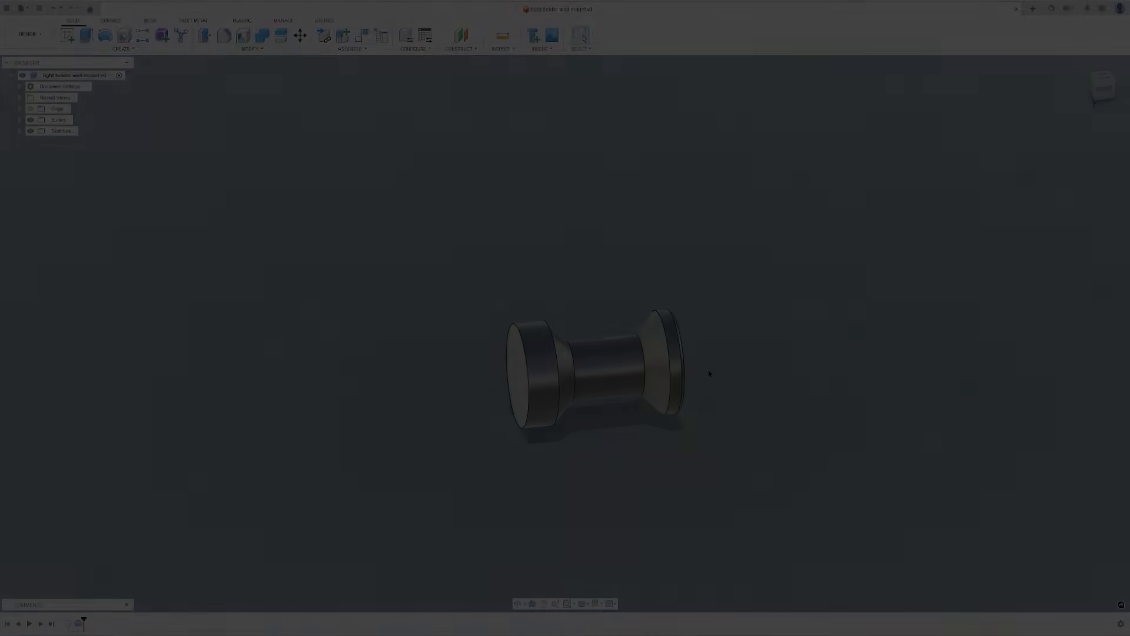
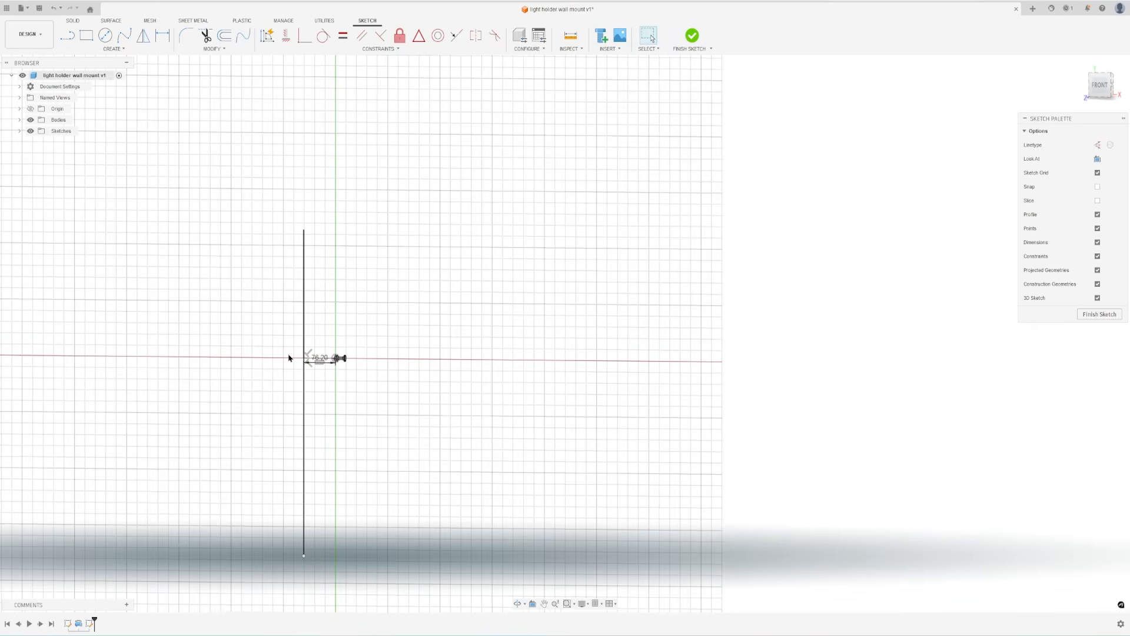
- Draw a short horizontal line outward from the tall vertical line's upper end and a rectangle from its free end to the vertical line's lower end
scroll(290, 330, "up", 5)
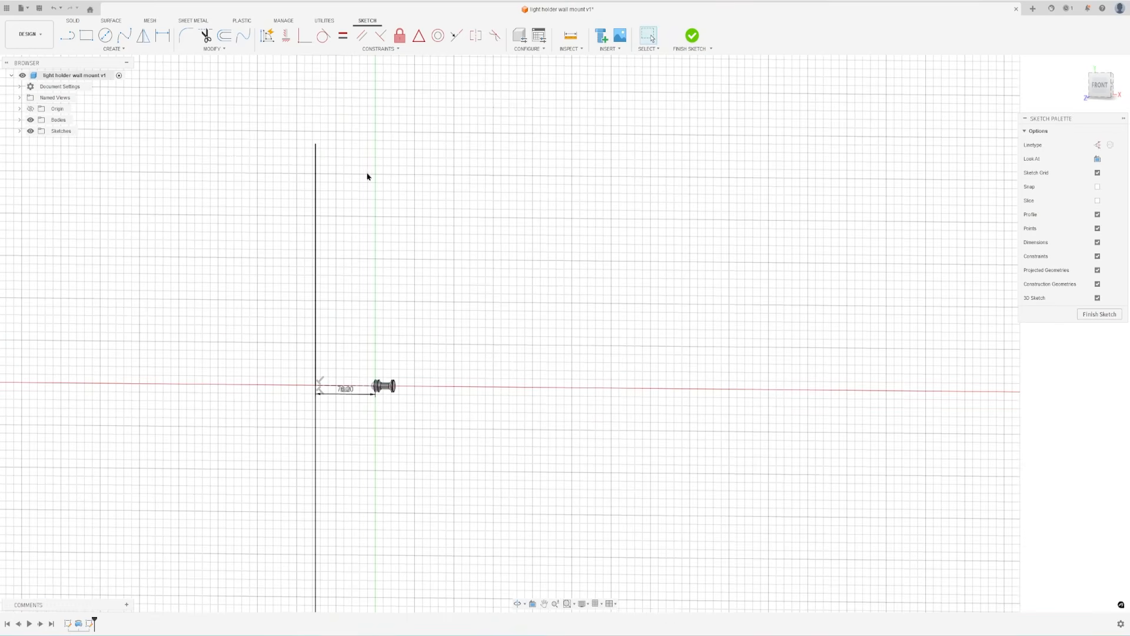
key("l")
left_click(316, 146)
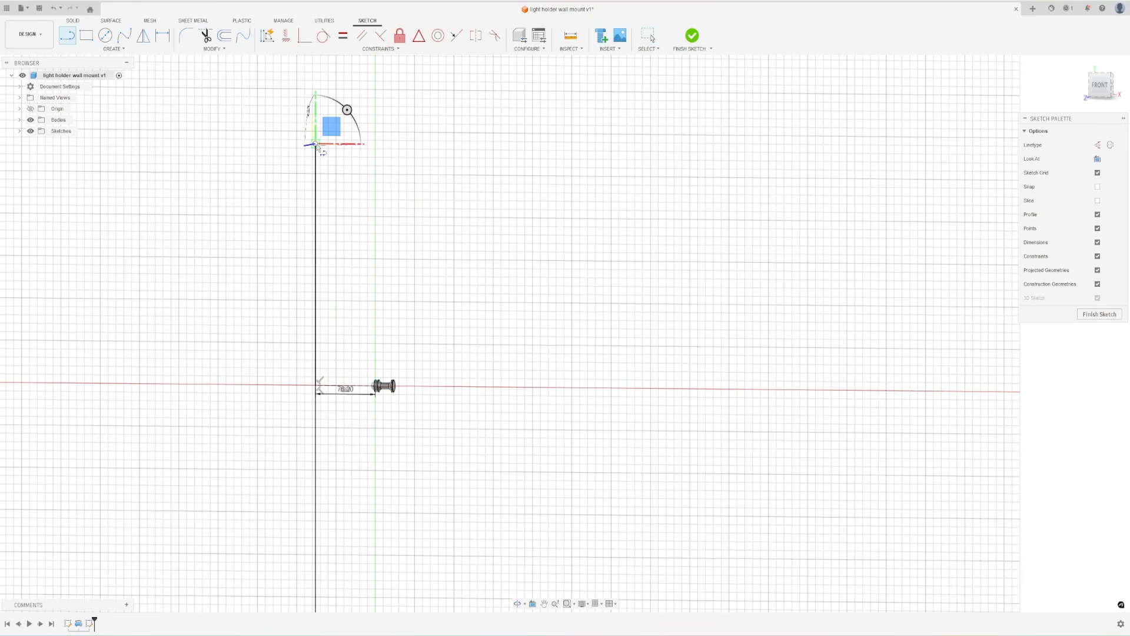
middle_click_drag(260, 146, 262, 147, "shift")
left_click(257, 143)
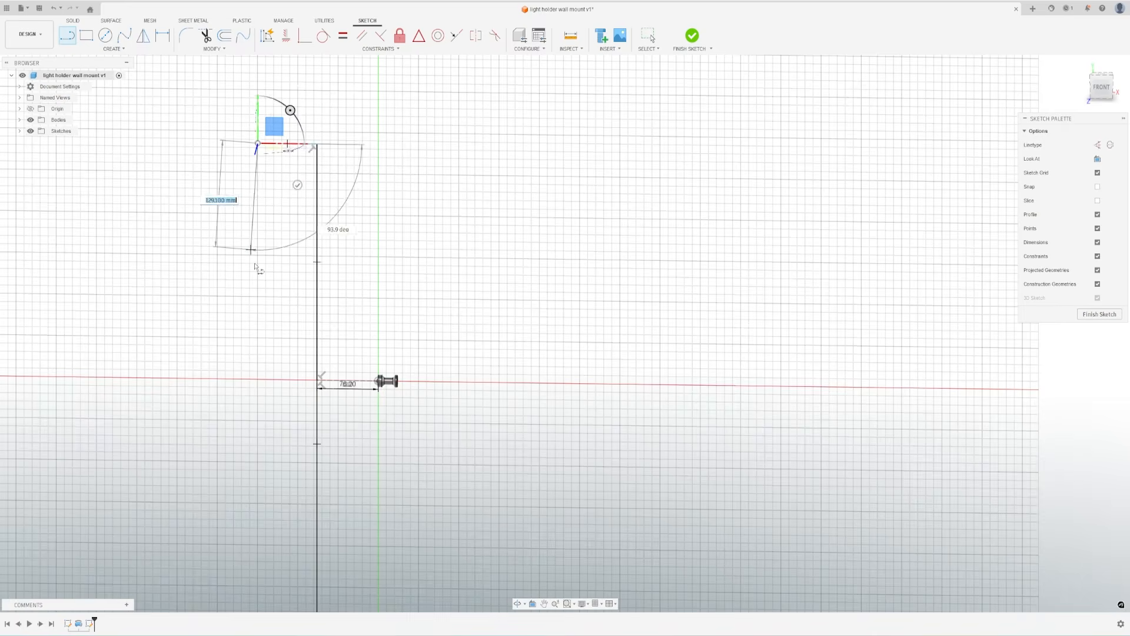
middle_click_drag(249, 245, 254, 252, "shift")
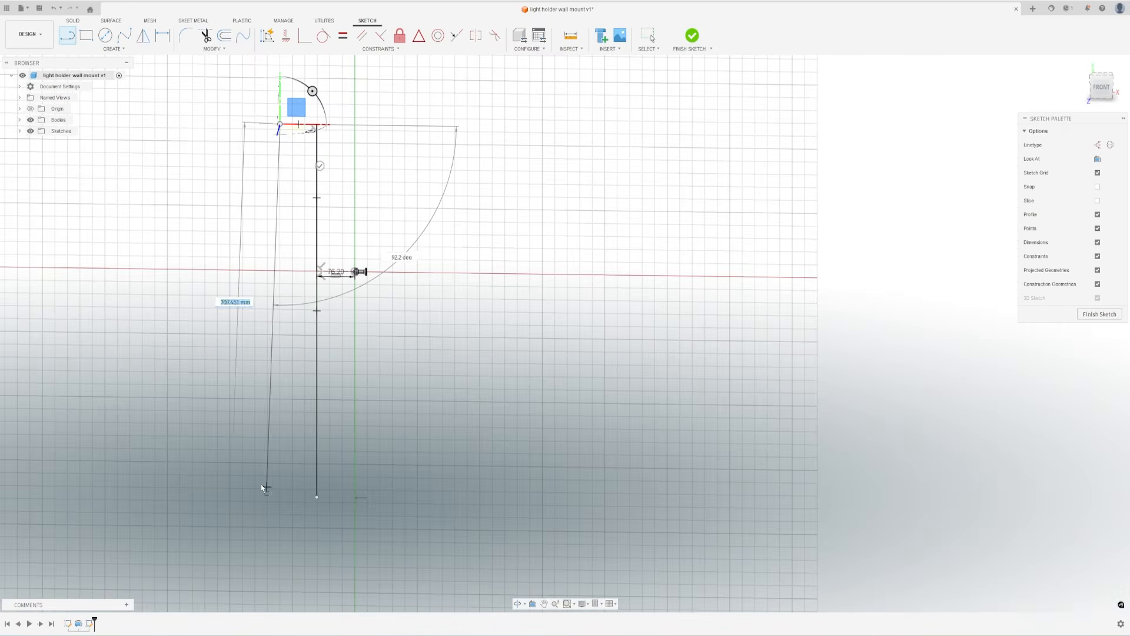
key("r")
left_click(317, 496)
left_click(281, 125)
- Finish the sketch and extrude the tall rectangle symmetrically into a wall-like block as a new body
left_click(692, 36)
key("e")
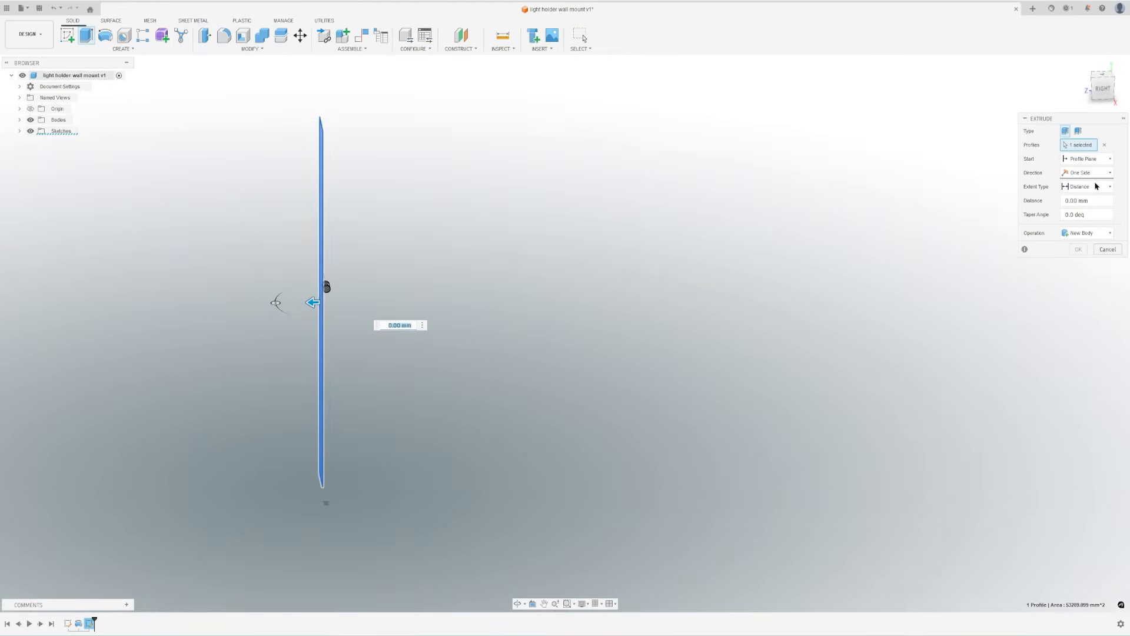
left_click(1089, 174)
left_click(1080, 210)
left_click_drag(328, 307, 665, 285)
key("Return")
middle_click_drag(923, 270, 368, 193, "shift")
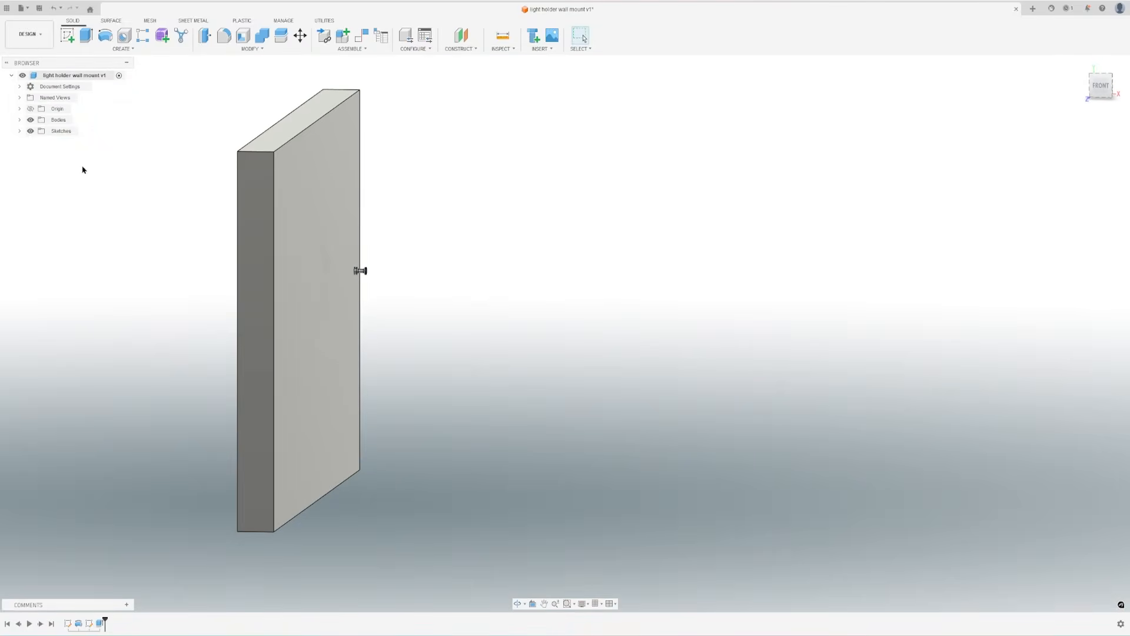
- Rotate the small revolved body (Body1) by -90° about the Y axis
scroll(320, 282, "up", 5)
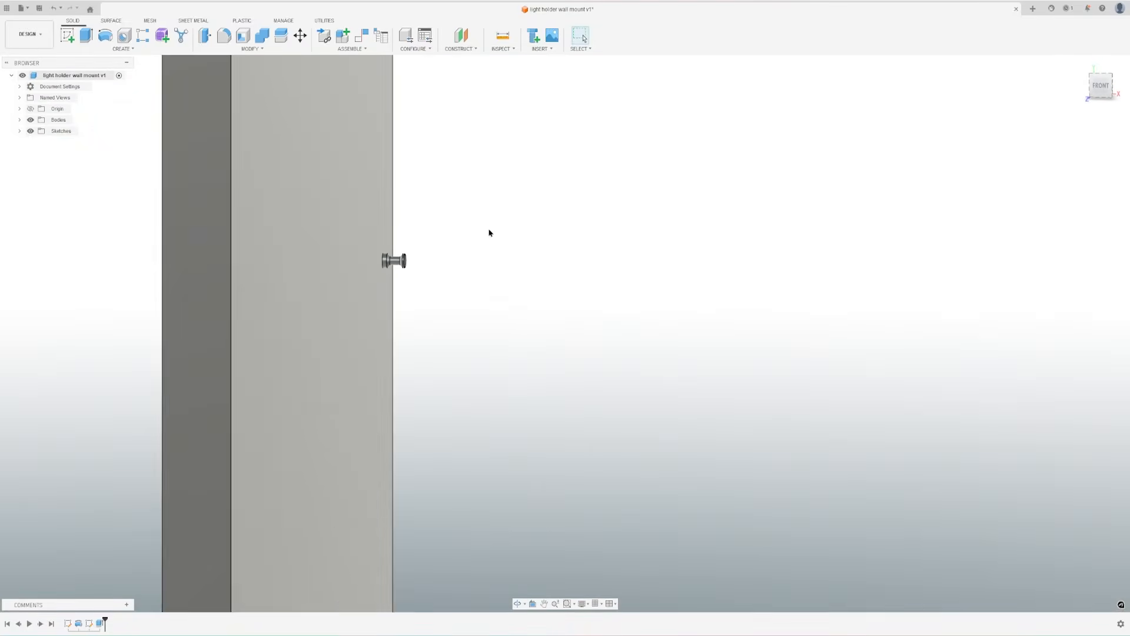
middle_click_drag(467, 229, 465, 266, "shift")
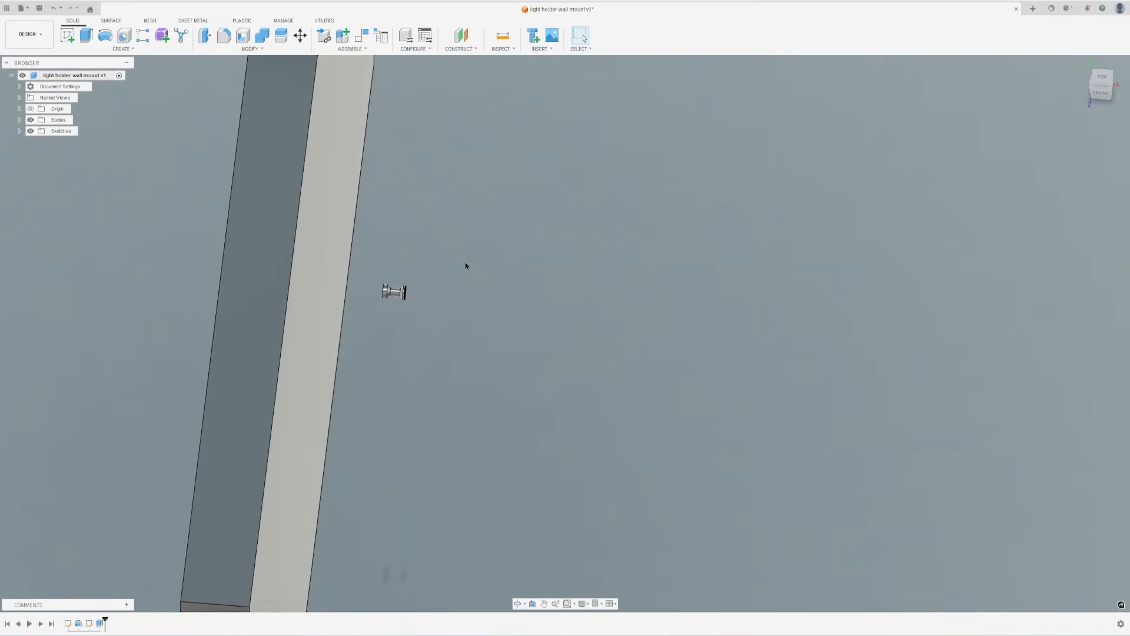
left_click(20, 120)
left_click(65, 131)
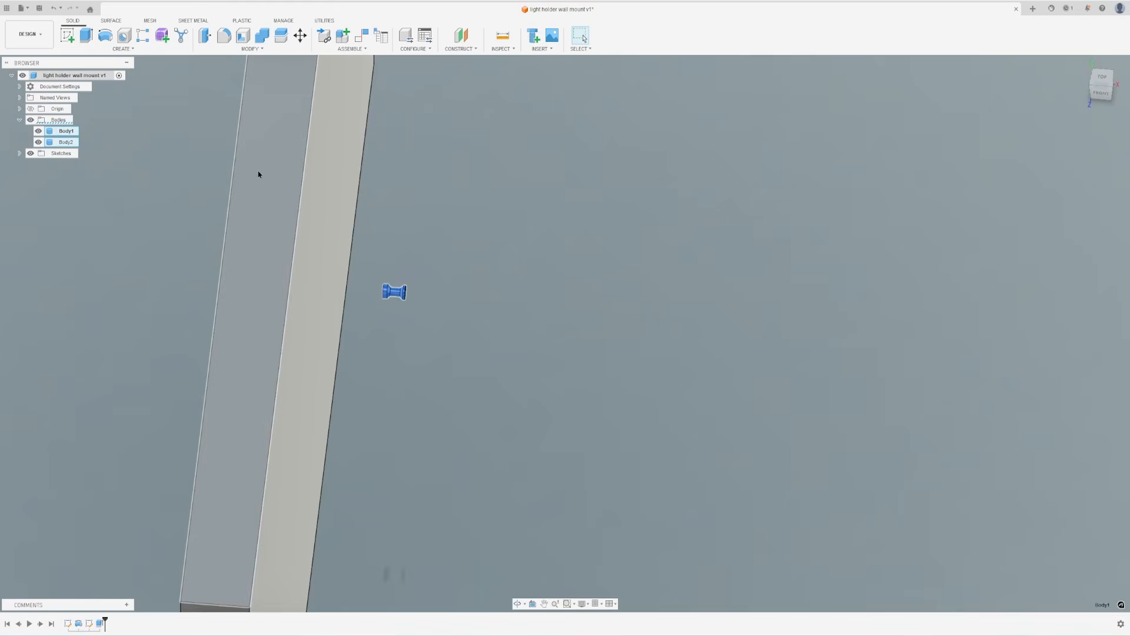
key("m")
left_click_drag(430, 294, 379, 326)
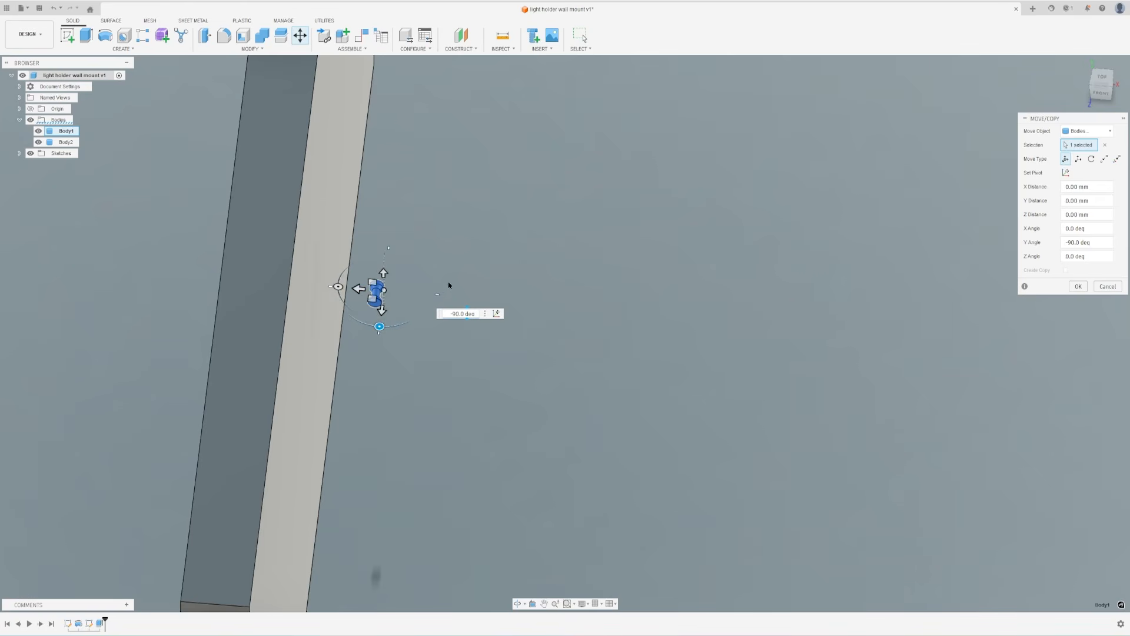
left_click(1077, 287)
mouse_move(421, 255)
middle_mouse_down("shift")
mouse_move(419, 277)
mouse_move(421, 247)
mouse_move(418, 268)
middle_mouse_up("shift")
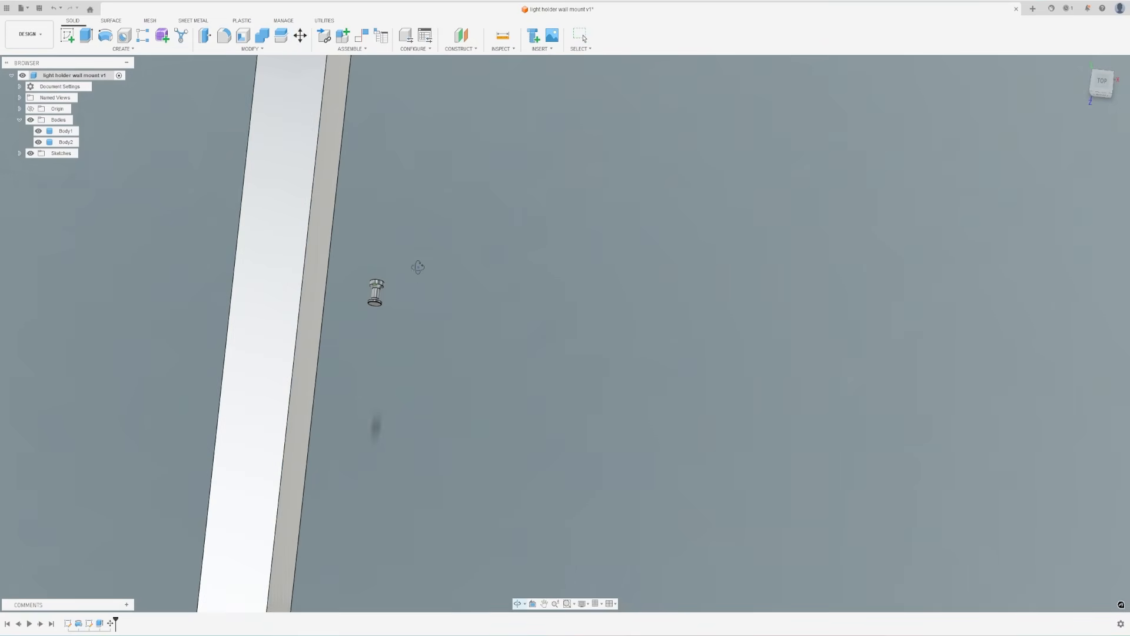
- Move the small spool body (Body1) 0.5 in along X, away from the wall block
left_click(1102, 81)
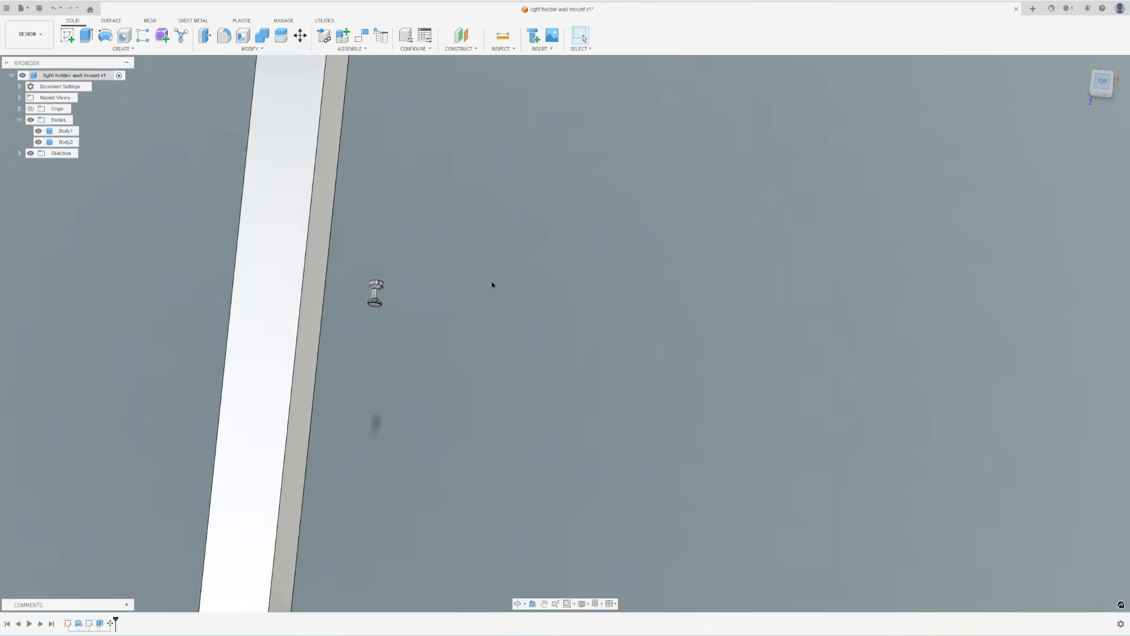
left_click(372, 308)
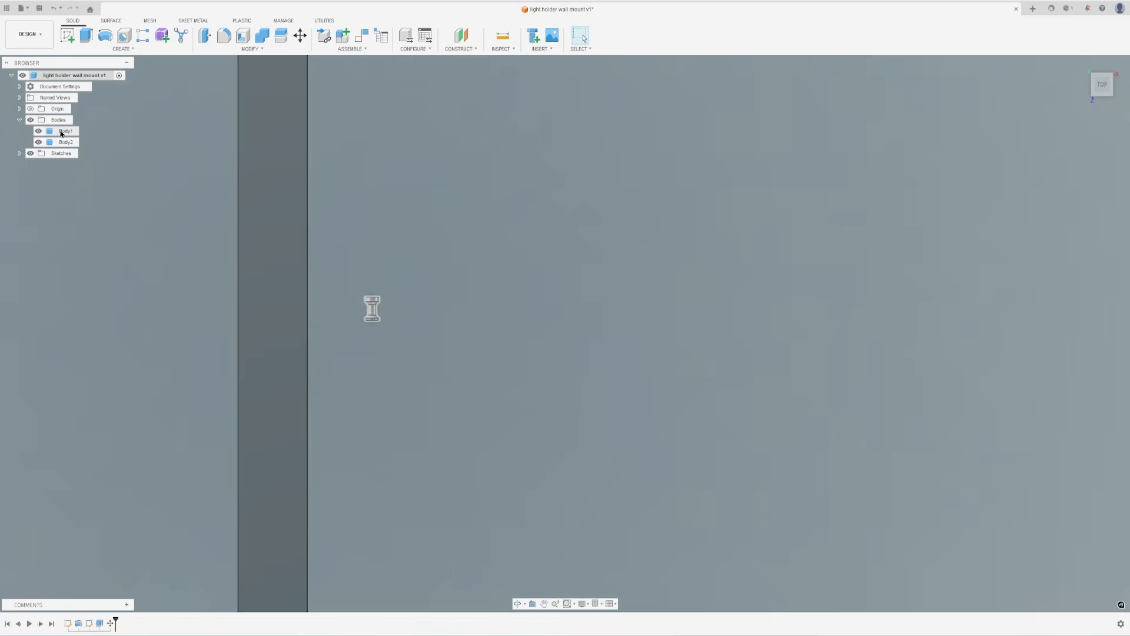
key("m")
left_click(390, 296)
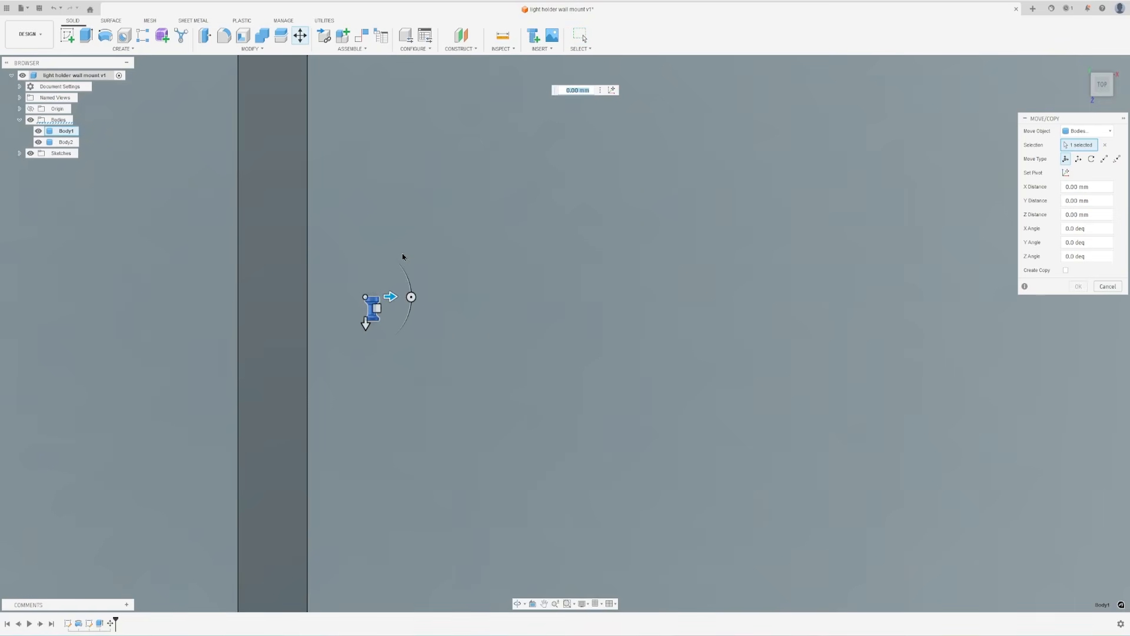
type(".5")
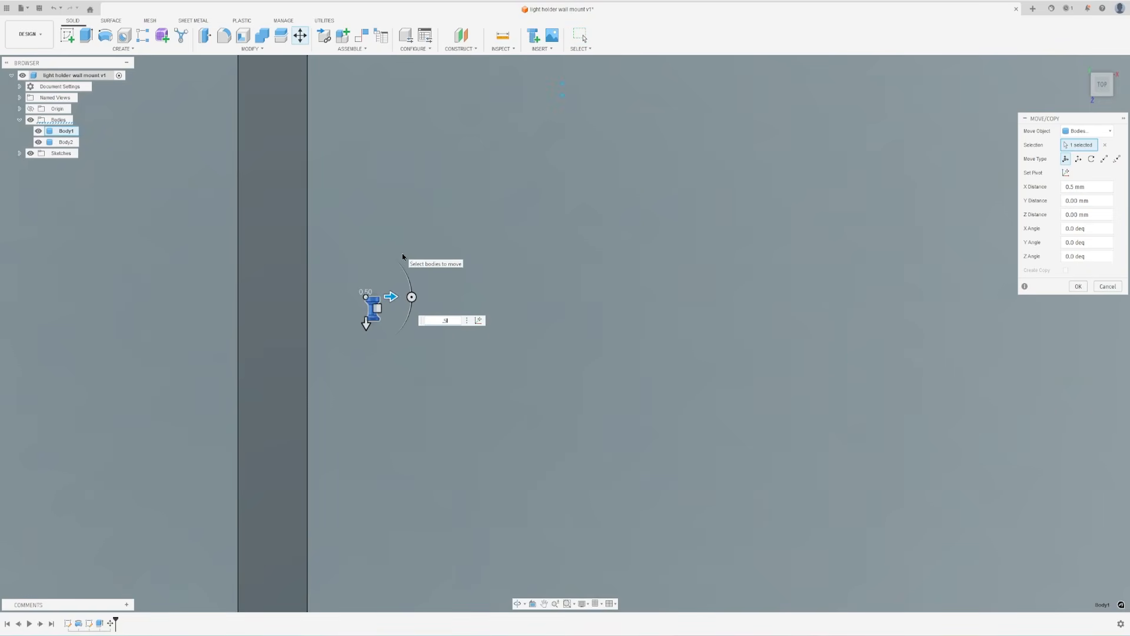
key("Return")
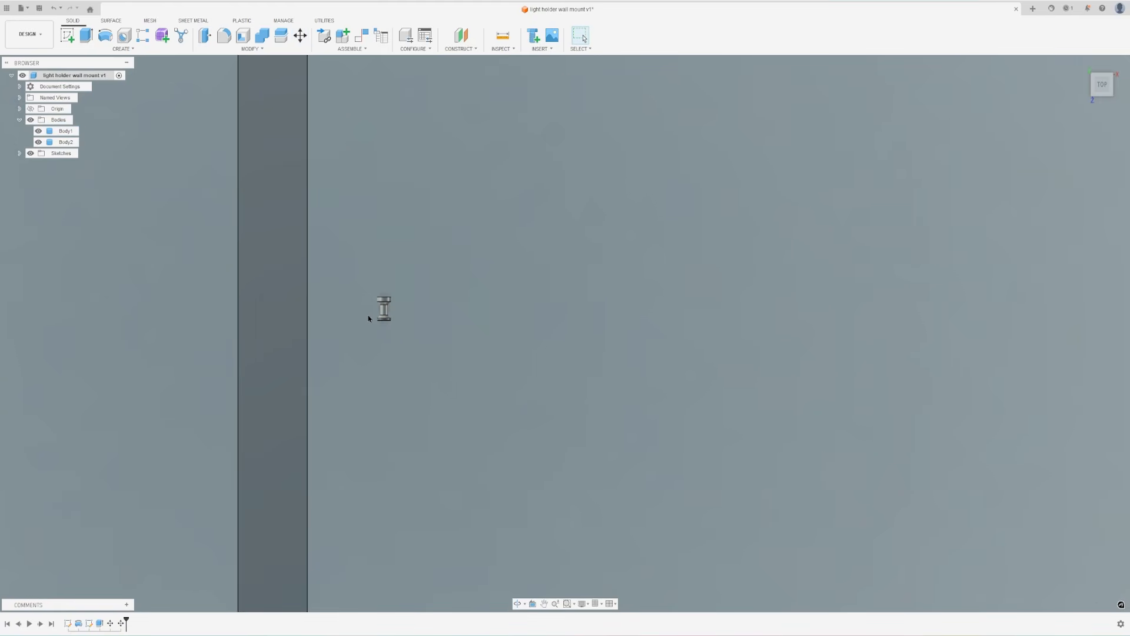
- Measure the distance between the spool's circular flange edge and the wall block's facing side
middle_click_drag(393, 251, 442, 126, "shift")
left_click(503, 35)
scroll(382, 257, "up", 4)
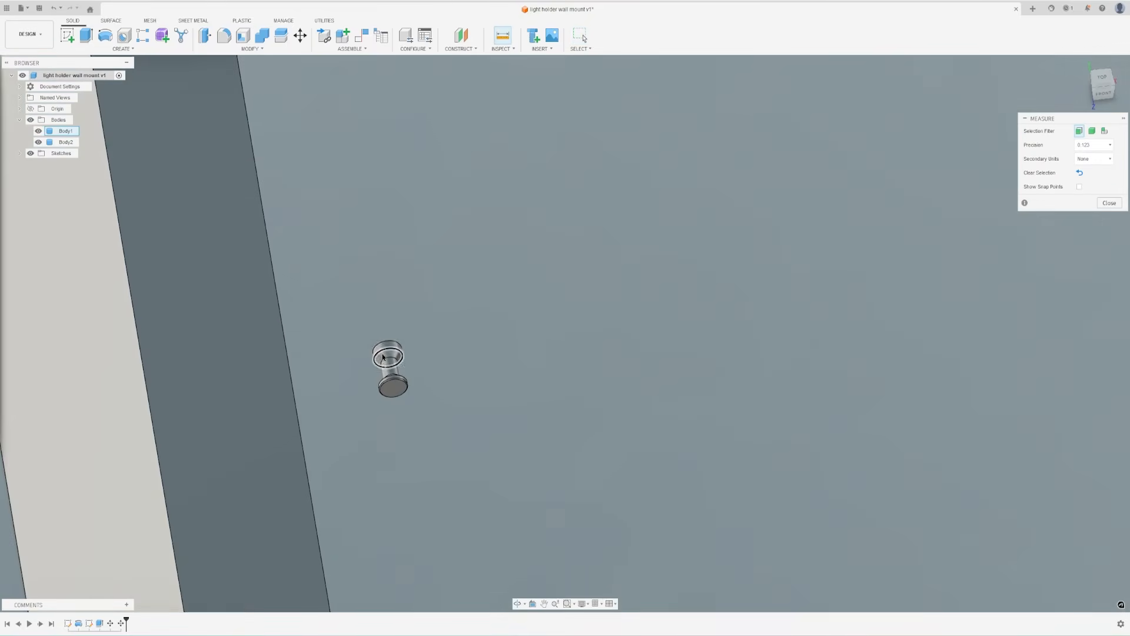
left_click(386, 354)
middle_click_drag(383, 347, 265, 300, "shift")
left_click(265, 299)
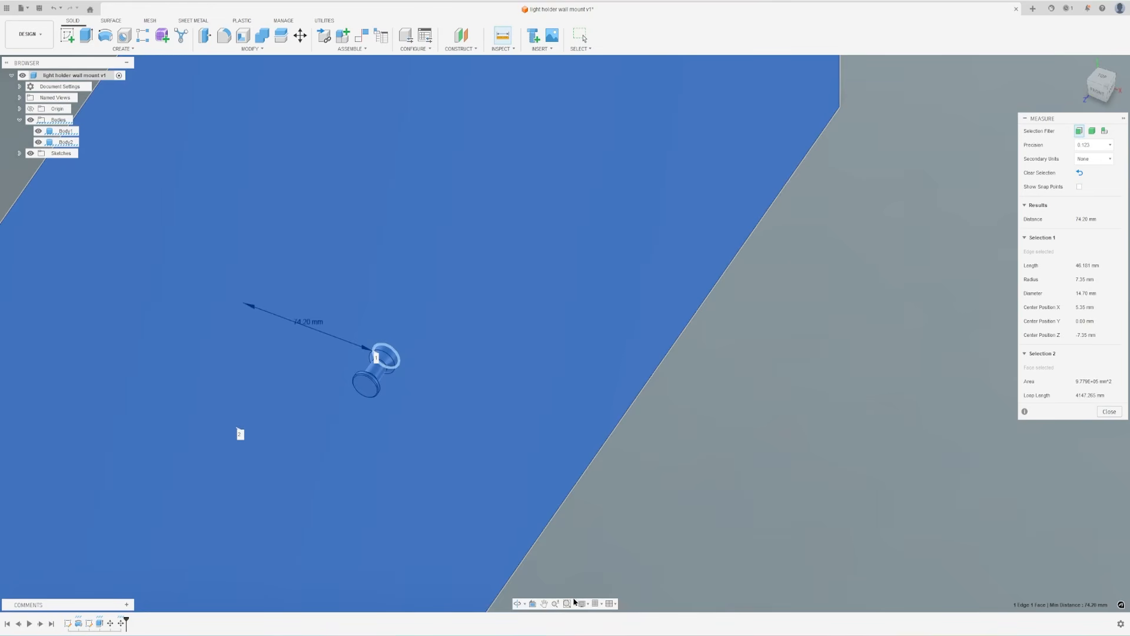
- Convert the measured distance to inches in Calculator by dividing 74.2 by 25.4, and close the calculator and the measurement
key("super")
type("calc")
key("Return")
left_click(323, 356)
left_click(322, 377)
left_click(383, 423)
left_click(355, 404)
left_click(355, 402)
left_click(355, 377)
left_click(389, 426)
left_click(320, 377)
left_click(424, 427)
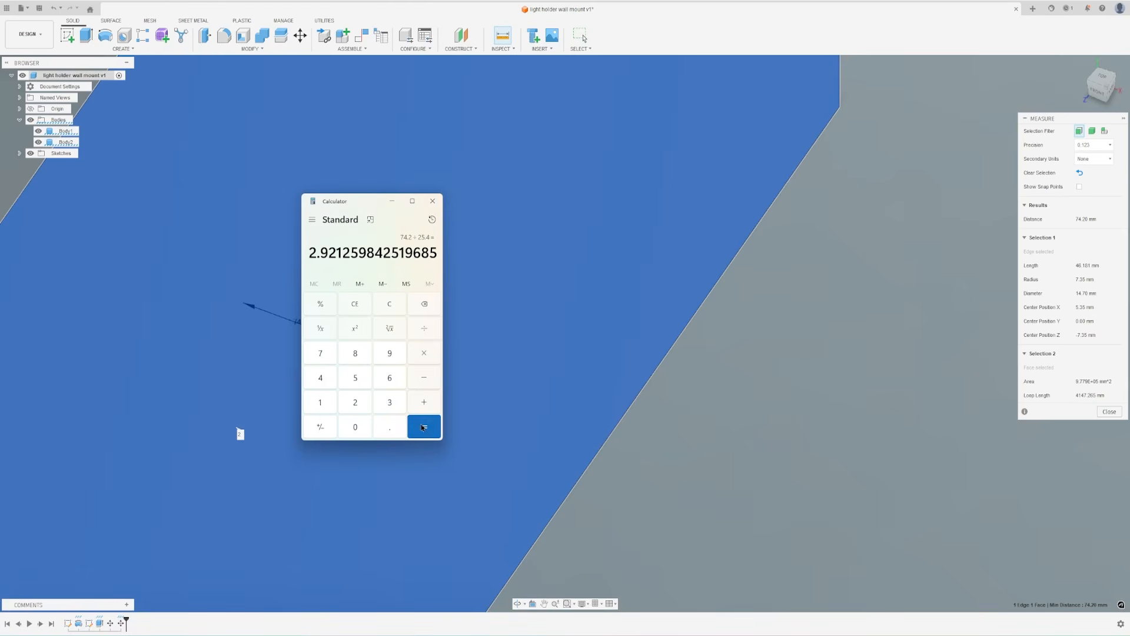
left_click(433, 201)
key("Escape")
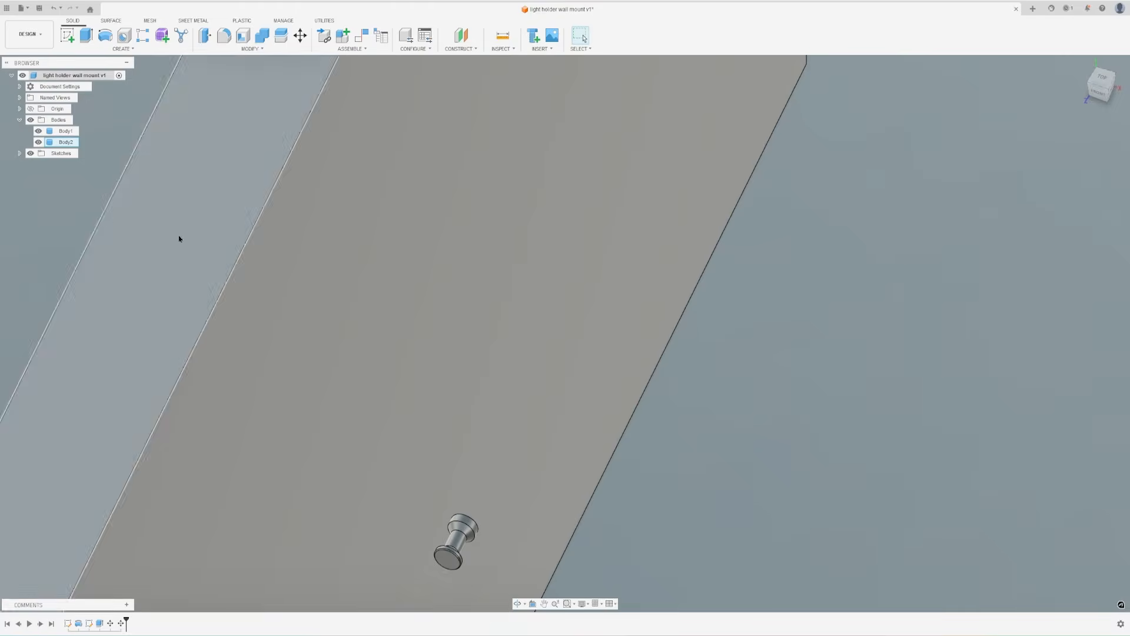
- Move the spool body (Body1) a further 0.5 in along X, away from the wall block
left_click(57, 134)
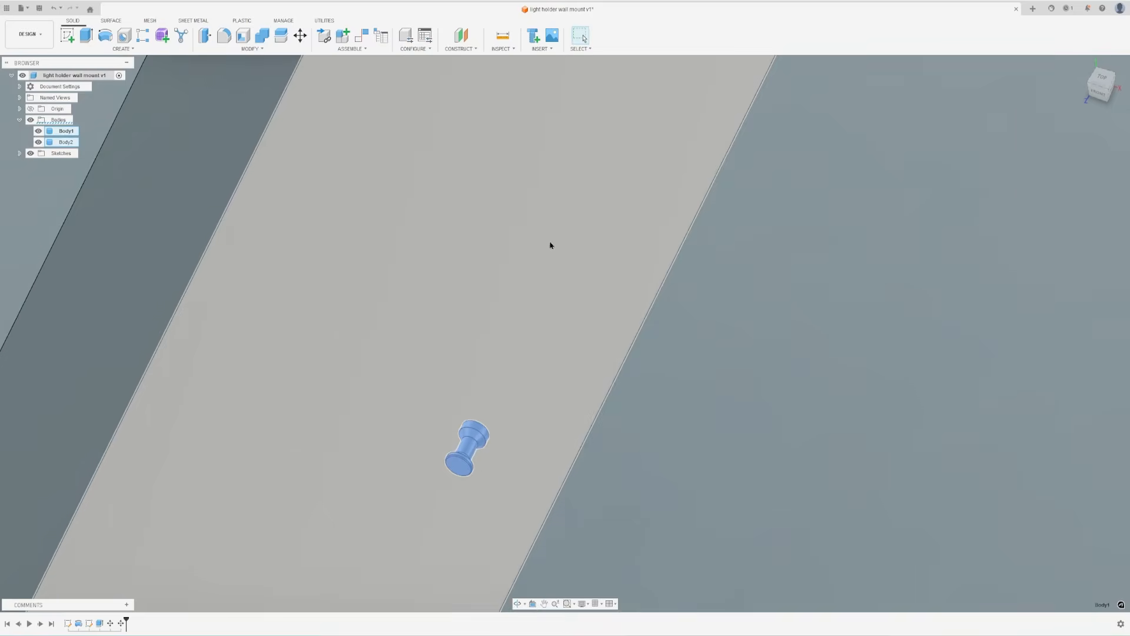
key("m")
left_click(488, 442)
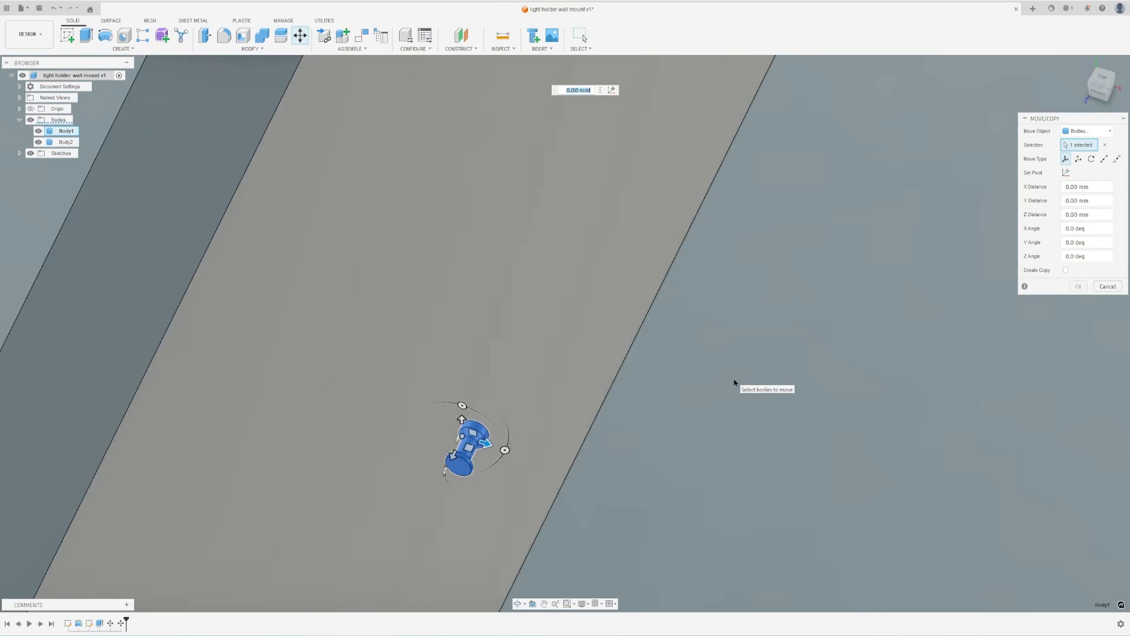
type(".5")
key("Return")
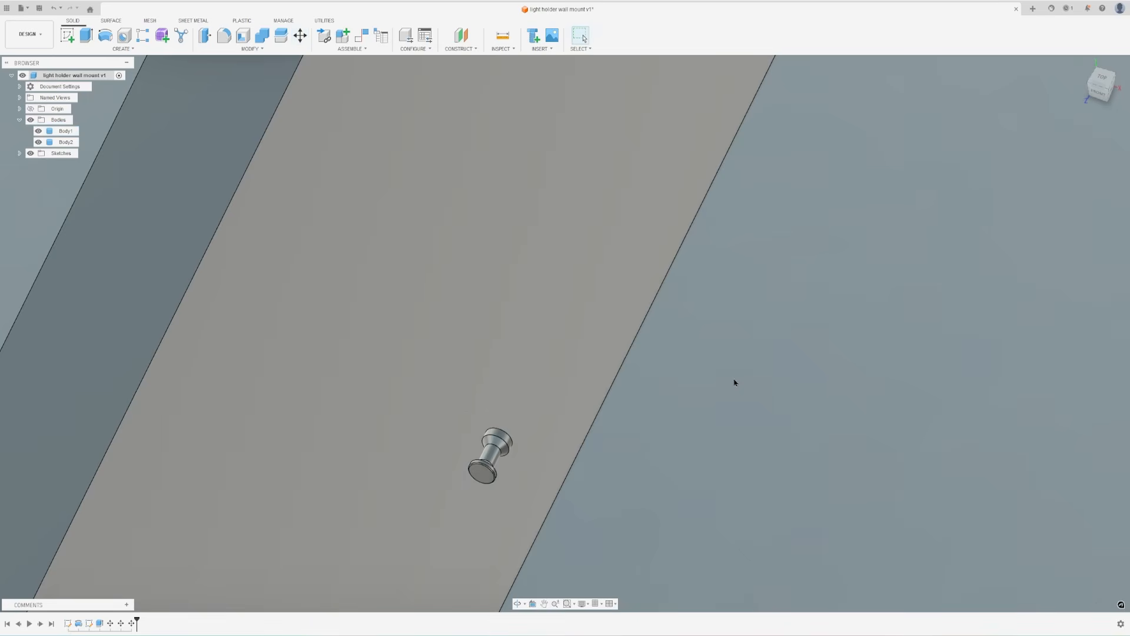
- Start a new sketch on the wall block's large face behind the spool
middle_click_drag(711, 362, 574, 388, "shift")
scroll(686, 361, "down", 4)
middle_click_drag(661, 352, 506, 351)
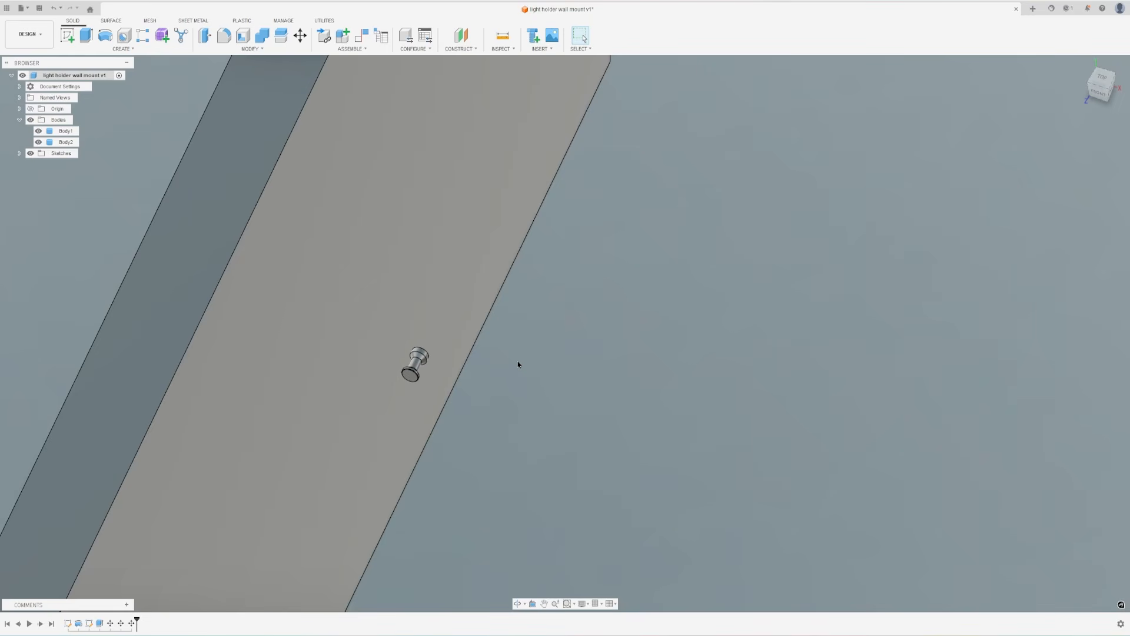
left_click(435, 328)
middle_click_drag(429, 320, 446, 393, "shift")
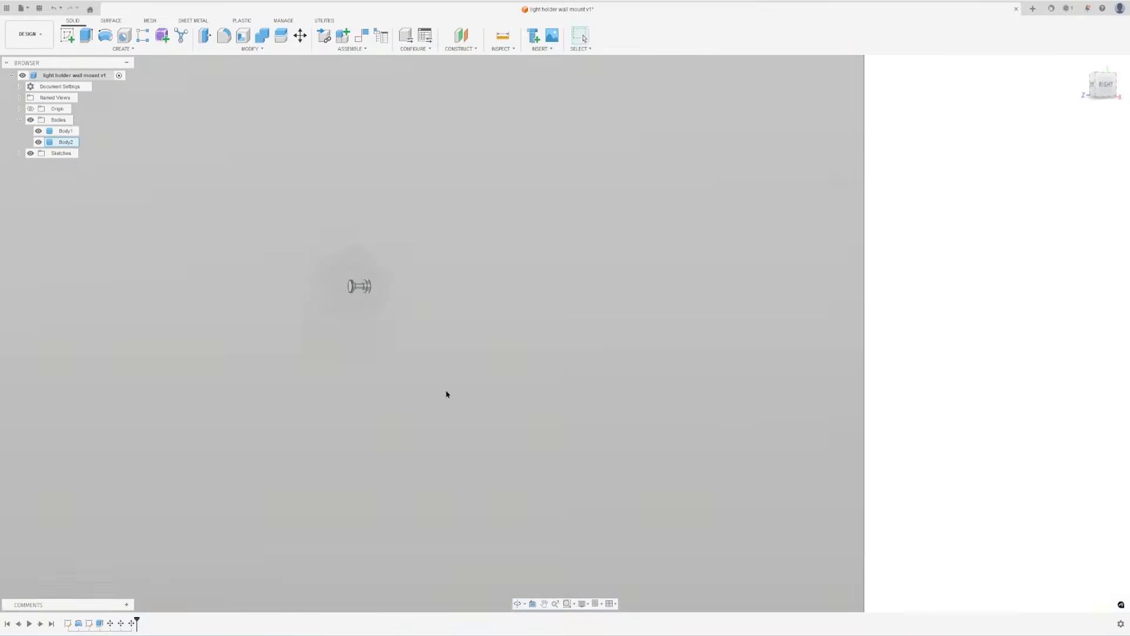
left_click(1104, 86)
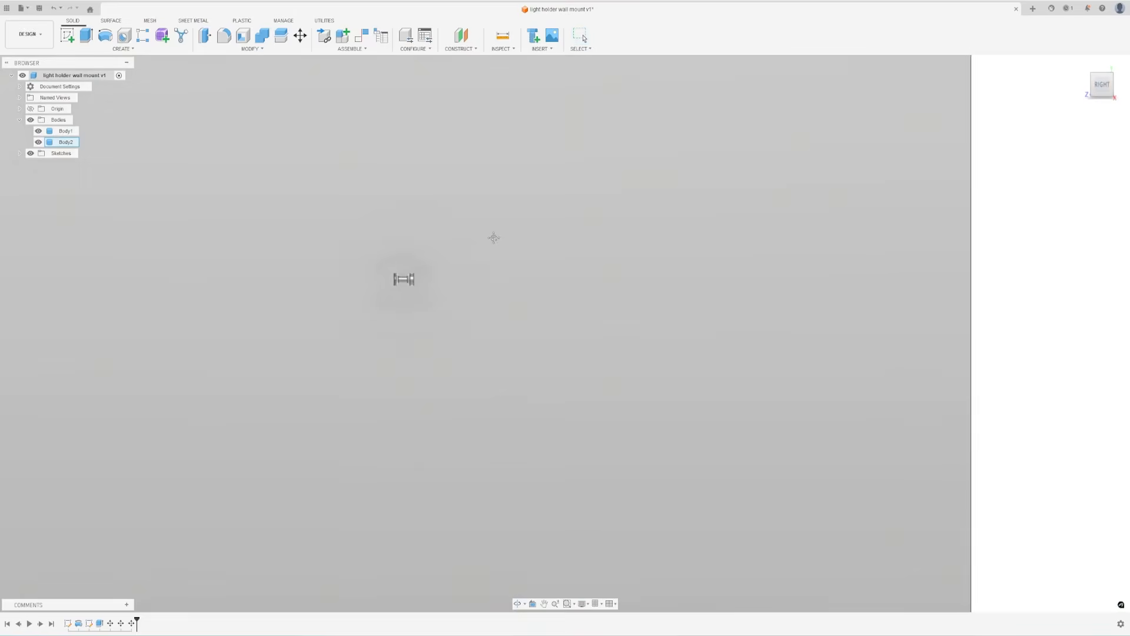
scroll(431, 321, "up", 5)
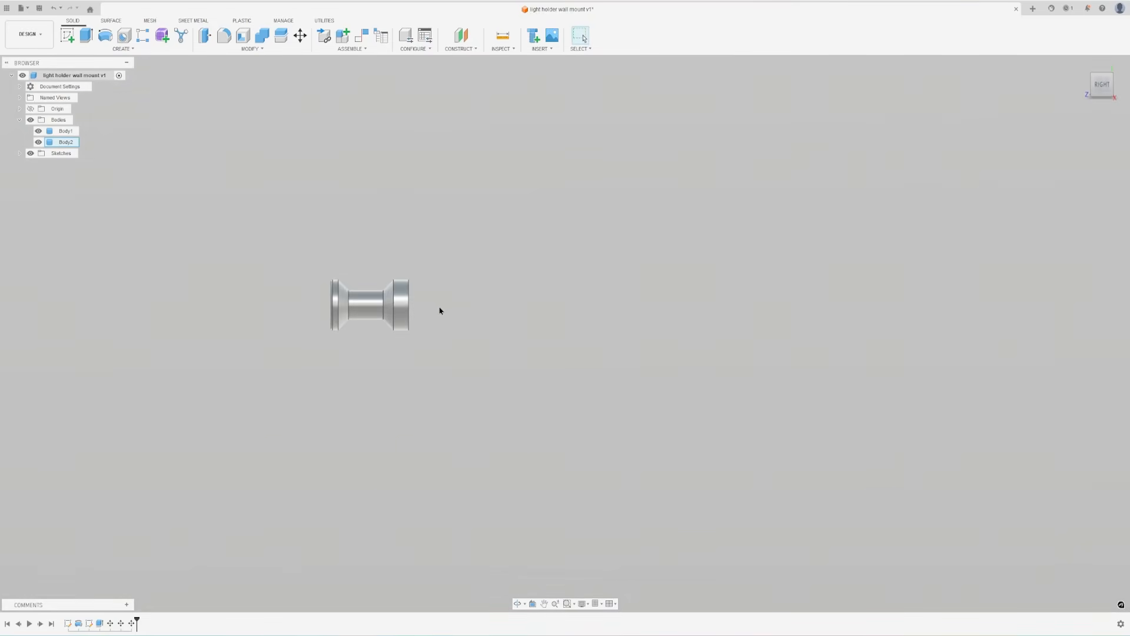
key("l")
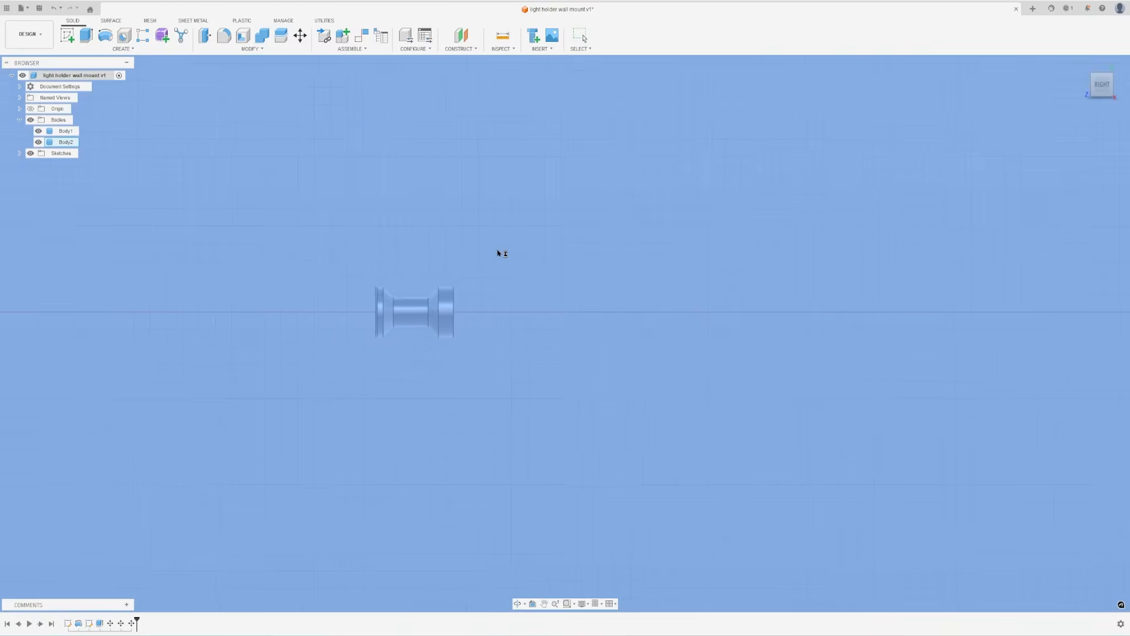
left_click(499, 253)
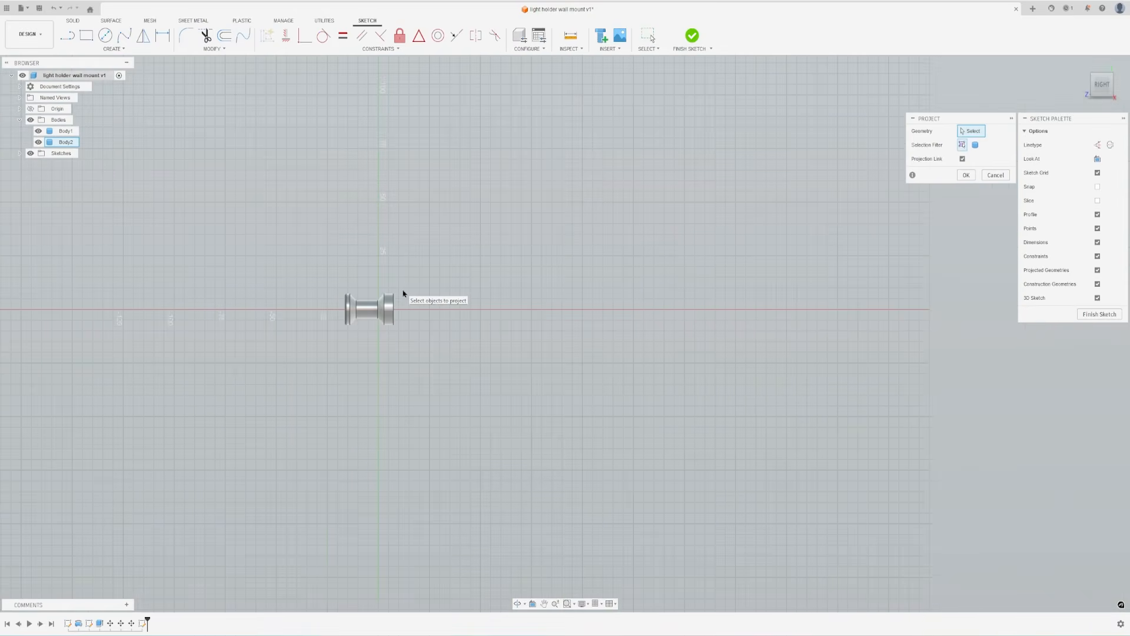
- Project the spool's flange, cone and shaft faces into the sketch with projection link enabled
scroll(403, 312, "up", 5)
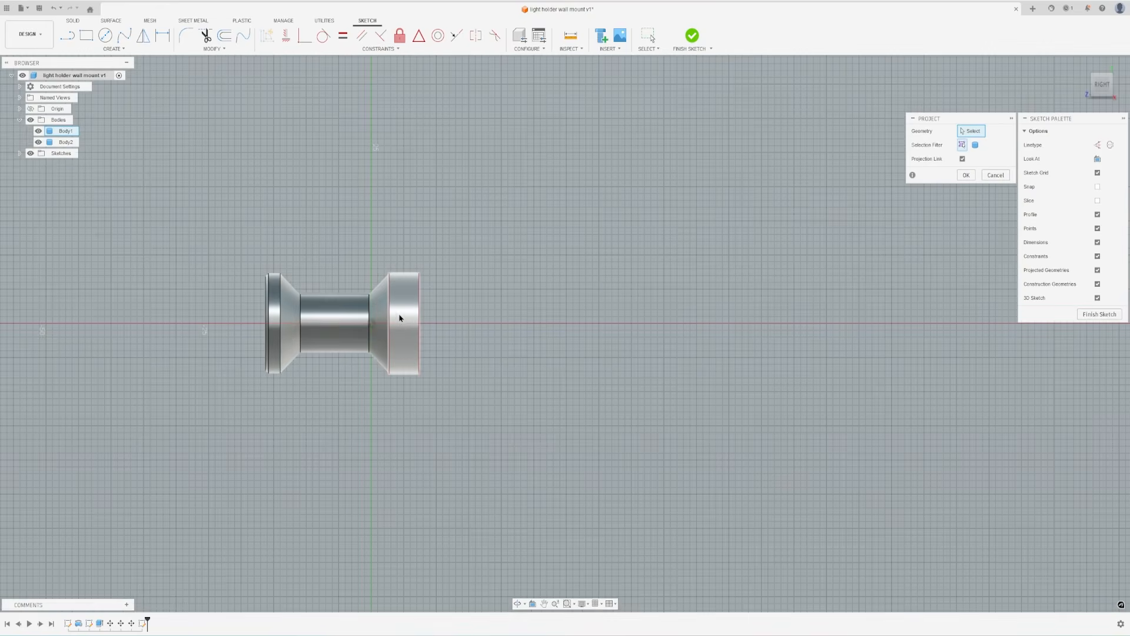
left_click(407, 317)
left_click(378, 323)
left_click(332, 323)
left_click(281, 325)
left_click(276, 325)
scroll(277, 325, "up", 4)
left_click(280, 324)
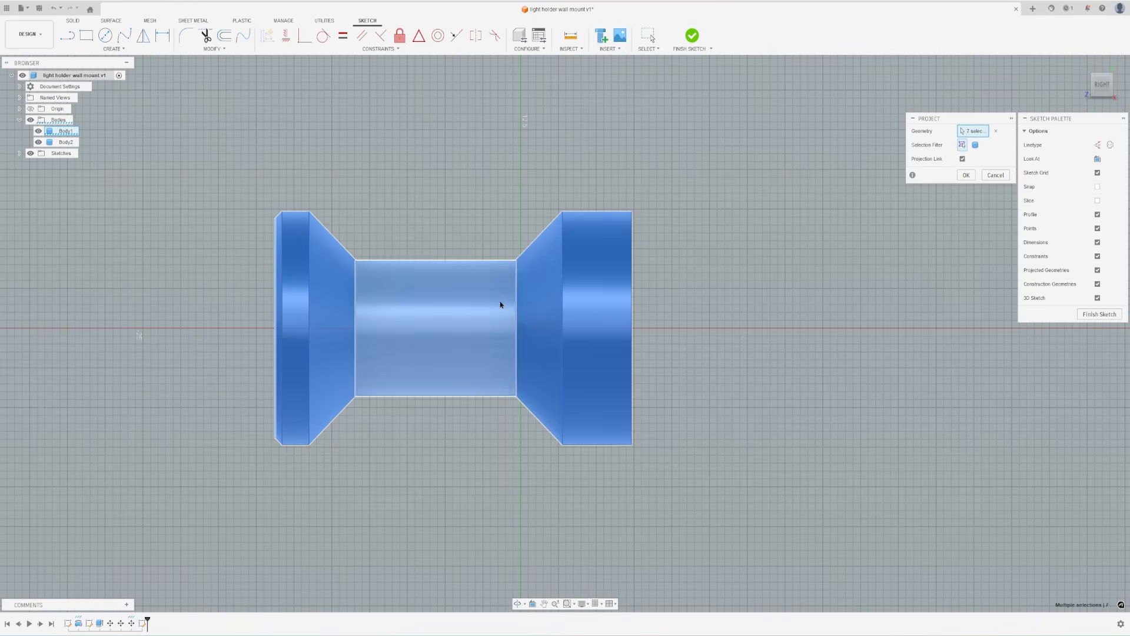
left_click(590, 215)
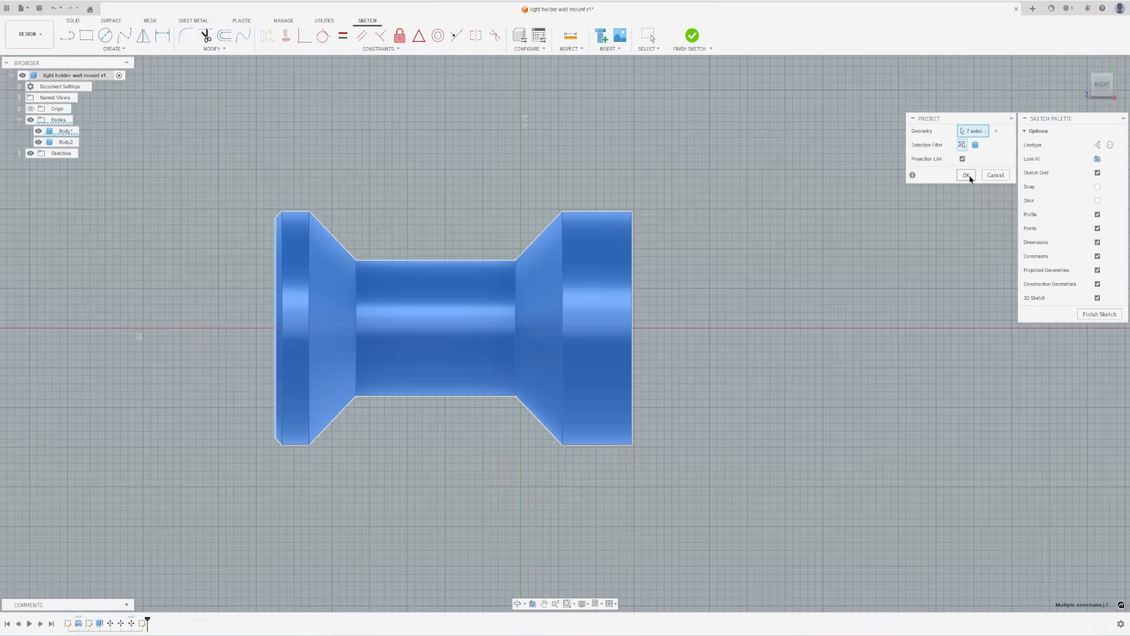
left_click(966, 175)
- Join the ends of the thicker flange's two projected edges with upper and lower lines to close its rectangular outline
scroll(701, 247, "down", 3)
middle_click_drag(702, 247, 673, 278, "shift")
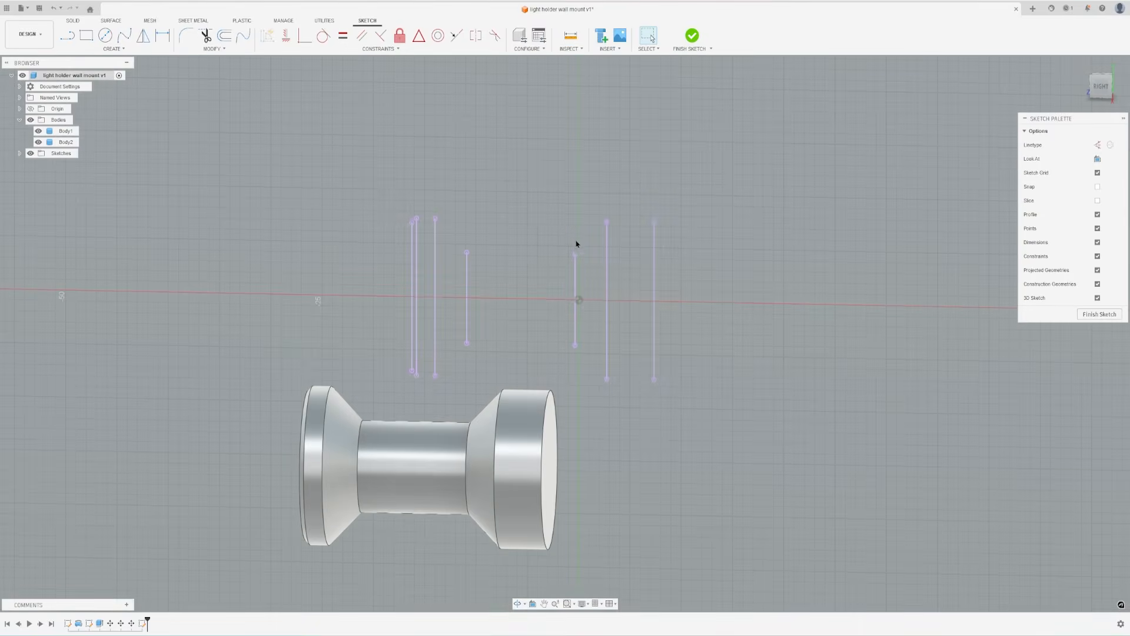
key("l")
left_click(607, 222)
double_click(653, 222)
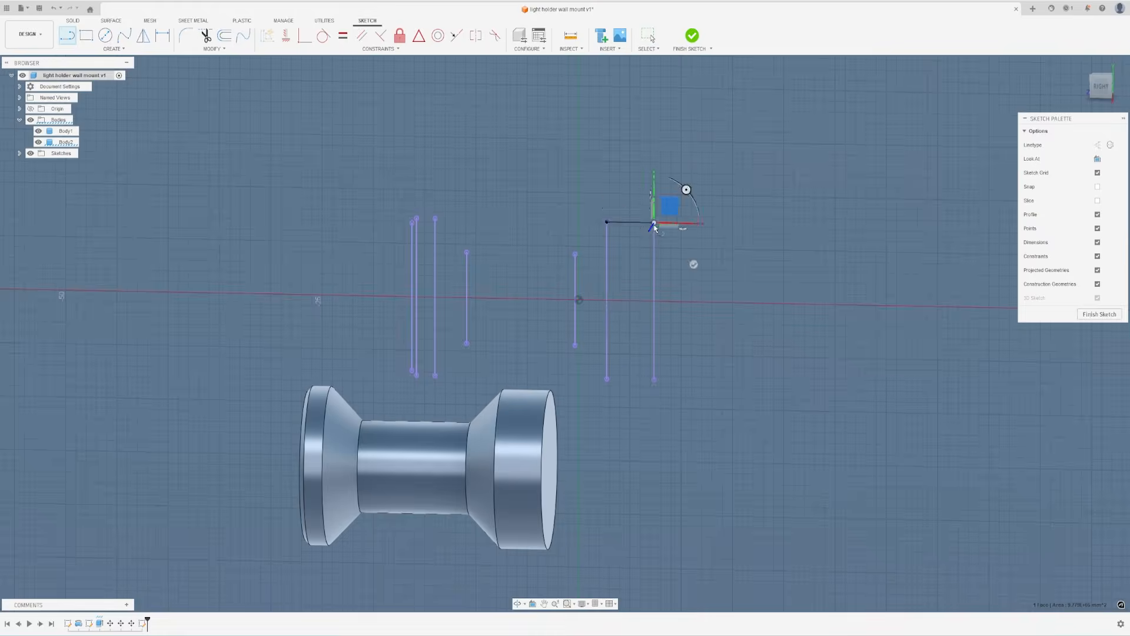
left_click(654, 380)
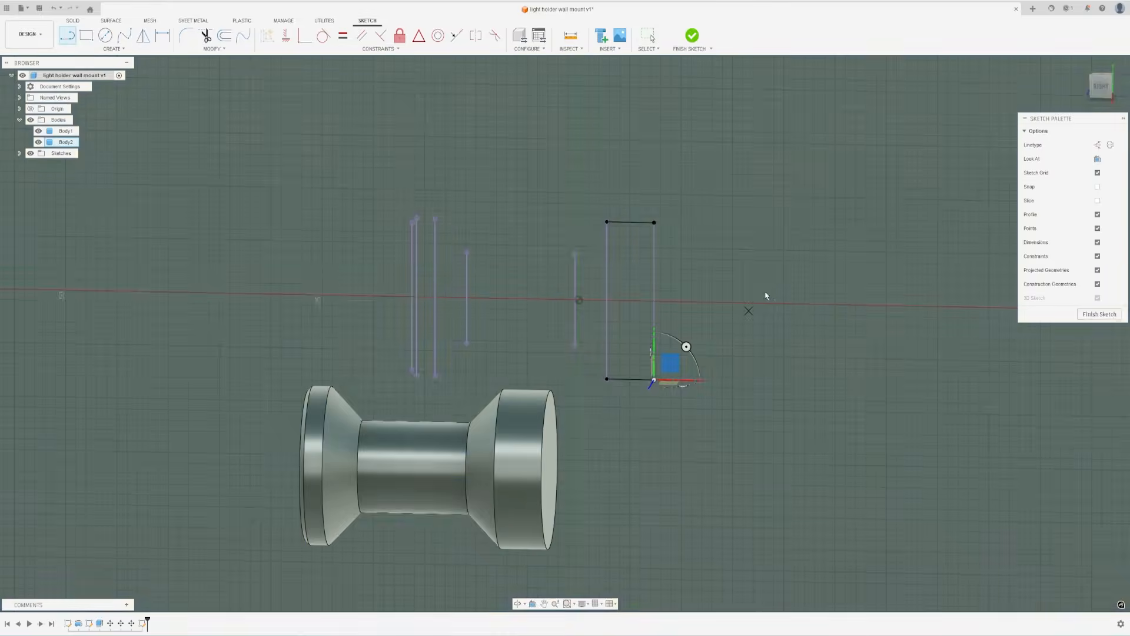
key("Escape")
left_click(1102, 89)
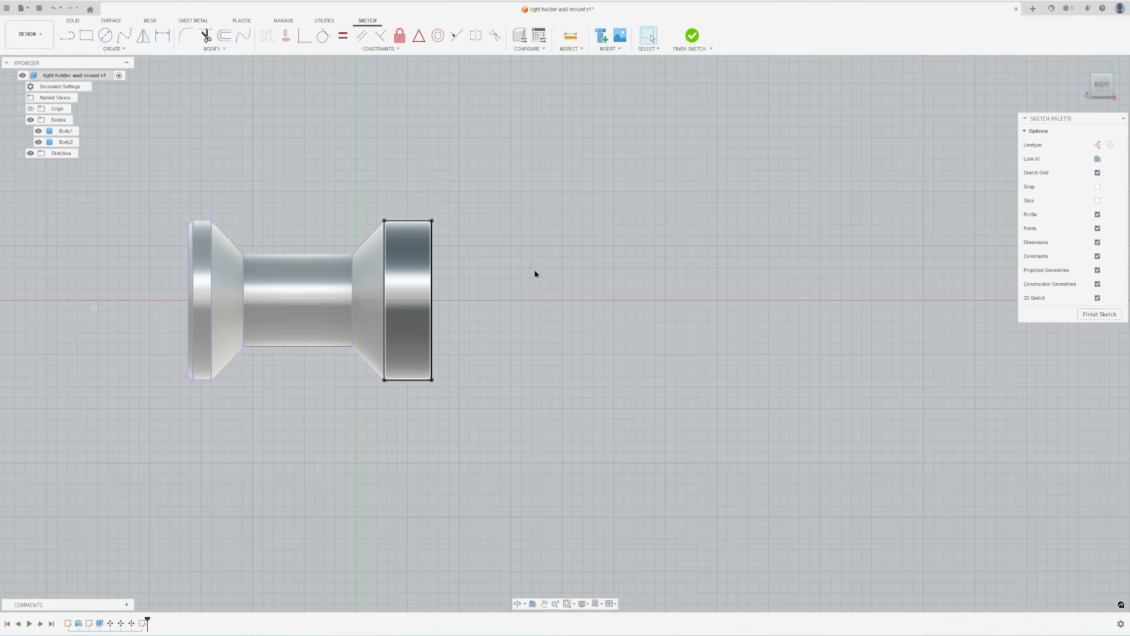
key("r")
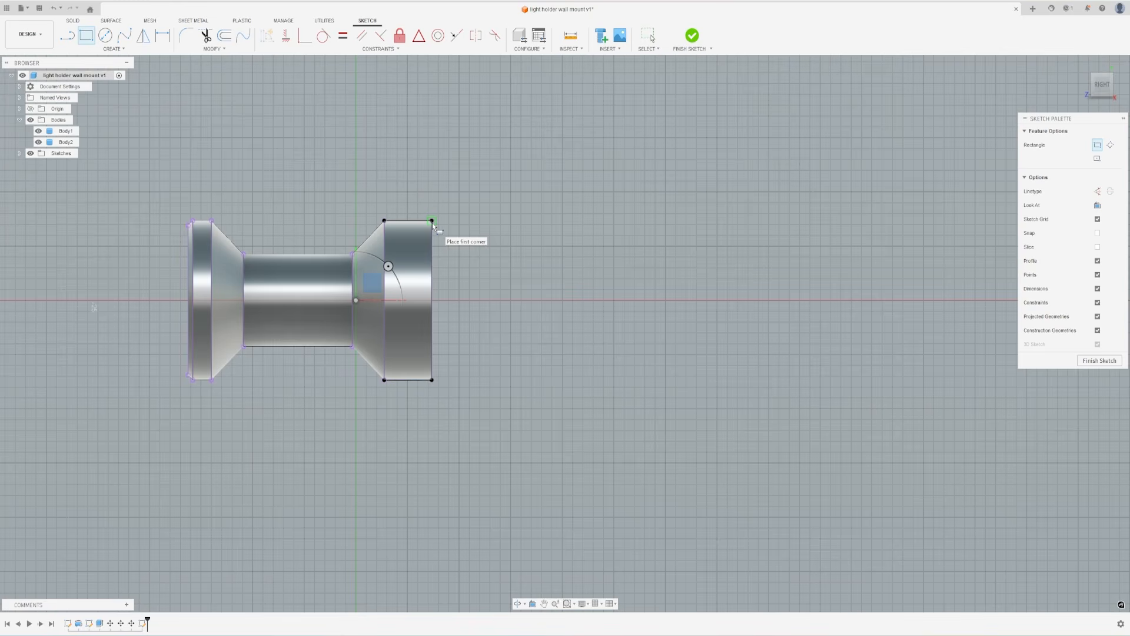
scroll(487, 174, "down", 3)
middle_click_drag(487, 174, 436, 252)
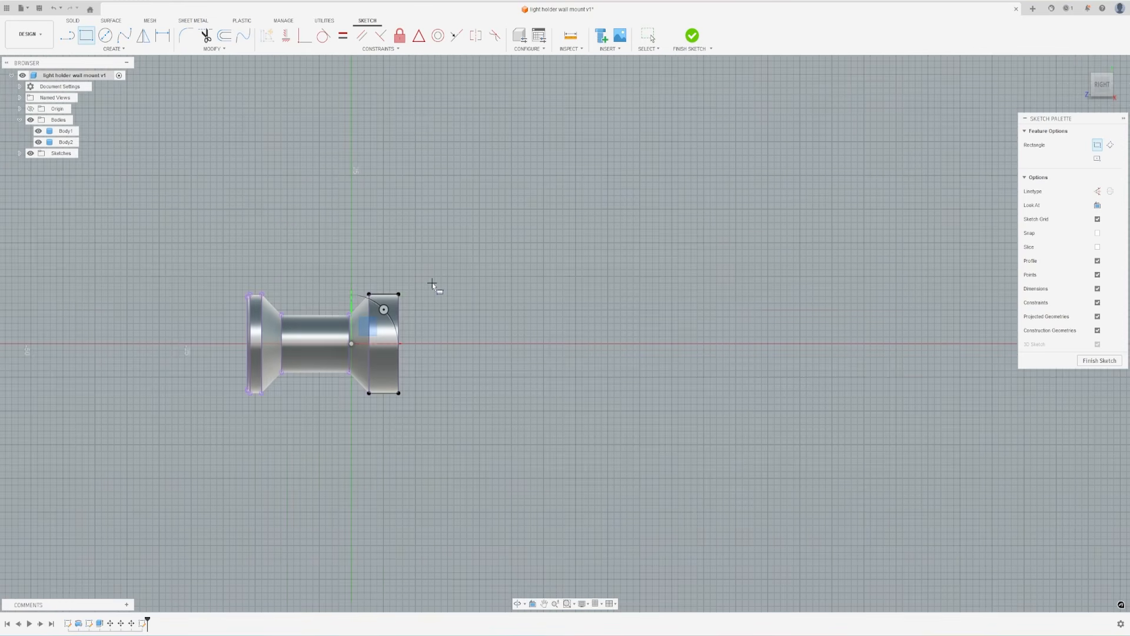
left_click(400, 296)
scroll(503, 84, "down", 3)
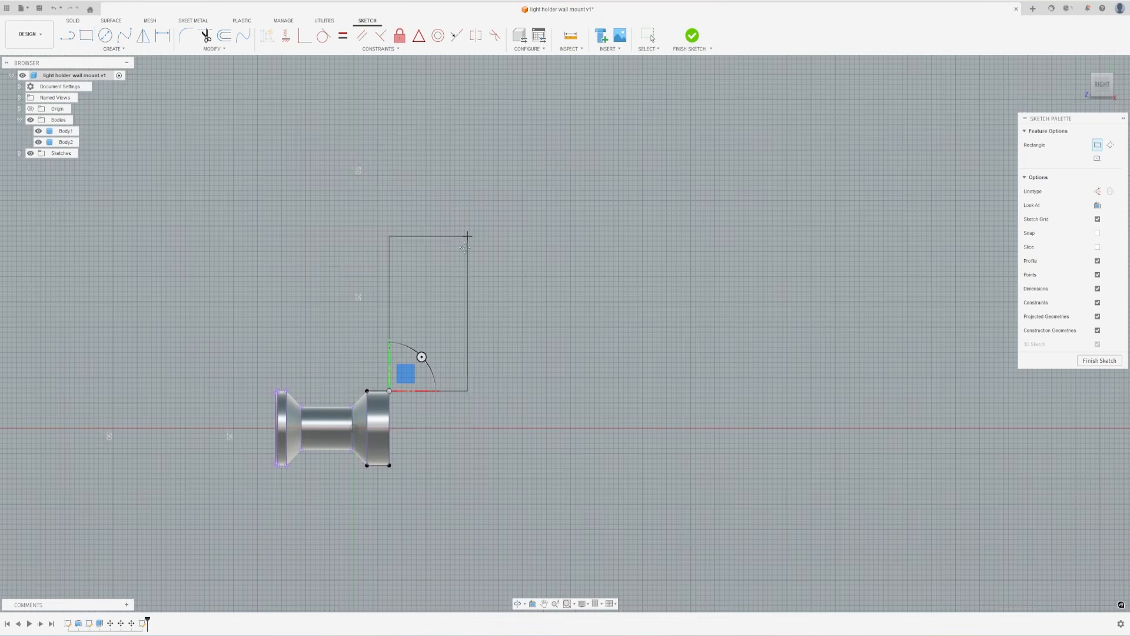
key("Tab")
type("1.5 in")
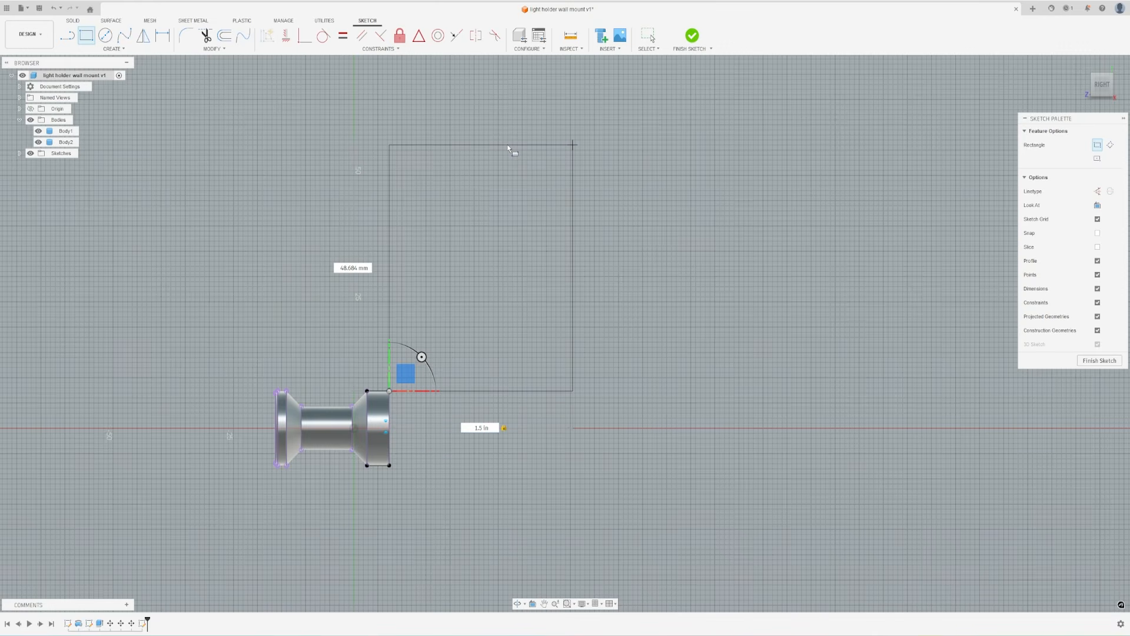
scroll(507, 120, "down", 1)
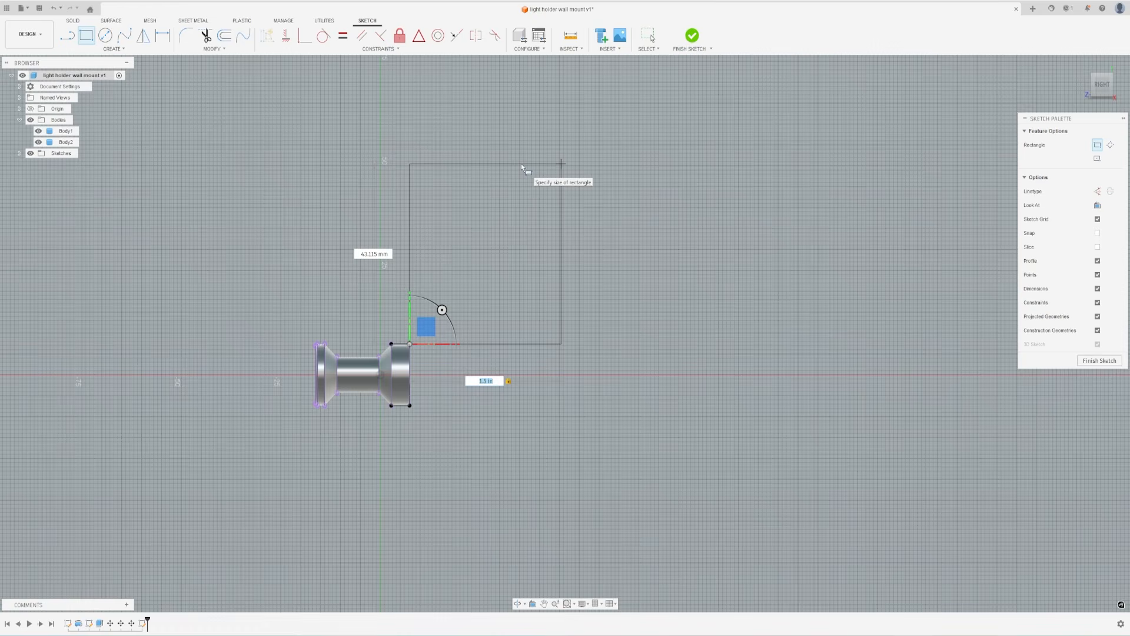
key("Escape")
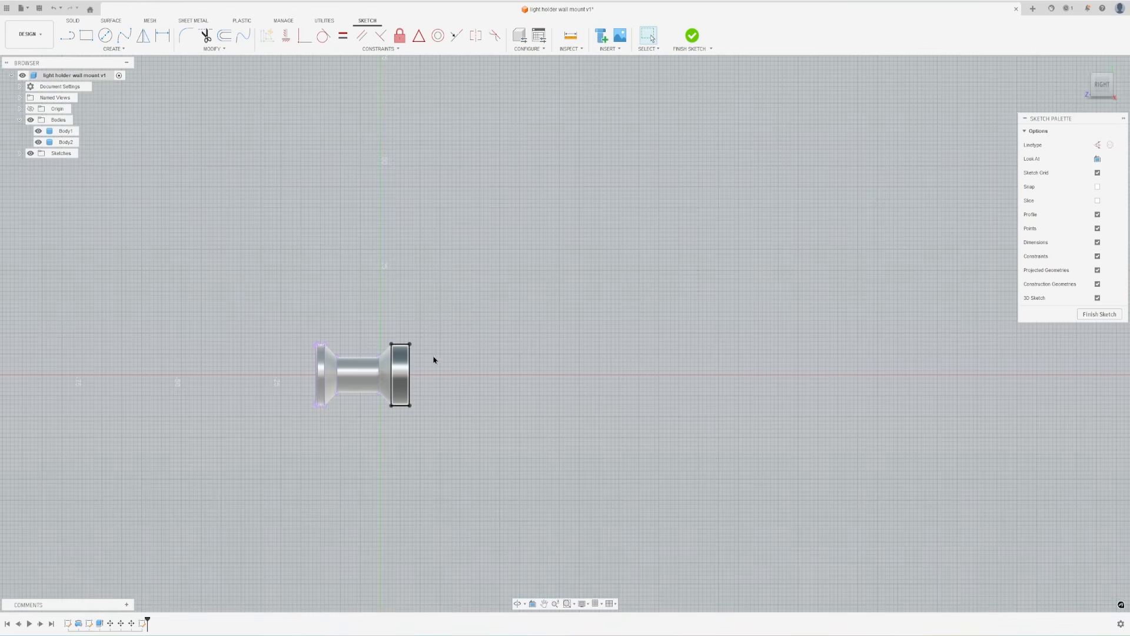
- Draw a 38.1 mm horizontal construction line outward from the midpoint of the thicker flange's outer edge
key("l")
left_click(411, 376)
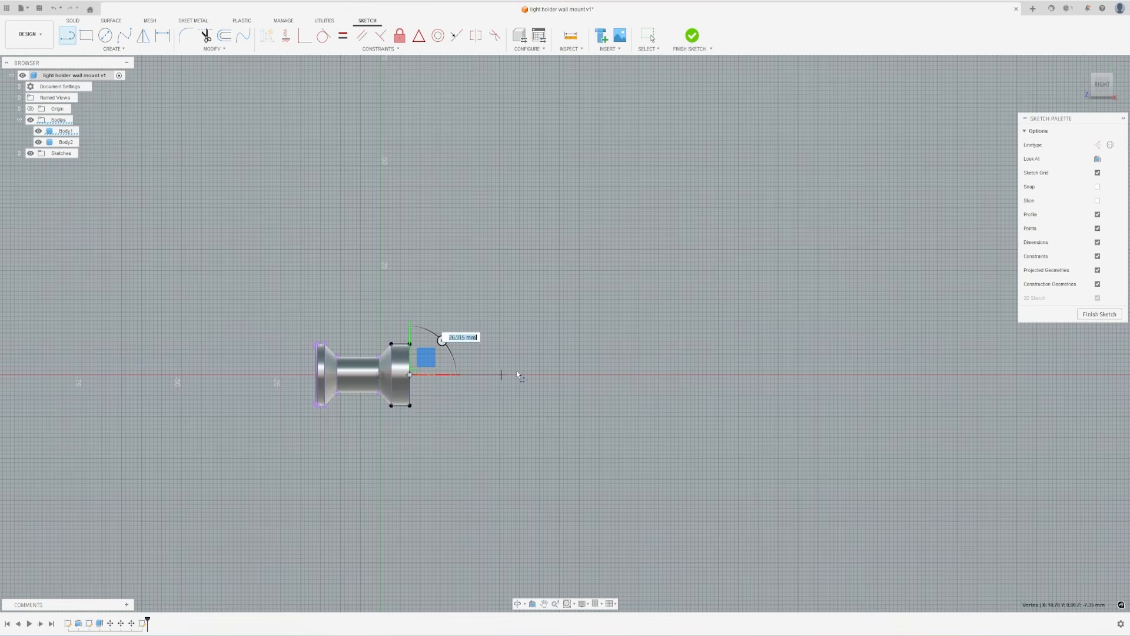
type("38.1")
key("Return")
key("Escape")
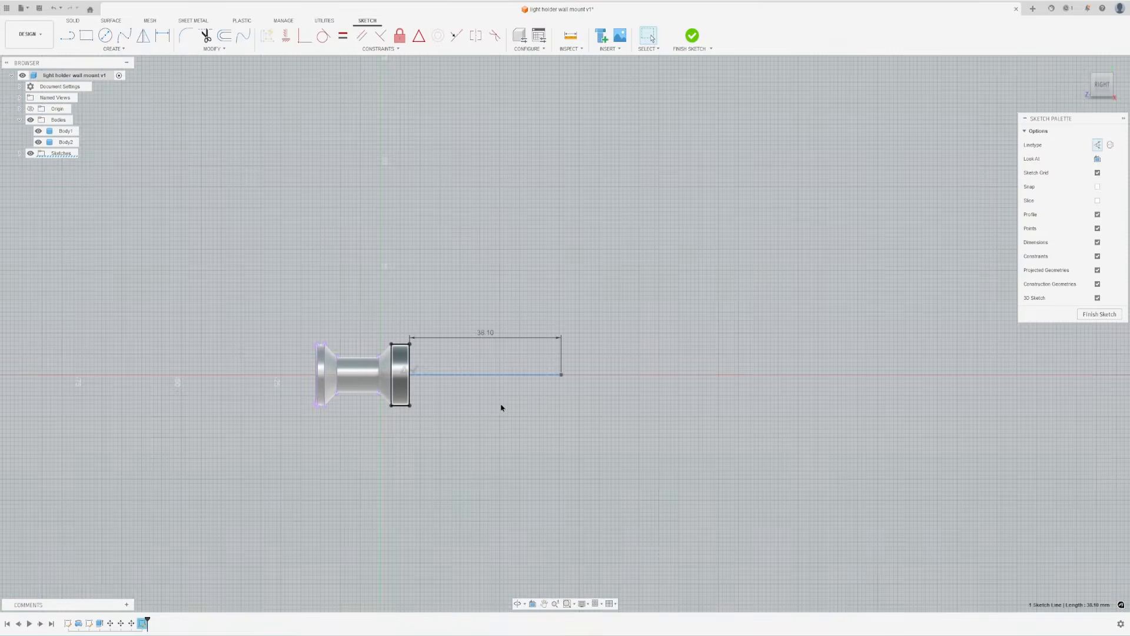
left_click(543, 409)
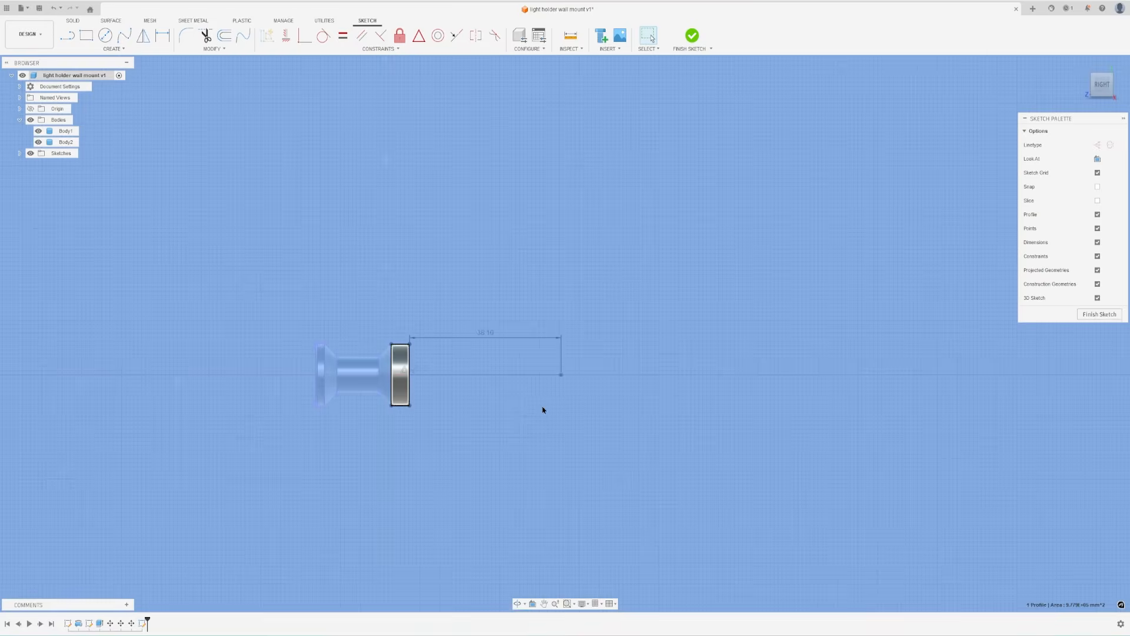
- Draw a 50.8 mm vertical line upward from the free end of the horizontal construction line
key("Escape")
key("l")
left_click(562, 374)
type("50.8")
key("Return")
key("Escape")
key("l")
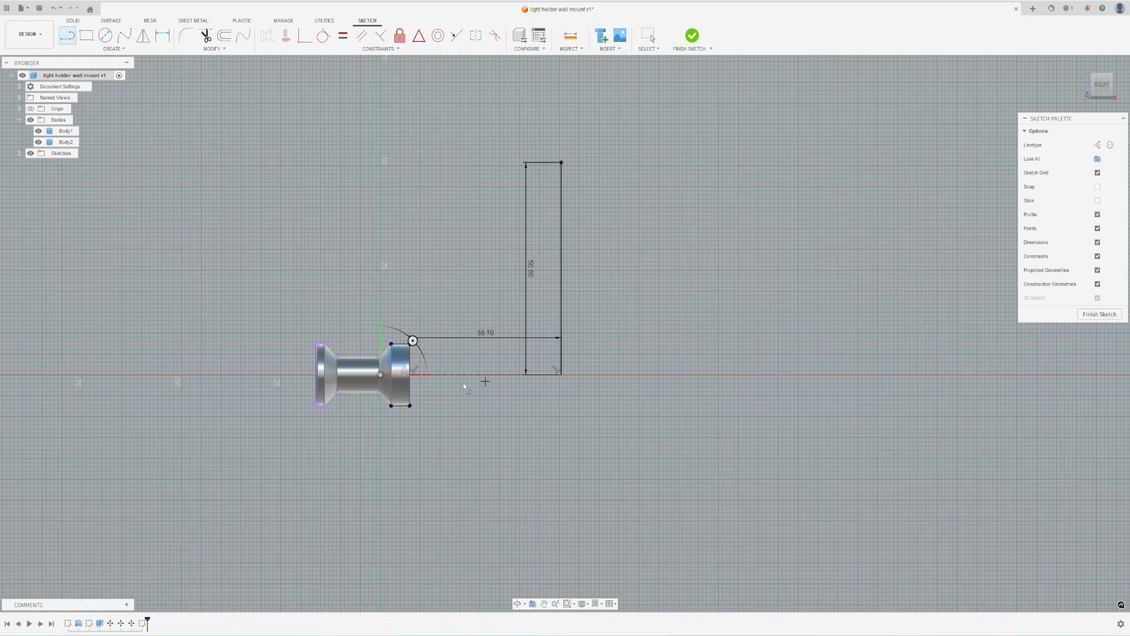
- Draw a 50.8 mm vertical line downward from the flange's outer-edge midpoint and close the plate outline with a rectangle between both vertical lines' free ends
left_click(411, 375)
type("2in")
key("Return")
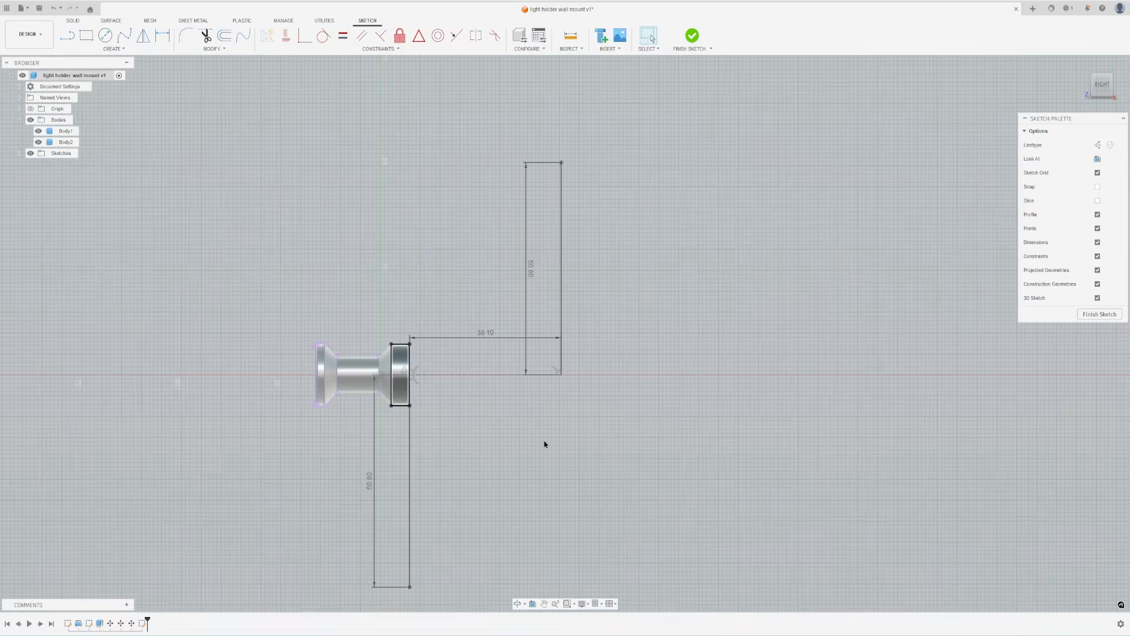
key("r")
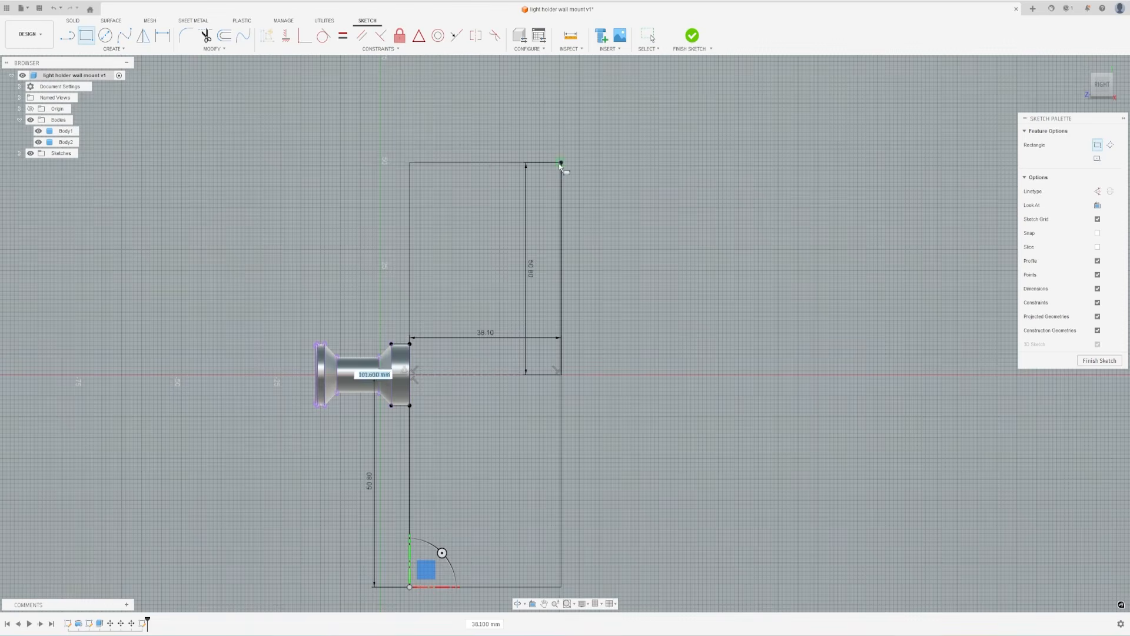
left_click(561, 163)
key("Escape")
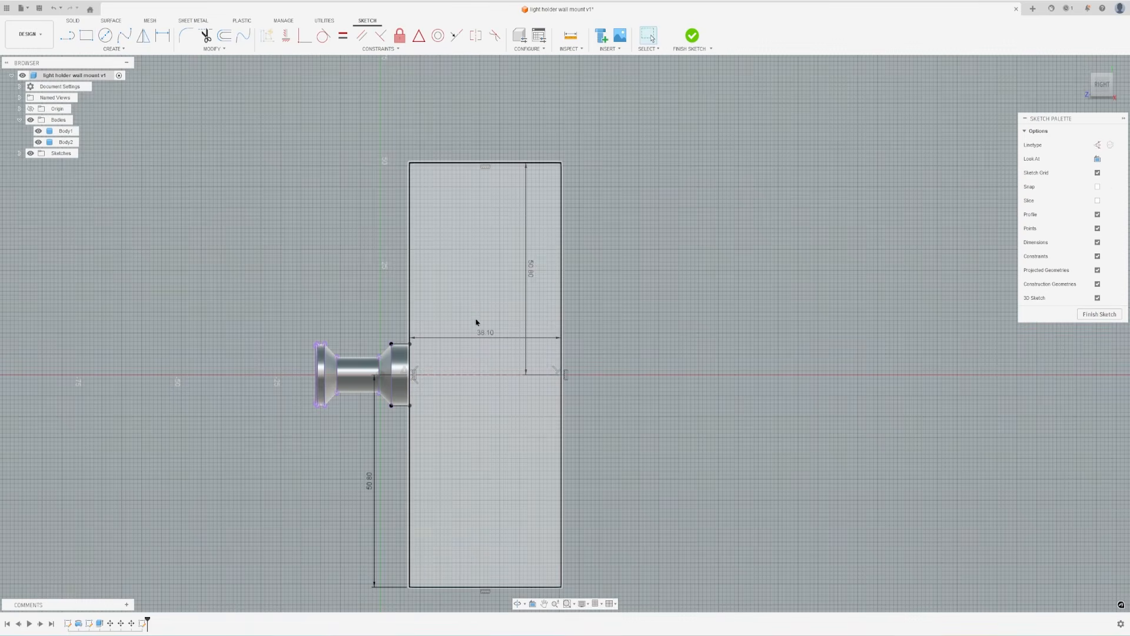
- Extrude the tall rectangular plate profile 5 mm as a new body
key("e")
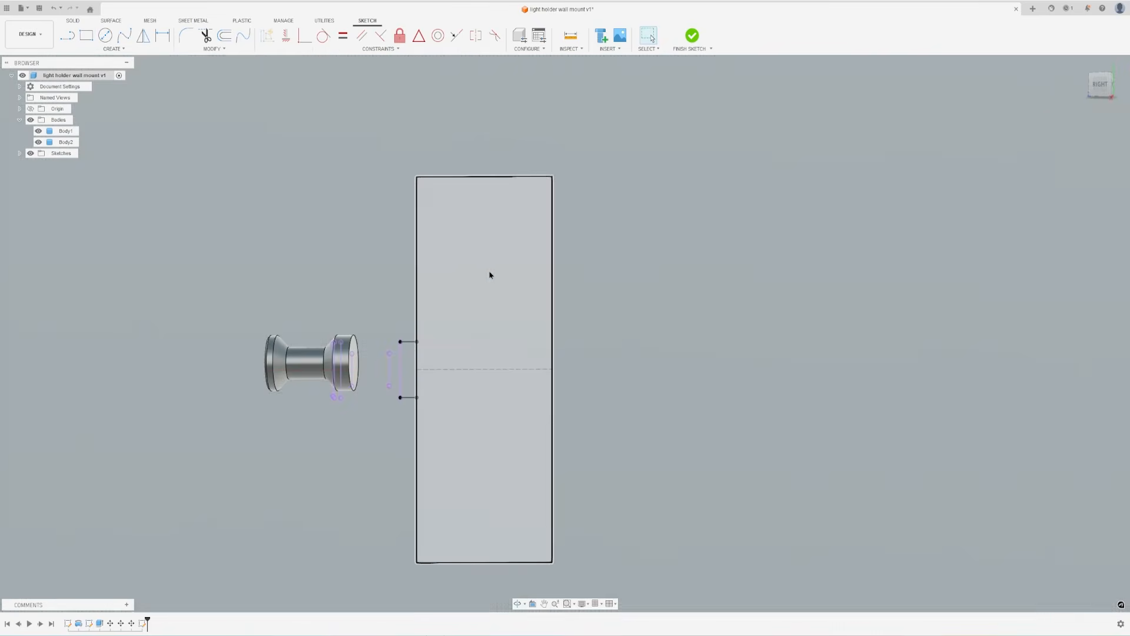
left_click(484, 279)
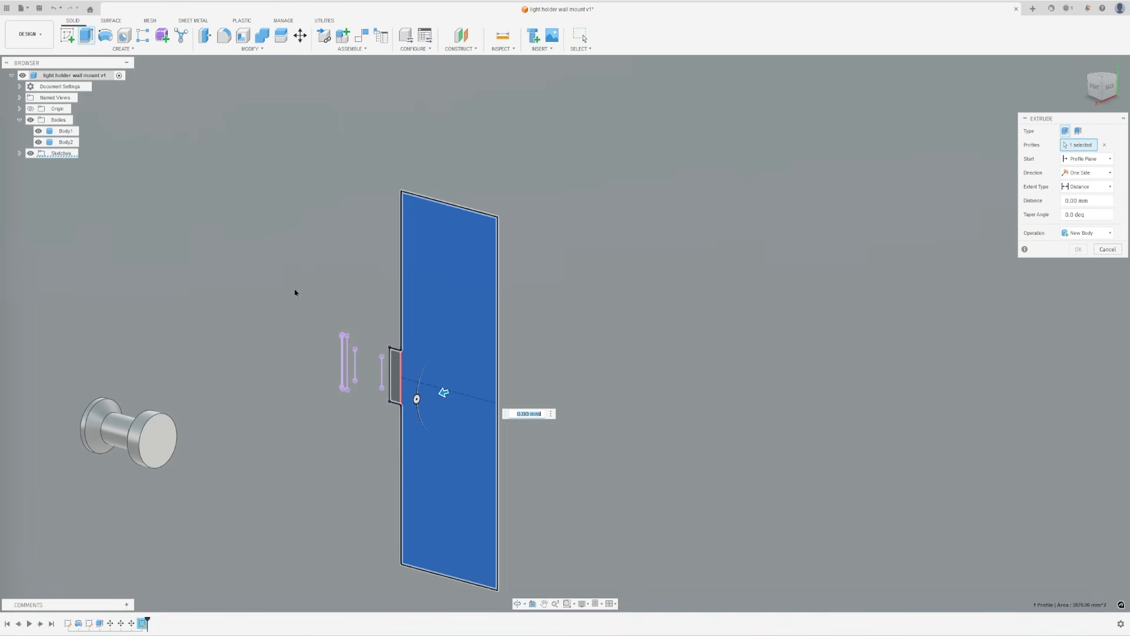
type("3")
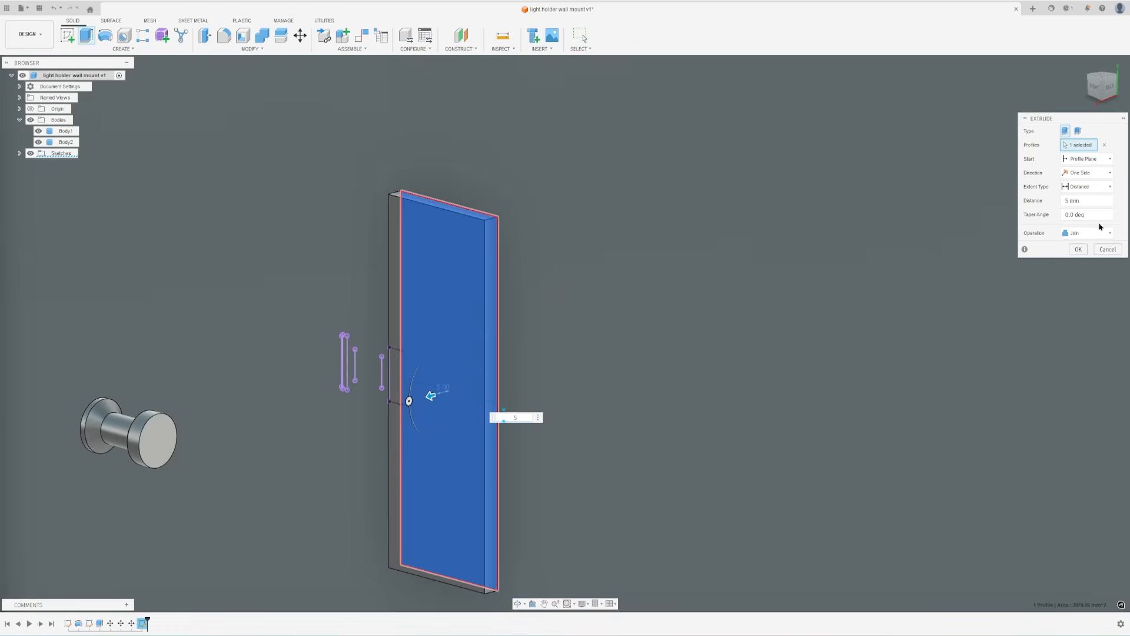
left_click(1100, 233)
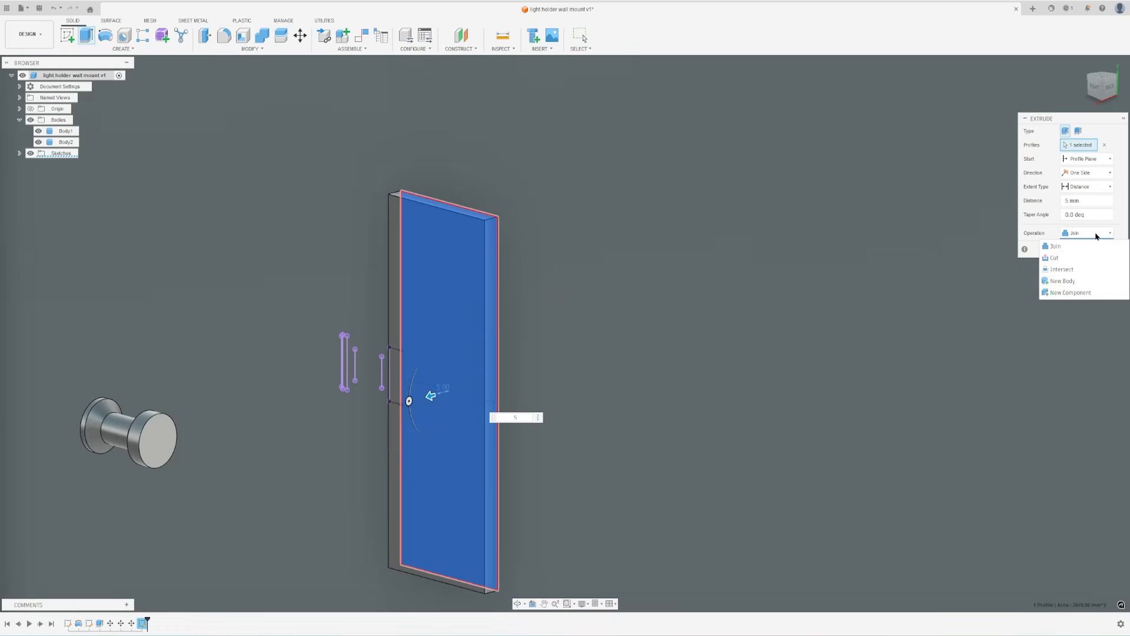
left_click(1086, 279)
left_click(1077, 249)
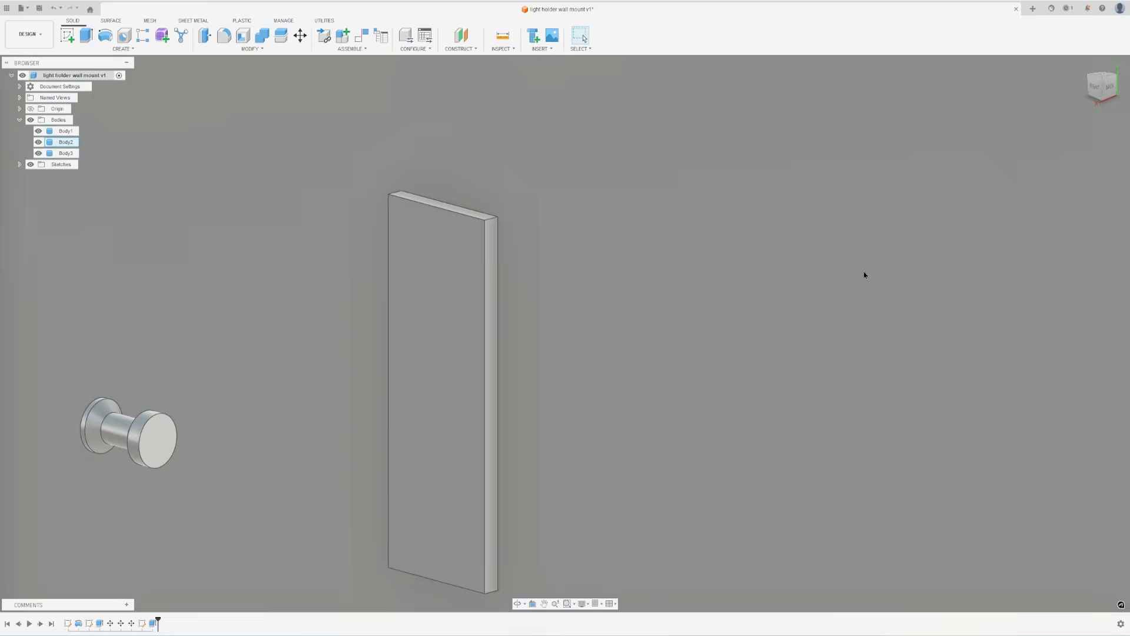
- Start a new line sketch on the broad front face of the extruded plate
middle_click_drag(434, 348, 684, 250, "shift")
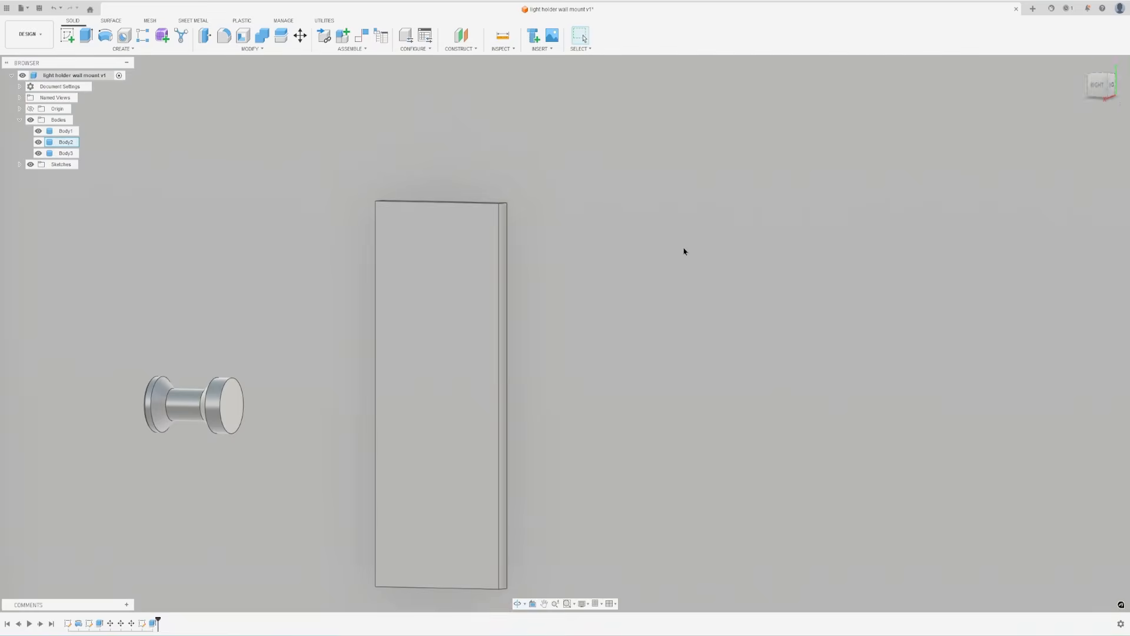
middle_click_drag(528, 313, 521, 317, "shift")
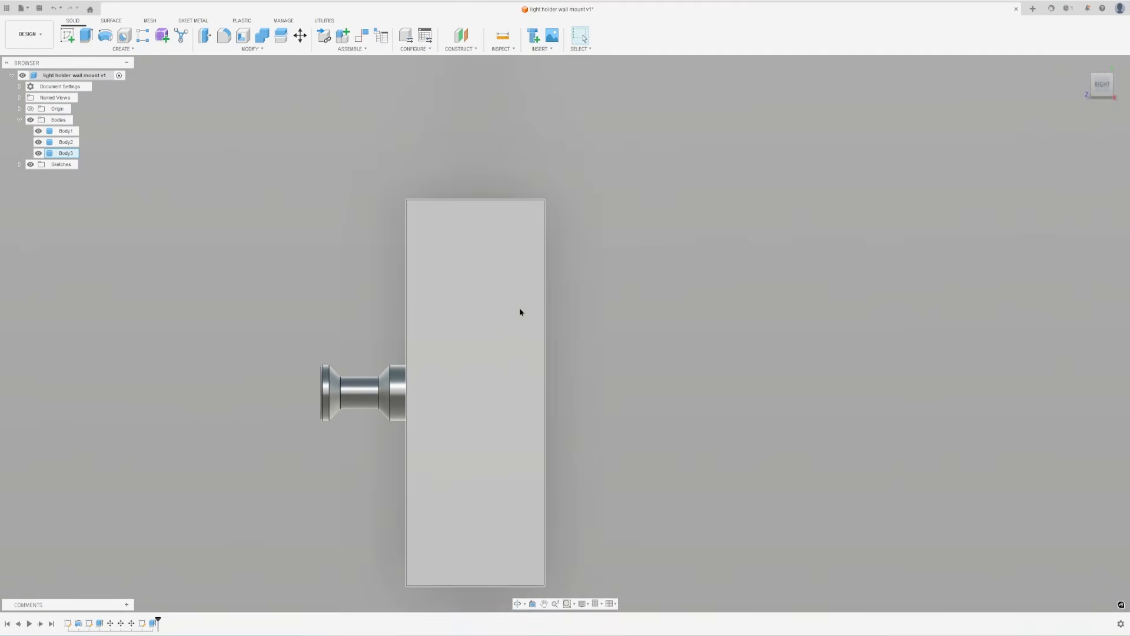
key("l")
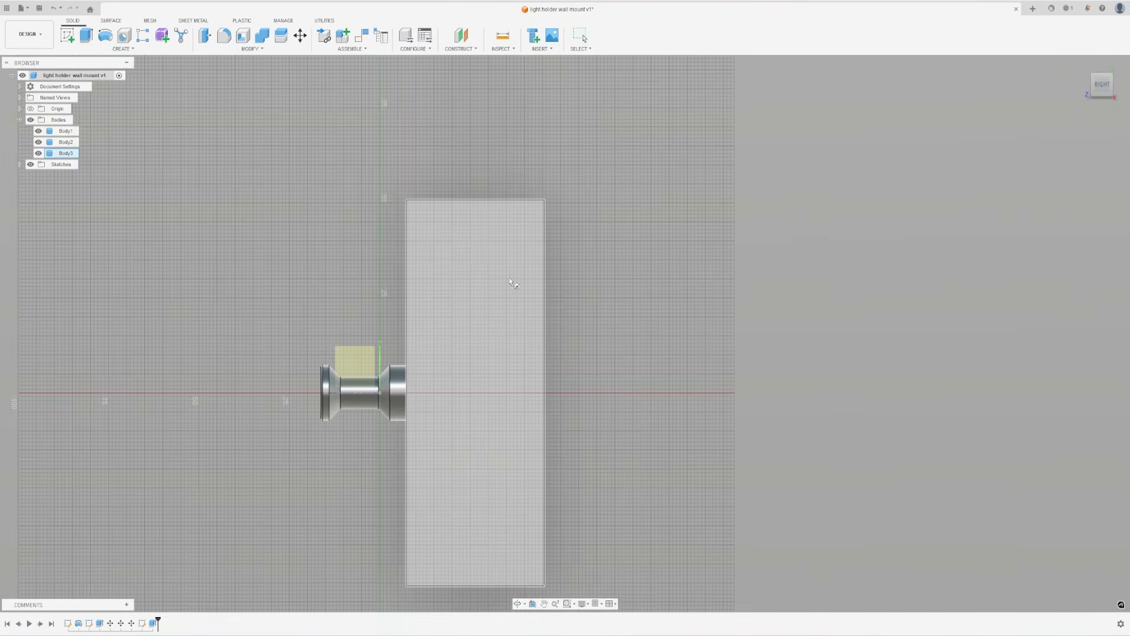
left_click(479, 290)
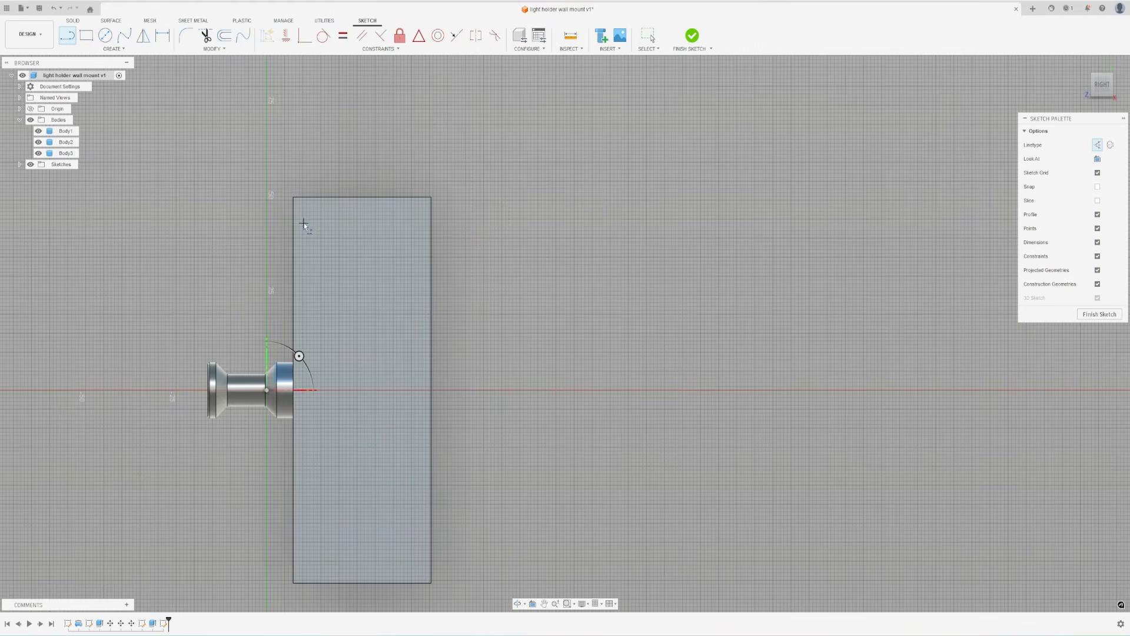
left_click(293, 197)
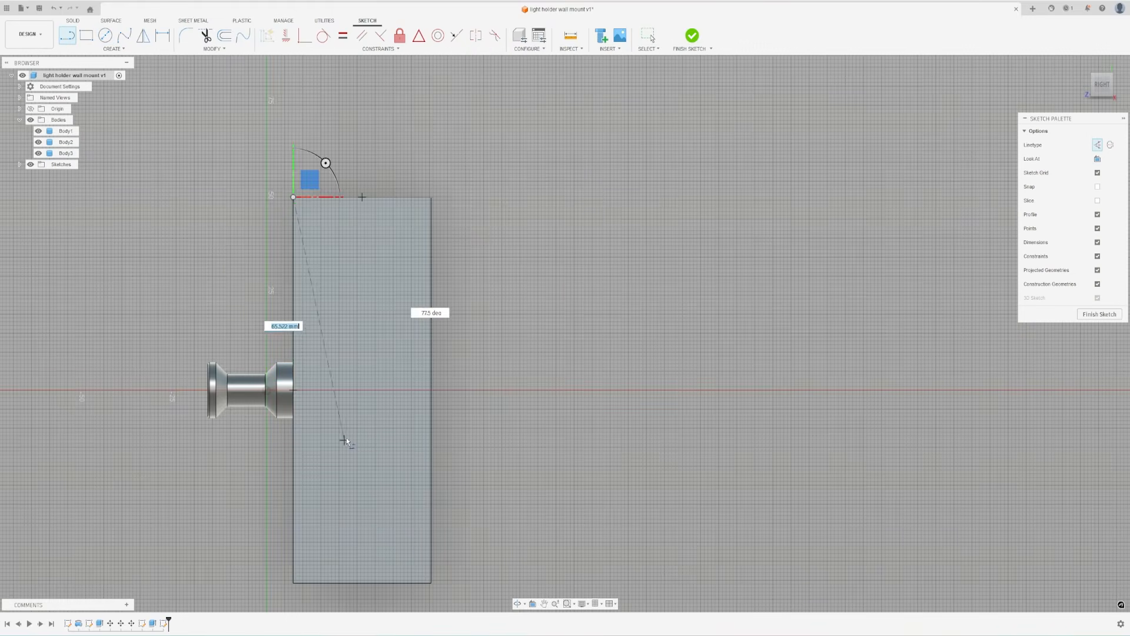
left_click(431, 583)
key("Escape")
key("ctrl+z")
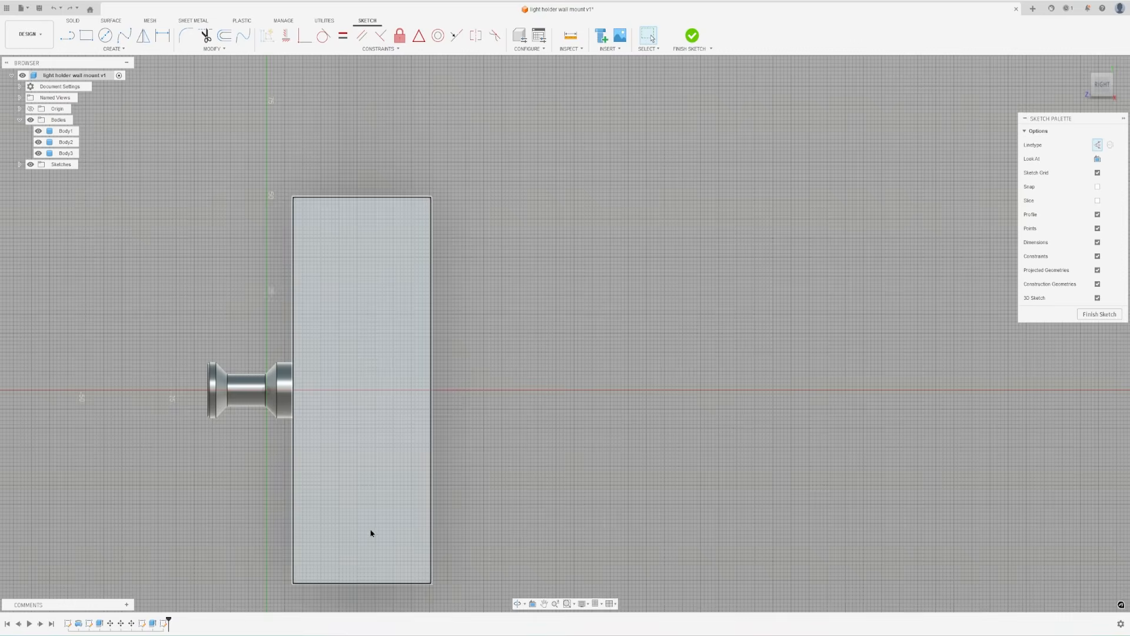
- Draw a vertical construction line between the midpoints of the plate's lower and upper edges
key("l")
left_click(362, 583)
left_click(362, 198)
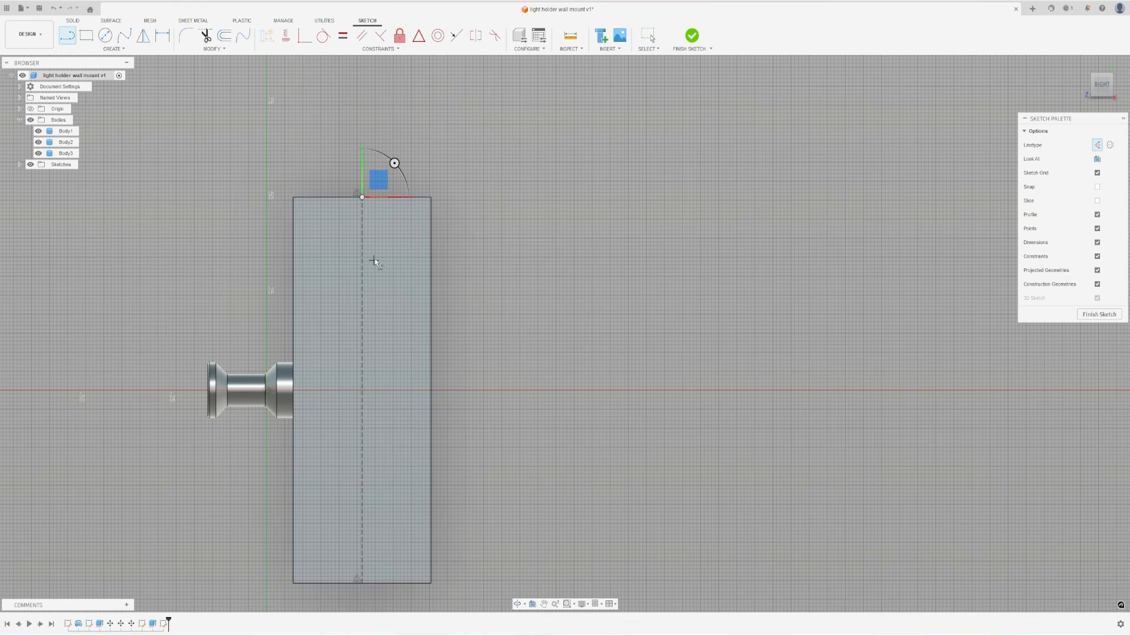
key("Escape")
key("c")
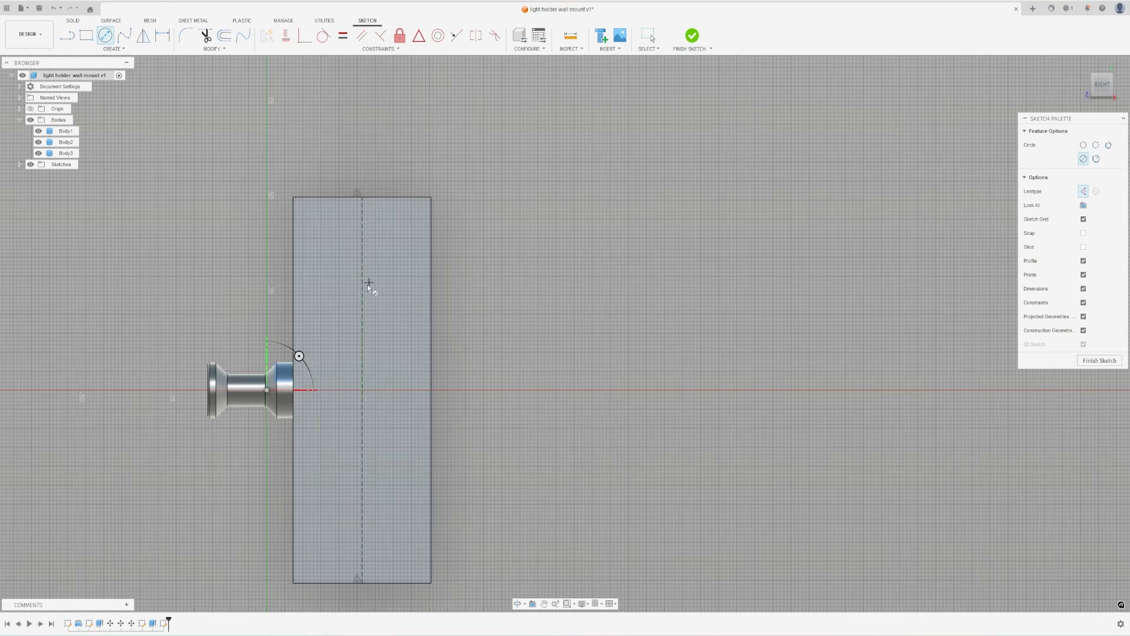
left_click(362, 273)
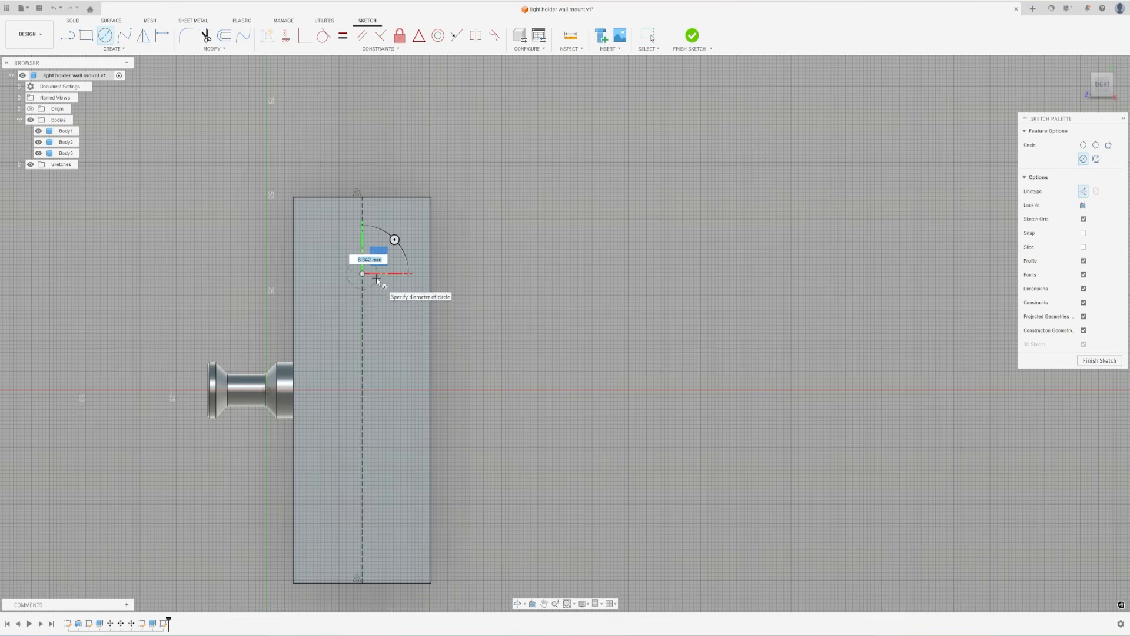
key("Escape")
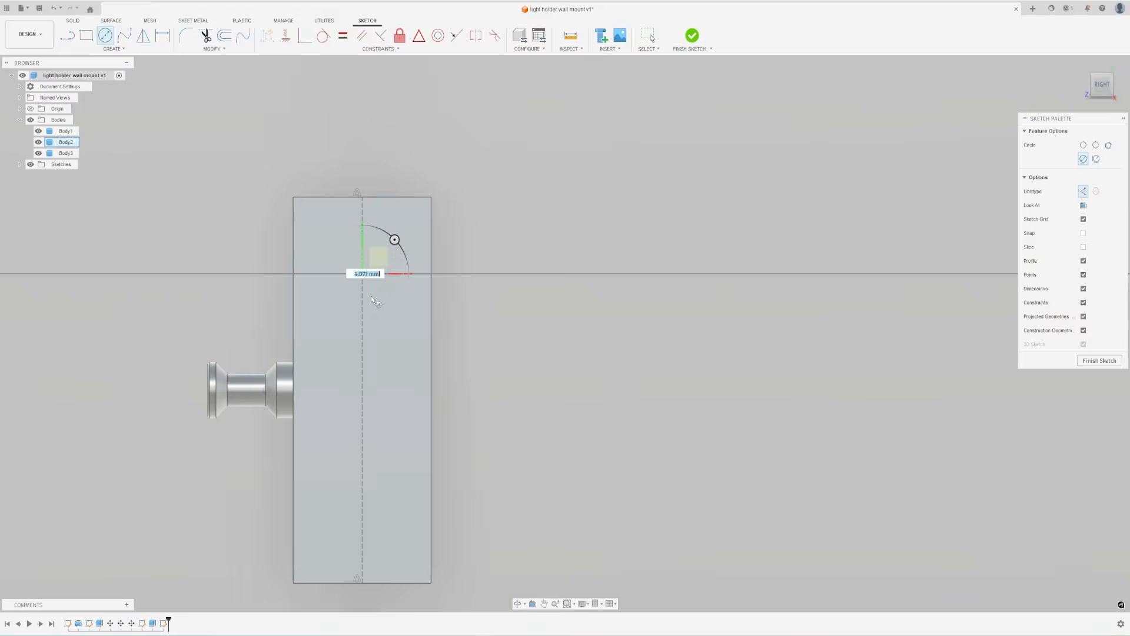
key("Escape")
- Draw two circles centred on the construction line, about 9.9 mm in diameter in the plate's upper half and about 6.7 mm in its lower half
key("c")
left_click(375, 274)
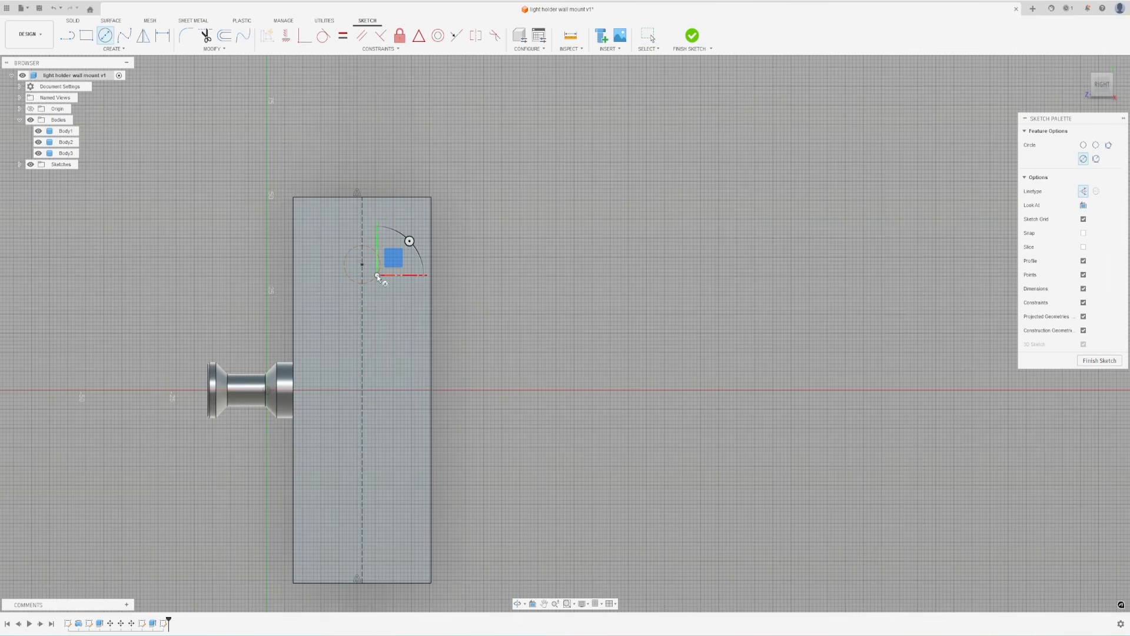
left_click(362, 502)
left_click(379, 512)
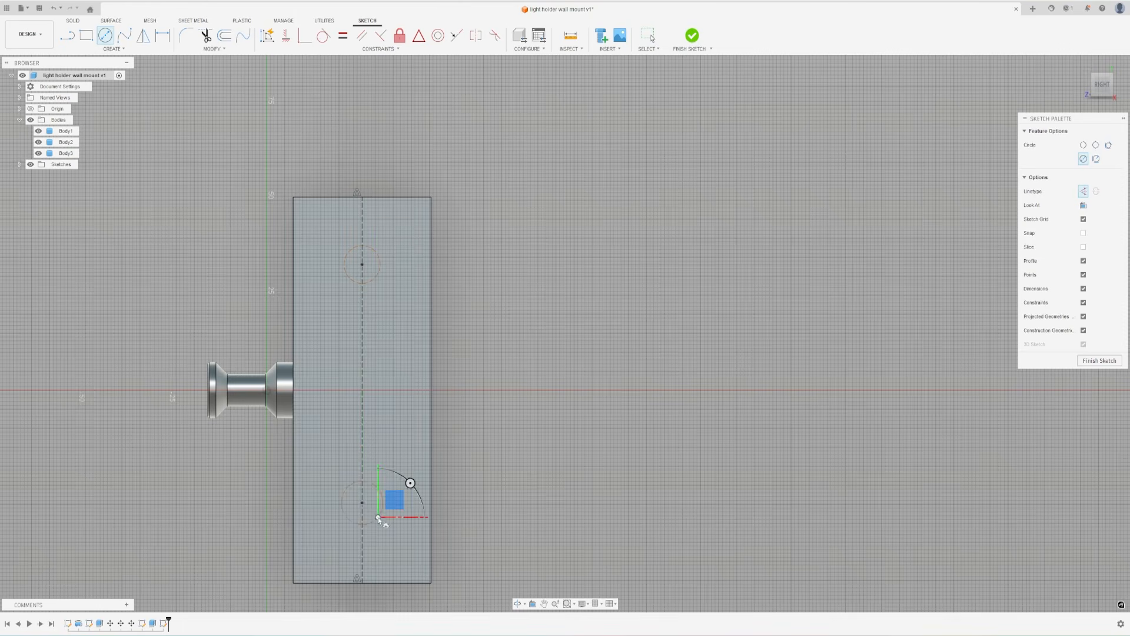
key("Escape")
left_click(373, 490)
key("Escape")
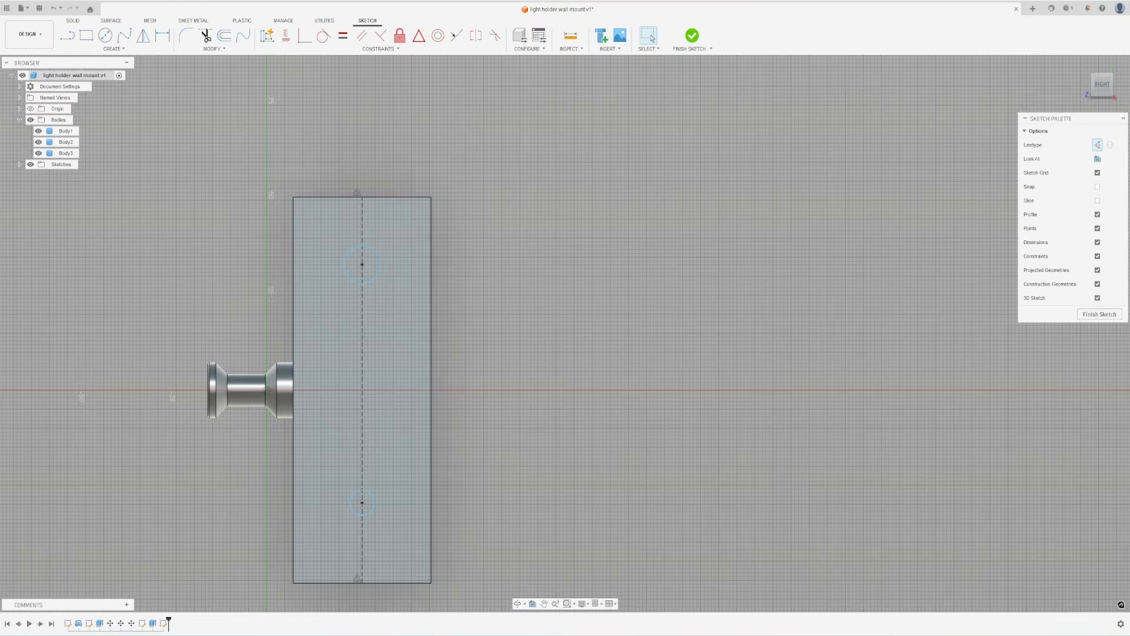
- Dimension the upper circle's diameter to 5 mm
mouse_move(449, 634)
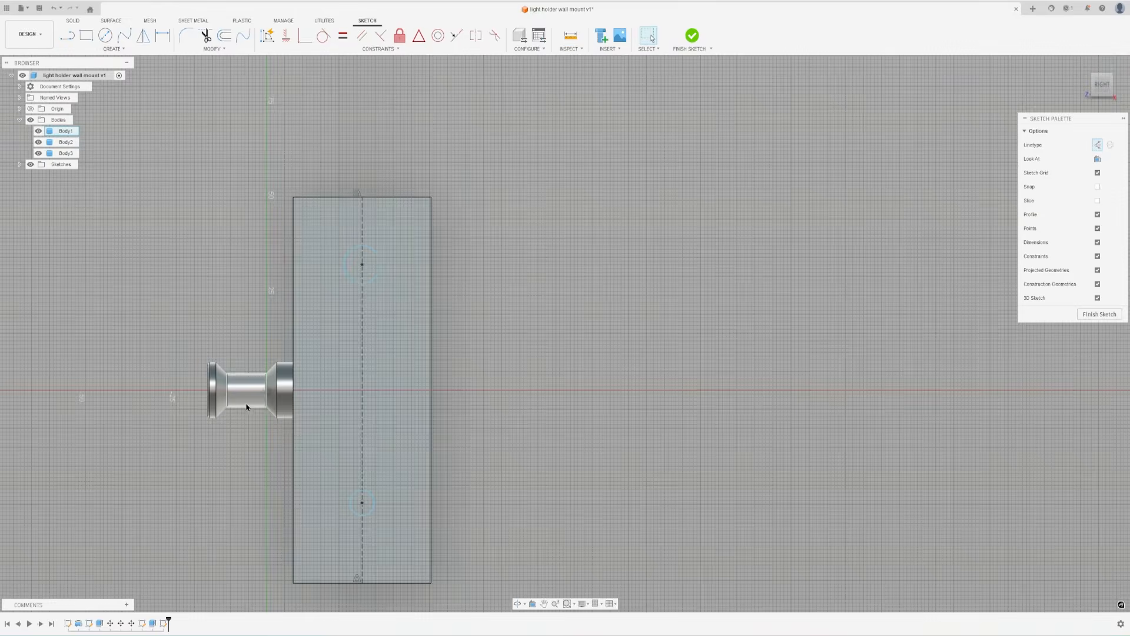
scroll(331, 305, "up", 2)
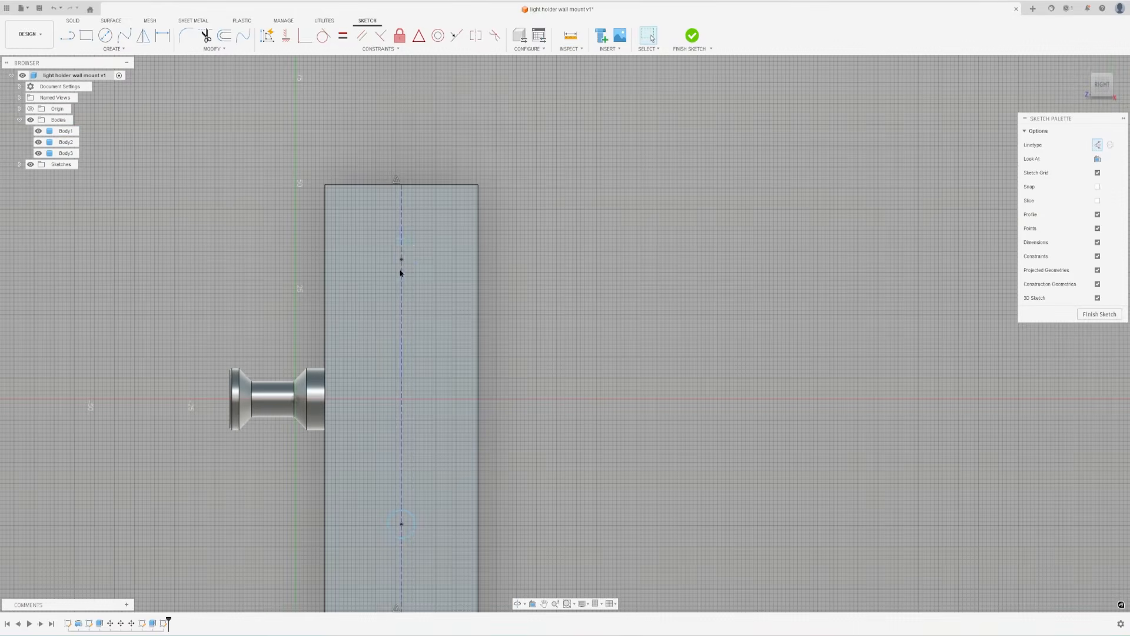
key("d")
left_click(412, 275)
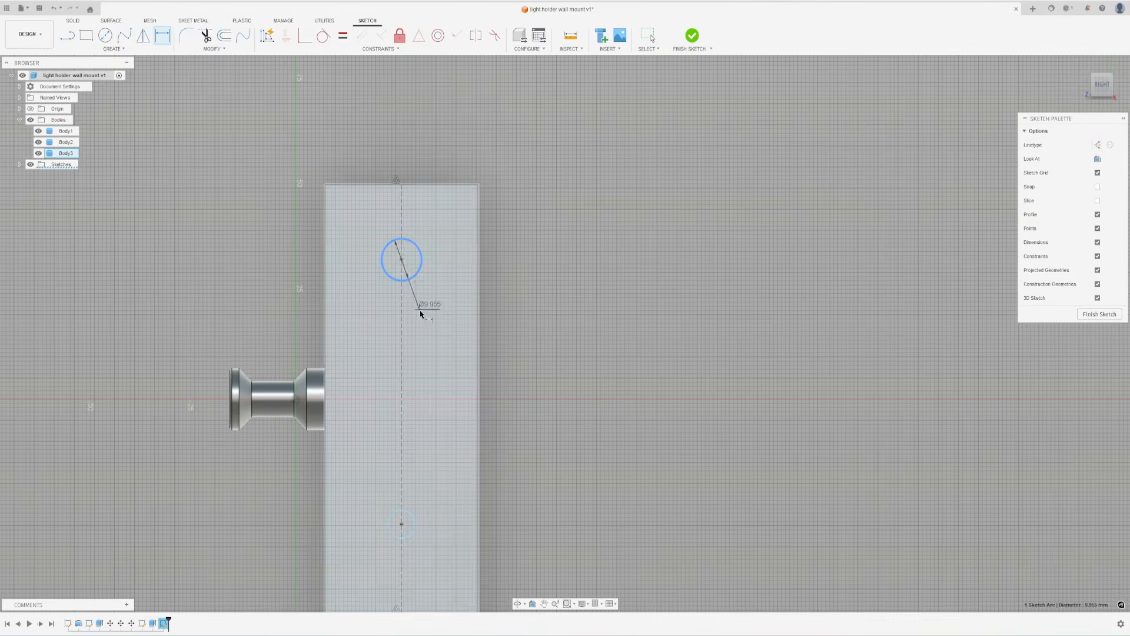
left_click(444, 313)
type("5")
key("Return")
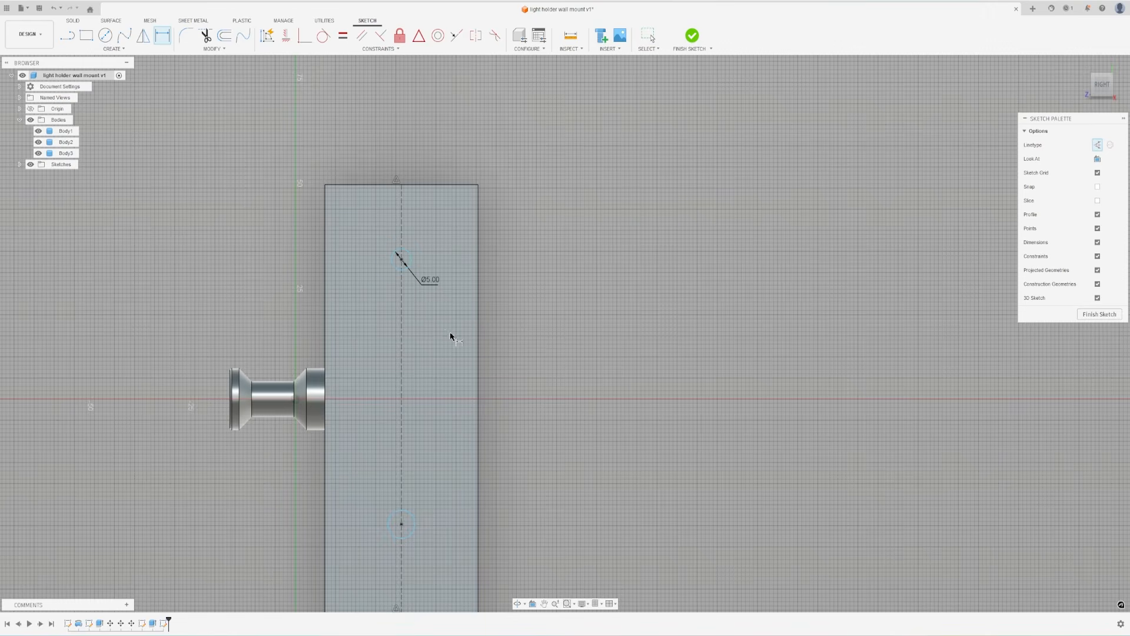
- Dimension the lower circle's diameter to 5 mm
middle_click_drag(451, 334, 454, 320)
left_click(419, 520)
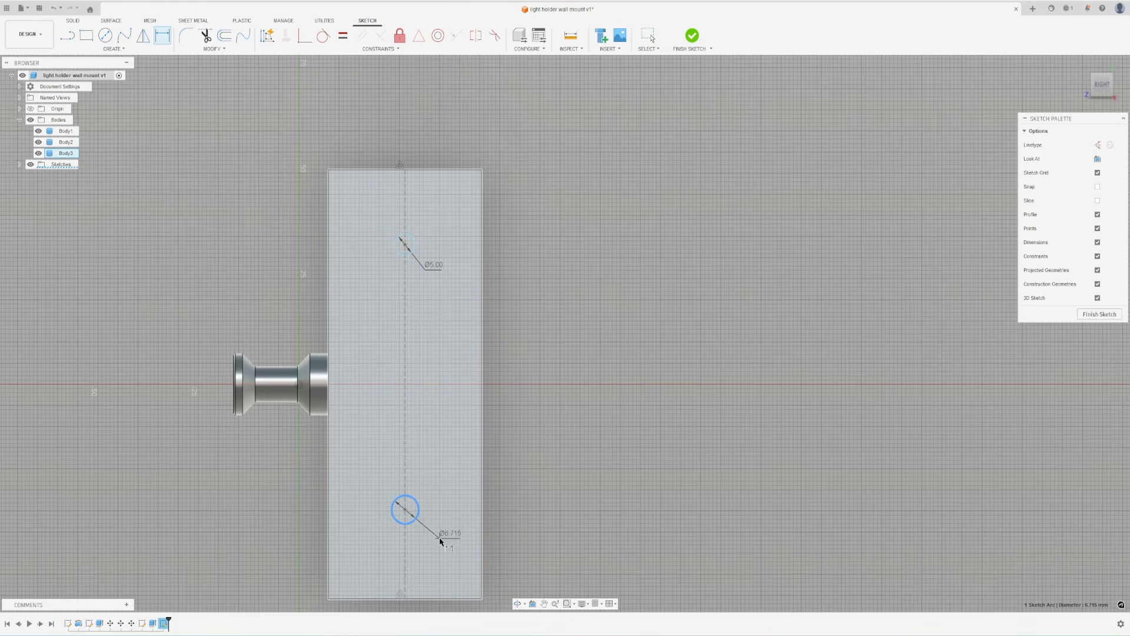
left_click(450, 560)
type("5")
key("Return")
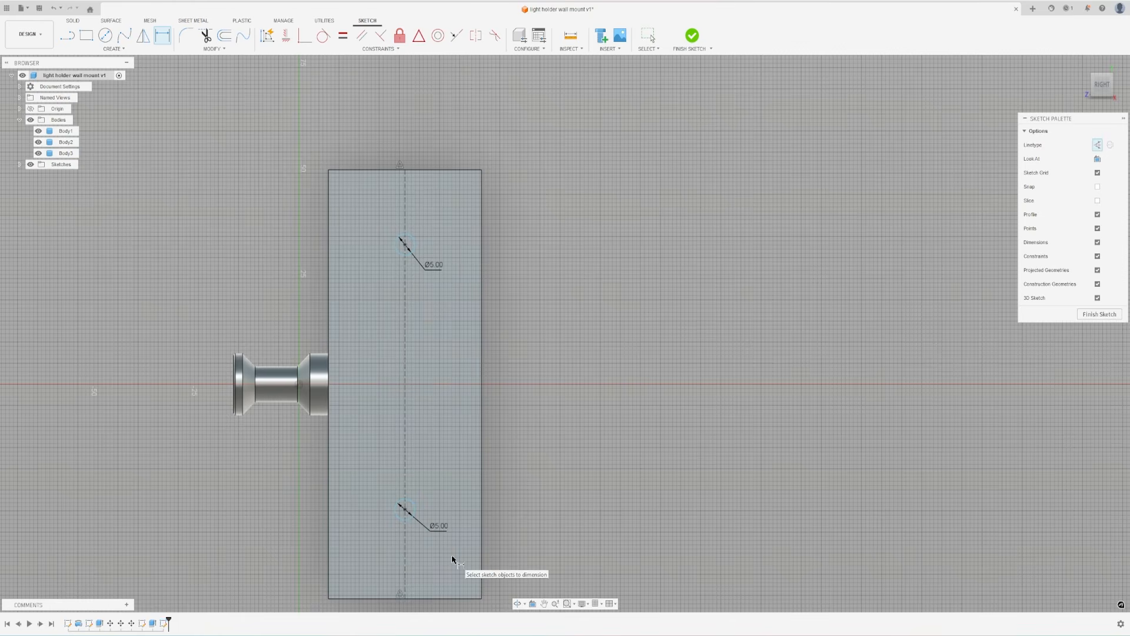
- Draw a 5 mm diameter circle centred on the midpoint of the vertical construction line
key("c")
left_click(405, 383)
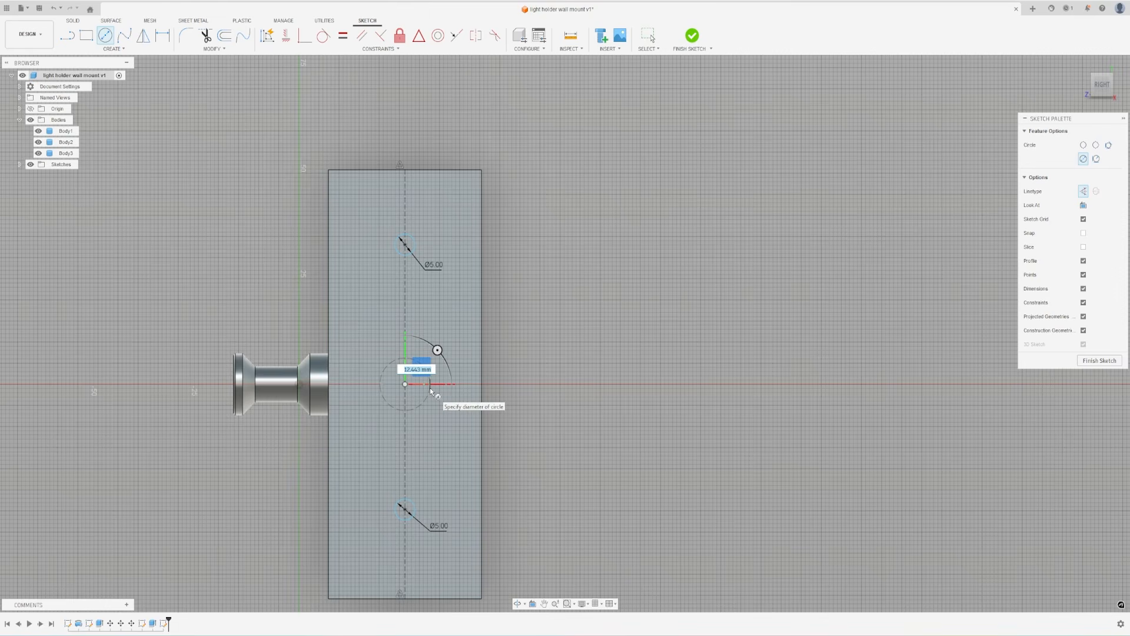
type("5")
key("Return")
key("Escape")
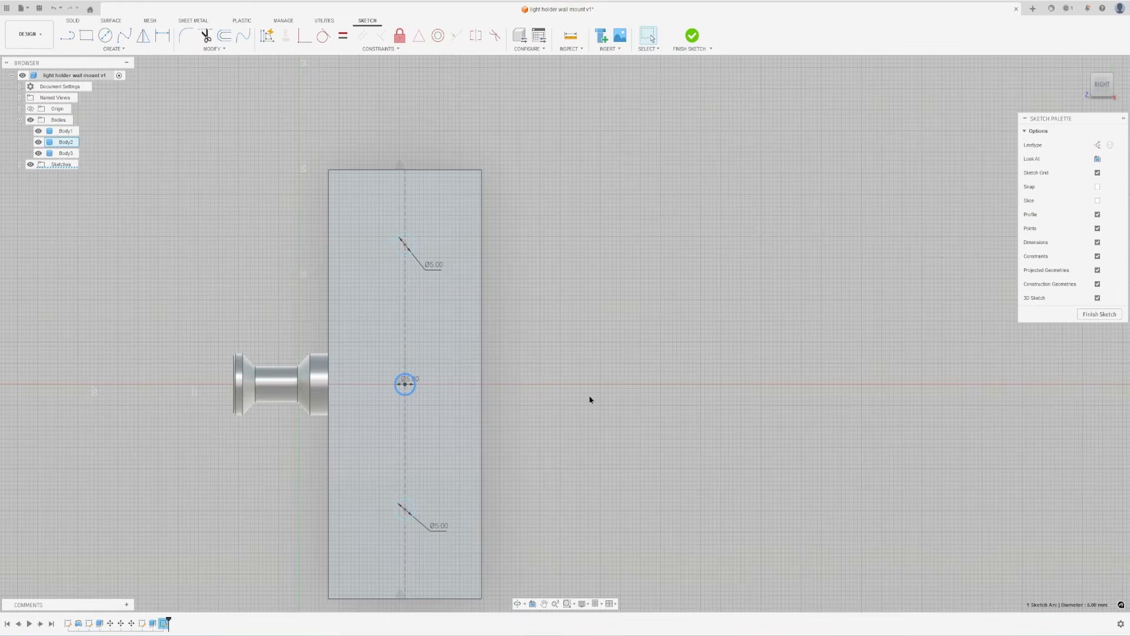
left_click(527, 422)
key("Escape")
- Dimension the upper circle's centre 10 mm from the plate's upper edge
scroll(428, 368, "up", 1)
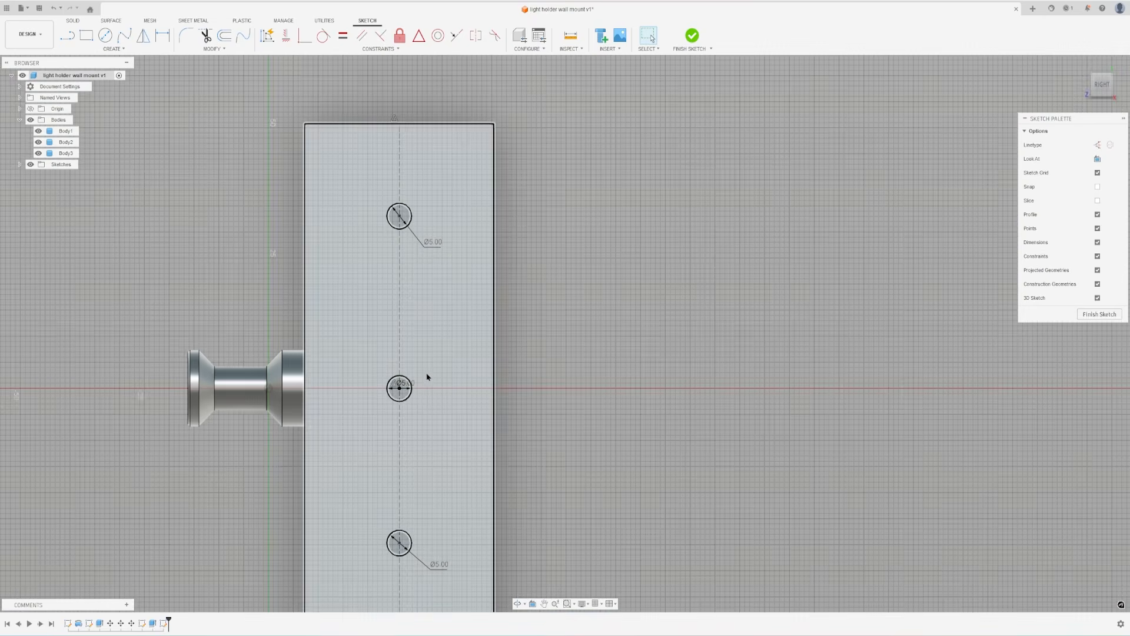
scroll(433, 406, "up", 2)
mouse_move(447, 417)
middle_mouse_down("shift")
mouse_move(441, 384)
mouse_move(448, 422)
mouse_move(454, 410)
middle_mouse_up("shift")
scroll(448, 422, "down", 2)
scroll(455, 425, "down", 2)
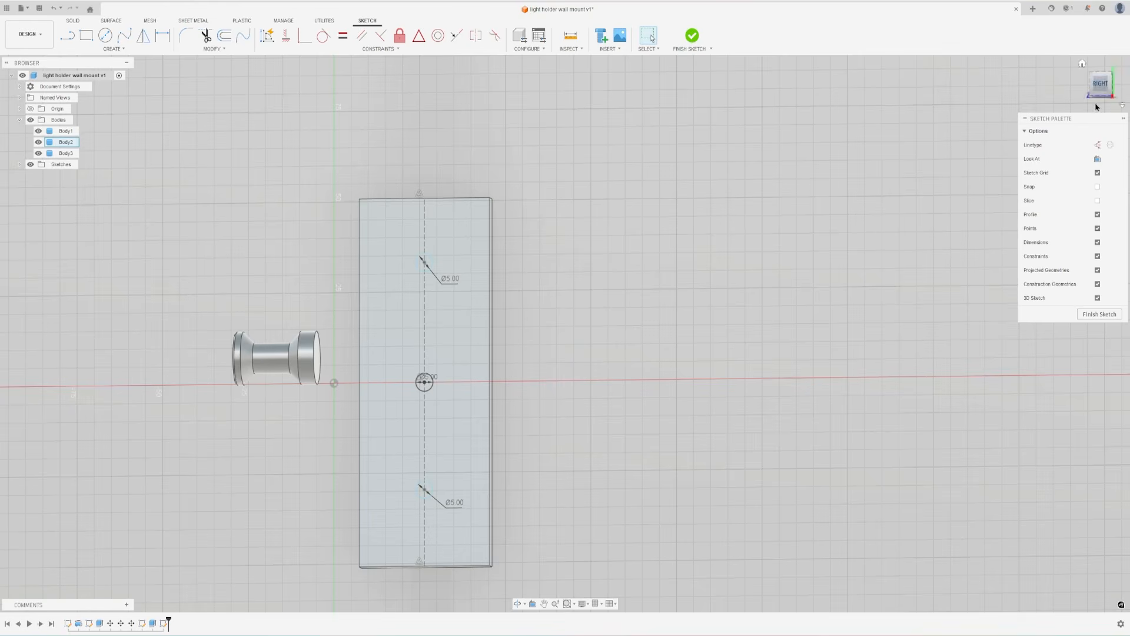
left_click(1096, 85)
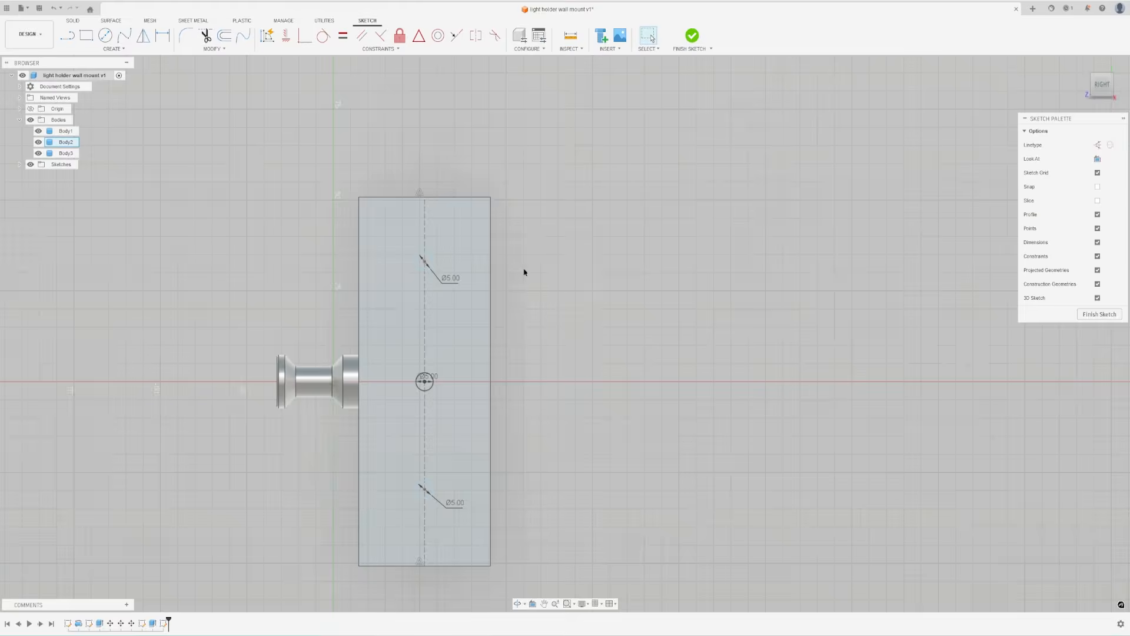
key("d")
left_click(432, 260)
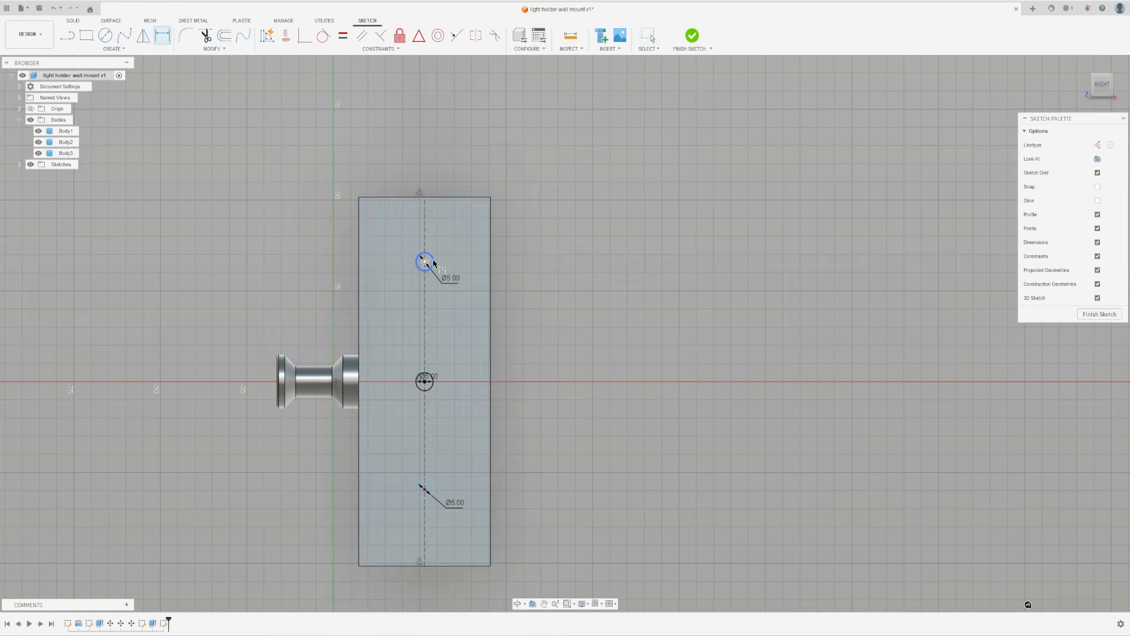
left_click(434, 197)
left_click(460, 228)
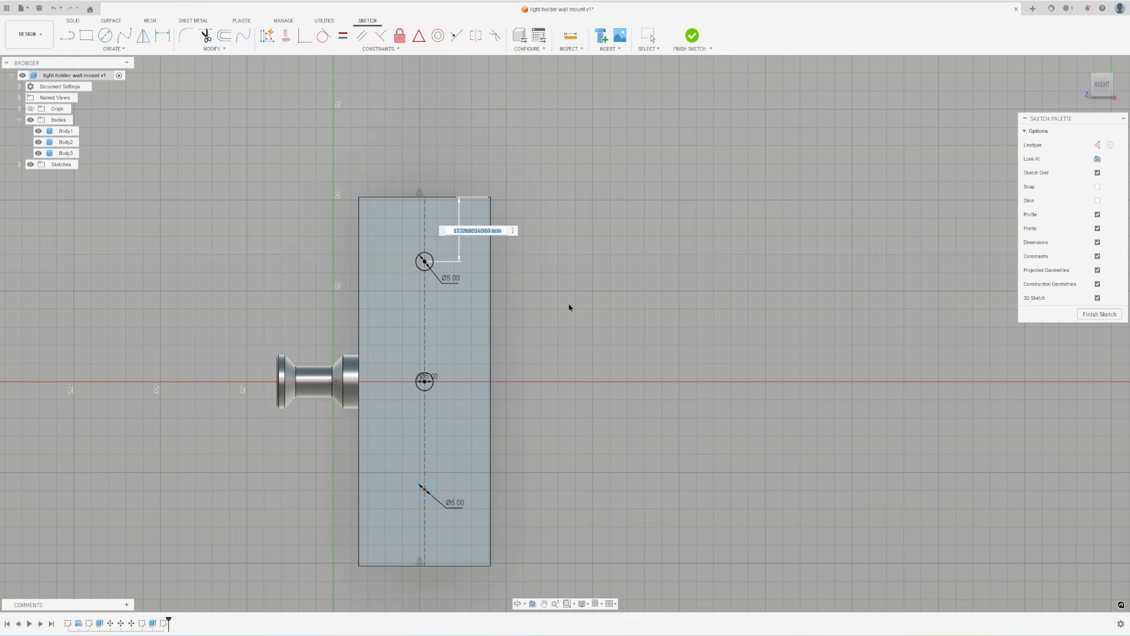
type("10")
key("Return")
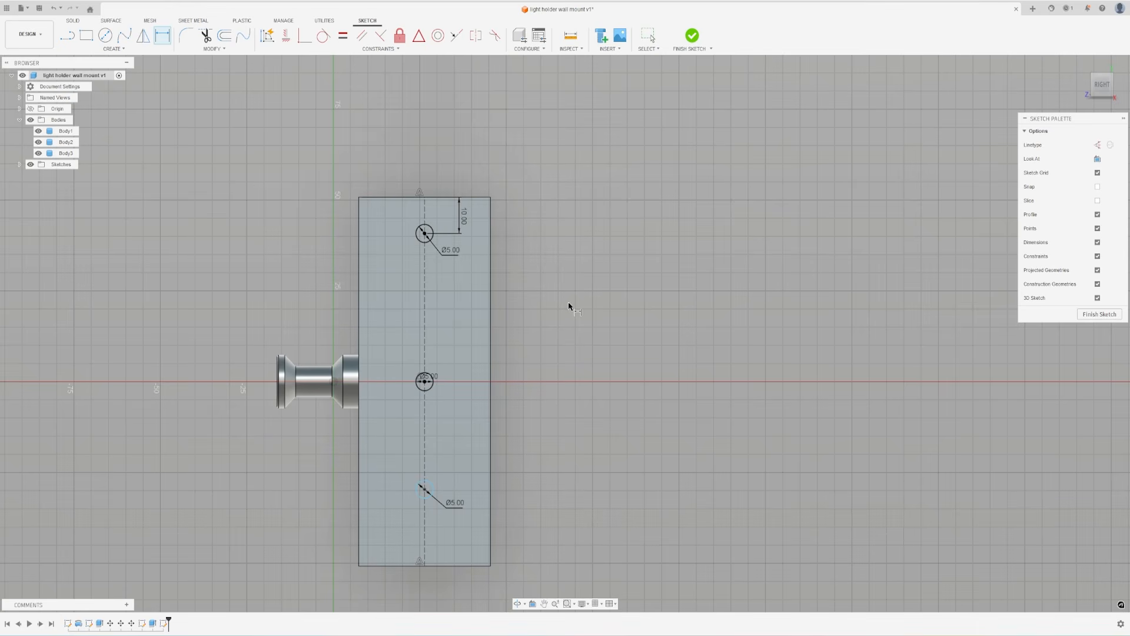
- Dimension the lower circle's centre 10 mm from the plate's lower edge
left_click(423, 486)
left_click(432, 565)
left_click(462, 532)
type("10")
key("Return")
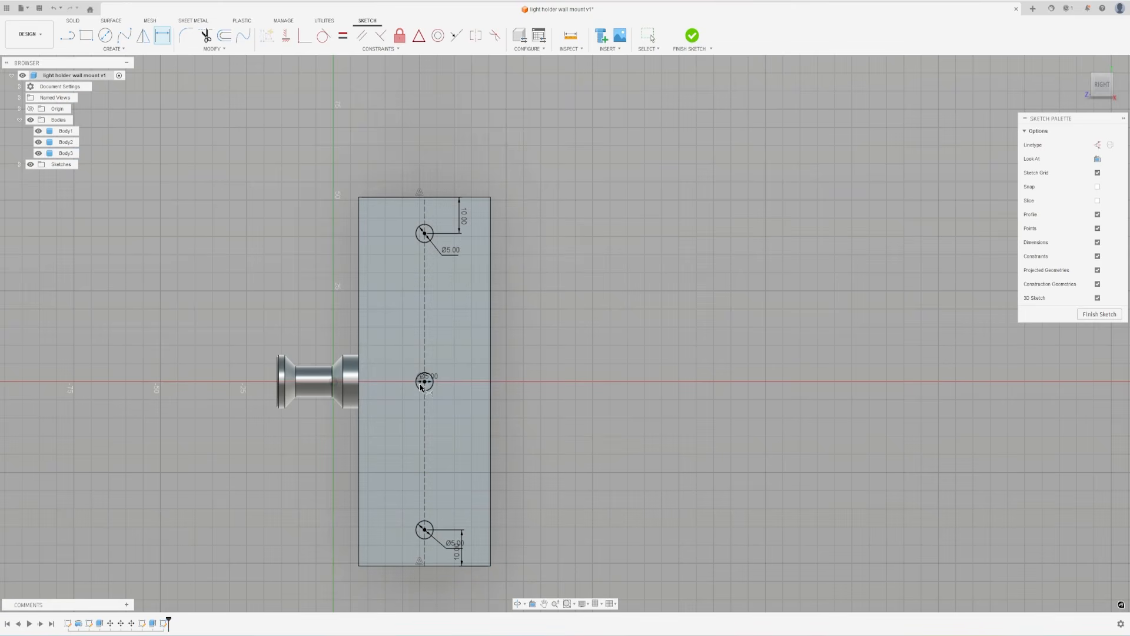
key("Escape")
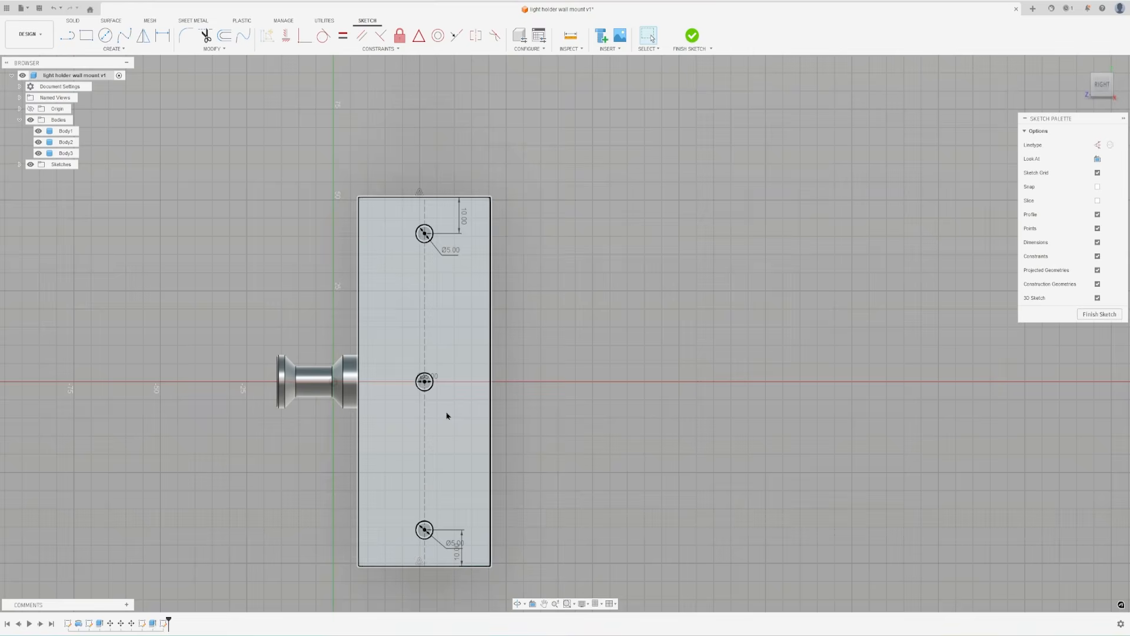
- Delete the middle circle on the construction line and finish the hole sketch
left_click(433, 384)
key("Delete")
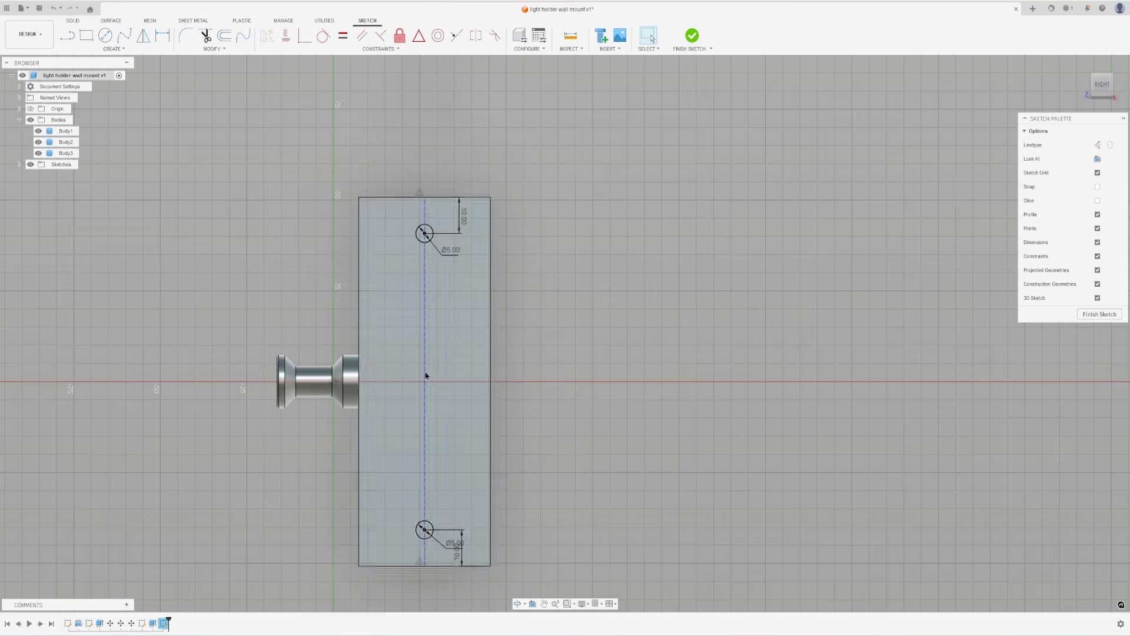
middle_click_drag(430, 379, 409, 366, "shift")
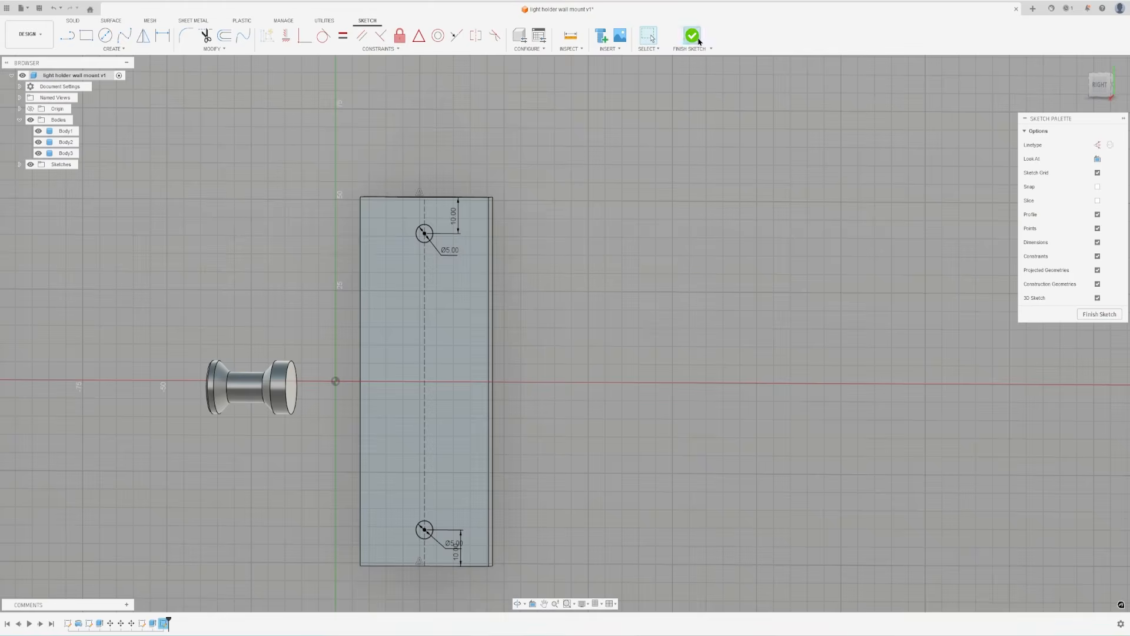
left_click(692, 35)
- Extrude the flat end face of the spool's thicker end by 5 mm
key("e")
left_click(295, 389)
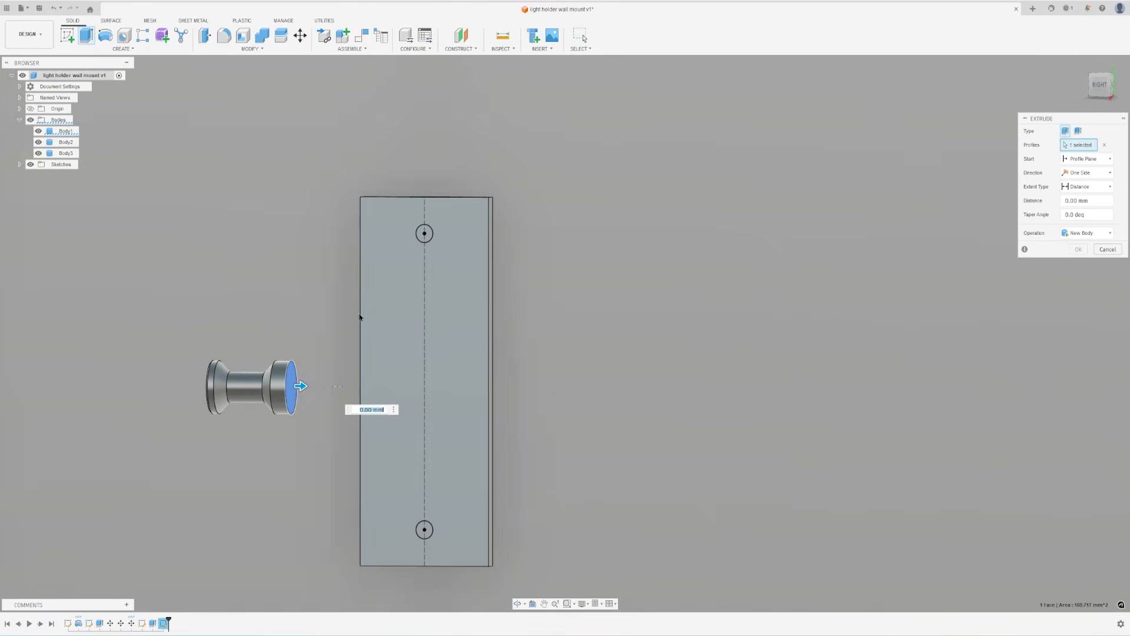
type("5")
key("Return")
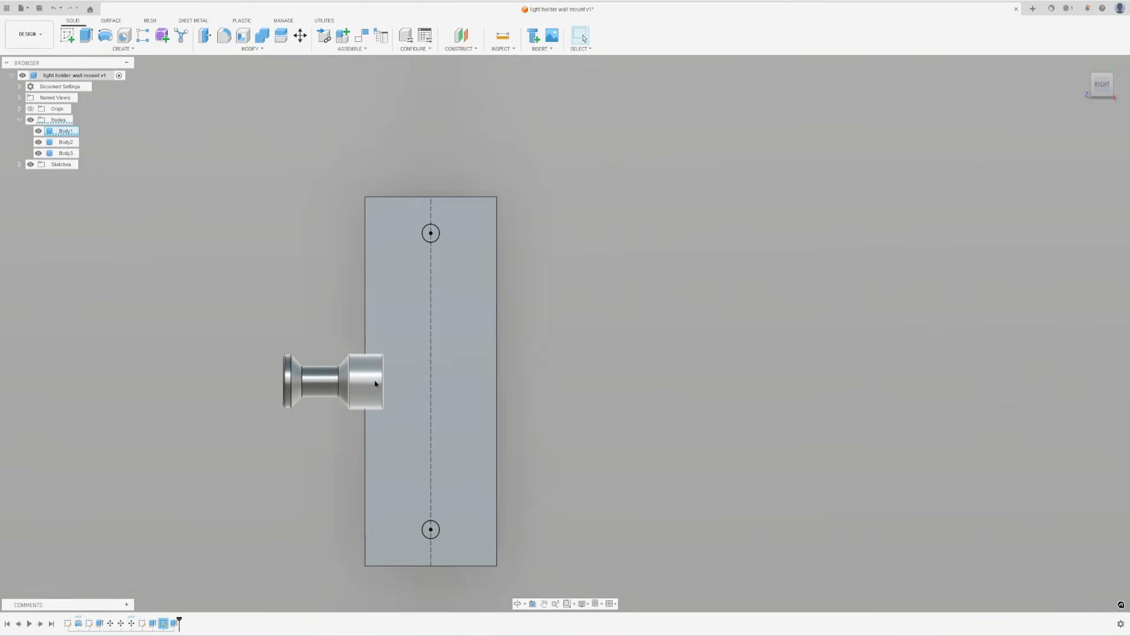
- Hide Body2 so only the spool and the mounting plate are displayed
mouse_move(421, 385)
middle_mouse_down("shift")
mouse_move(433, 360)
mouse_move(411, 375)
middle_mouse_up("shift")
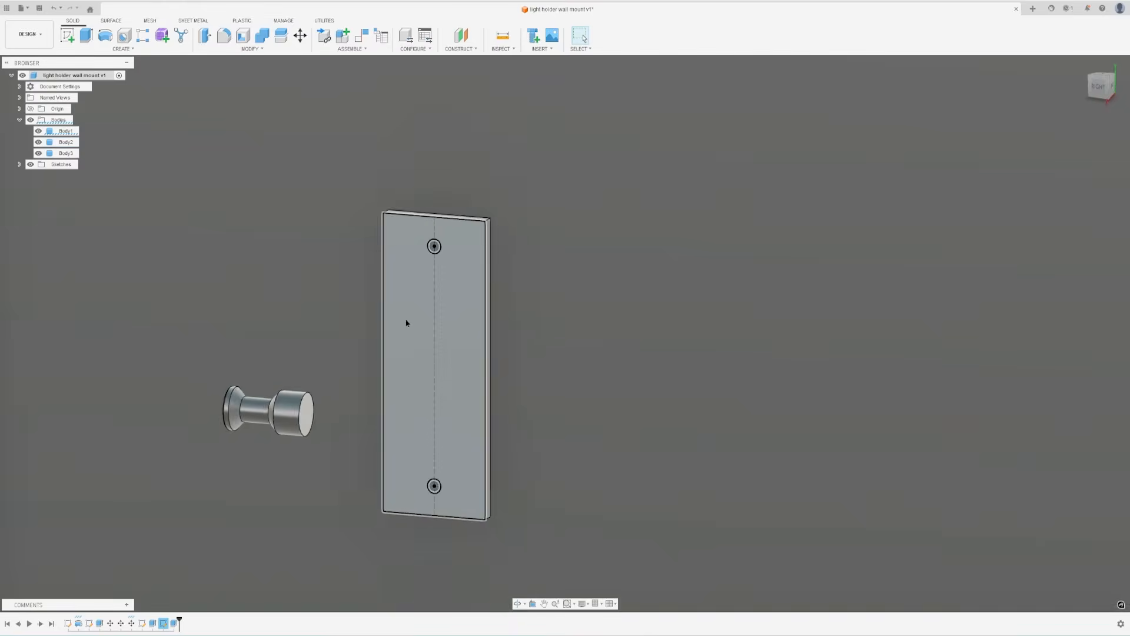
middle_click_drag(408, 323, 419, 288, "shift")
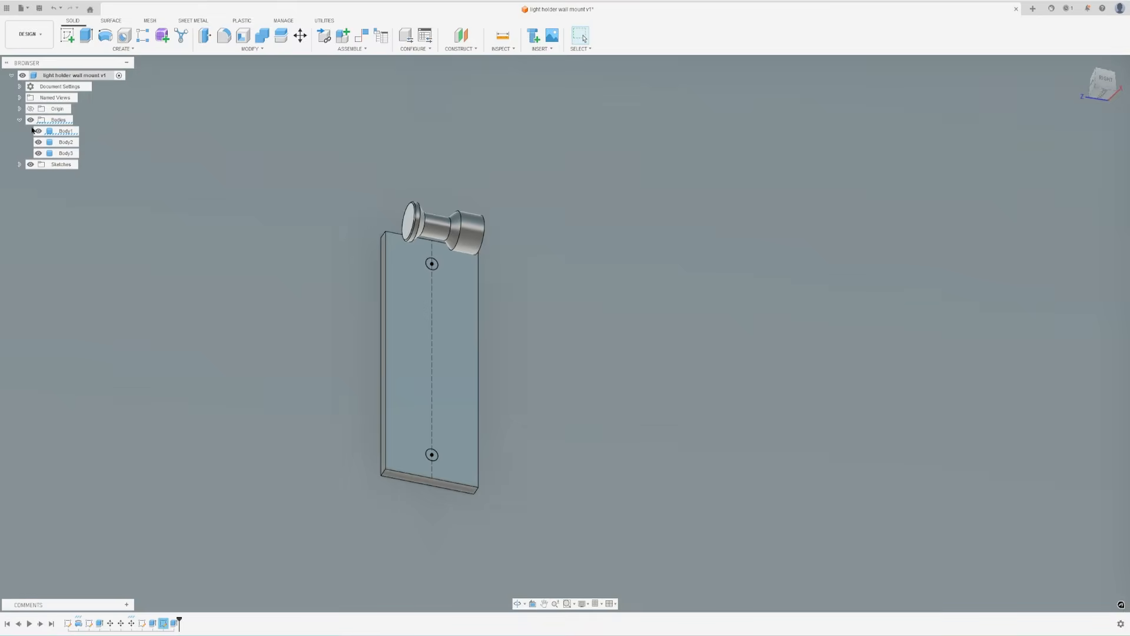
left_click(39, 142)
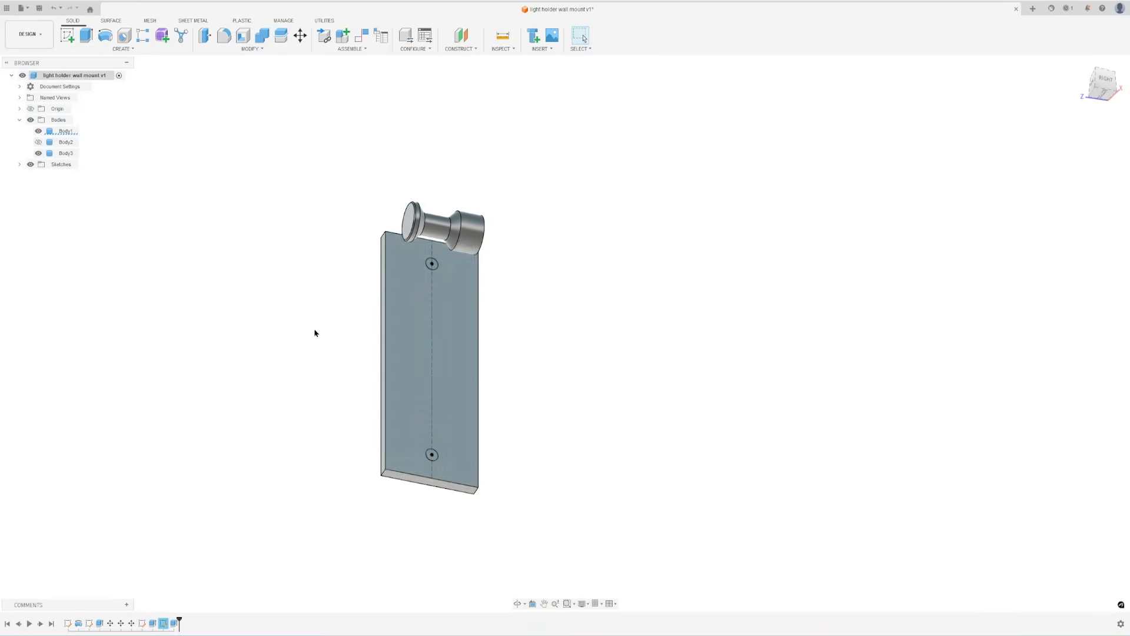
- Extrude-cut the upper and lower screw-hole circles through the mounting plate
middle_click_drag(444, 358, 404, 383, "shift")
middle_click_drag(504, 293, 495, 338)
key("e")
left_click(519, 227)
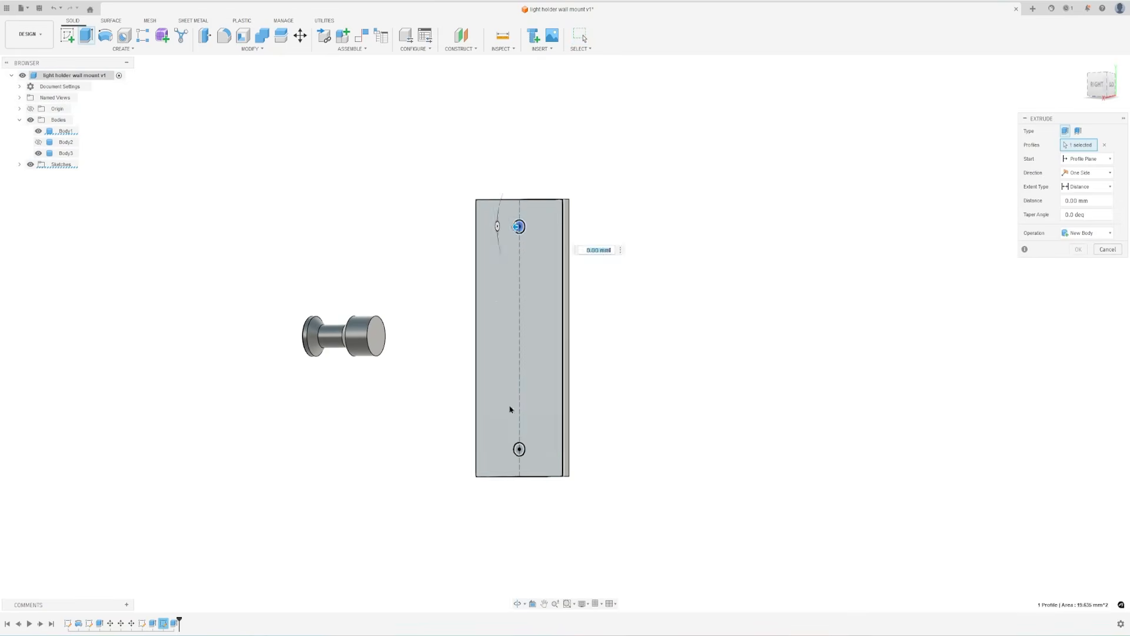
left_click(518, 449)
left_click_drag(518, 449, 581, 454)
key("Return")
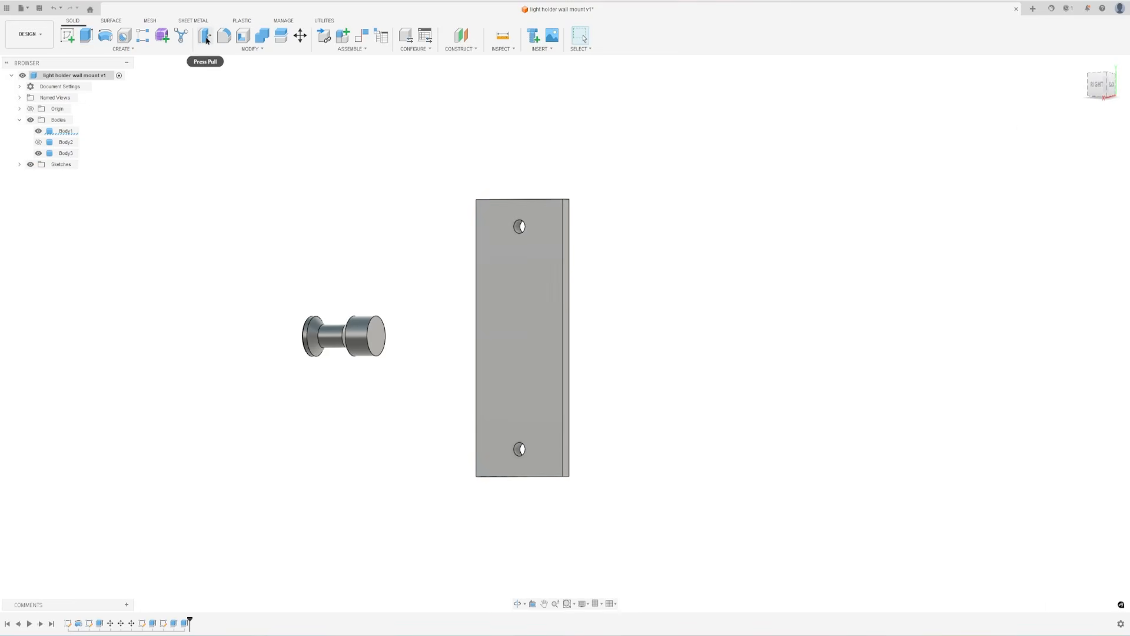
- Chamfer the front edges of both screw holes with an equal distance of about 1.64 mm
left_click(250, 49)
left_click(233, 81)
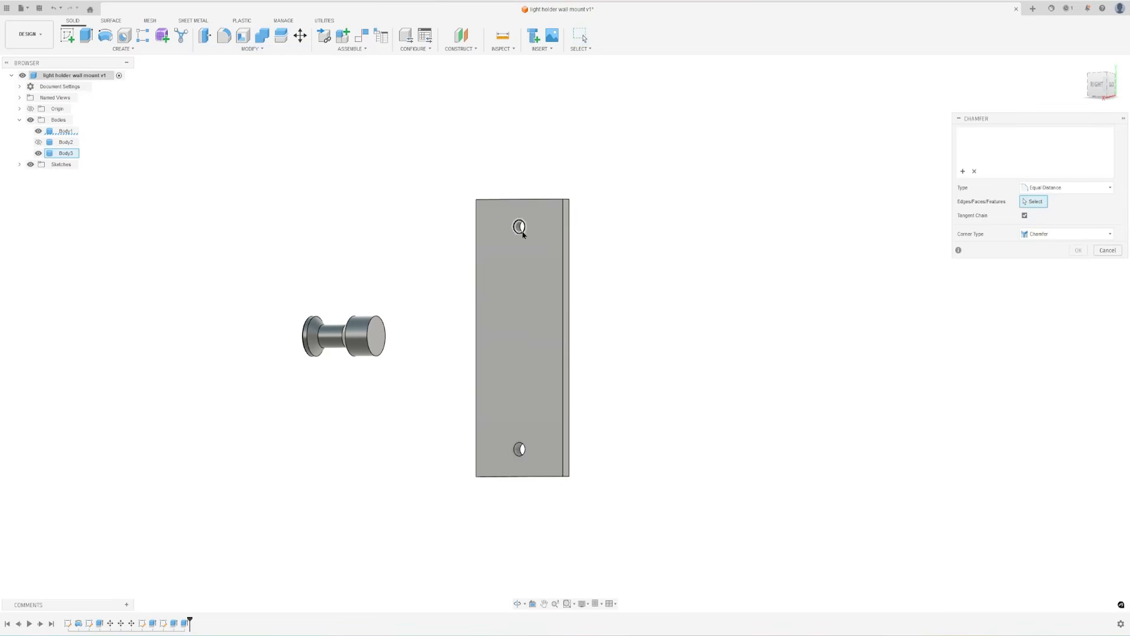
scroll(521, 229, "up", 5)
left_click(528, 222)
middle_click_drag(529, 338, 525, 206)
left_click(510, 544)
left_click_drag(516, 95, 521, 98)
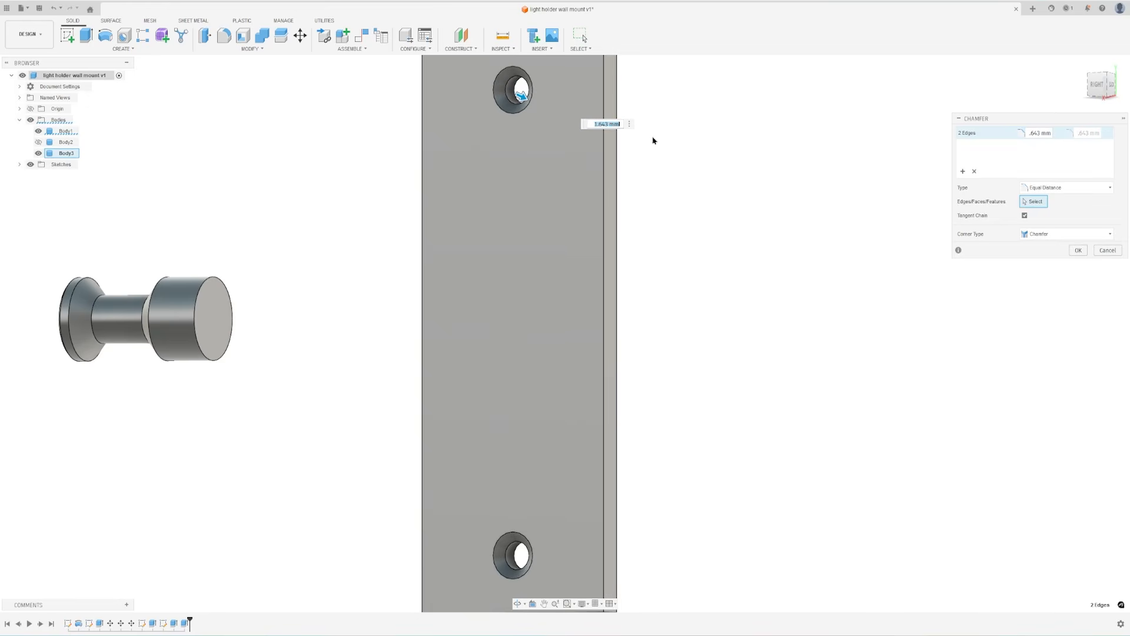
key("Return")
- Examine the countersunk screw holes and the plate's position relative to the spool from several angles
middle_click_drag(529, 272, 508, 148, "shift")
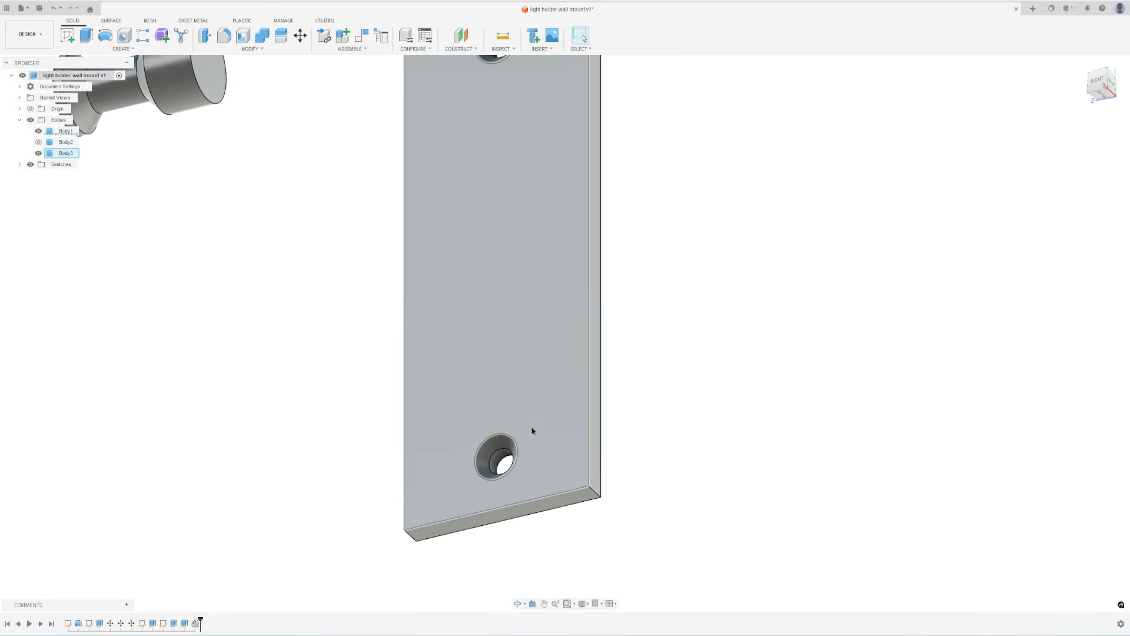
scroll(528, 439, "up", 5)
scroll(497, 388, "down", 7)
mouse_move(501, 351)
middle_mouse_down()
mouse_move(506, 420)
mouse_move(479, 245)
mouse_move(500, 331)
middle_mouse_up()
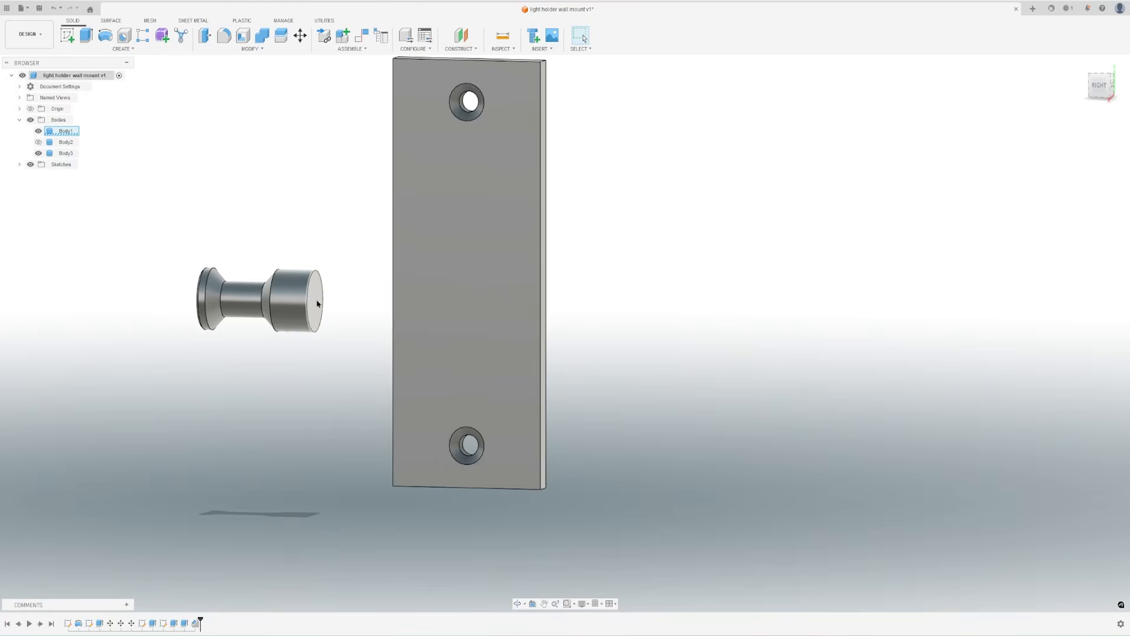
left_click(466, 281)
left_click(630, 289)
middle_click_drag(383, 247, 424, 264)
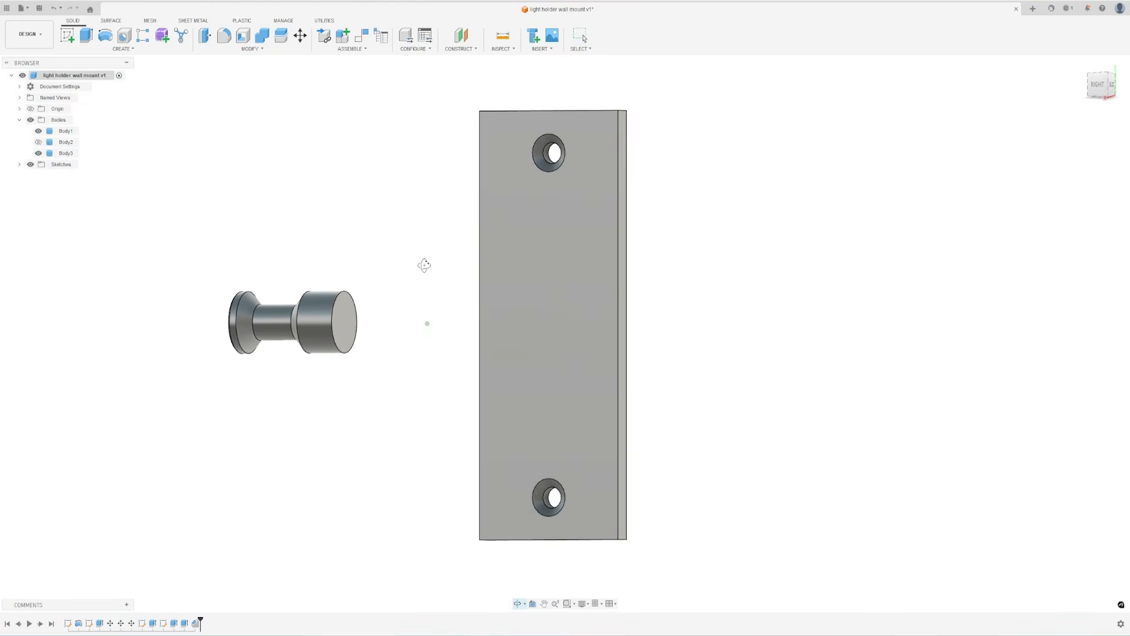
middle_click_drag(552, 260, 493, 290, "shift")
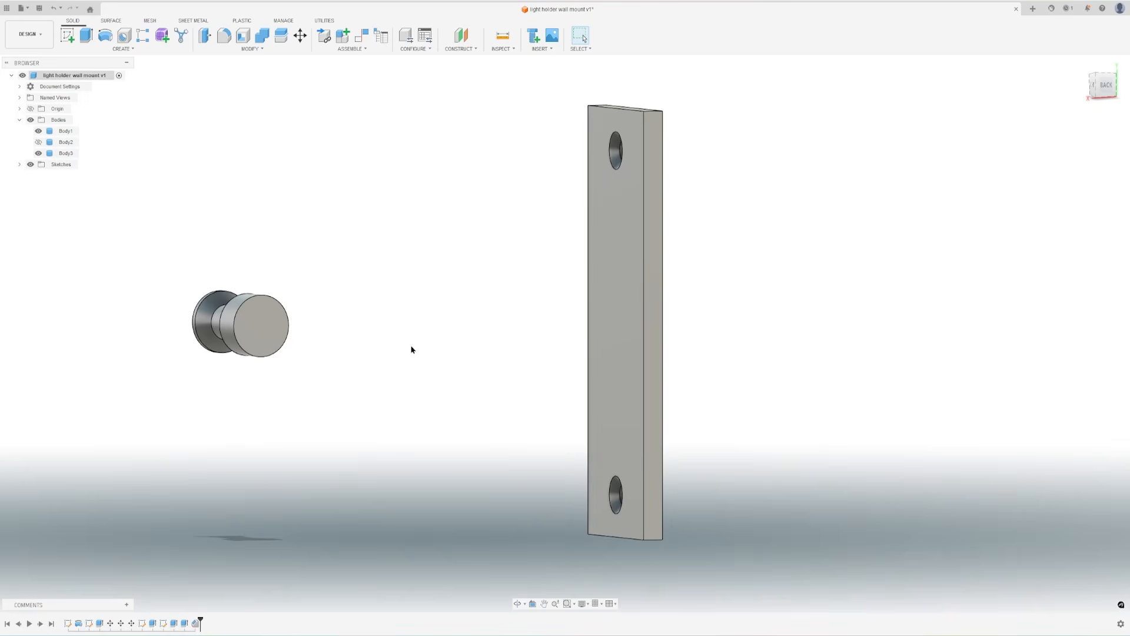
- Create a midplane between the plate's two long narrow side faces and enlarge it to extend past the spool
left_click(465, 49)
left_click(465, 88)
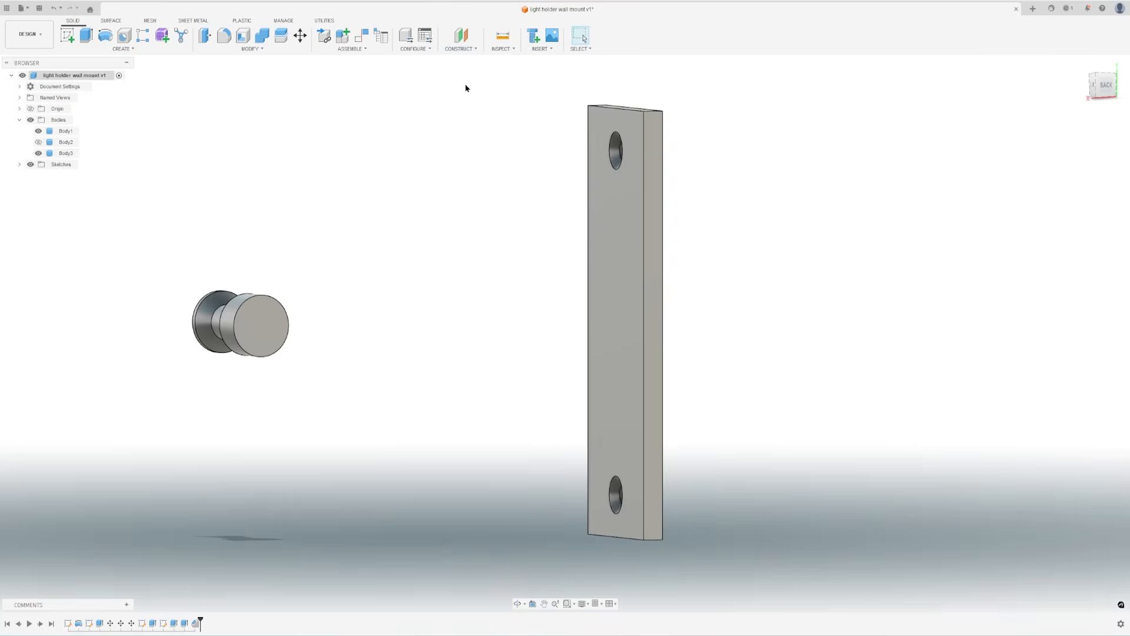
left_click(653, 165)
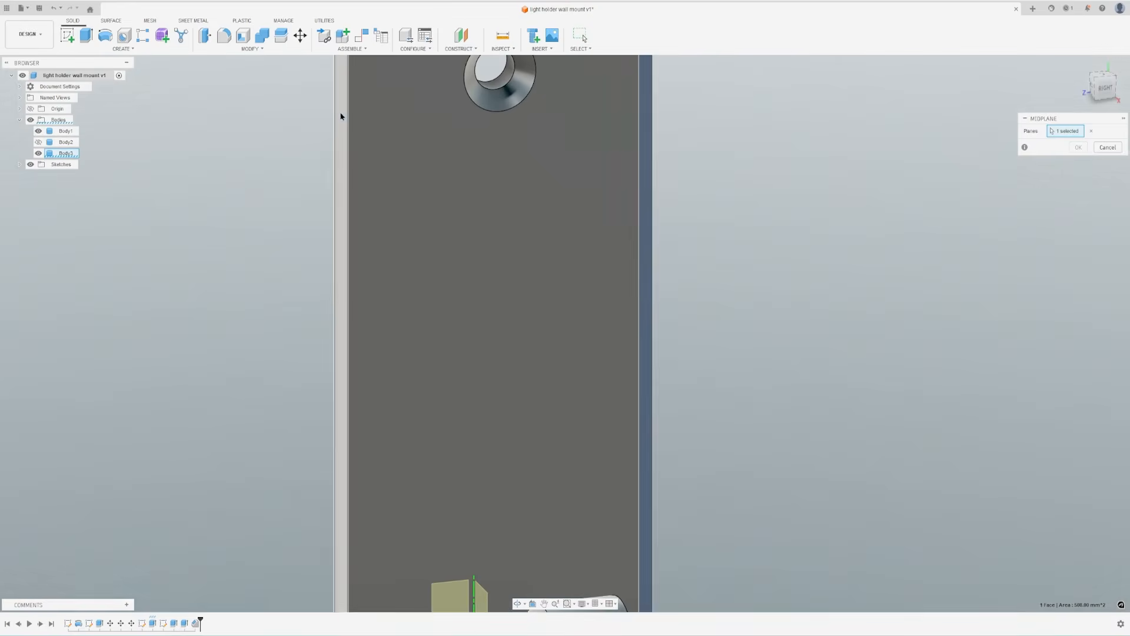
left_click(340, 116)
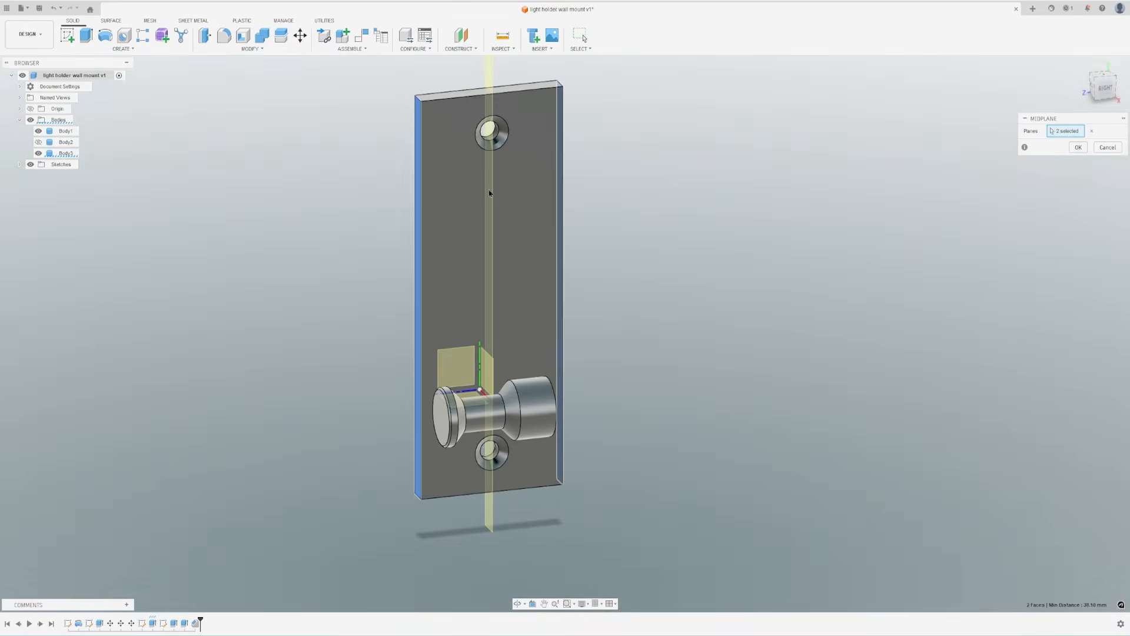
left_click(1078, 147)
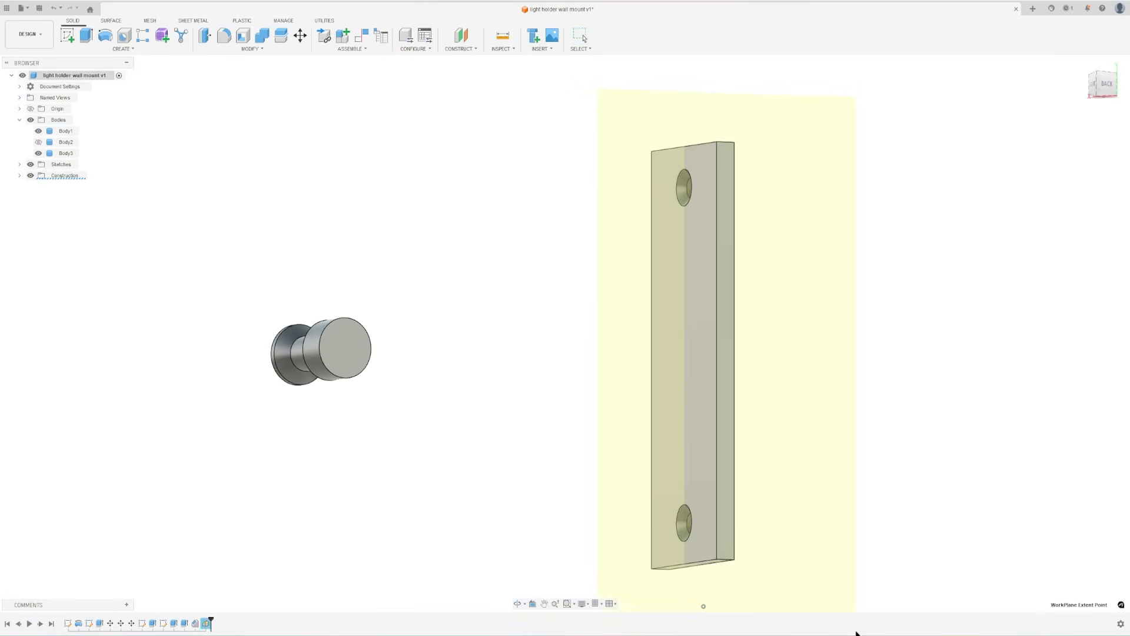
middle_click_drag(701, 605, 744, 427, "shift")
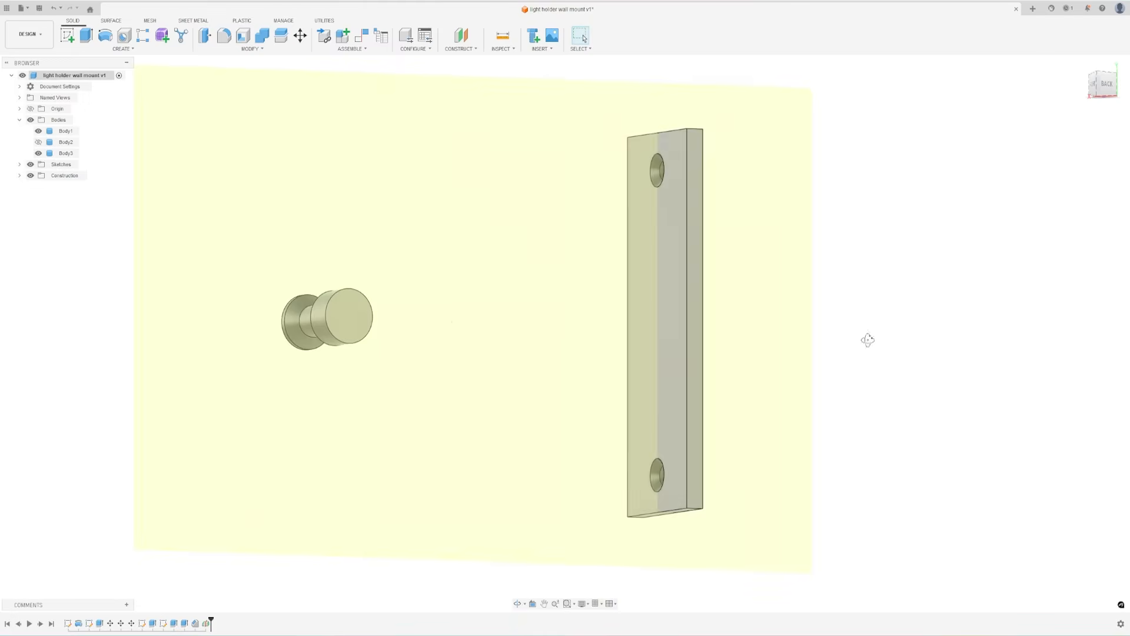
- Start a sketch on the midplane and project the spool's round end face and the plate's long side face into it
mouse_move(868, 340)
middle_mouse_down("shift")
mouse_move(919, 351)
mouse_move(878, 353)
middle_mouse_up("shift")
key("l")
left_click(569, 297)
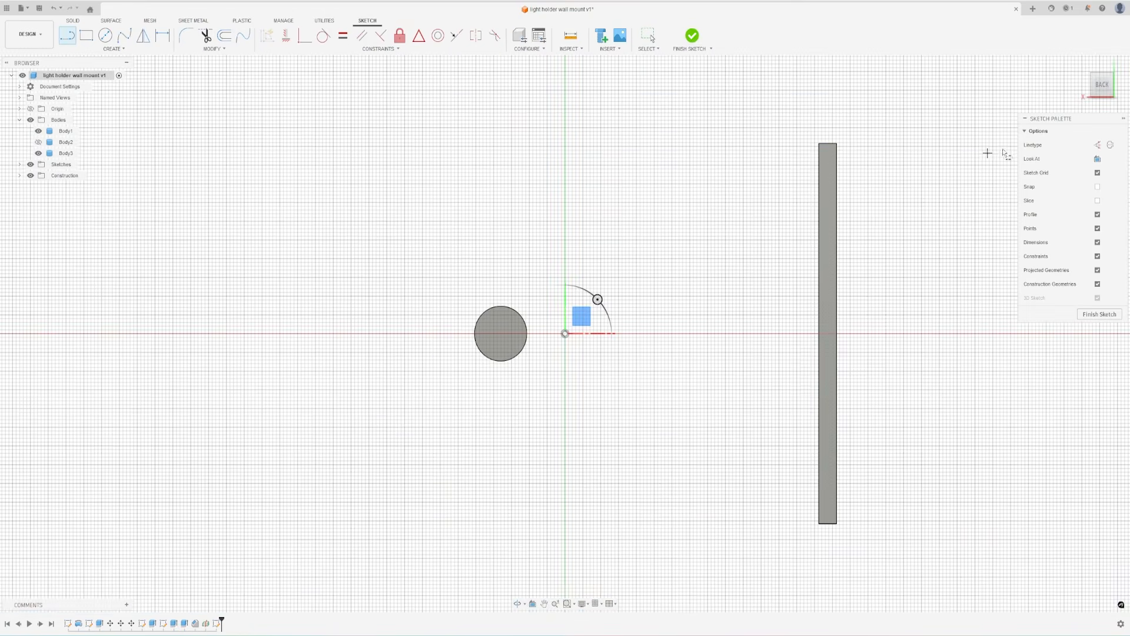
middle_click_drag(746, 160, 654, 160)
key("p")
left_click(410, 331)
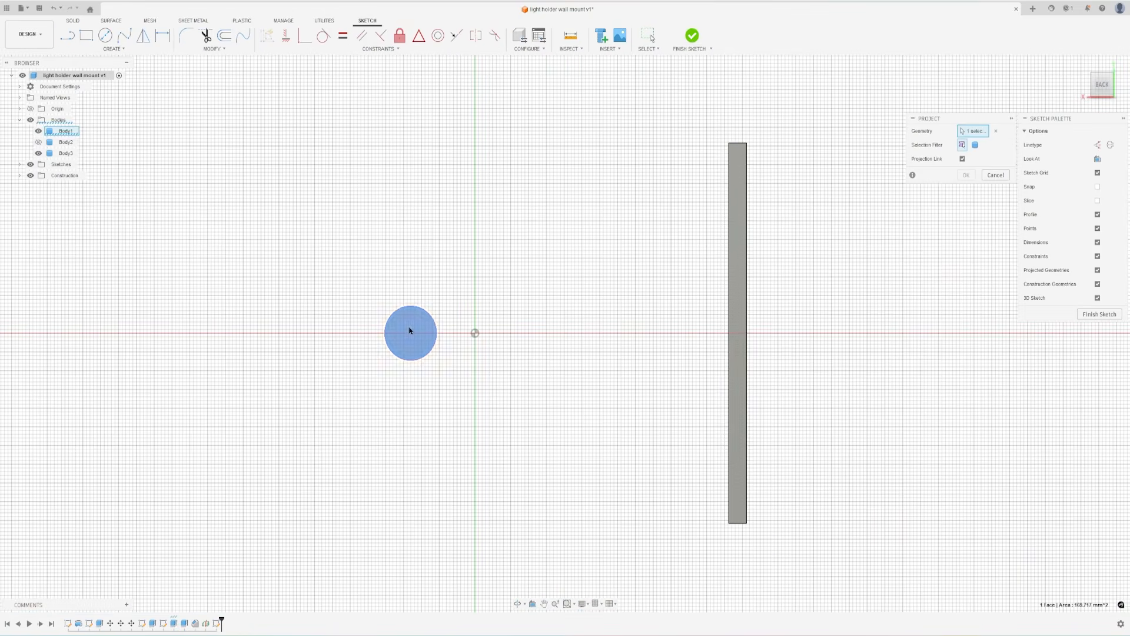
left_click(739, 309)
left_click(966, 175)
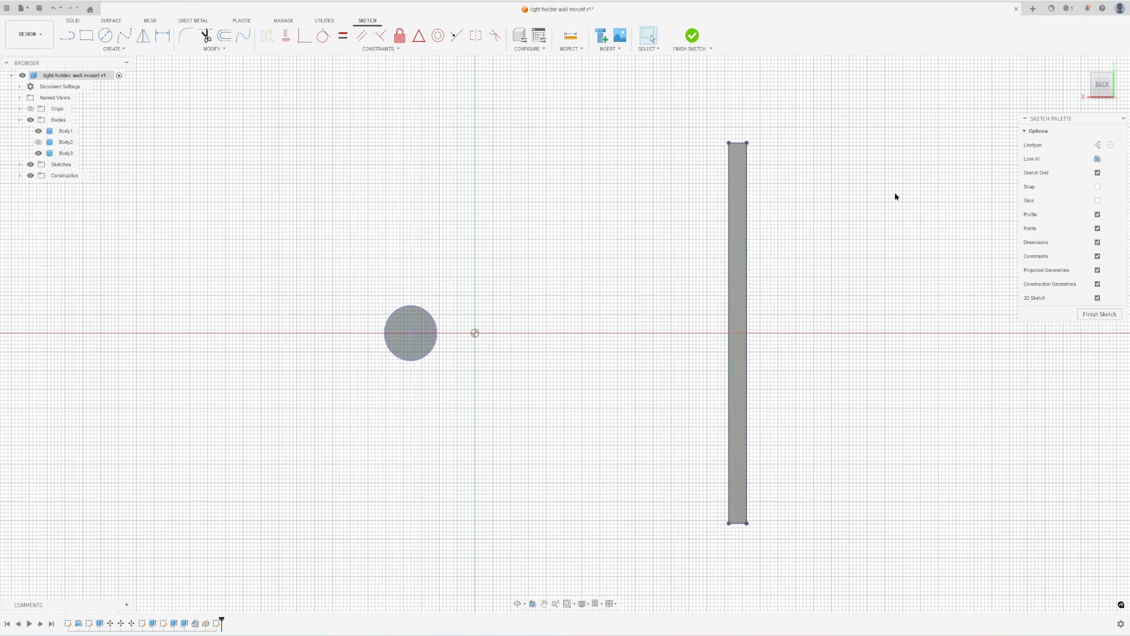
- Draw a slanted line from the upper part of the plate's inner edge down to a point near the spool circle
key("l")
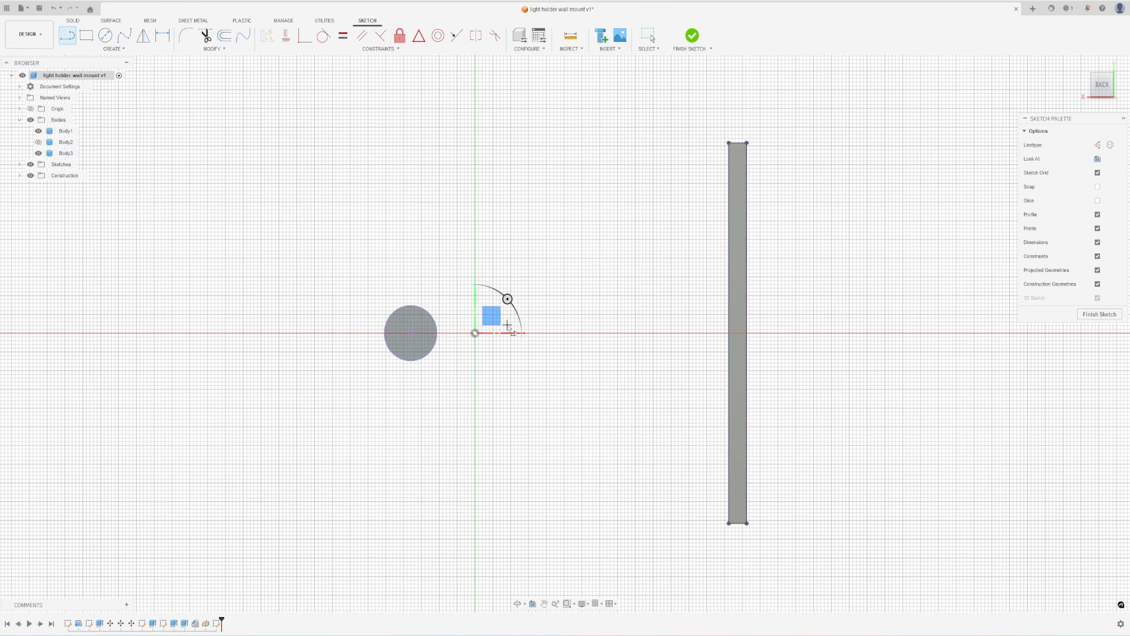
left_click(729, 172)
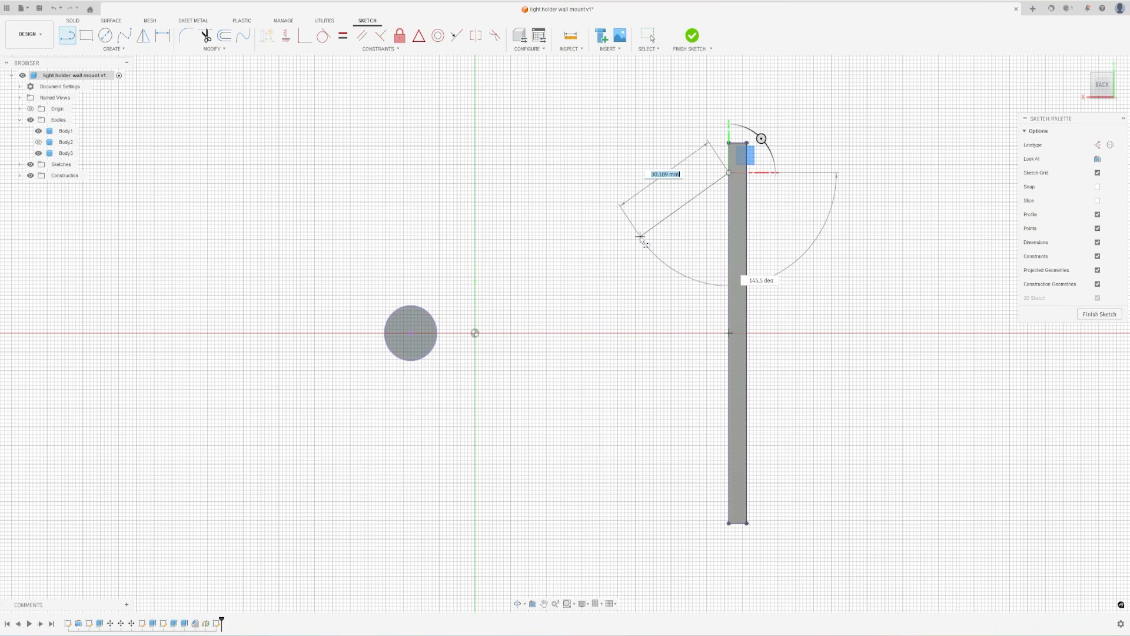
left_click(464, 302)
key("Escape")
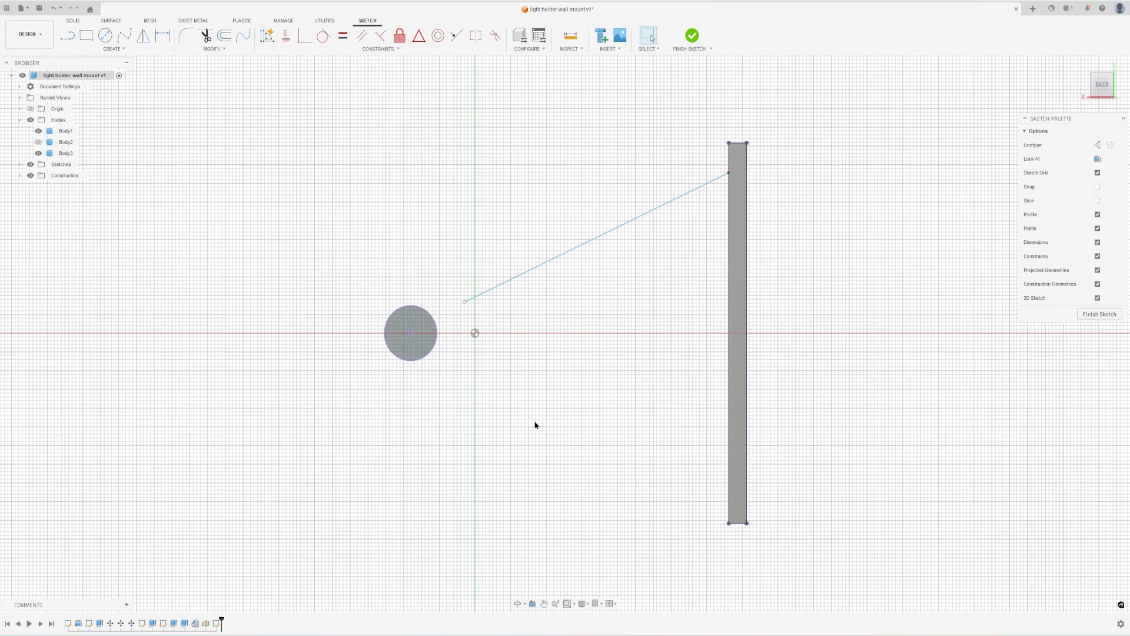
- Draw a slanted line from the lower part of the plate's inner edge to the underside of the spool circle
left_click(724, 487)
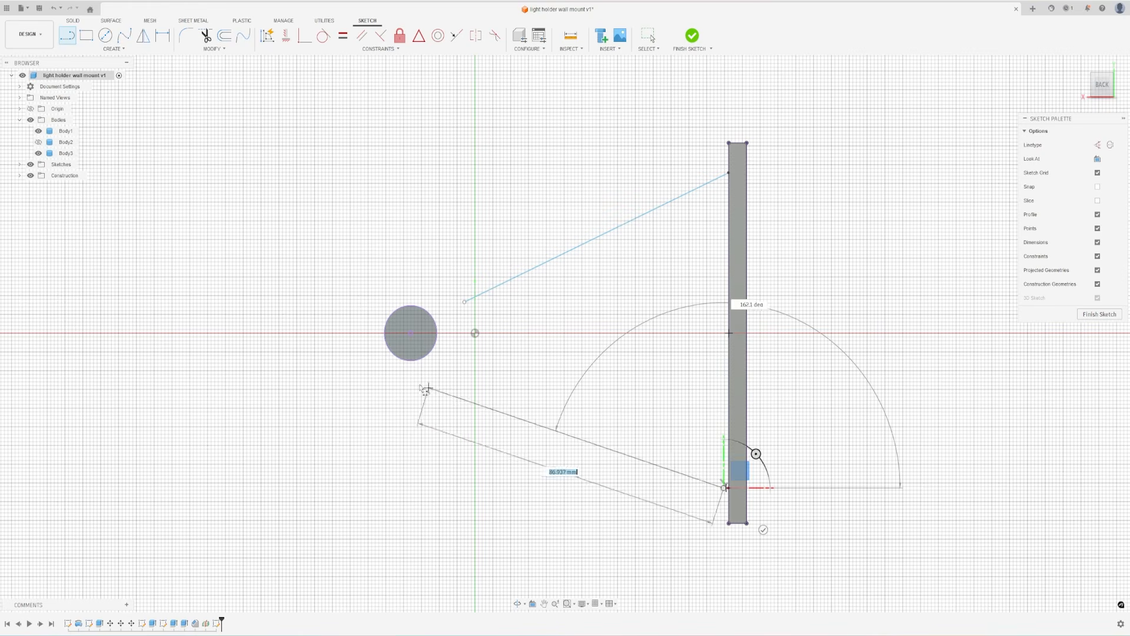
left_click(403, 360)
key("Escape")
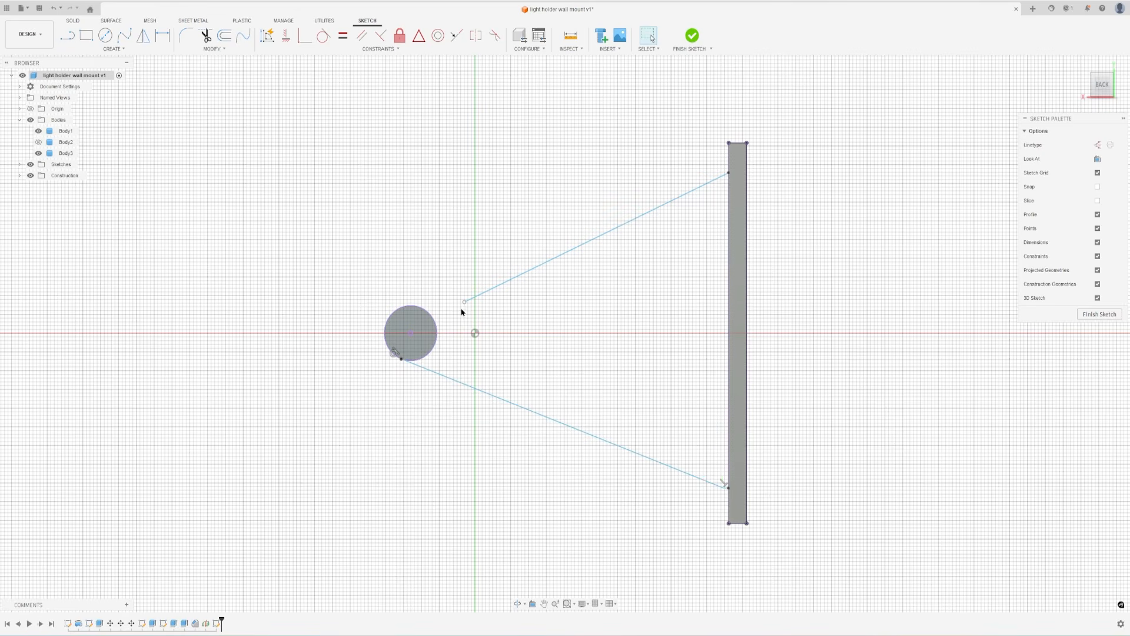
- Move the upper line's free endpoint onto the upper side of the spool circle and check the joints up close
left_click_drag(465, 305, 403, 309)
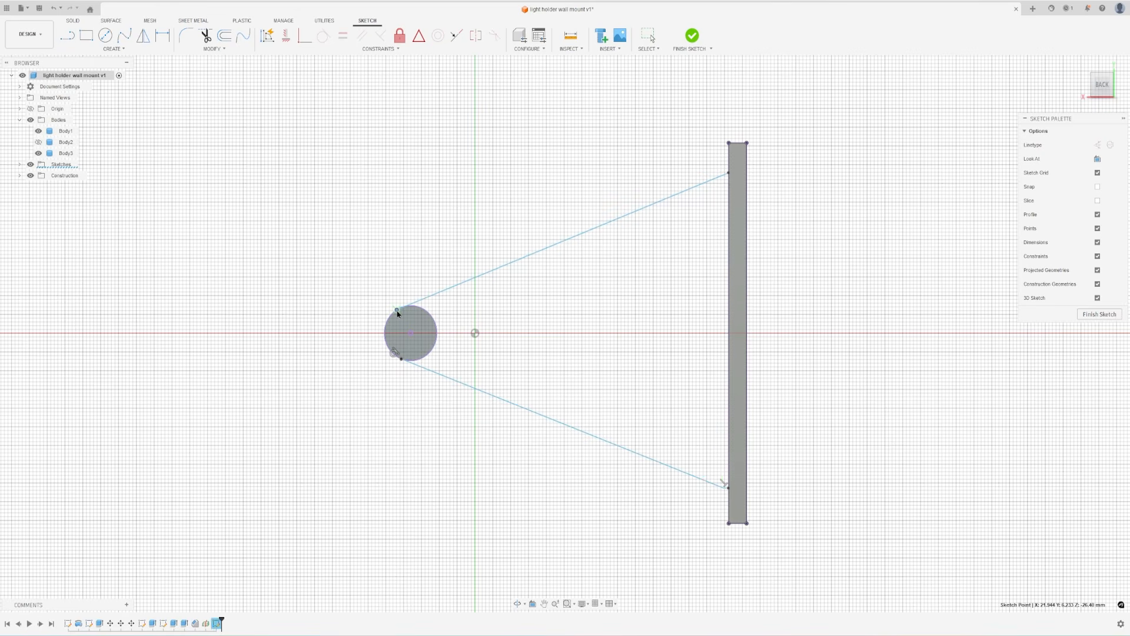
scroll(402, 309, "up", 5)
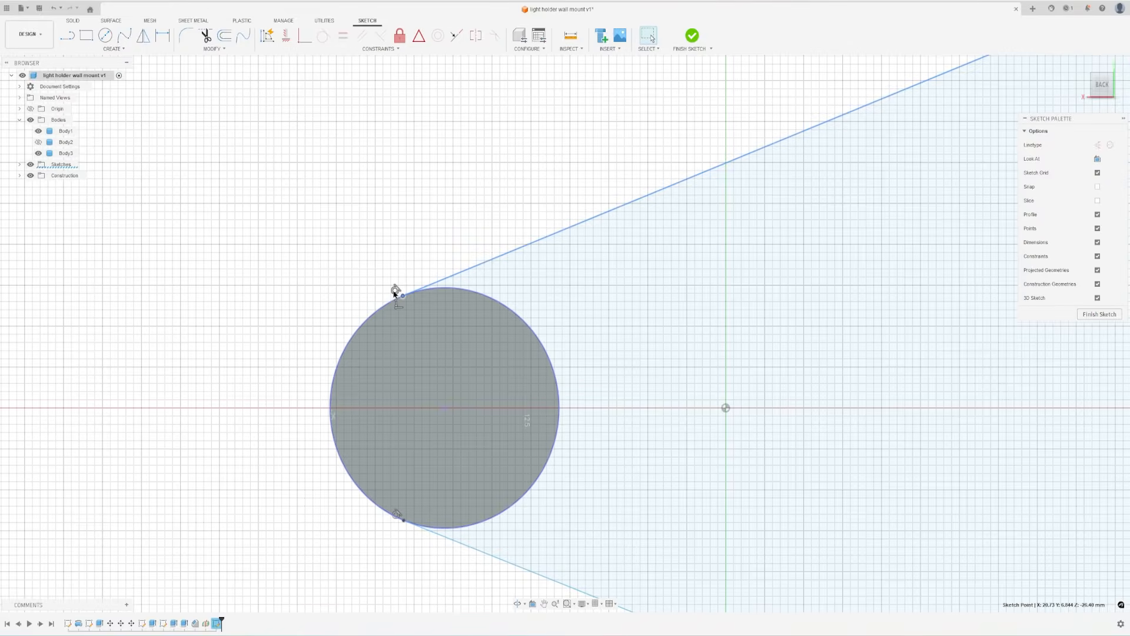
scroll(393, 298, "up", 3)
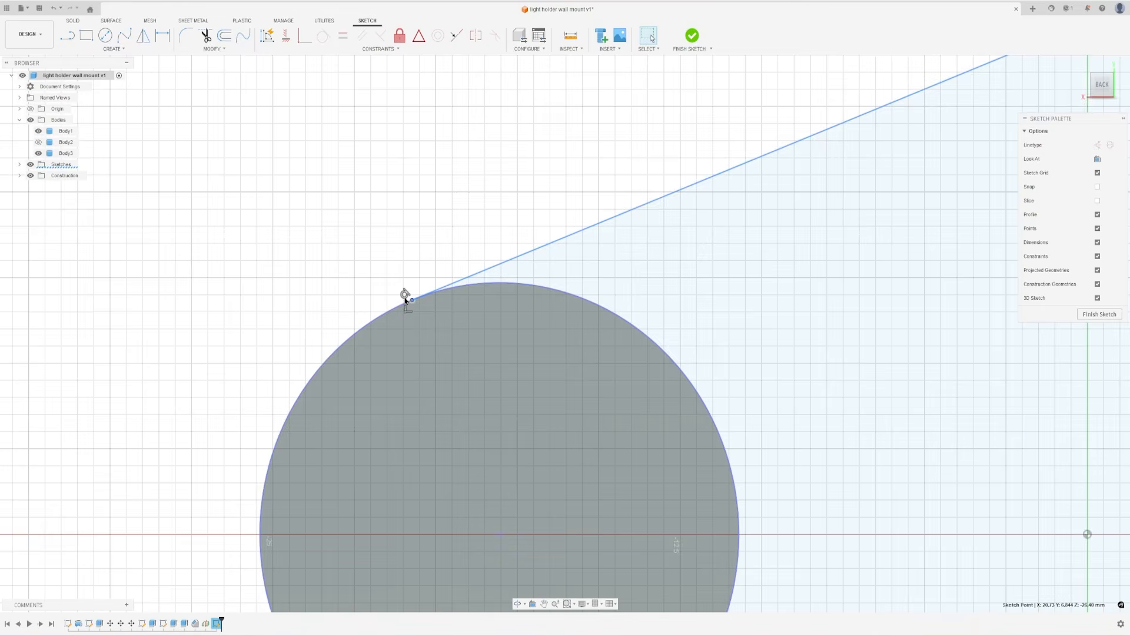
scroll(405, 300, "down", 7)
scroll(436, 396, "down", 3)
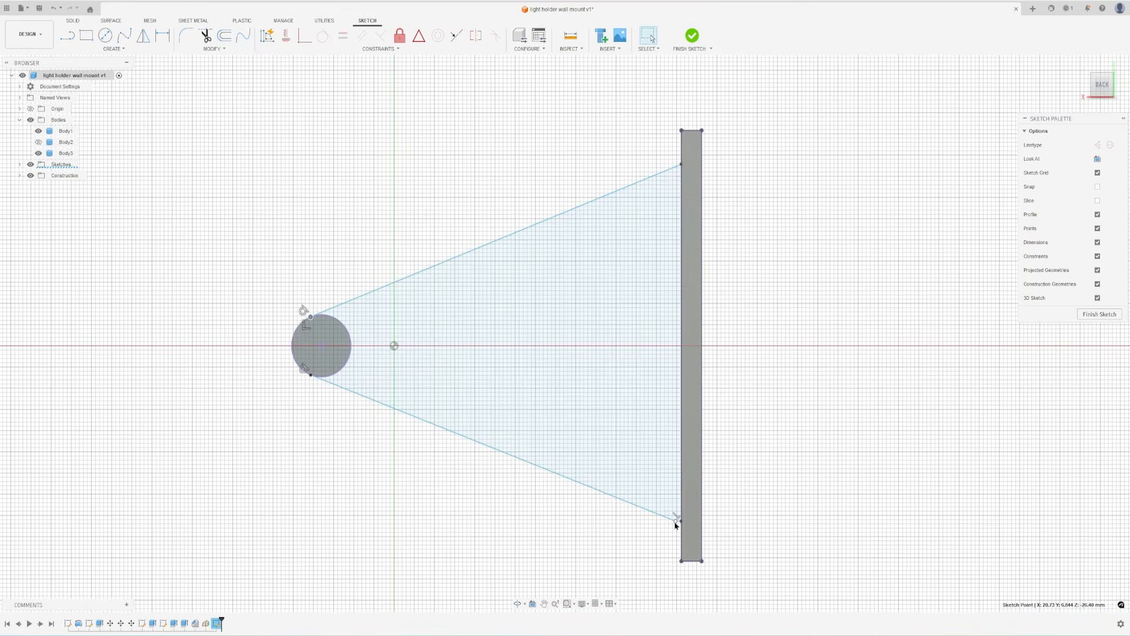
scroll(676, 521, "up", 5)
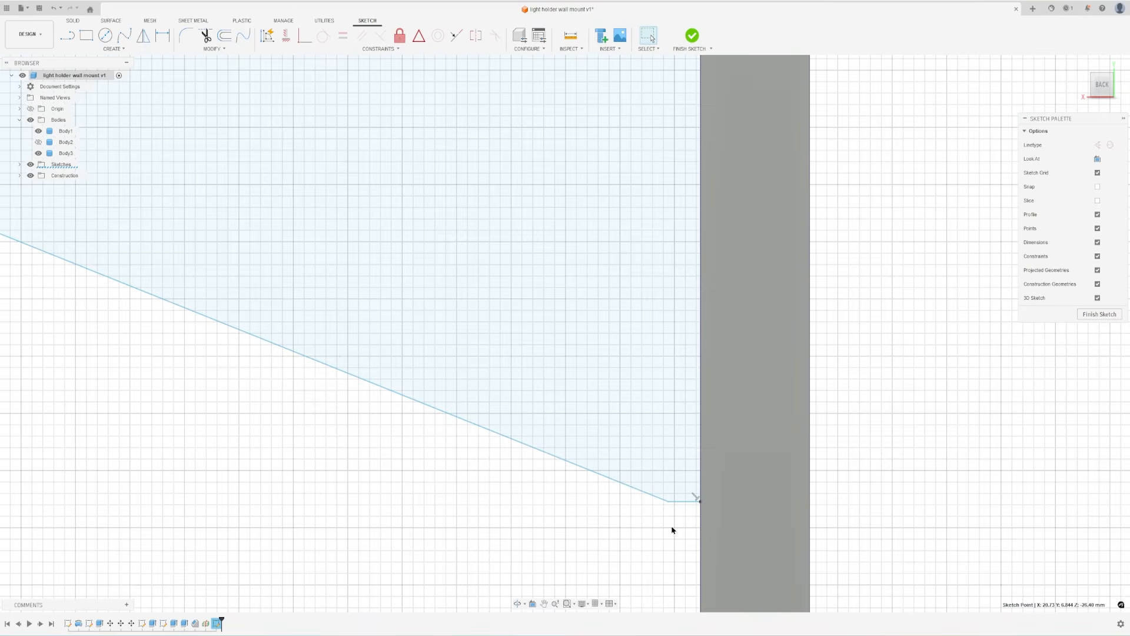
key("l")
left_click(665, 536)
left_click(625, 535)
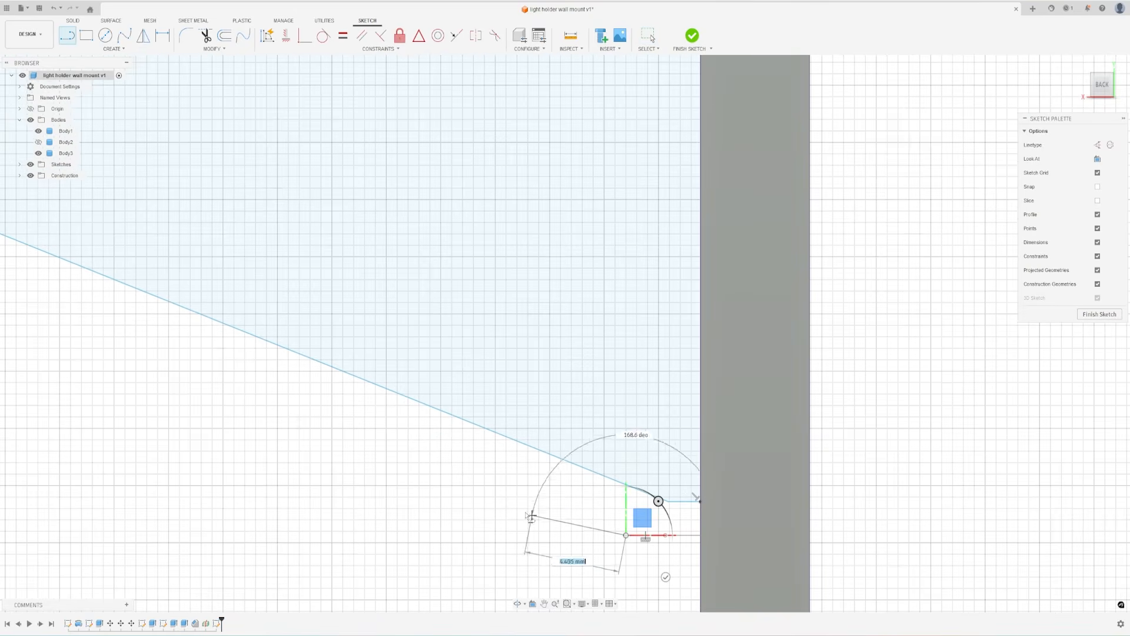
left_click(463, 465)
key("Escape")
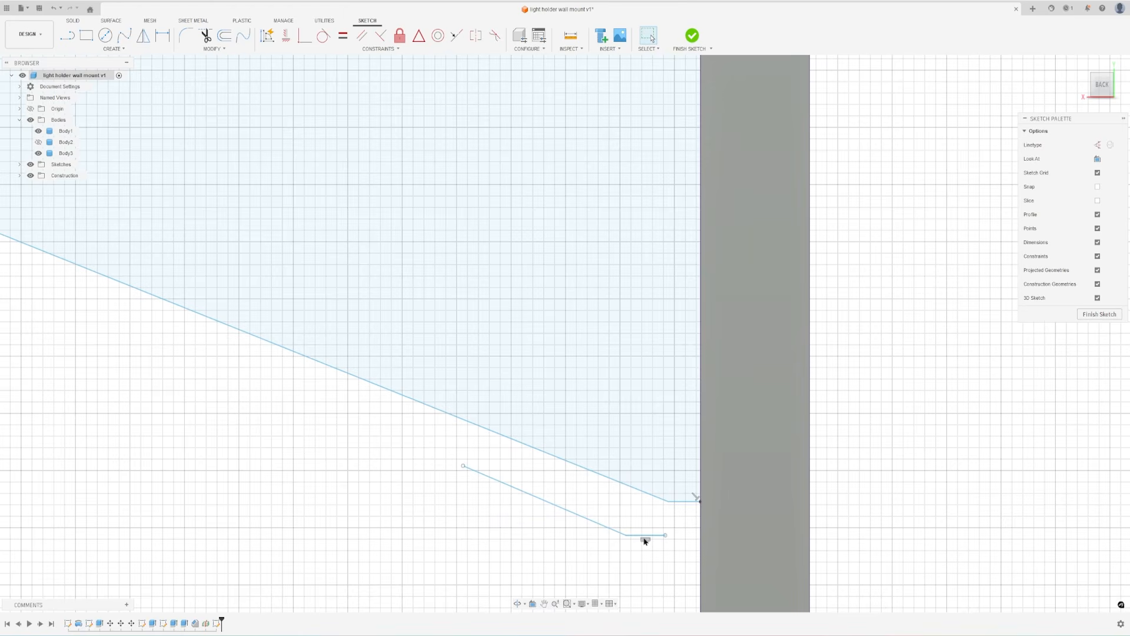
left_click_drag(644, 520, 609, 544)
key("Delete")
- Delete the short horizontal segment at the lower joint and attach the lower slanted line's free endpoint to the plate's inner edge
left_click(679, 502)
key("Delete")
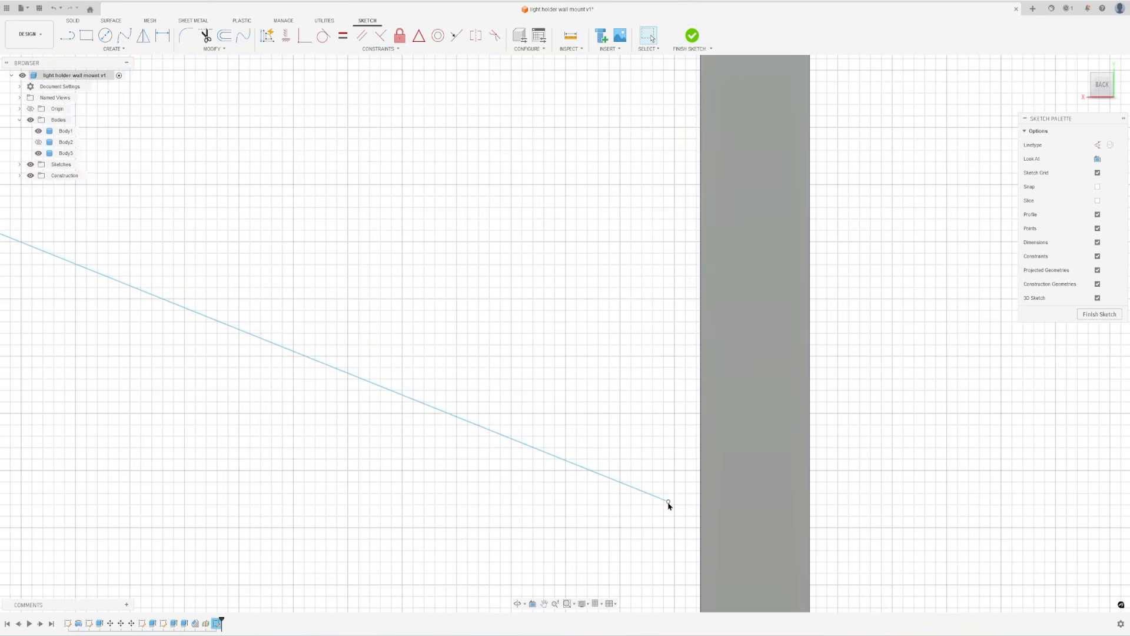
left_click_drag(668, 501, 700, 505)
scroll(597, 530, "down", 6)
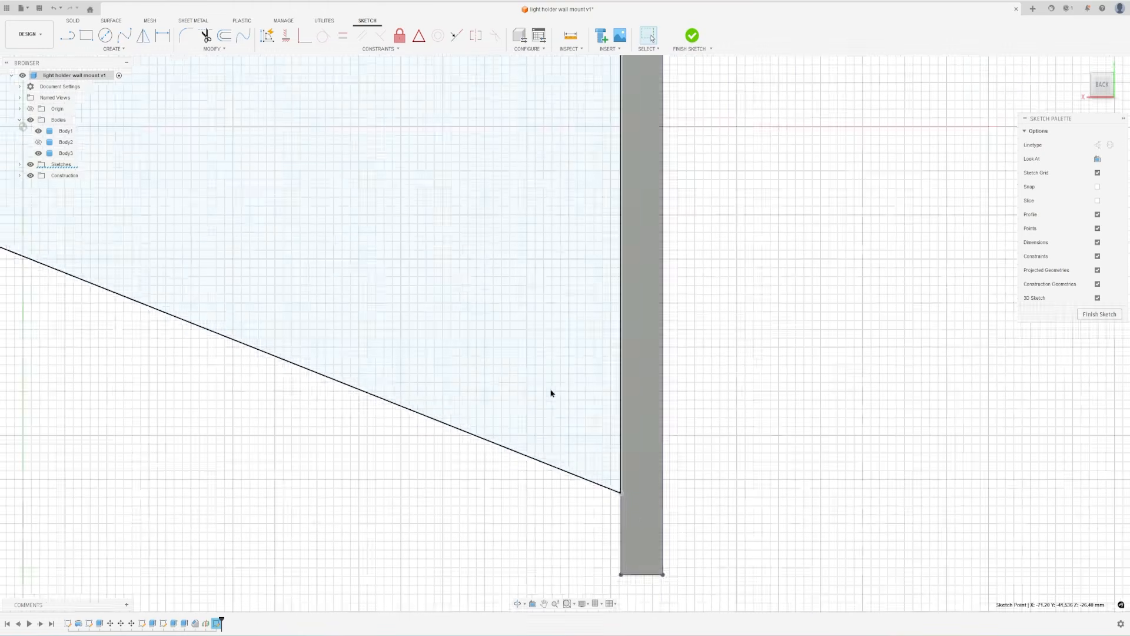
scroll(579, 345, "up", 5)
scroll(560, 290, "down", 3)
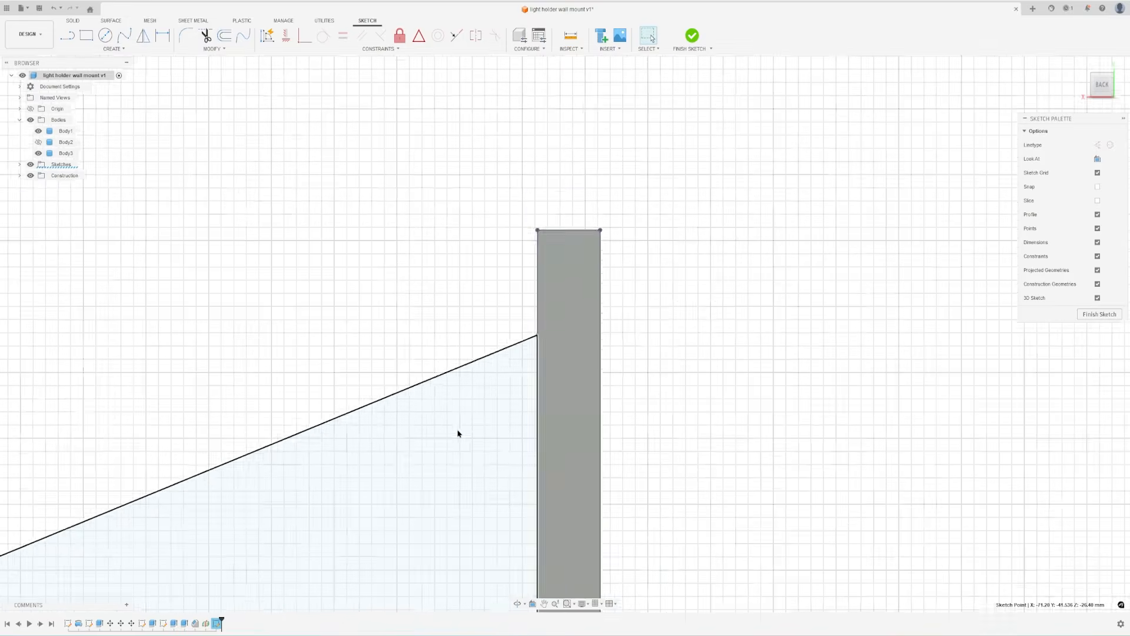
scroll(588, 218, "down", 4)
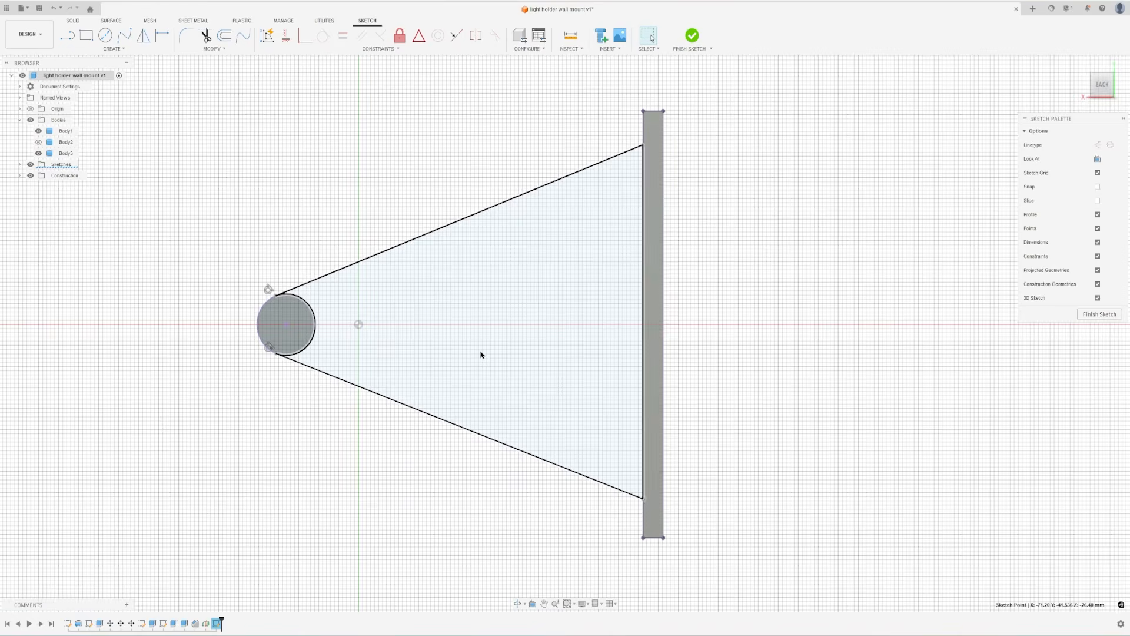
- Dimension the lower slanted line's endpoint on the plate 10 mm from the plate's lower inner corner
mouse_move(446, 479)
middle_mouse_down()
mouse_move(434, 444)
mouse_move(403, 452)
middle_mouse_up()
scroll(478, 462, "up", 3)
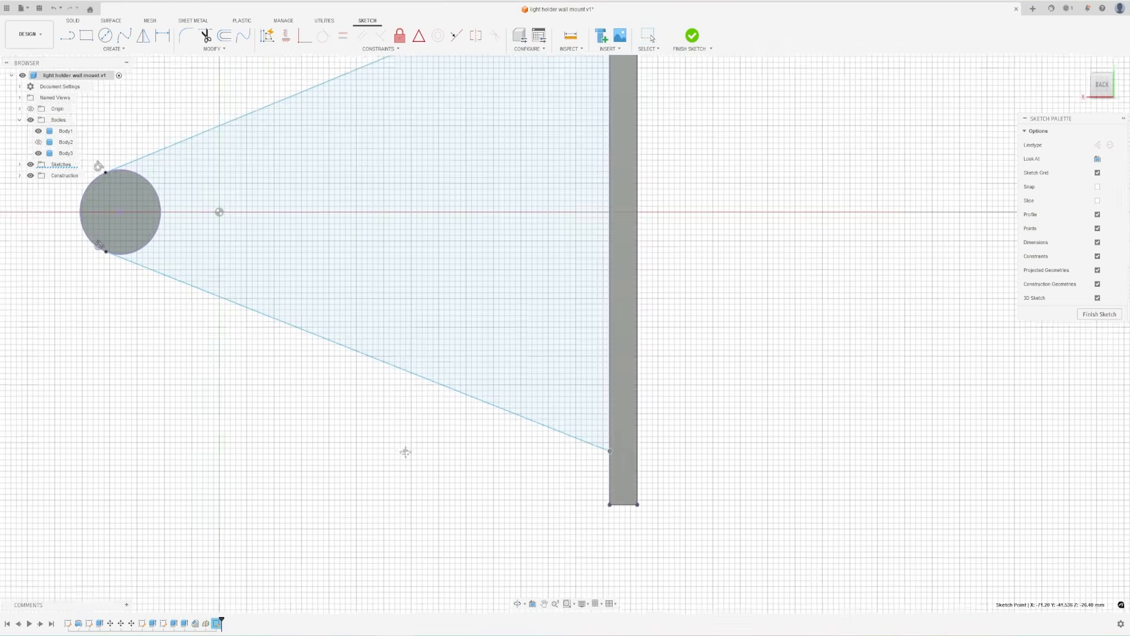
scroll(399, 465, "down", 4)
scroll(412, 468, "up", 1)
key("d")
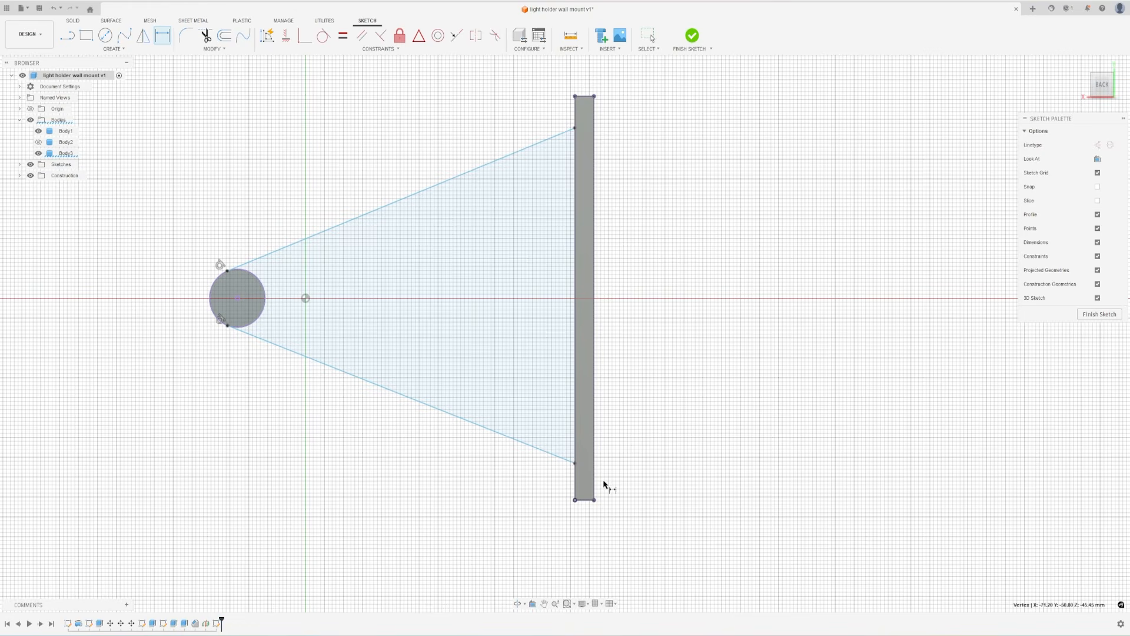
left_click(575, 464)
left_click(560, 509)
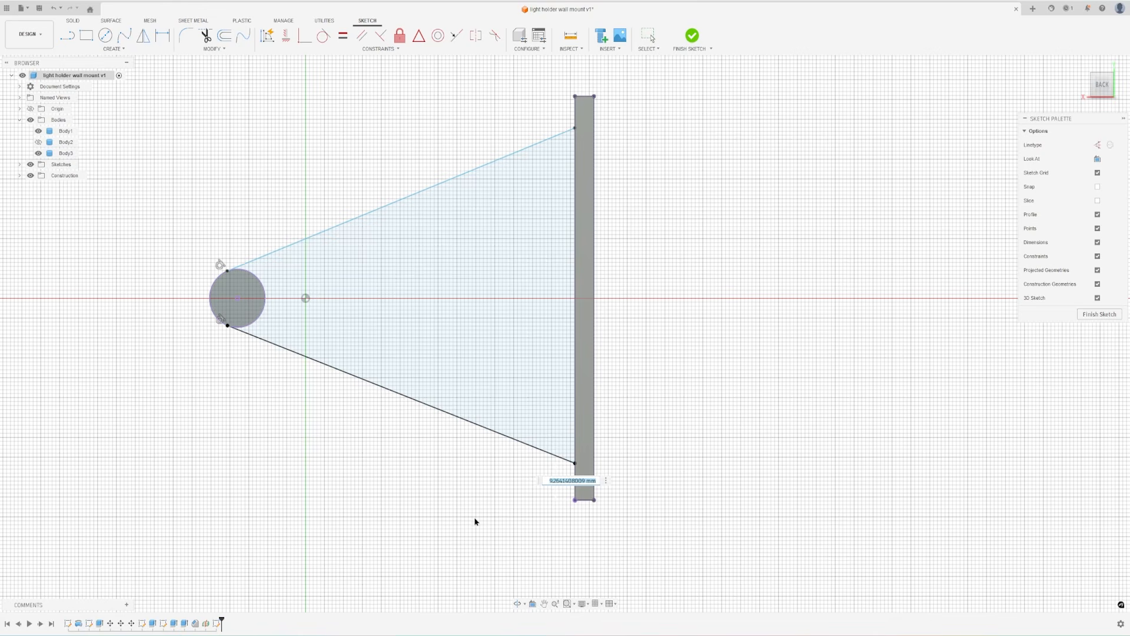
type("10")
key("Return")
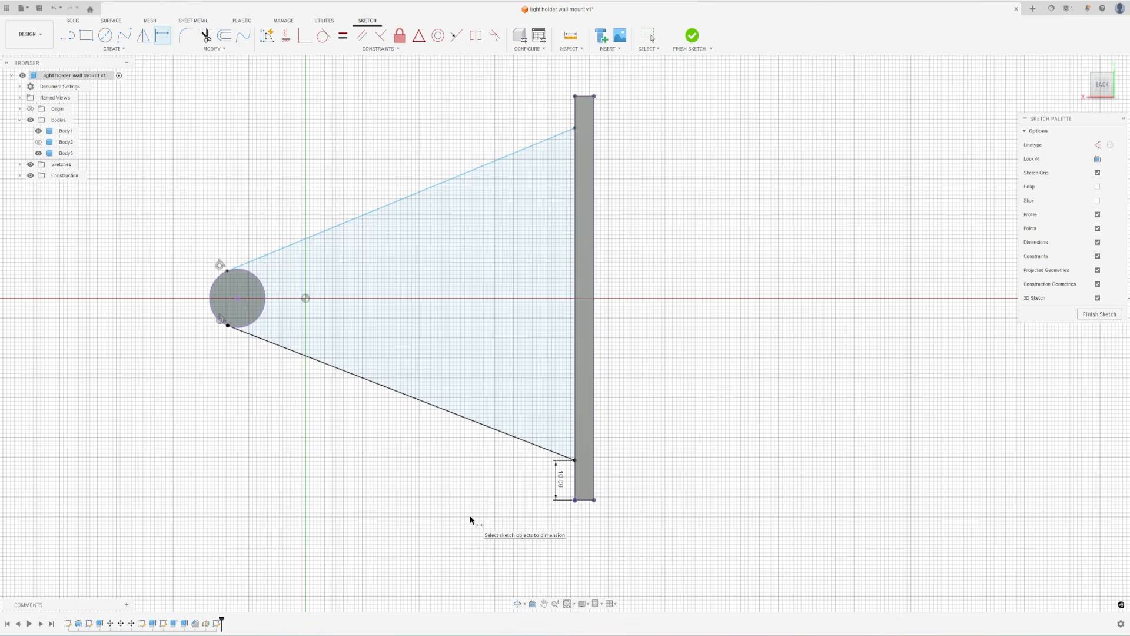
- Dimension the upper slanted line's endpoint on the plate 10 mm from the plate's upper inner corner
left_click(575, 125)
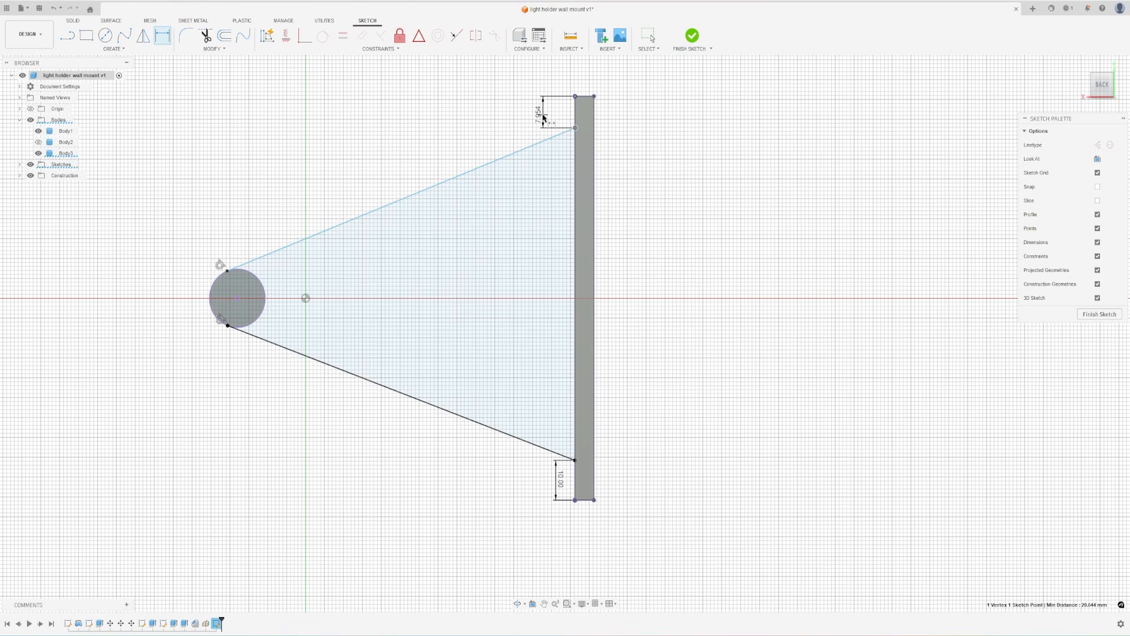
left_click(537, 115)
type("10")
key("Return")
key("Escape")
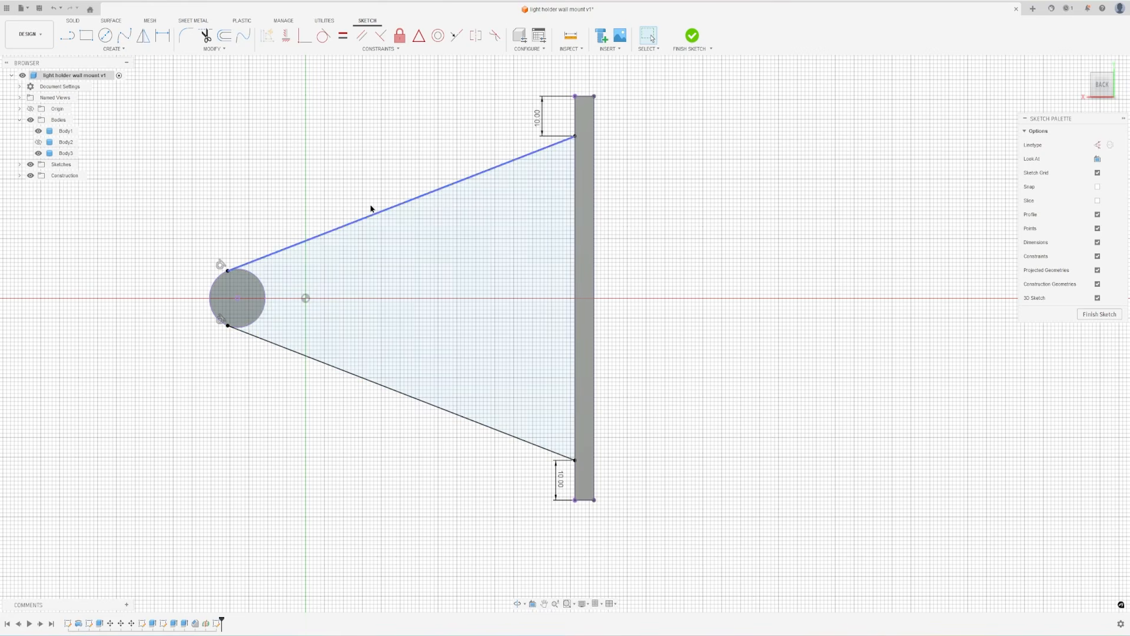
- Examine where the two slanted lines meet the spool circle and how the arm profile sits against the plate
scroll(228, 333, "up", 3)
scroll(231, 321, "up", 1)
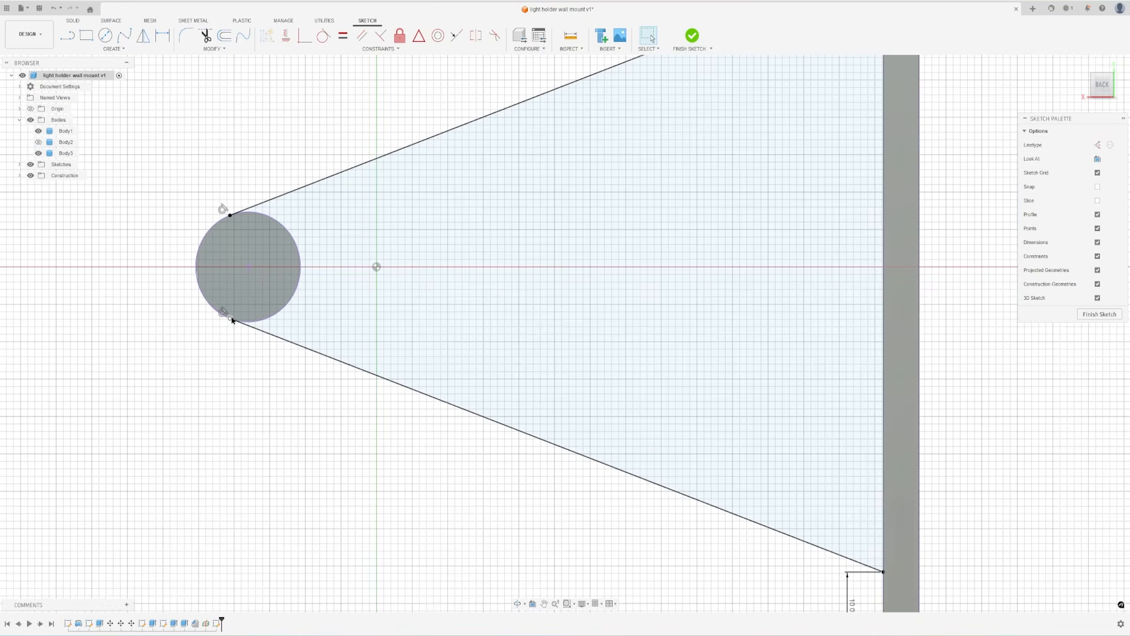
left_click(230, 321)
left_click(230, 215)
left_click(219, 141)
scroll(261, 363, "down", 5)
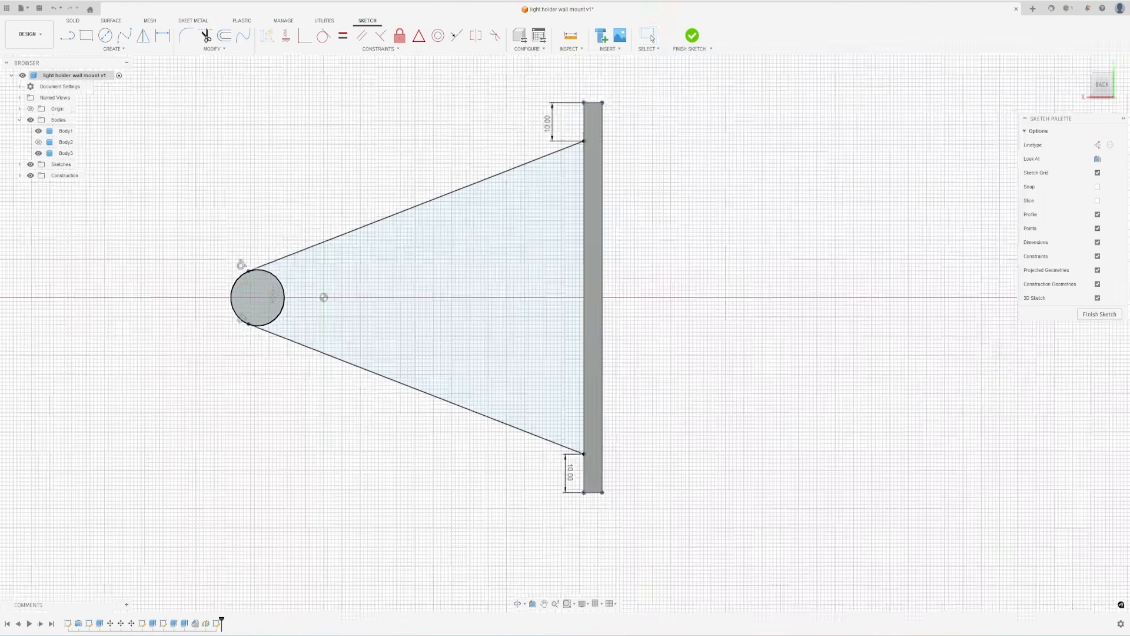
mouse_move(323, 239)
middle_mouse_down("shift")
mouse_move(393, 233)
mouse_move(328, 230)
middle_mouse_up("shift")
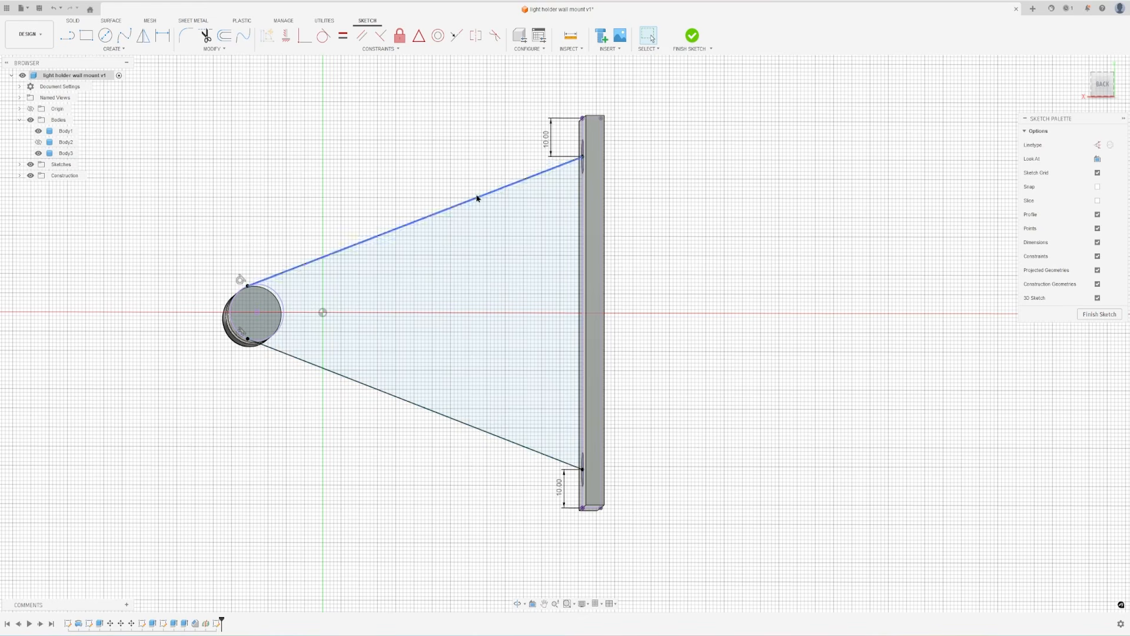
left_click(451, 208)
left_click(389, 189)
scroll(376, 170, "down", 1)
middle_click_drag(375, 171, 397, 224)
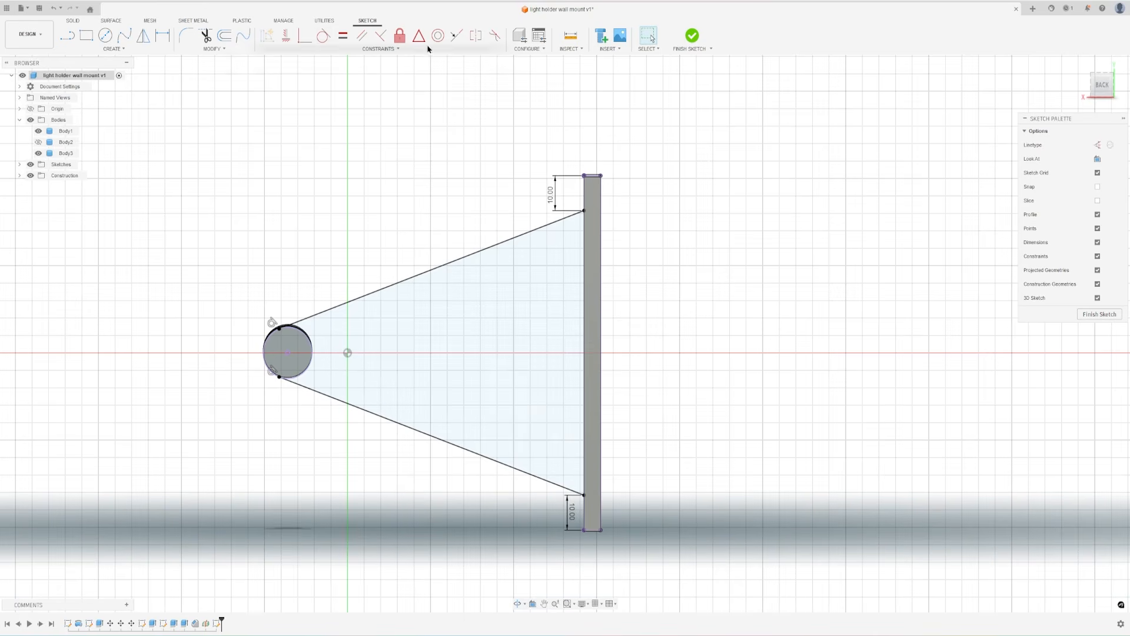
key("o")
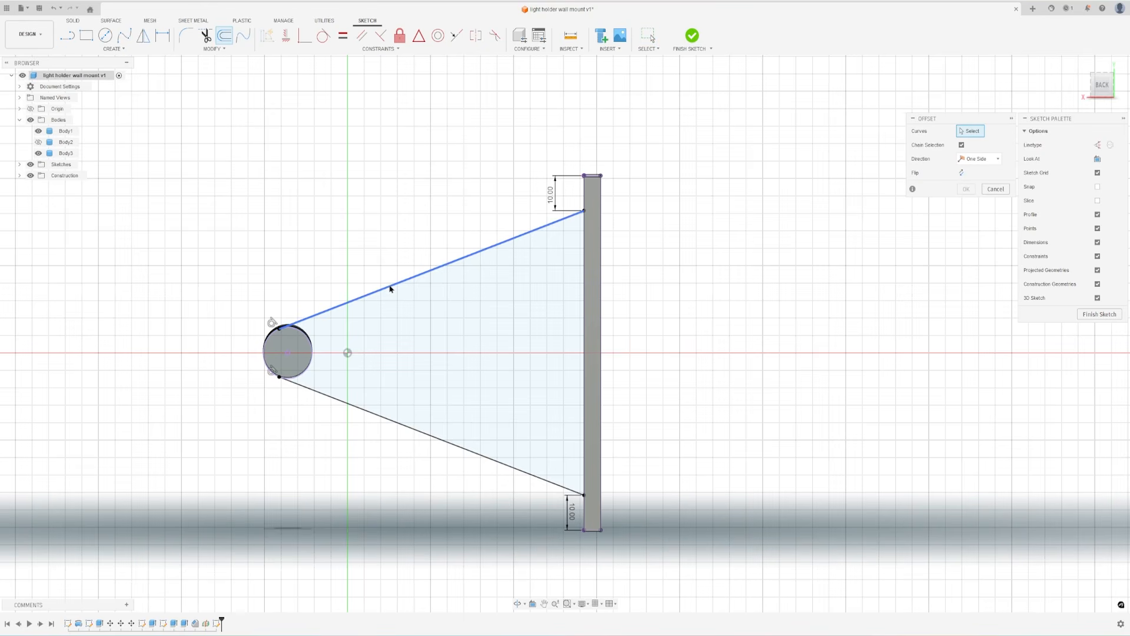
left_click(390, 288)
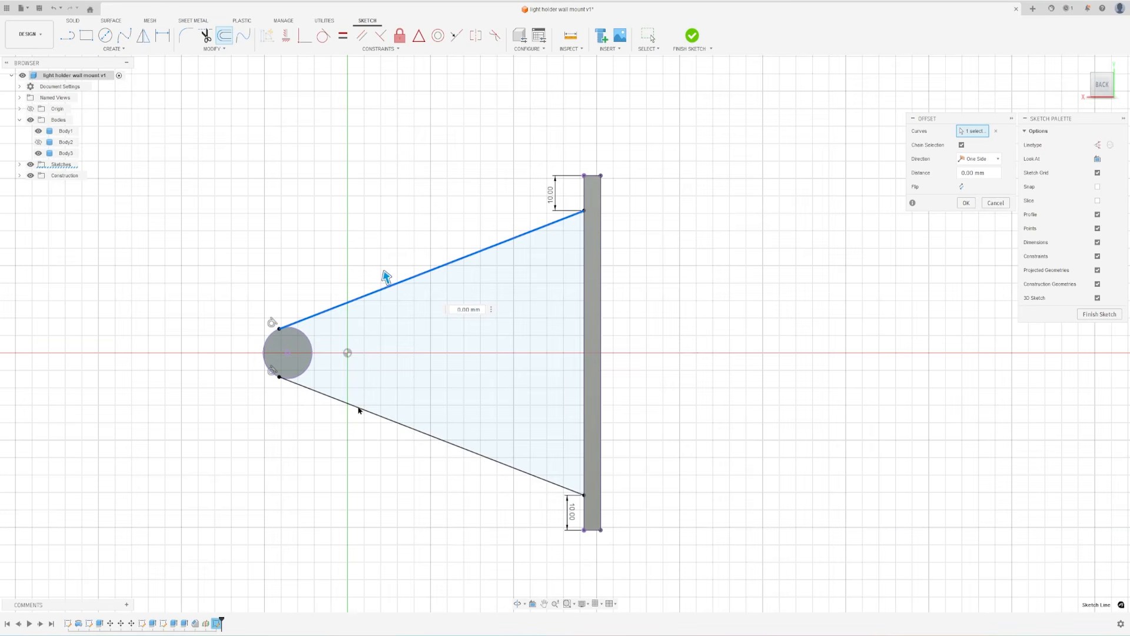
key("Escape")
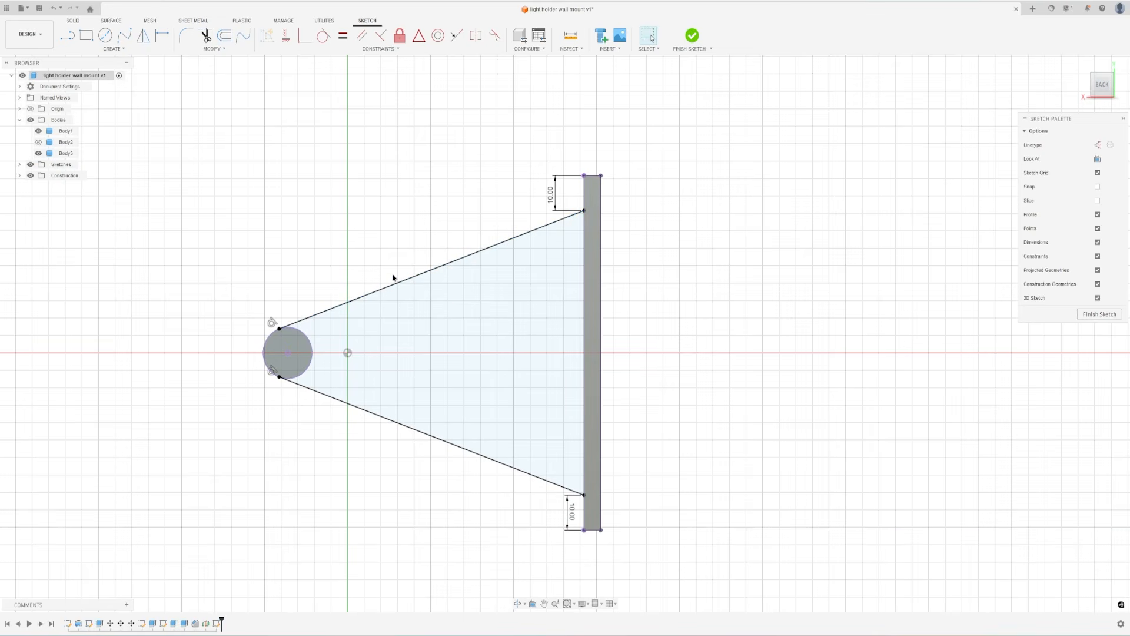
key("o")
left_click(384, 293)
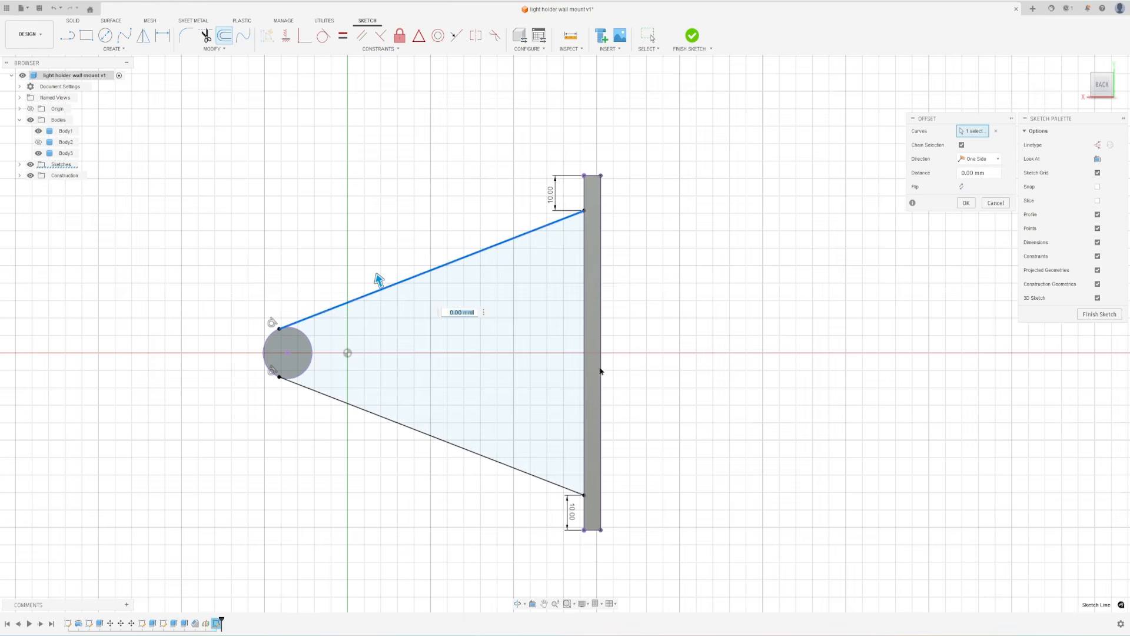
key("Escape")
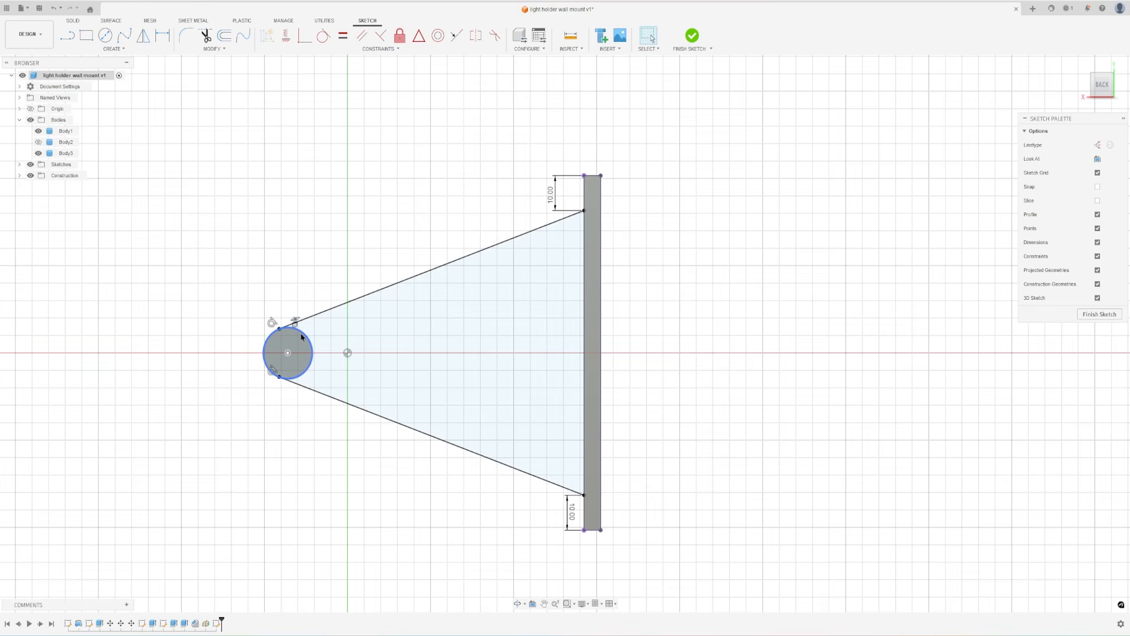
key("c")
key("Escape")
- Break the projection link of the spool circle in the arm sketch
left_click(298, 375)
scroll(294, 372, "up", 5)
scroll(300, 373, "up", 2)
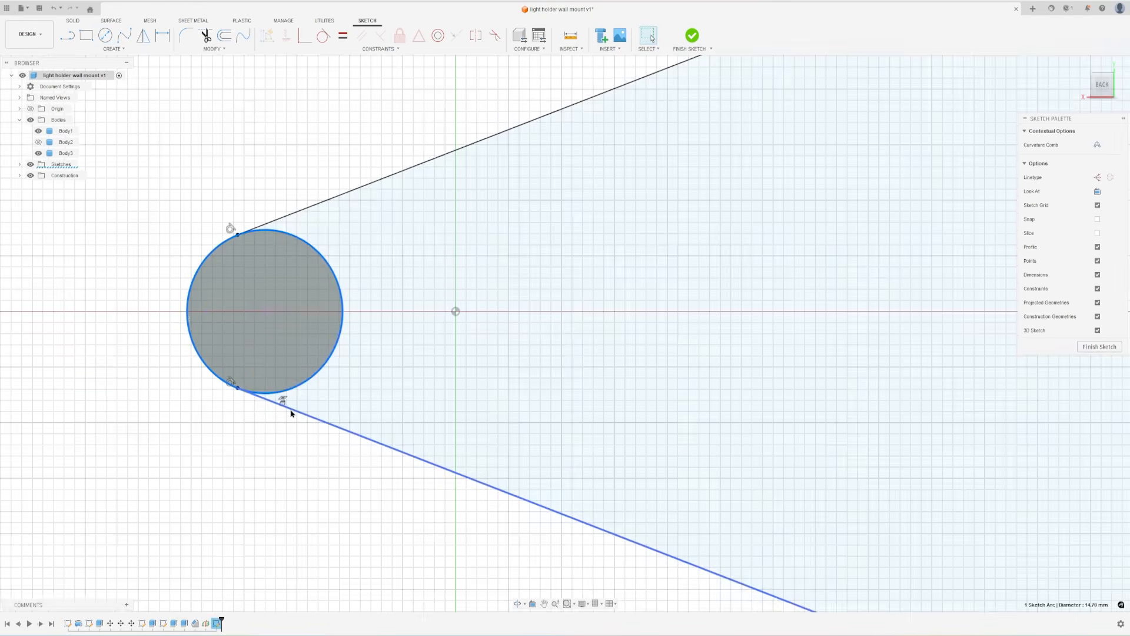
left_click(283, 401, "shift")
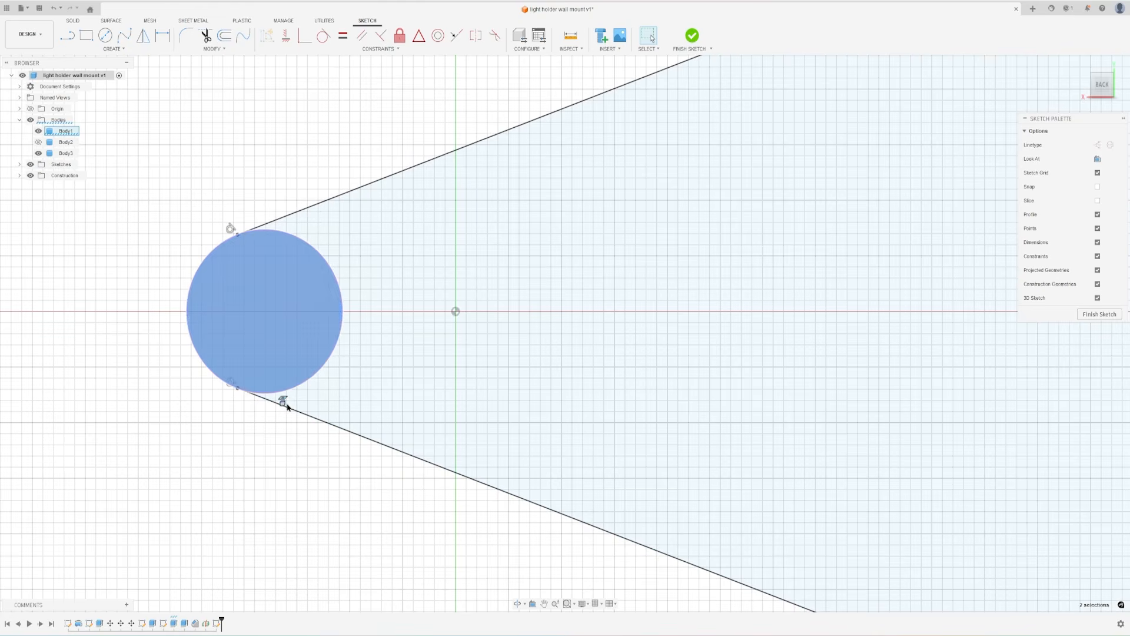
left_click(293, 422)
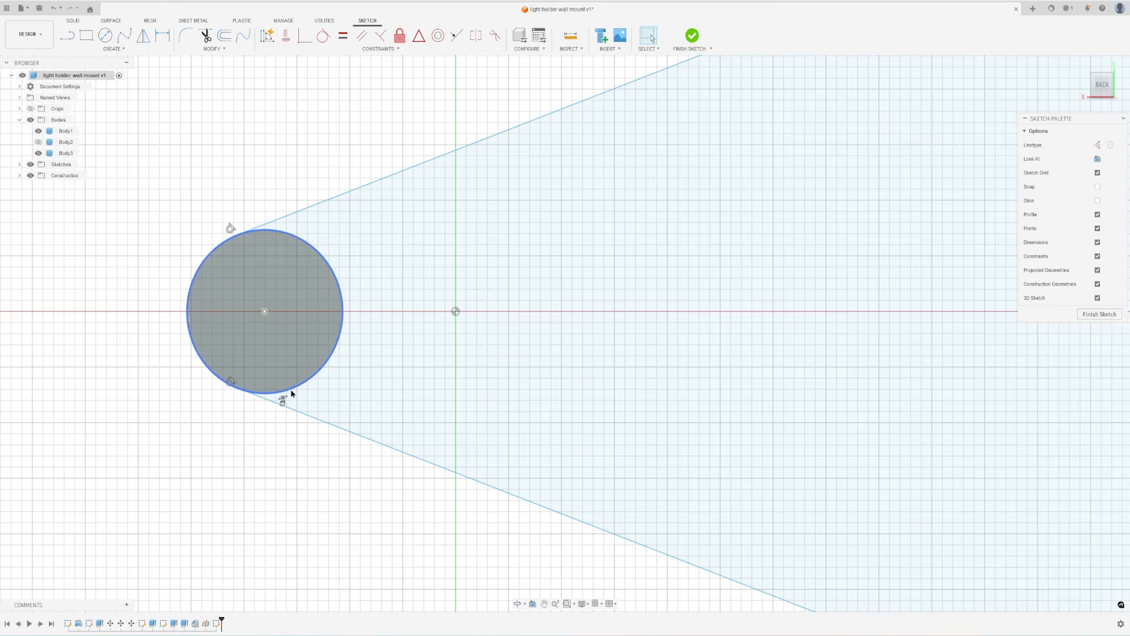
left_click(292, 394)
key("Escape")
scroll(232, 445, "down", 3)
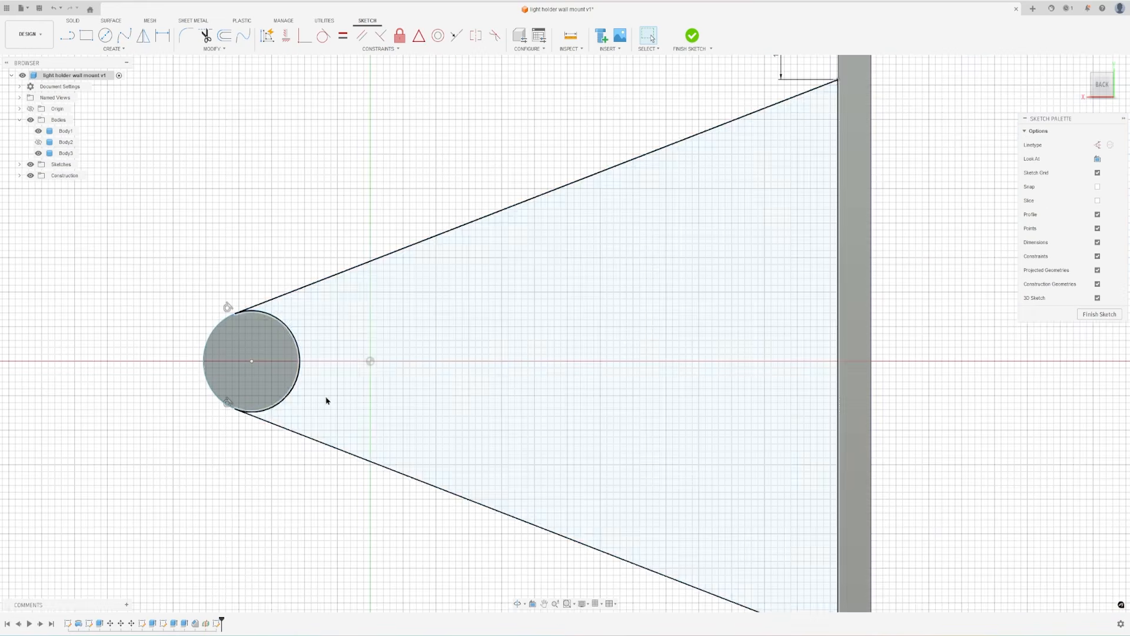
- Try enlarging the spool circle, undo it, and inspect the plate's inner edge
left_click_drag(205, 338, 169, 334)
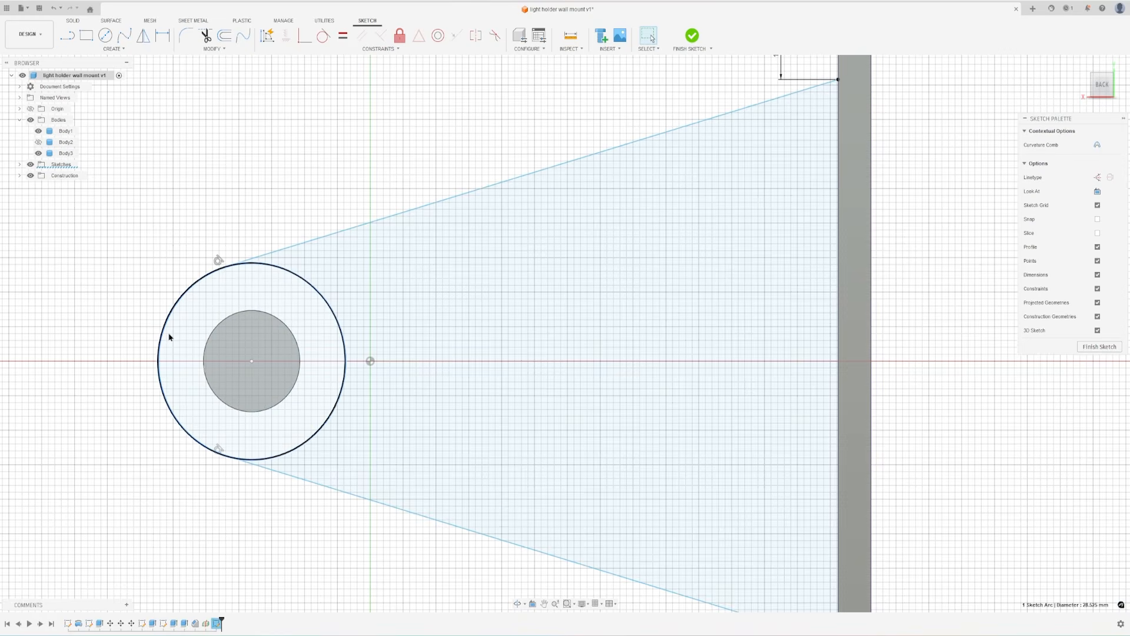
key("ctrl+z")
scroll(795, 267, "down", 2)
mouse_move(795, 268)
middle_mouse_down()
mouse_move(612, 344)
mouse_move(562, 280)
middle_mouse_up()
scroll(563, 281, "up", 1)
left_click(597, 282)
scroll(676, 285, "down", 1)
middle_click_drag(688, 332, 694, 273)
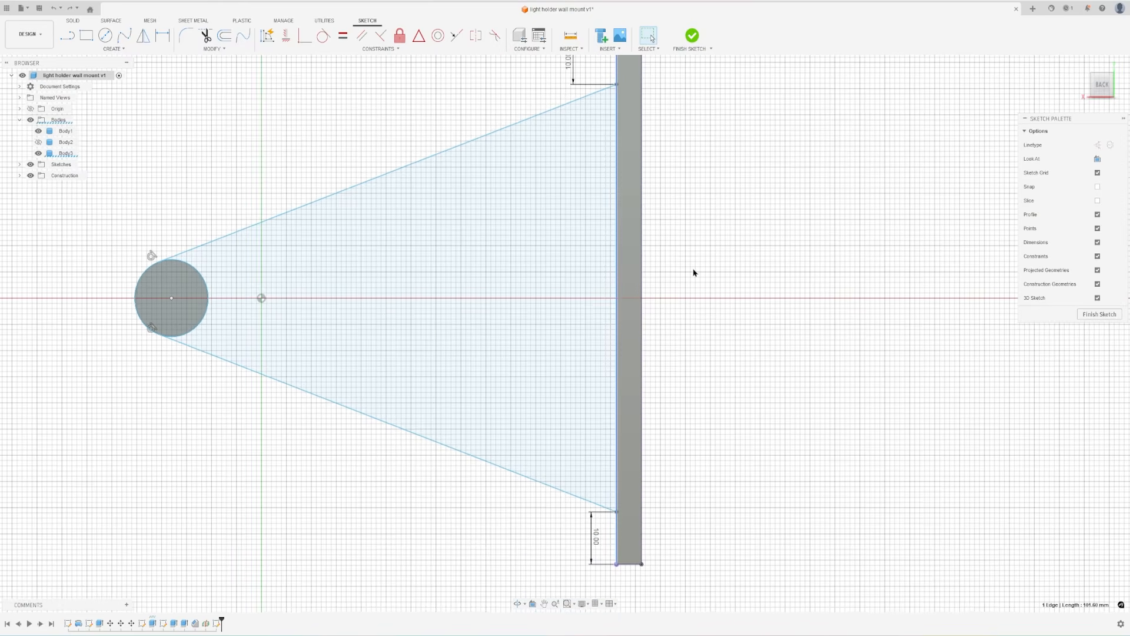
scroll(682, 300, "down", 1)
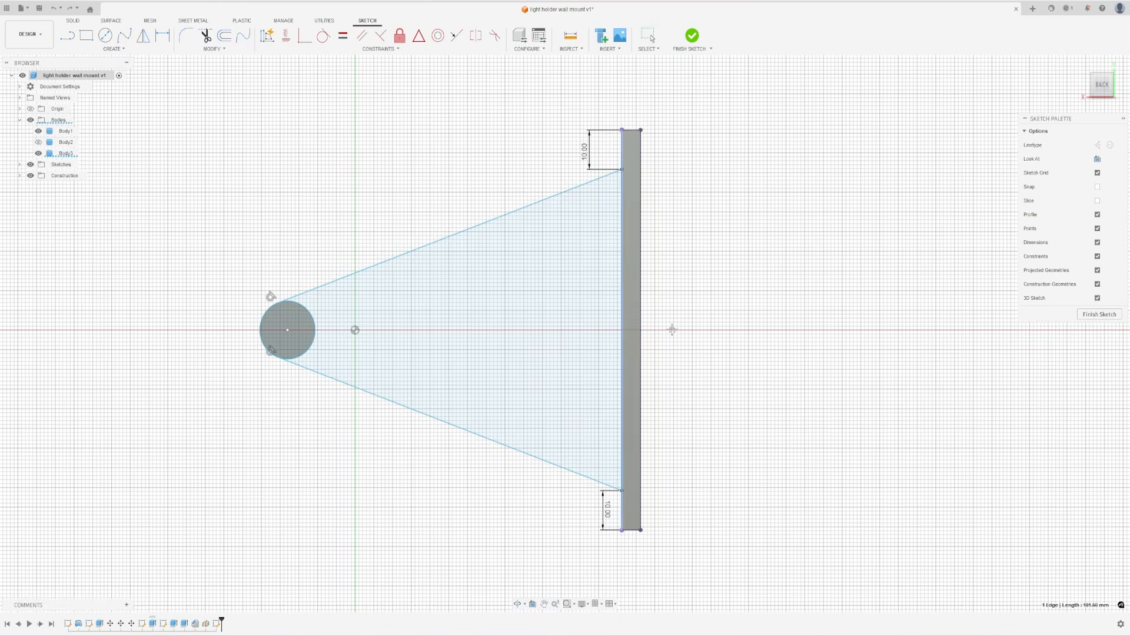
- Try to shift the upper slanted line of the arm profile and undo the move
left_click(628, 134)
left_click_drag(494, 228, 533, 253)
key("ctrl+z")
left_click(568, 242)
key("Escape")
left_click(623, 381)
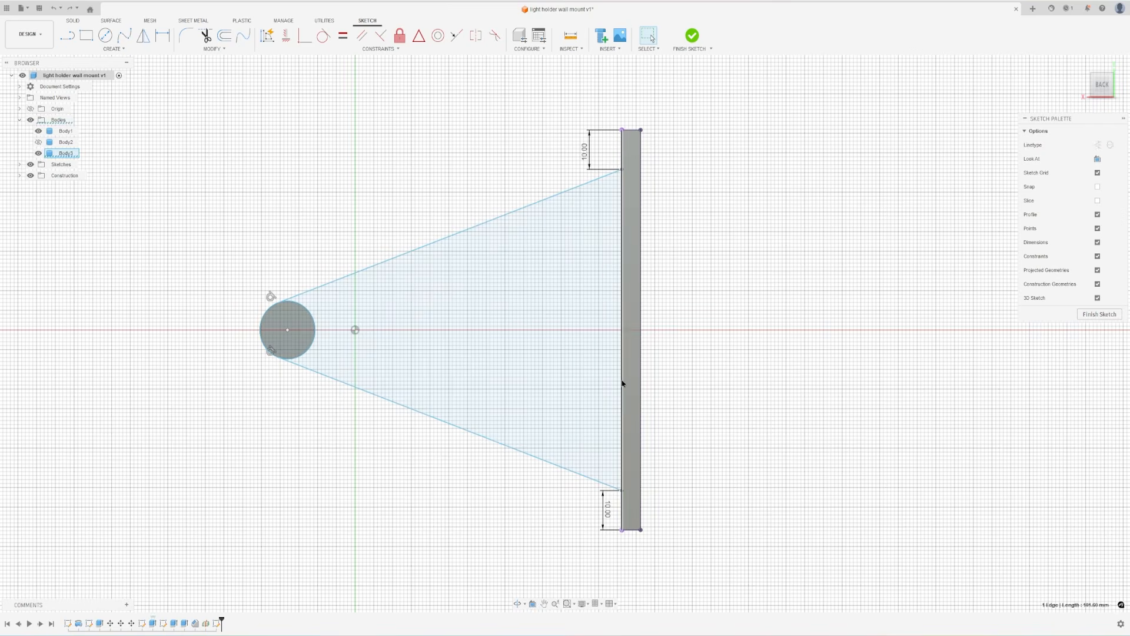
left_click(412, 173)
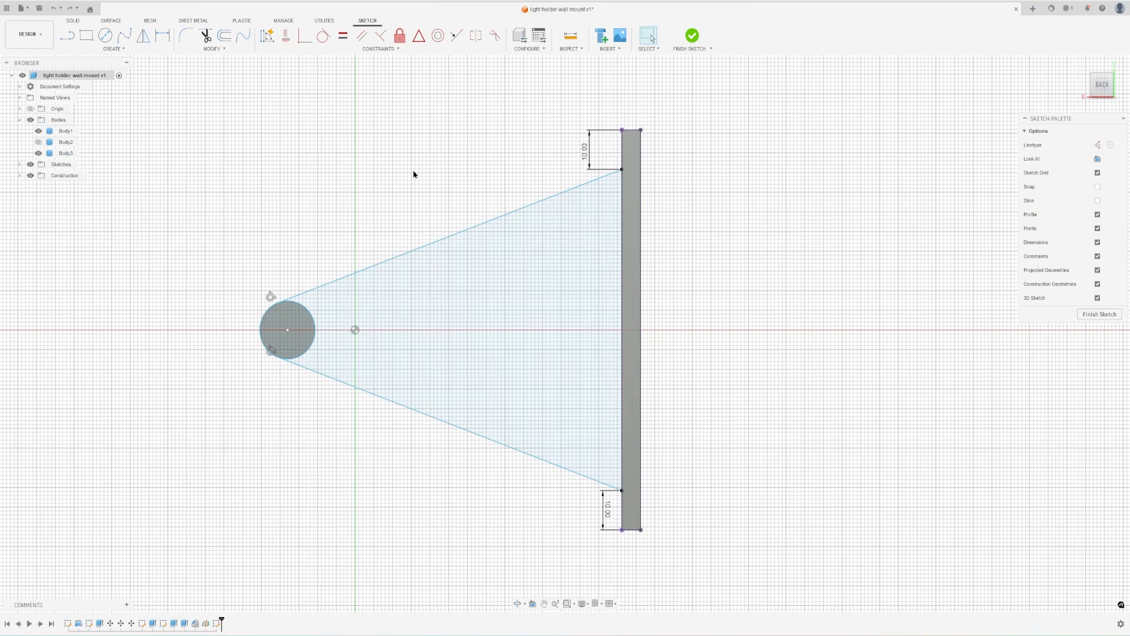
- Draw a vertical line along the plate's inner edge connecting the endpoints of the two slanted lines
key("l")
left_click(622, 169)
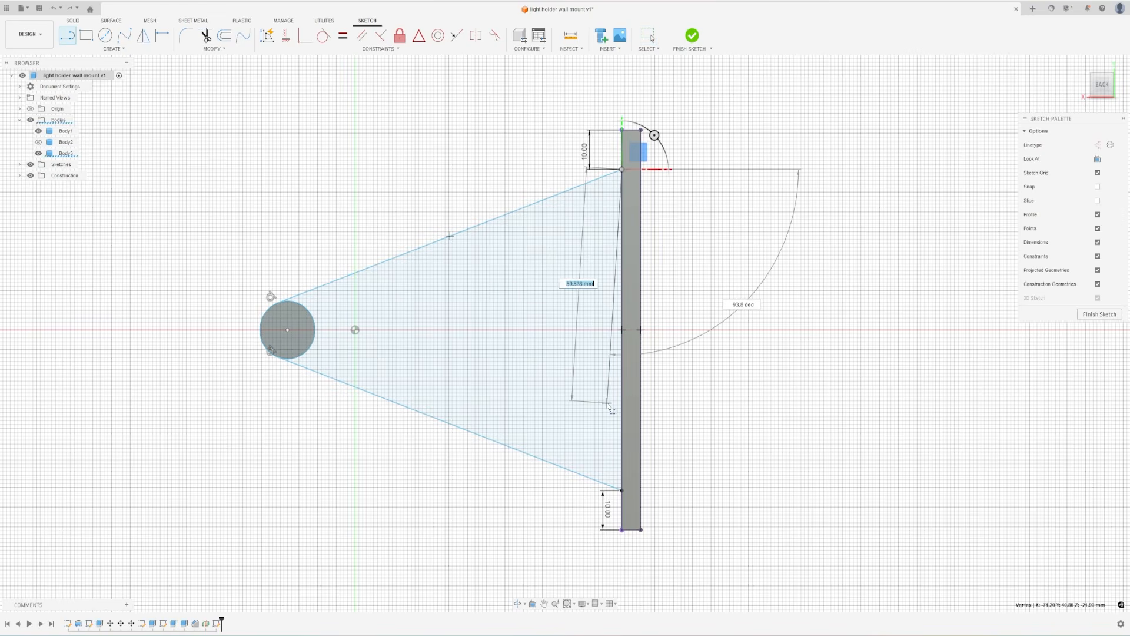
left_click(622, 490)
key("Escape")
- Offset the chain of the two slanted lines and the vertical line 15 mm inward to form an inner triangle
key("o")
left_click(362, 273)
left_click_drag(358, 261, 371, 277)
left_click_drag(382, 289, 399, 311)
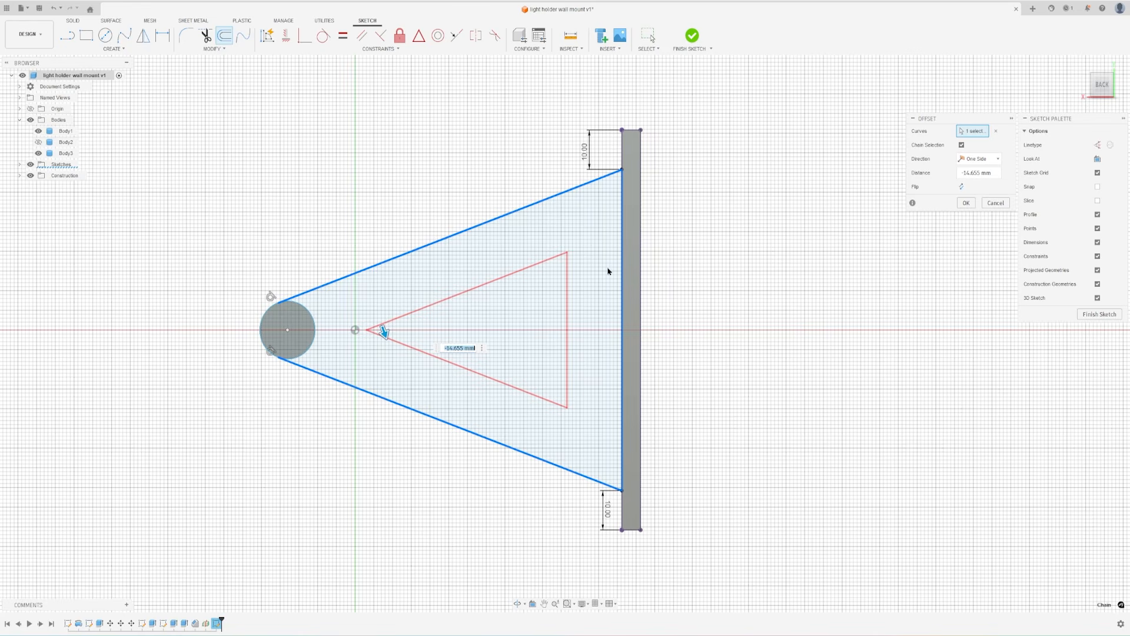
type("-15")
key("Return")
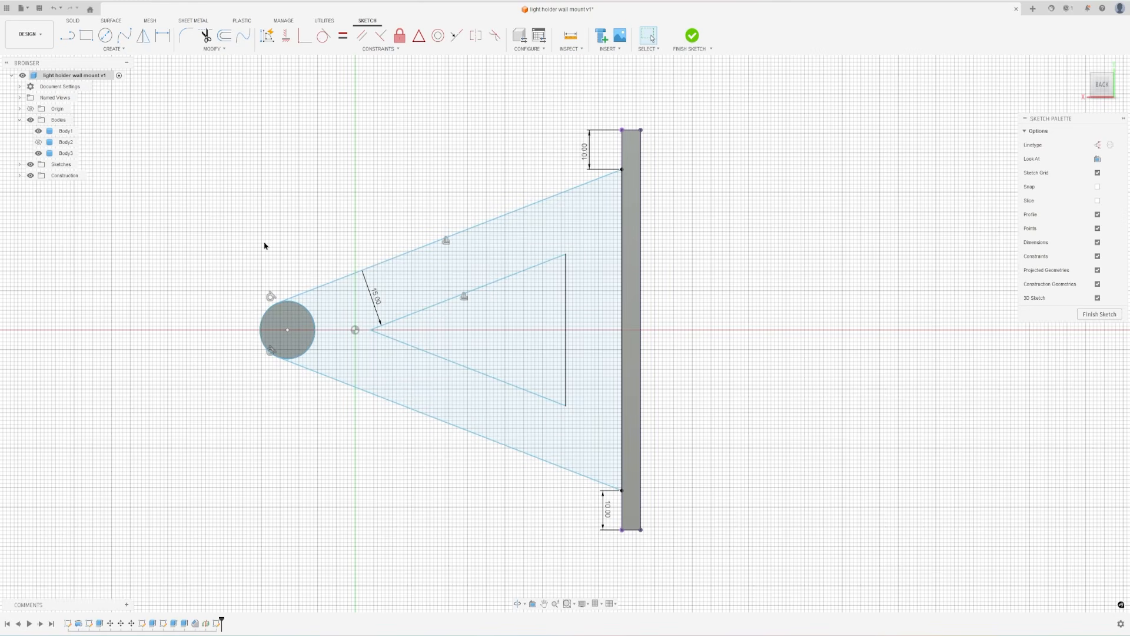
mouse_move(314, 240)
middle_mouse_down("shift")
mouse_move(383, 228)
mouse_move(351, 228)
middle_mouse_up("shift")
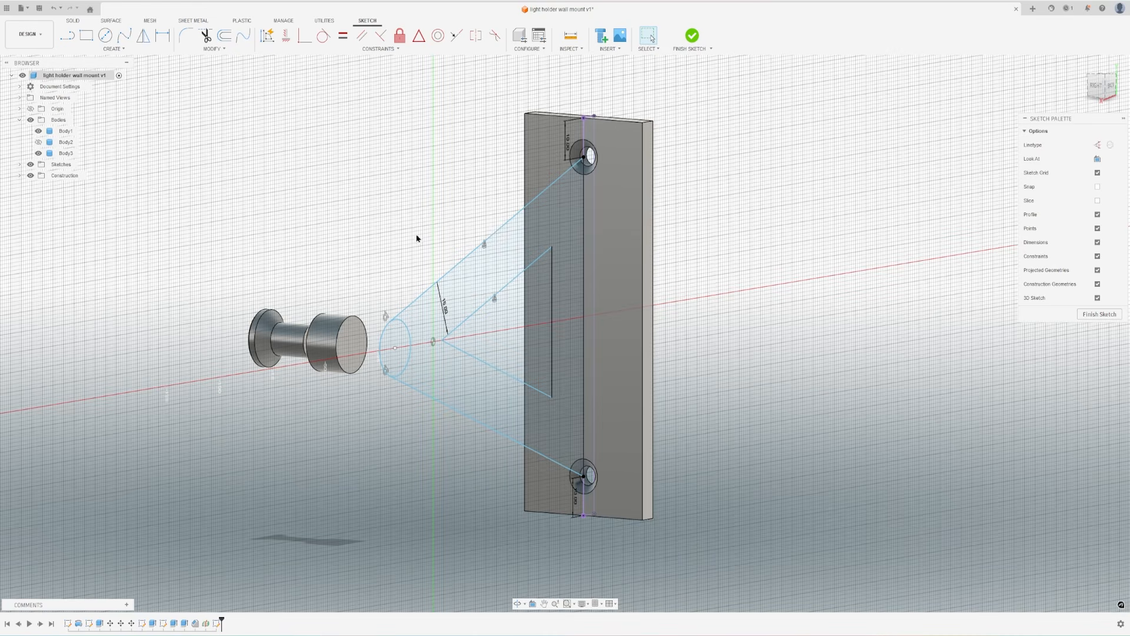
- Extrude the triangular bracket profile and its rounded tip to one side by -14.05 mm up to the pin, using Join
mouse_move(415, 218)
middle_mouse_down("shift")
mouse_move(416, 232)
mouse_move(429, 221)
mouse_move(411, 236)
mouse_move(439, 227)
mouse_move(444, 247)
middle_mouse_up("shift")
key("e")
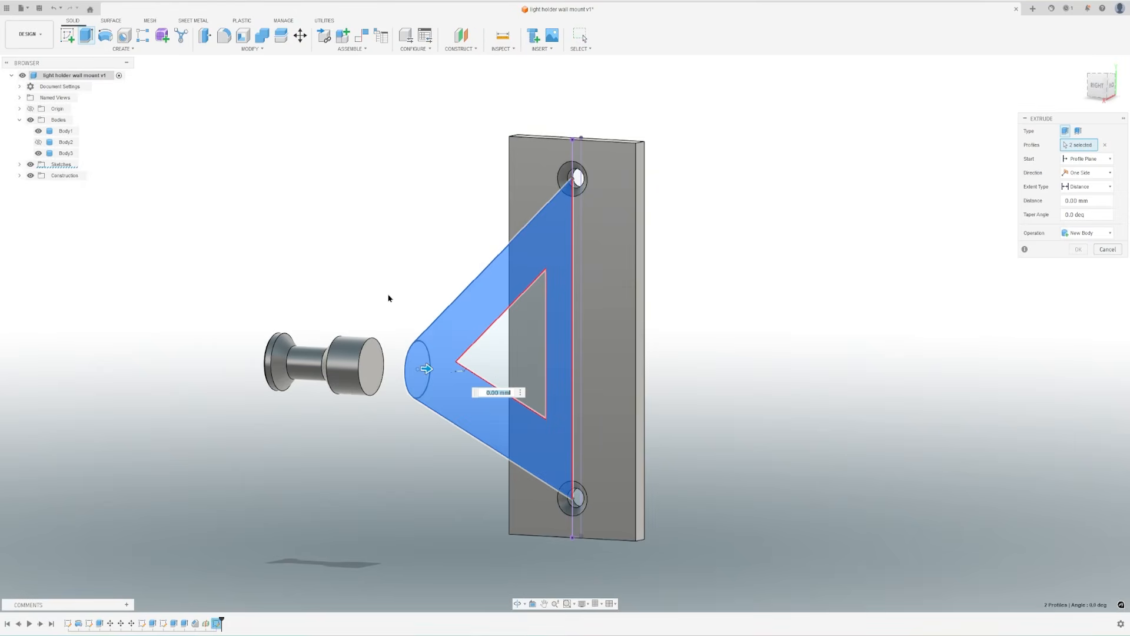
left_click_drag(426, 369, 379, 361)
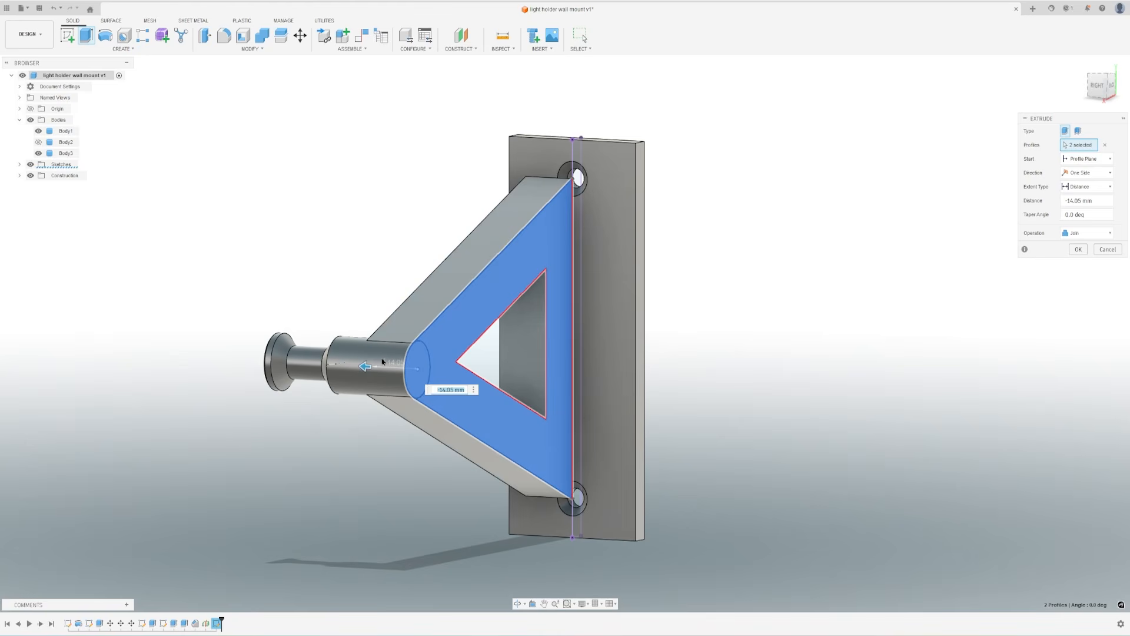
left_click(1078, 249)
- Try to extrude the bracket's outer side face farther out across the wall plate
mouse_move(782, 255)
middle_mouse_down("shift")
mouse_move(796, 244)
mouse_move(776, 246)
middle_mouse_up("shift")
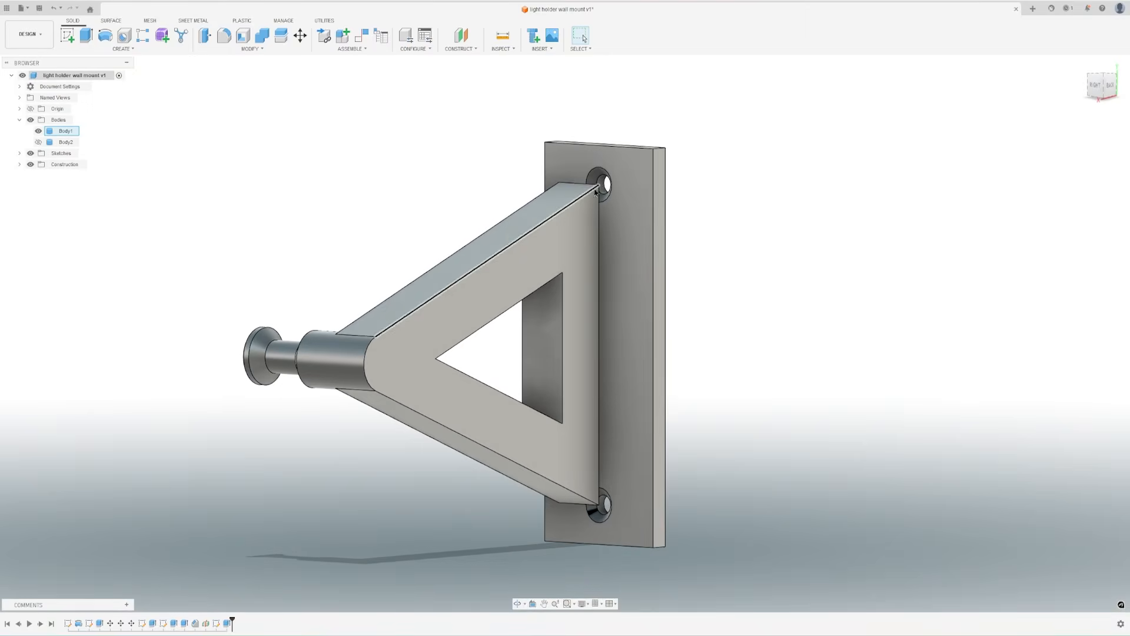
scroll(603, 200, "up", 5)
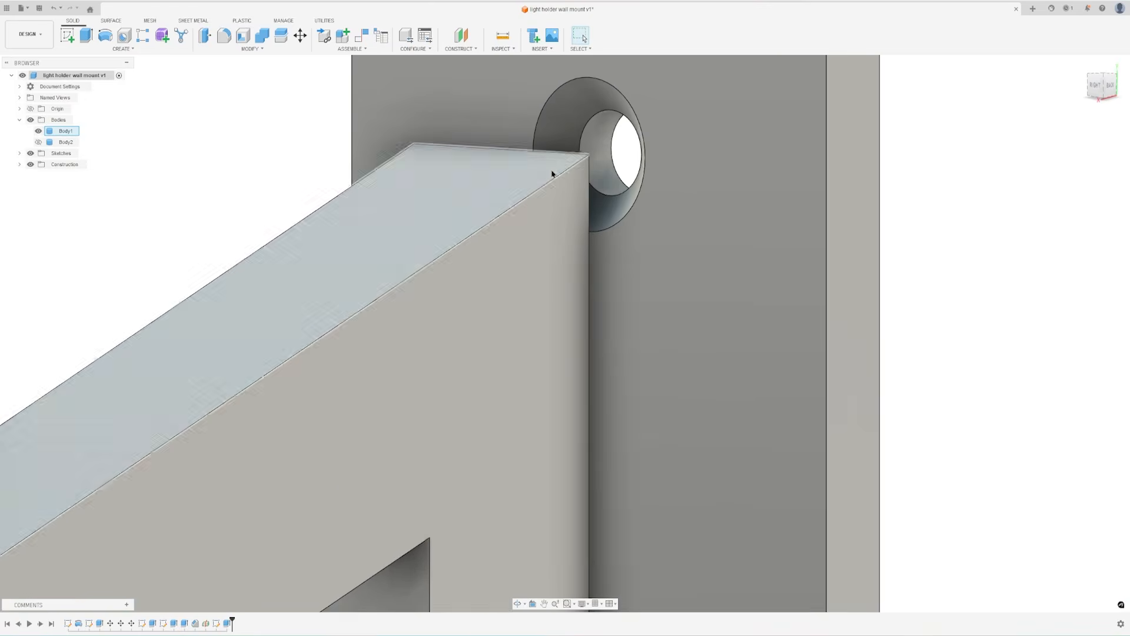
scroll(602, 204, "down", 2)
scroll(595, 231, "down", 8)
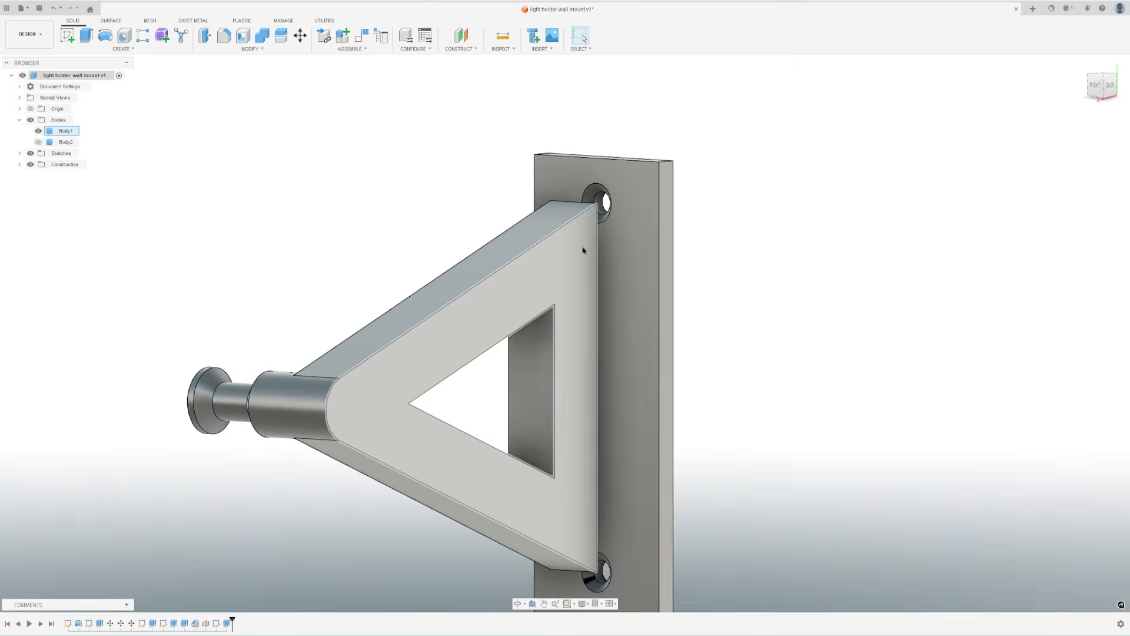
scroll(586, 251, "up", 7)
scroll(585, 250, "down", 8)
middle_click_drag(612, 249, 591, 230, "shift")
key("e")
left_click(591, 229)
left_click_drag(595, 227, 624, 234)
left_click(1078, 249)
- Undo the bracket extrusions back to the open sketch and finish the sketch
middle_click_drag(1000, 236, 748, 210, "shift")
key("ctrl+z")
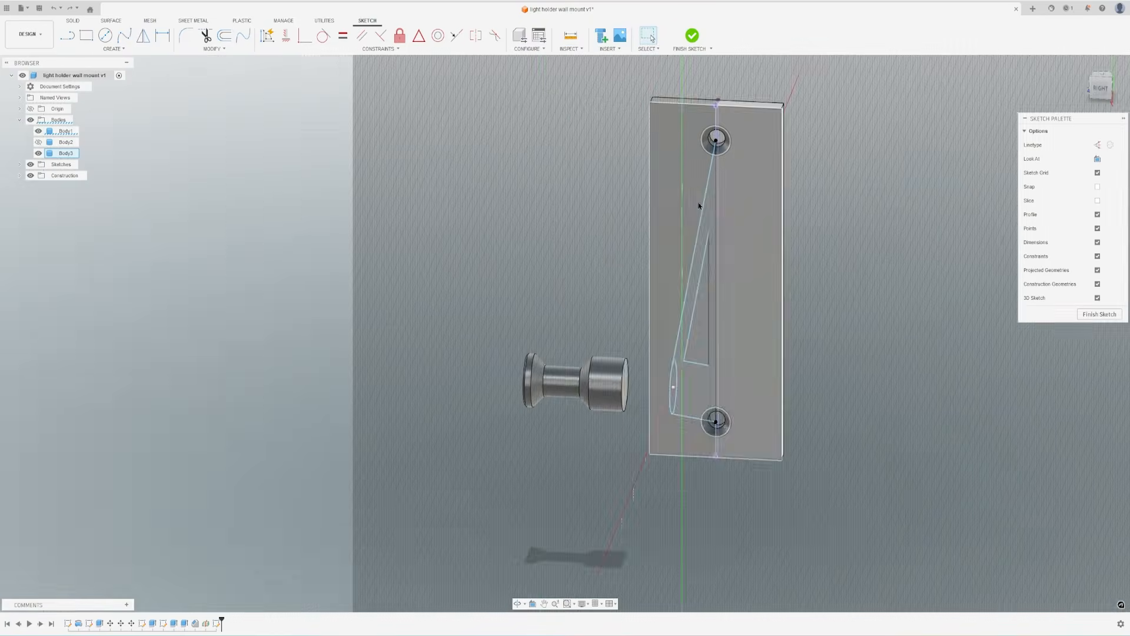
mouse_move(699, 206)
middle_mouse_down("shift")
mouse_move(667, 183)
mouse_move(693, 194)
mouse_move(701, 184)
mouse_move(689, 194)
middle_mouse_up("shift")
left_click(693, 39)
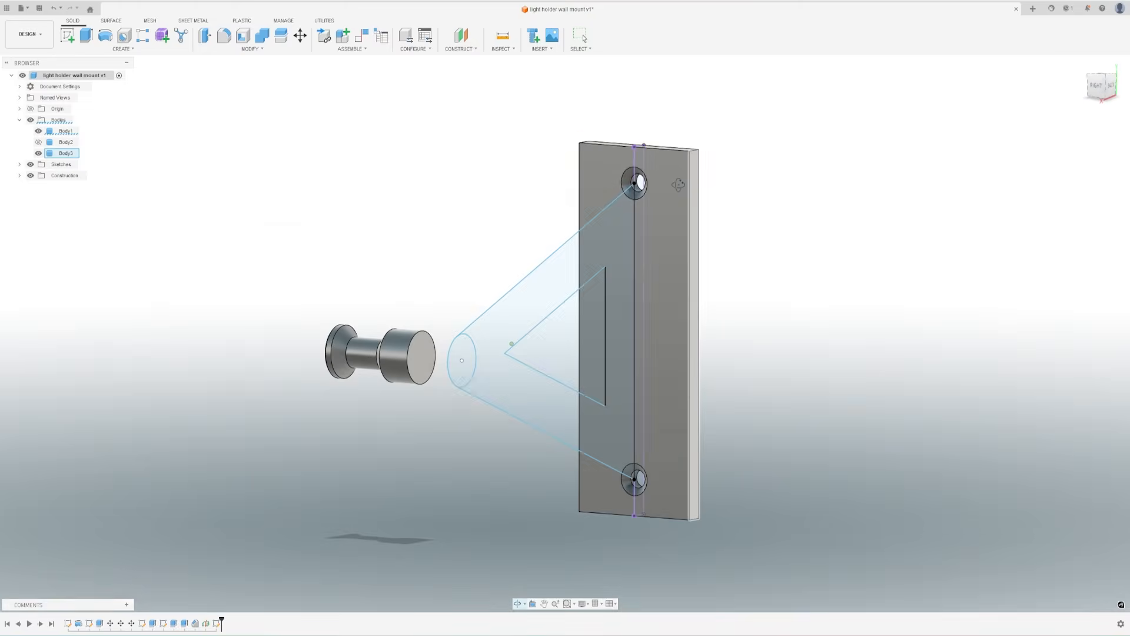
- Examine the pin's shape, its flat end face and its position relative to the bracket sketch from several angles
scroll(347, 359, "up", 8)
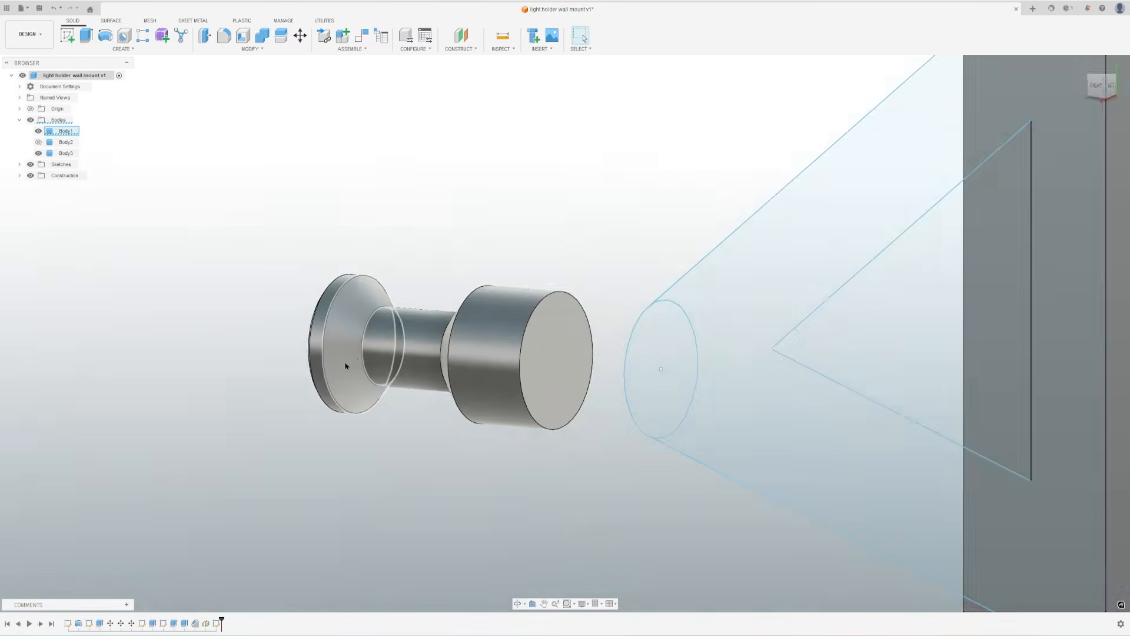
middle_click_drag(434, 369, 486, 391, "shift")
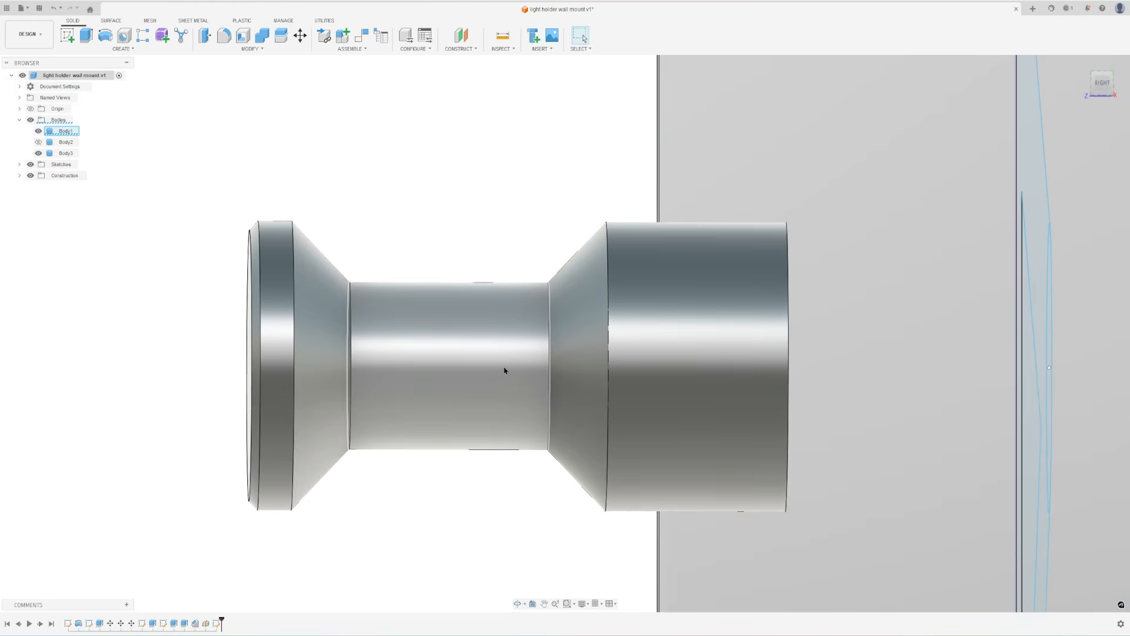
middle_click_drag(640, 360, 780, 338, "shift")
left_click(810, 340)
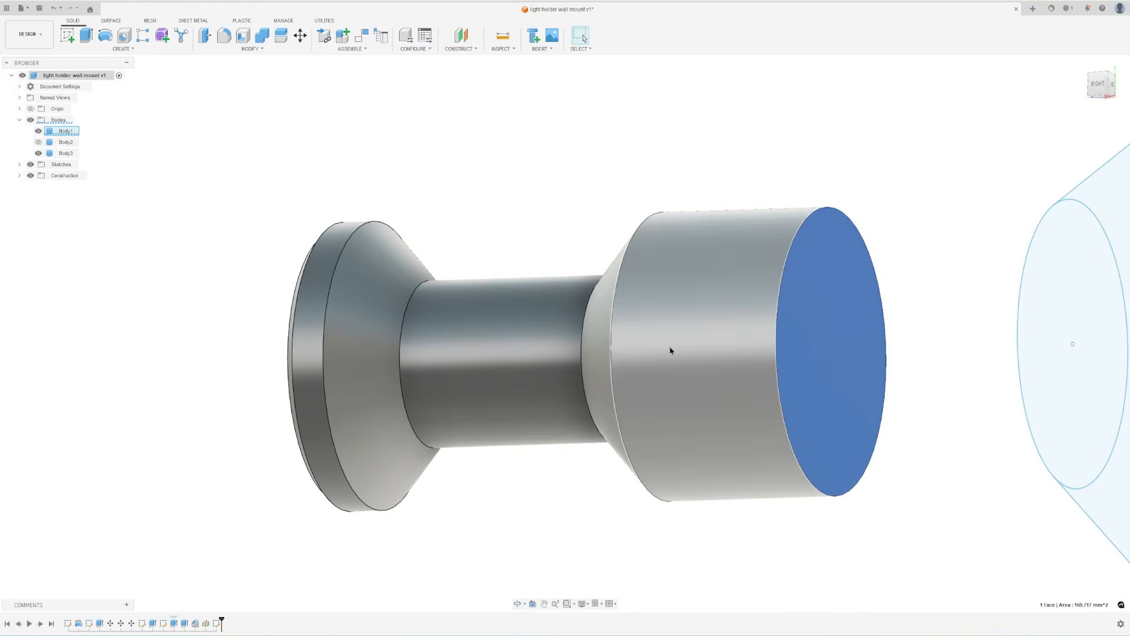
middle_click_drag(463, 351, 585, 361, "shift")
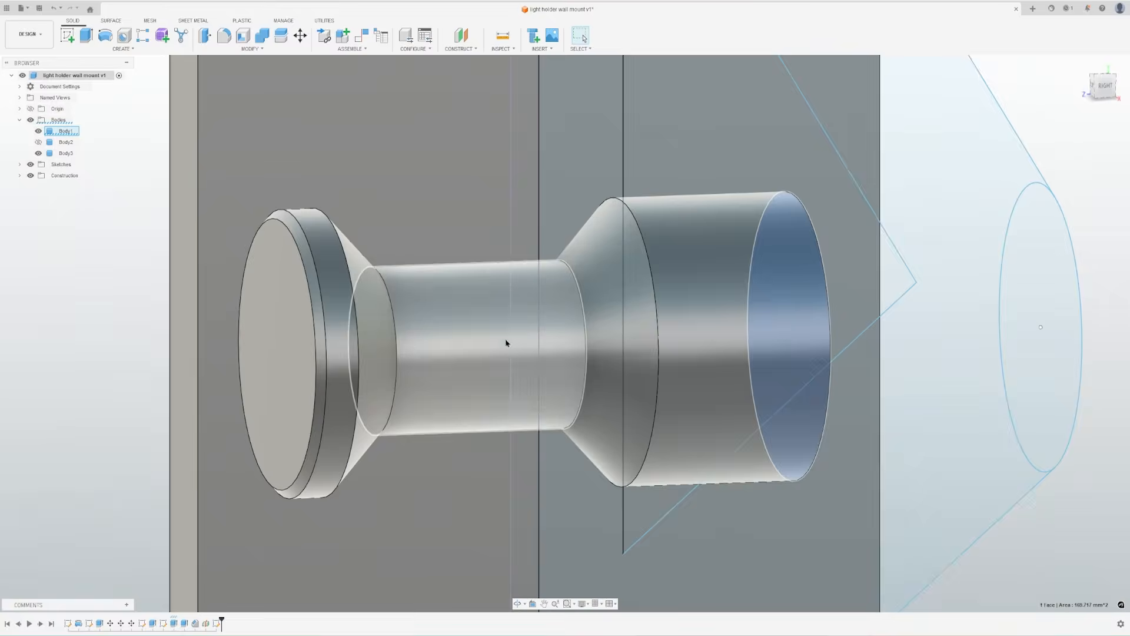
mouse_move(379, 335)
middle_mouse_down("shift")
mouse_move(355, 323)
mouse_move(383, 325)
mouse_move(470, 382)
mouse_move(529, 328)
mouse_move(552, 322)
mouse_move(561, 336)
mouse_move(608, 316)
mouse_move(434, 391)
mouse_move(488, 377)
middle_mouse_up("shift")
scroll(608, 316, "down", 5)
scroll(488, 378, "down", 3)
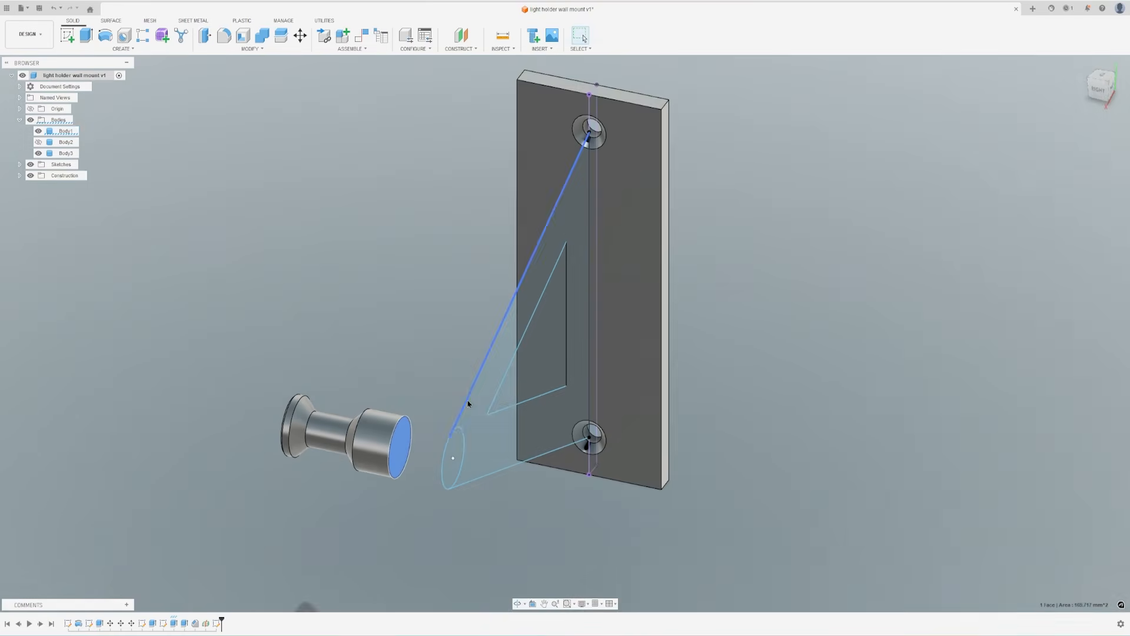
- Extrude the bracket profile and its rounded tip symmetrically by -14.05 mm to meet the pin's end face, using Join
key("e")
key("Escape")
key("e")
left_click(471, 429)
left_click(458, 449)
left_click_drag(461, 458, 402, 445)
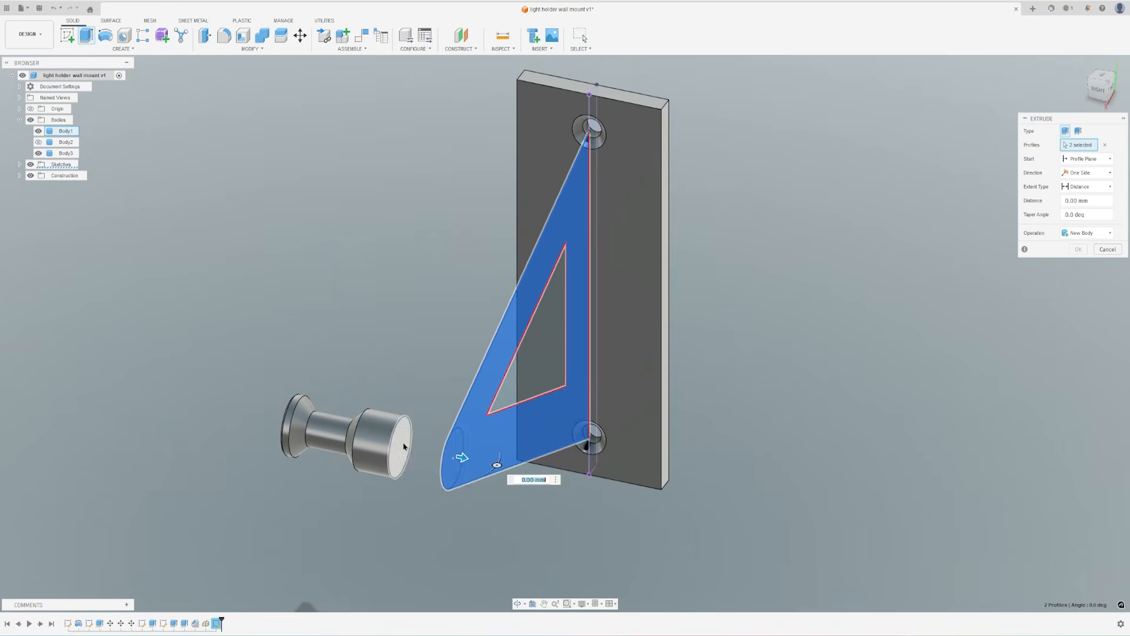
left_click(1095, 175)
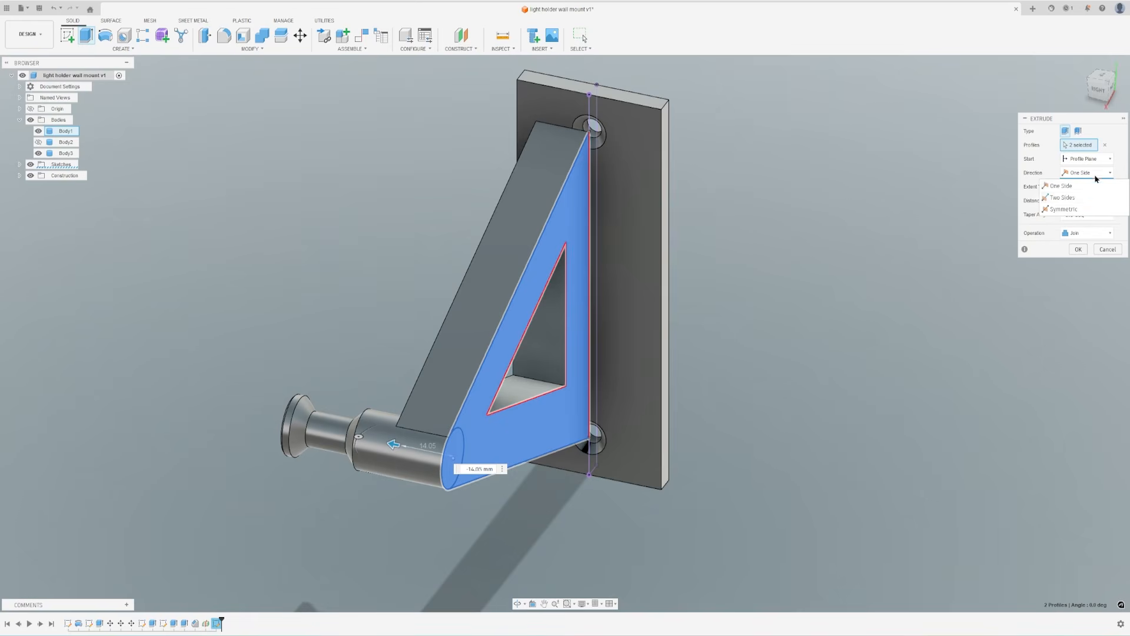
left_click(1085, 210)
left_click(1084, 263)
middle_click_drag(1064, 265, 721, 249, "shift")
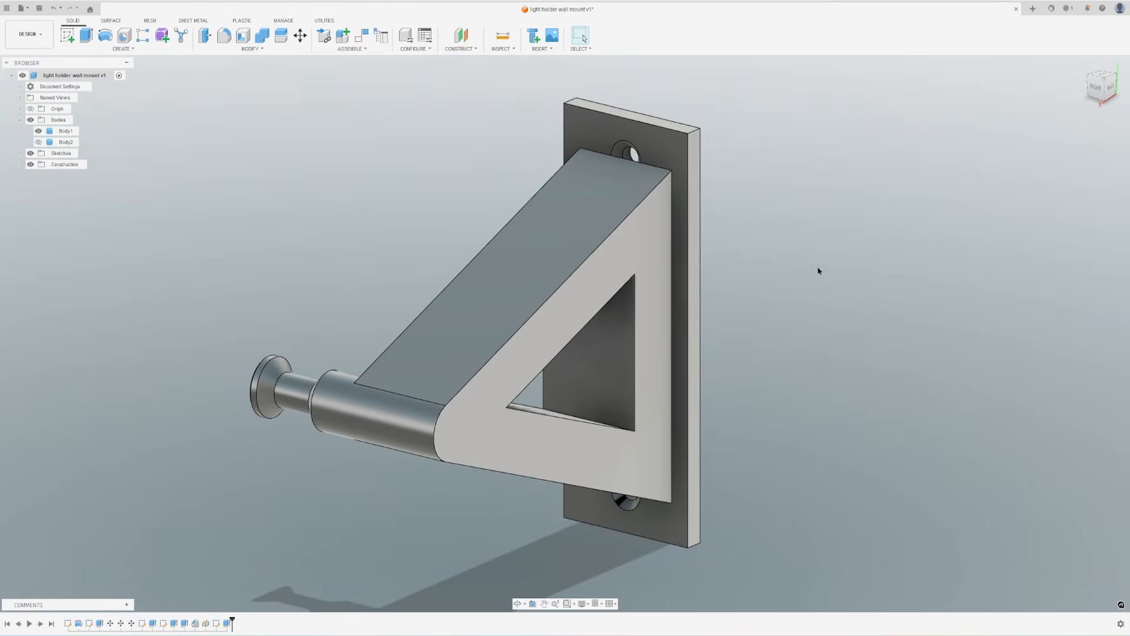
- Extrude the bracket's outer side face by 5 mm with Join, flush with the wall plate's edge
left_click(656, 254)
key("e")
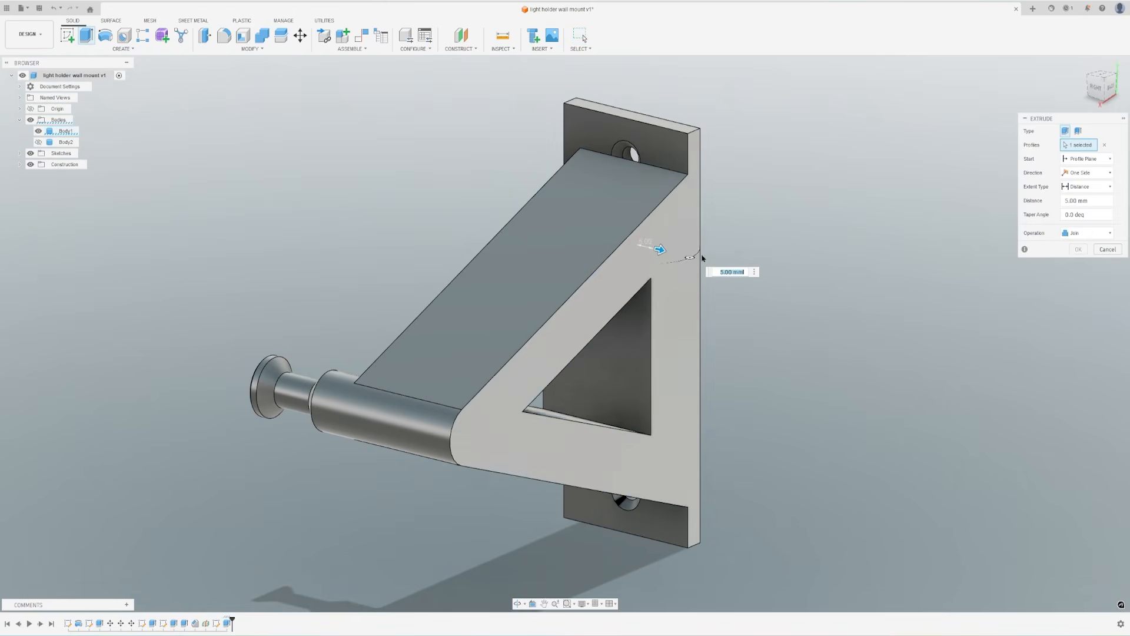
left_click(1077, 250)
- Cut the bracket from its pin-side face with a distance of -33.10 mm + 10 mm, leaving the arm 10 mm thick
middle_click_drag(780, 242, 877, 235, "shift")
key("e")
left_click(449, 309)
mouse_move(450, 298)
middle_mouse_down("shift")
mouse_move(631, 290)
mouse_move(456, 297)
middle_mouse_up("shift")
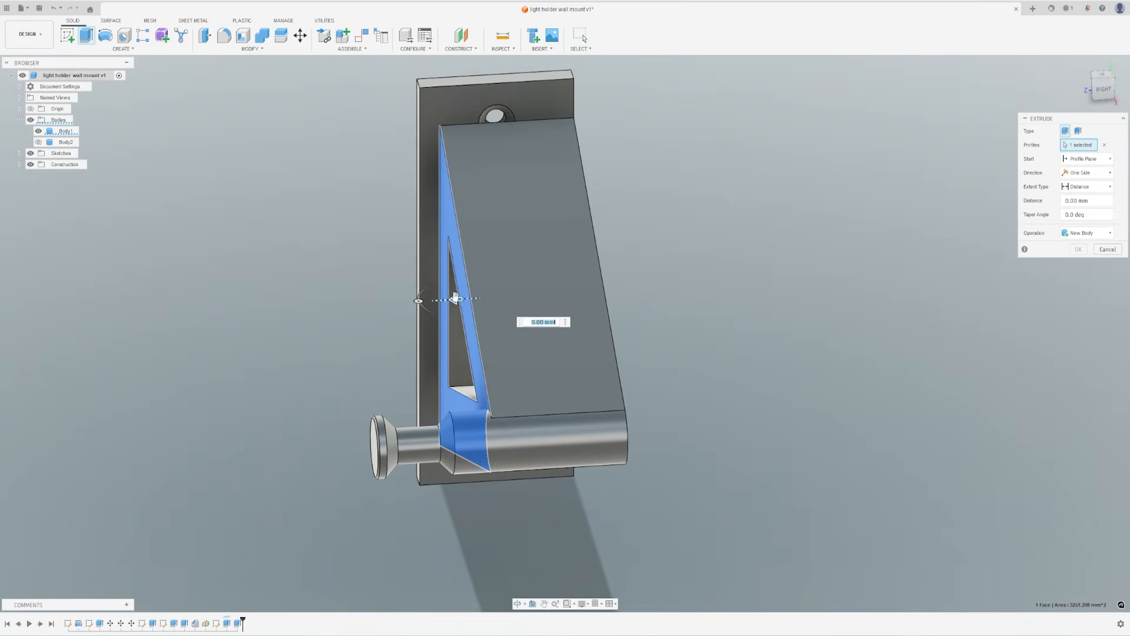
left_click_drag(460, 299, 602, 280)
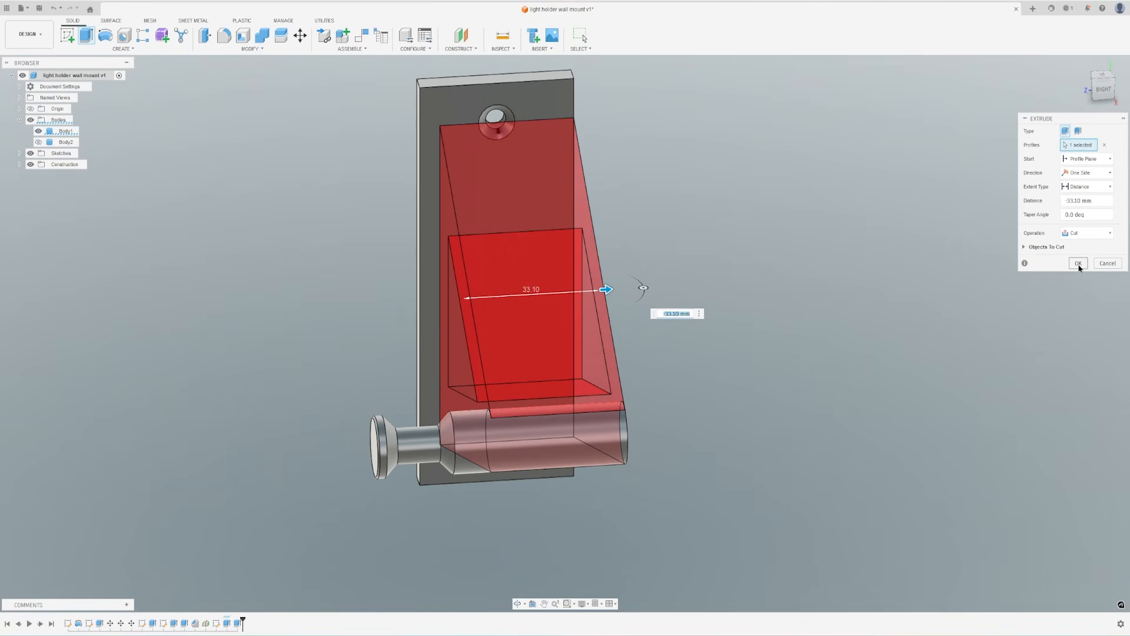
key("Right")
type("+10")
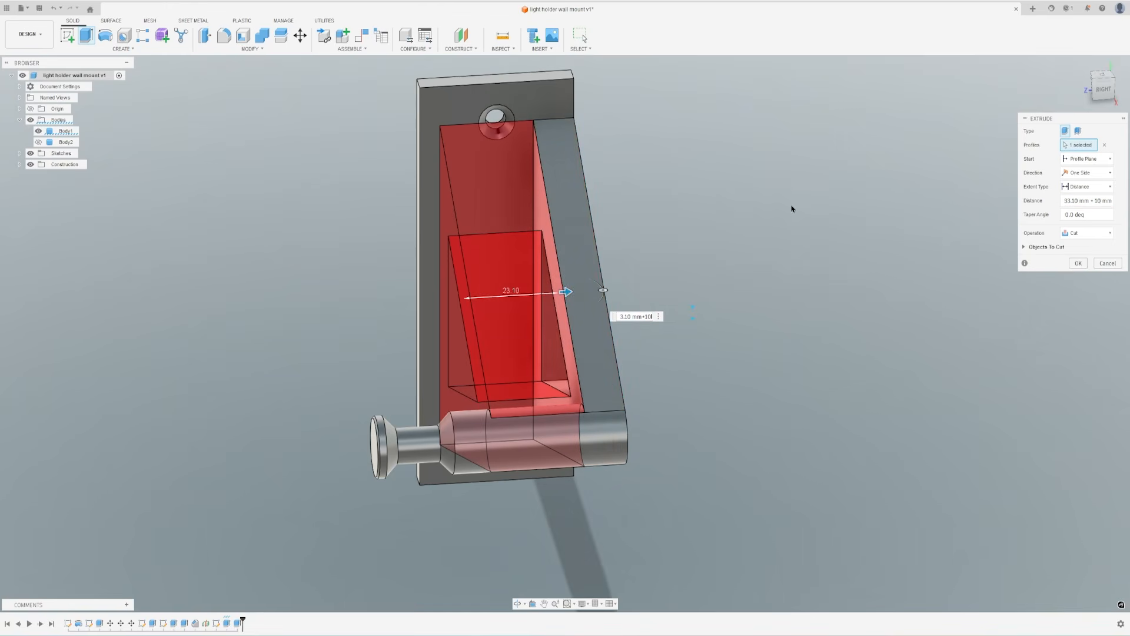
left_click(1079, 263)
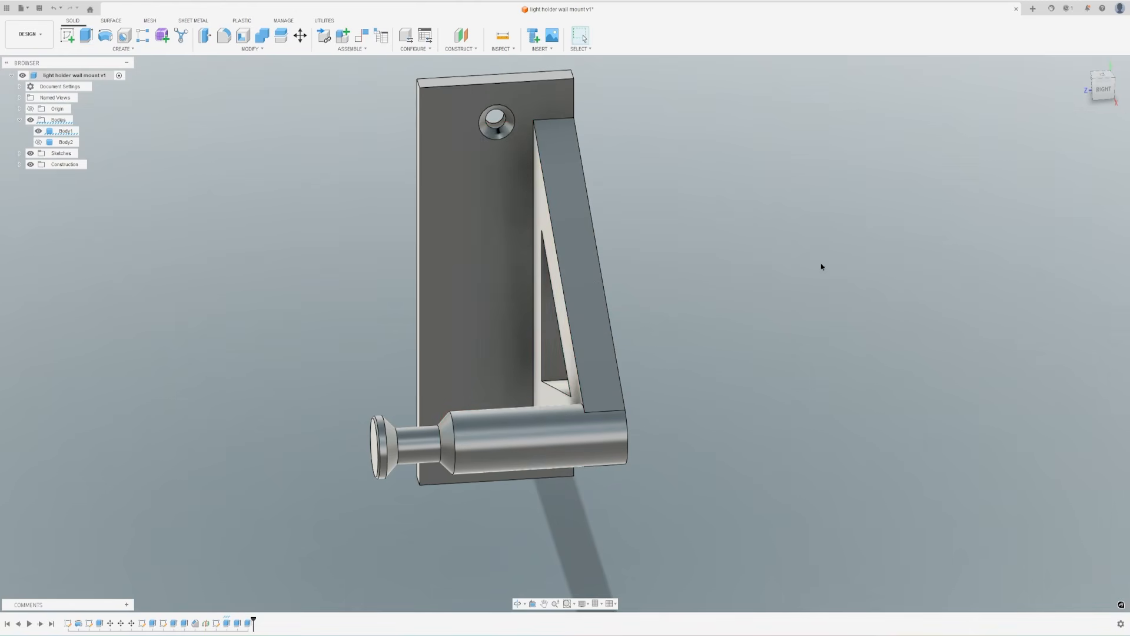
- Edit the symmetric bracket extrusion and change its operation to New Body
mouse_move(786, 283)
middle_mouse_down("shift")
mouse_move(779, 254)
mouse_move(783, 264)
middle_mouse_up("shift")
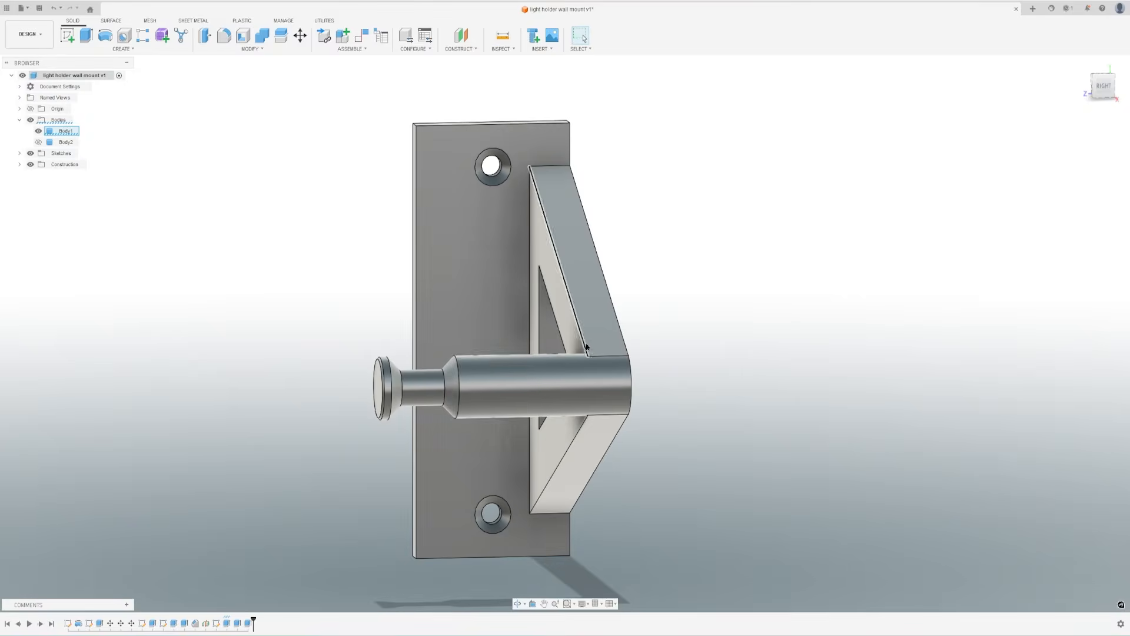
mouse_move(609, 353)
middle_mouse_down("shift")
mouse_move(646, 346)
mouse_move(606, 353)
middle_mouse_up("shift")
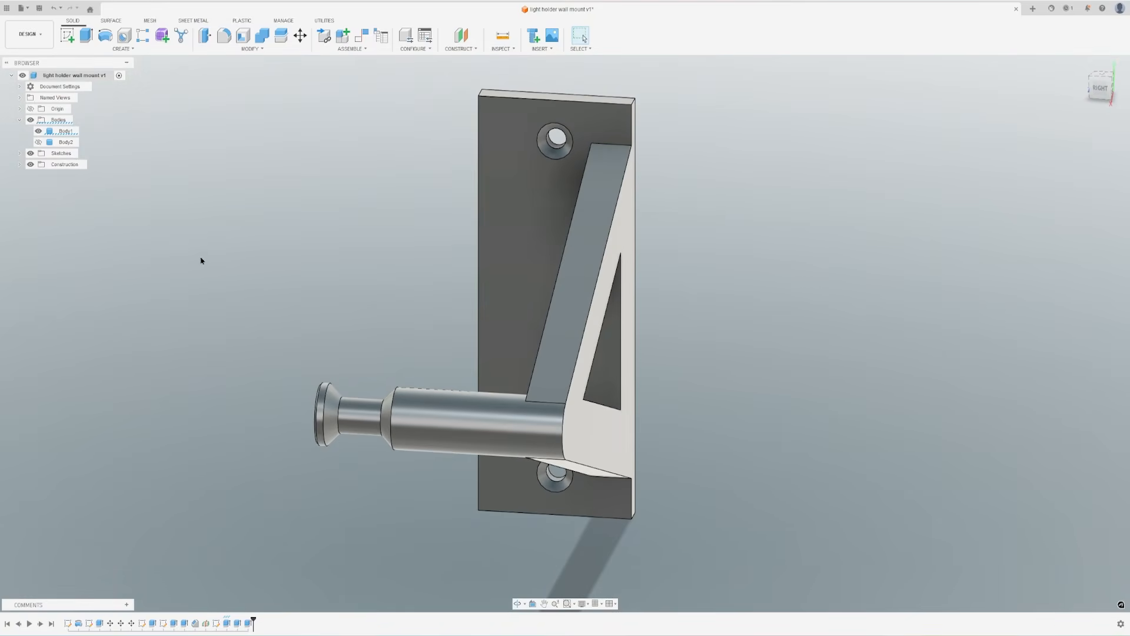
left_click(237, 624)
double_click(247, 627)
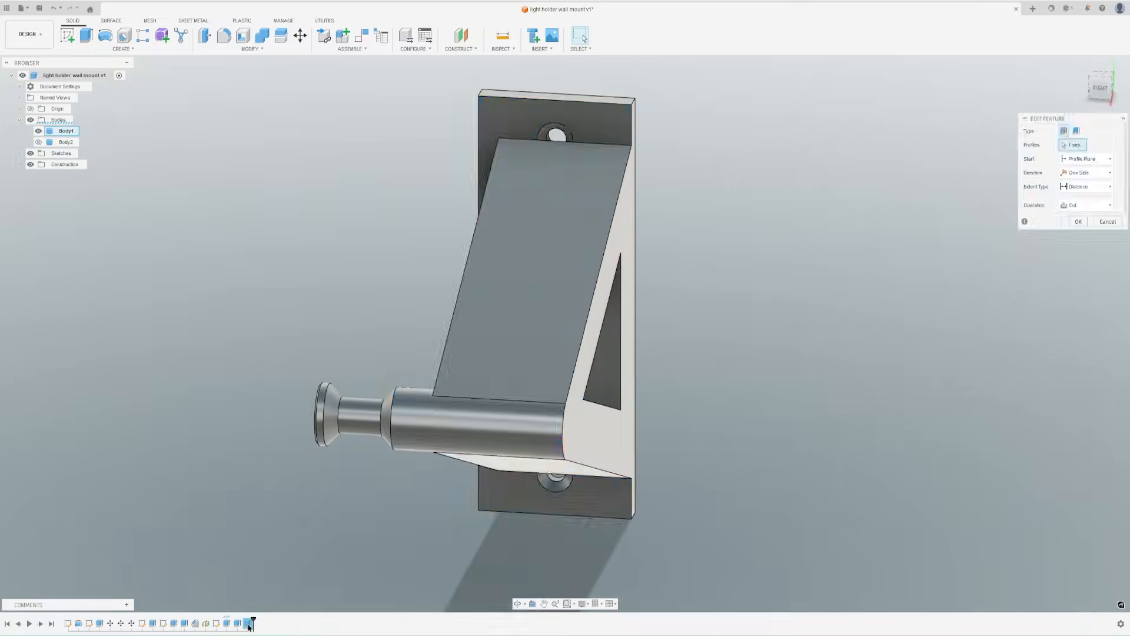
key("Escape")
double_click(226, 625)
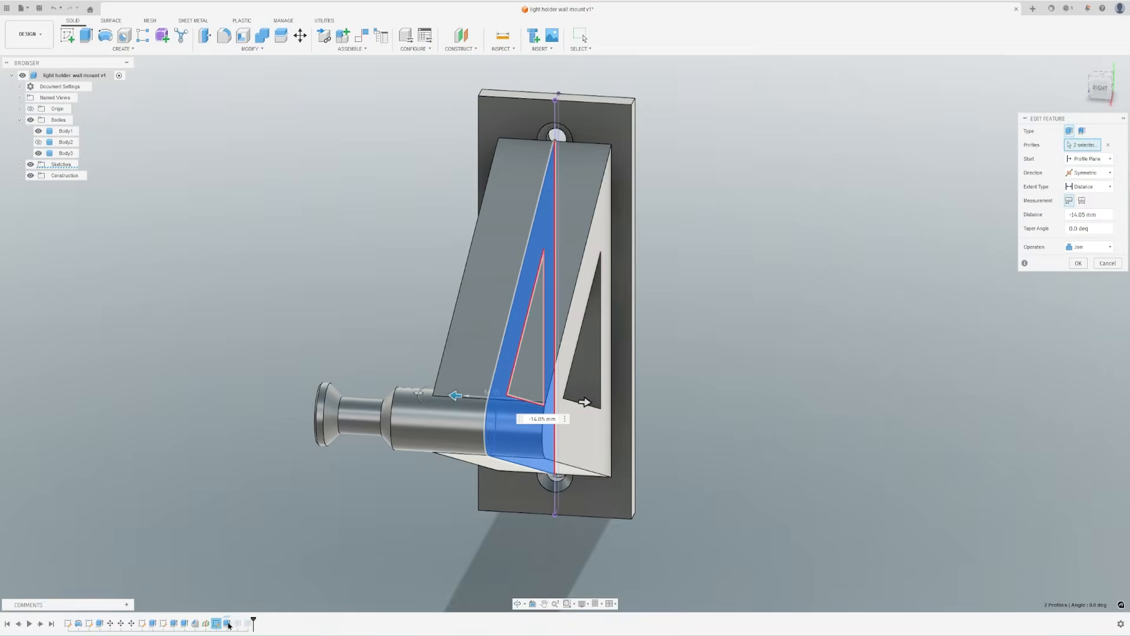
left_click(1076, 246)
left_click(1075, 295)
left_click(1084, 263)
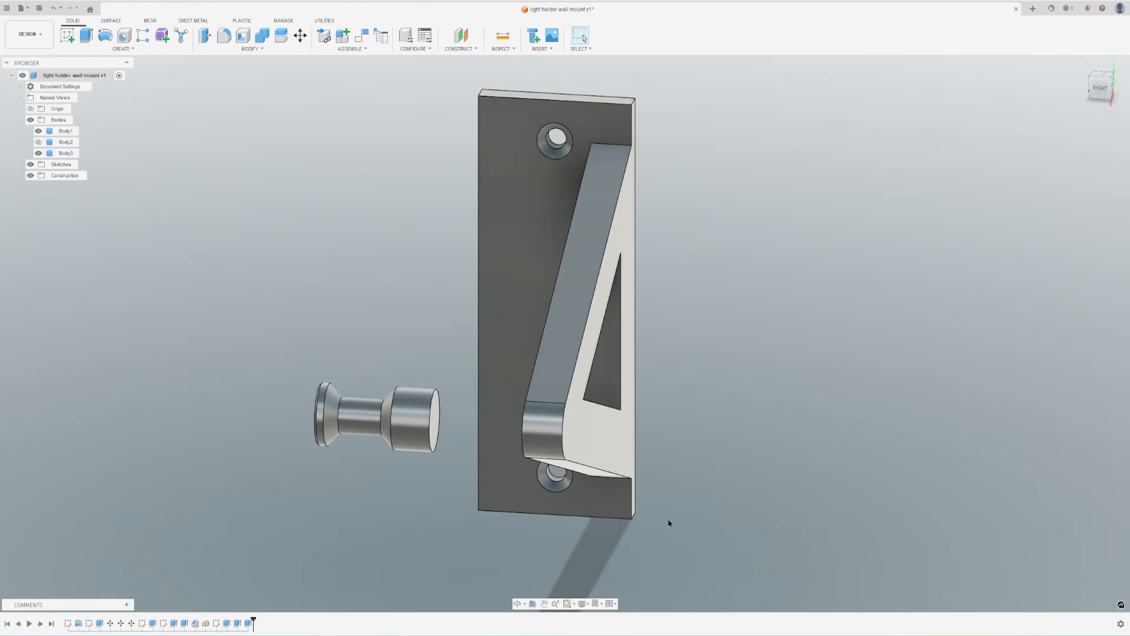
left_click(65, 131)
key("m")
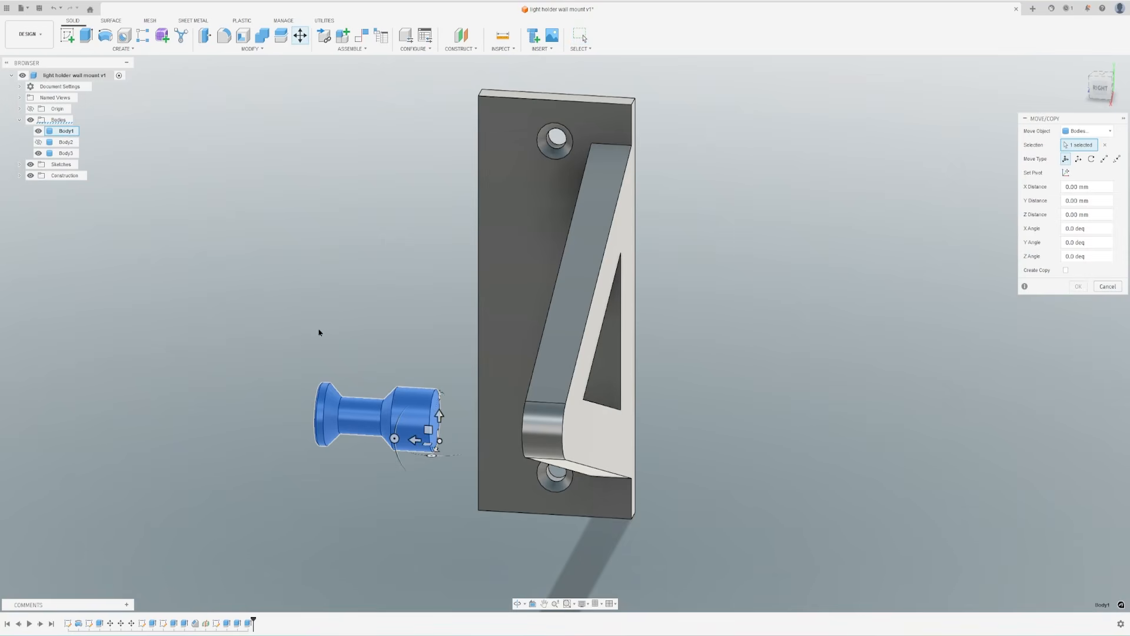
key("Escape")
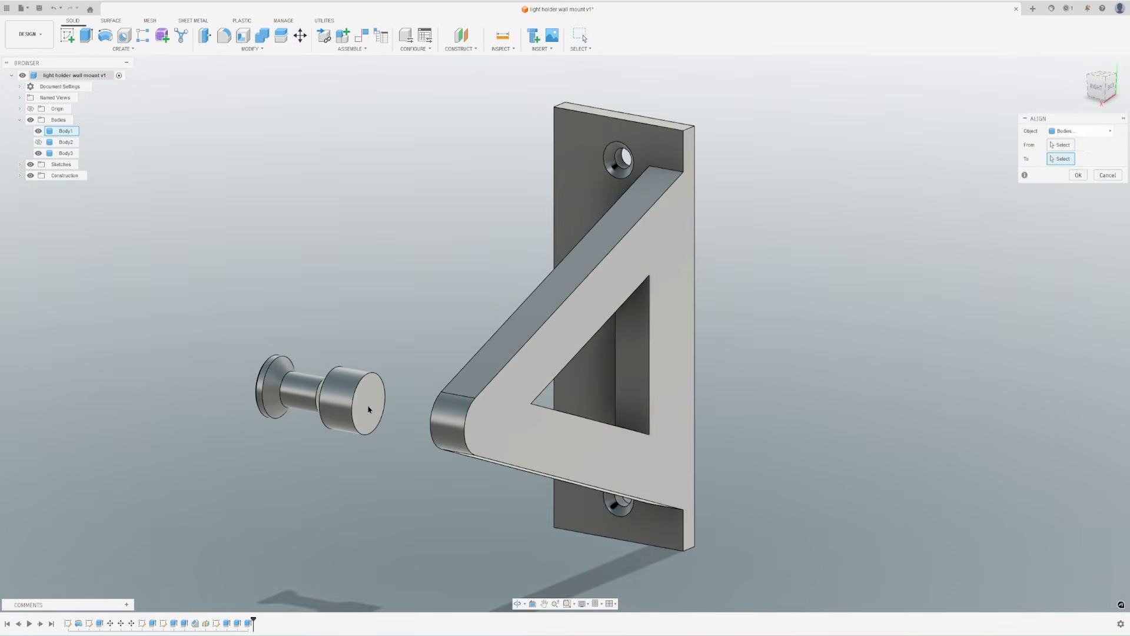
- Align the pin's flat end face with the bracket's pin-side face at the rounded tip
left_click(366, 403)
middle_click_drag(387, 338, 661, 350, "shift")
left_click(672, 355)
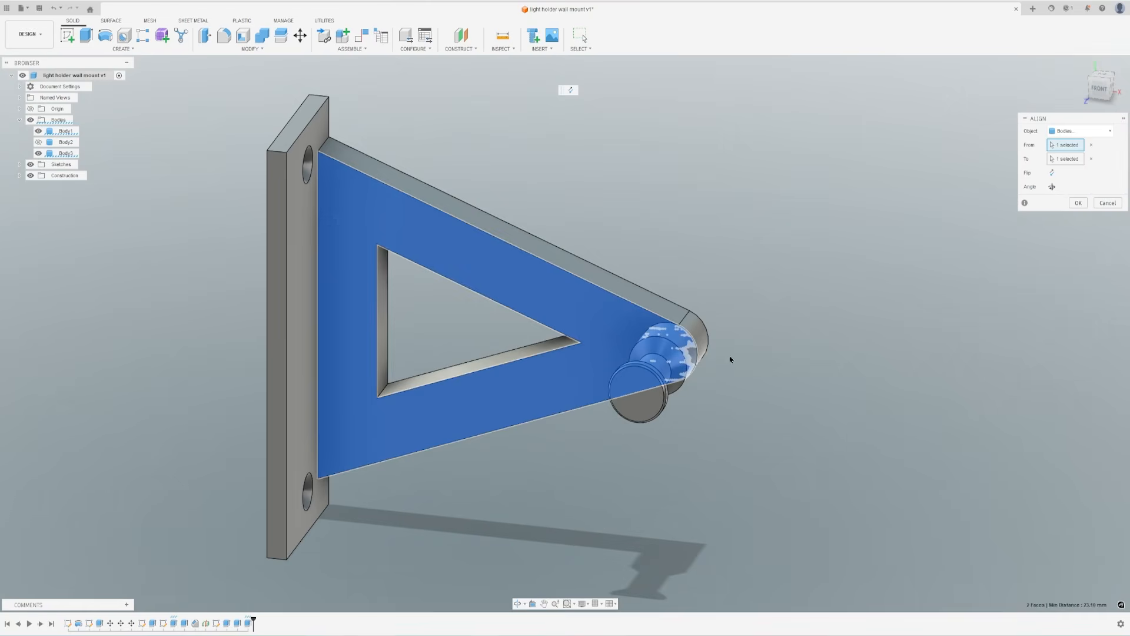
left_click(1078, 203)
- Undo the alignment of the pin to the bracket
middle_click_drag(812, 320, 754, 304, "shift")
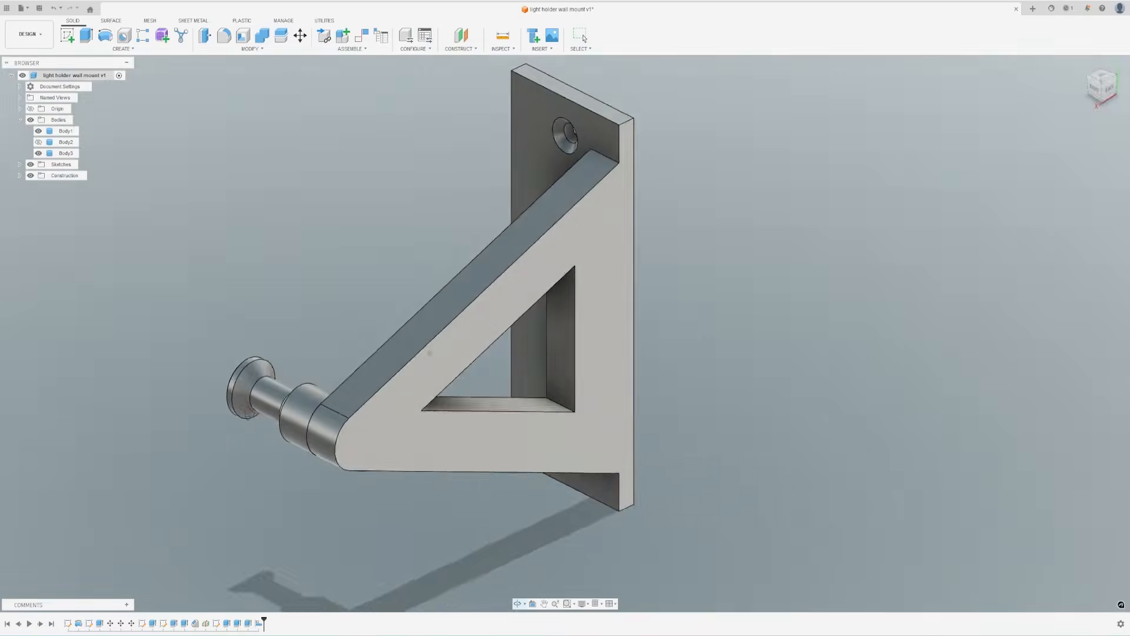
mouse_move(272, 403)
middle_mouse_down("shift")
mouse_move(287, 401)
mouse_move(249, 393)
mouse_move(322, 398)
middle_mouse_up("shift")
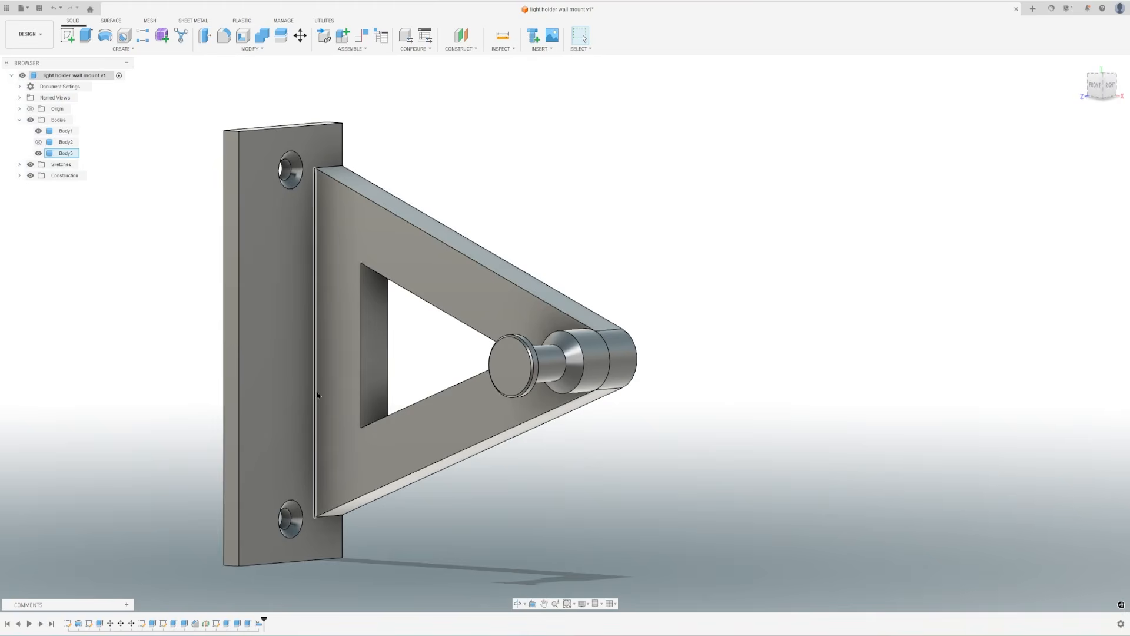
middle_click_drag(318, 393, 264, 404, "shift")
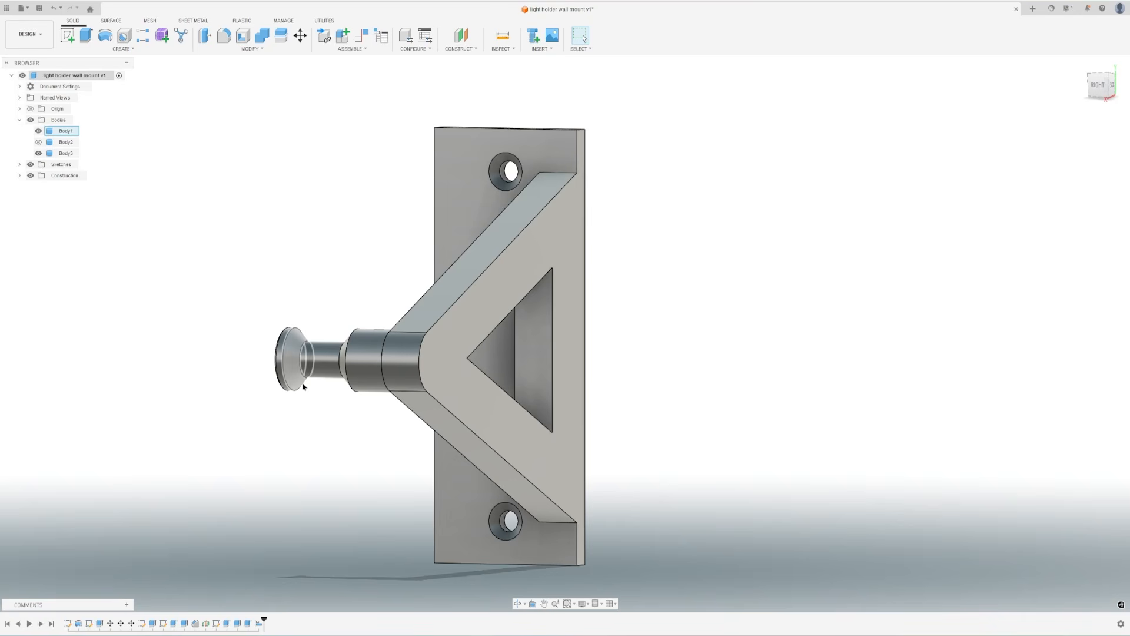
mouse_move(325, 434)
middle_mouse_down("shift")
mouse_move(333, 422)
mouse_move(321, 429)
middle_mouse_up("shift")
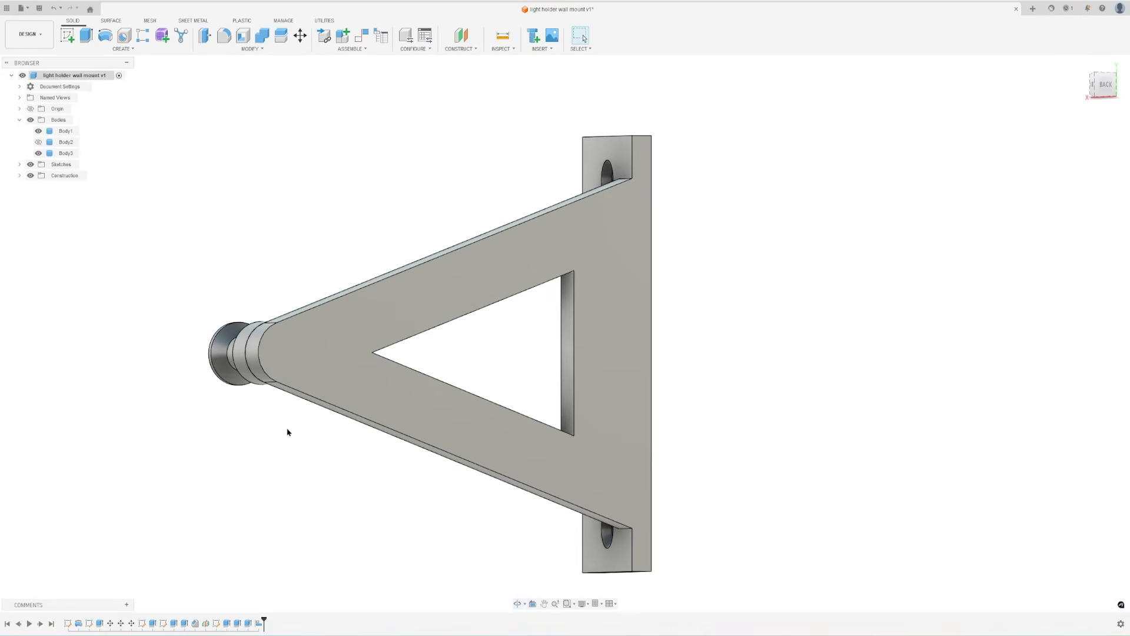
middle_click_drag(332, 436, 418, 368, "shift")
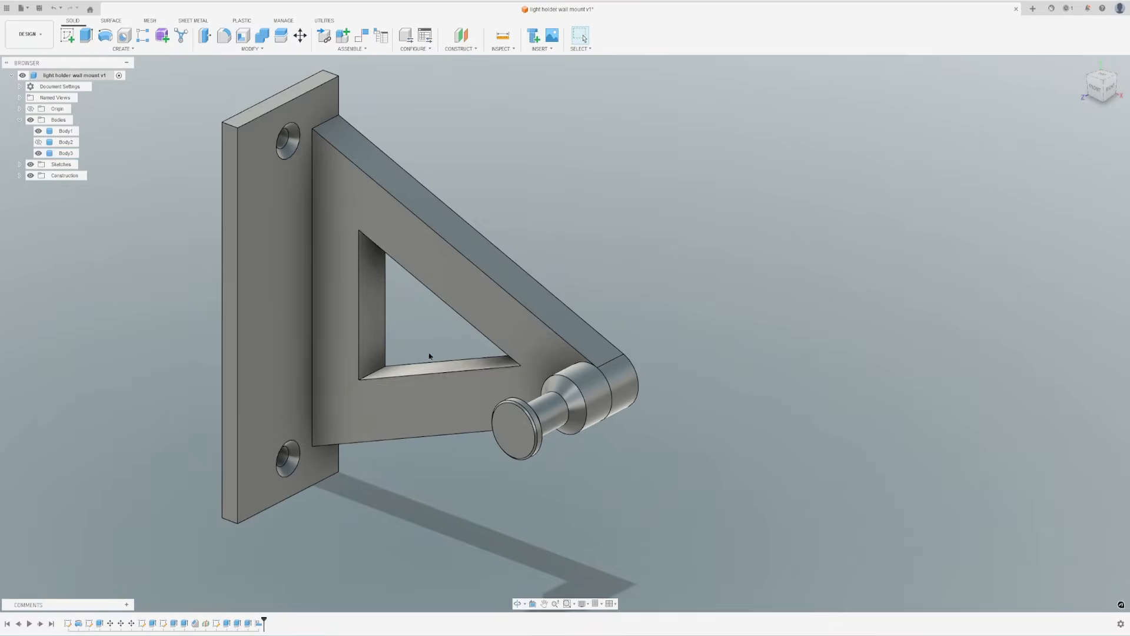
middle_click_drag(541, 383, 472, 365, "shift")
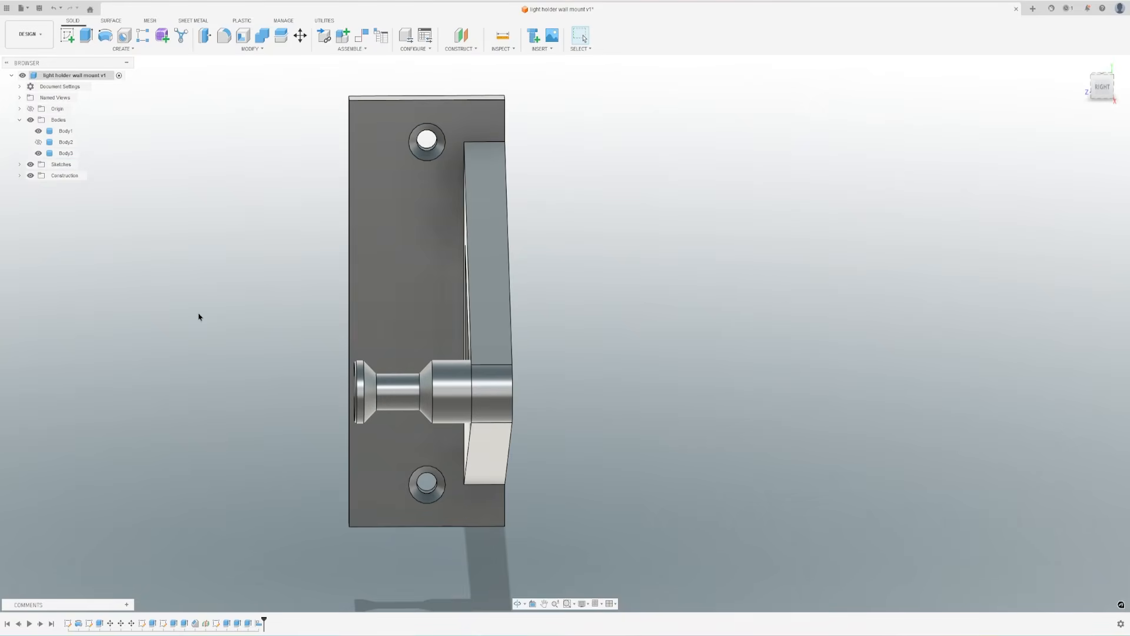
key("ctrl+z")
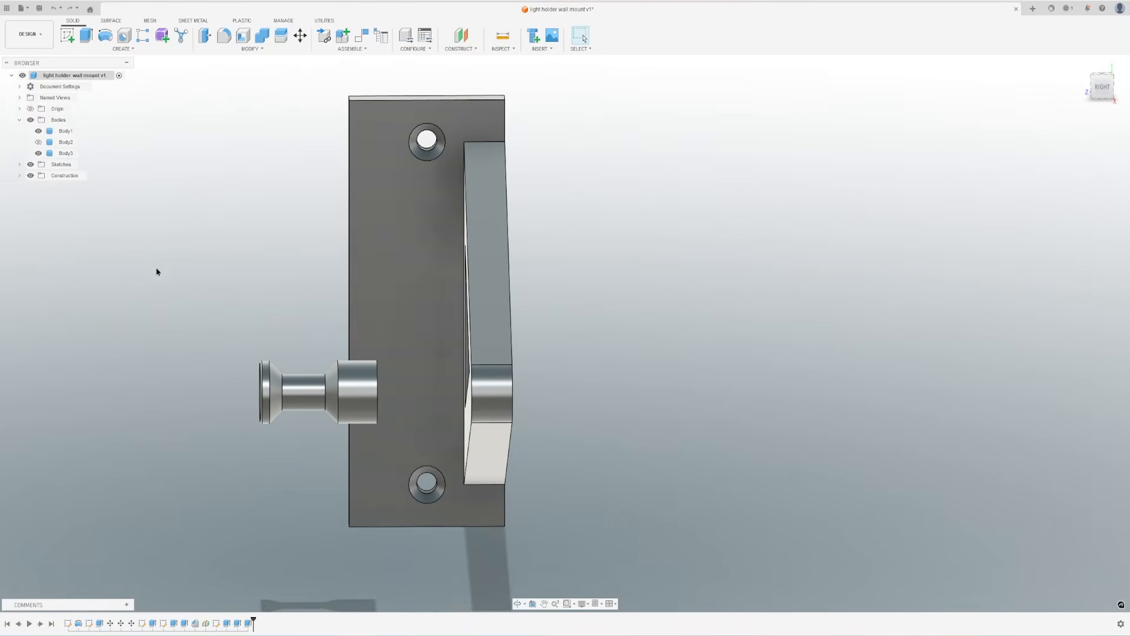
- Try moving the pin body along Z toward the bracket, and undo the move
left_click(63, 134)
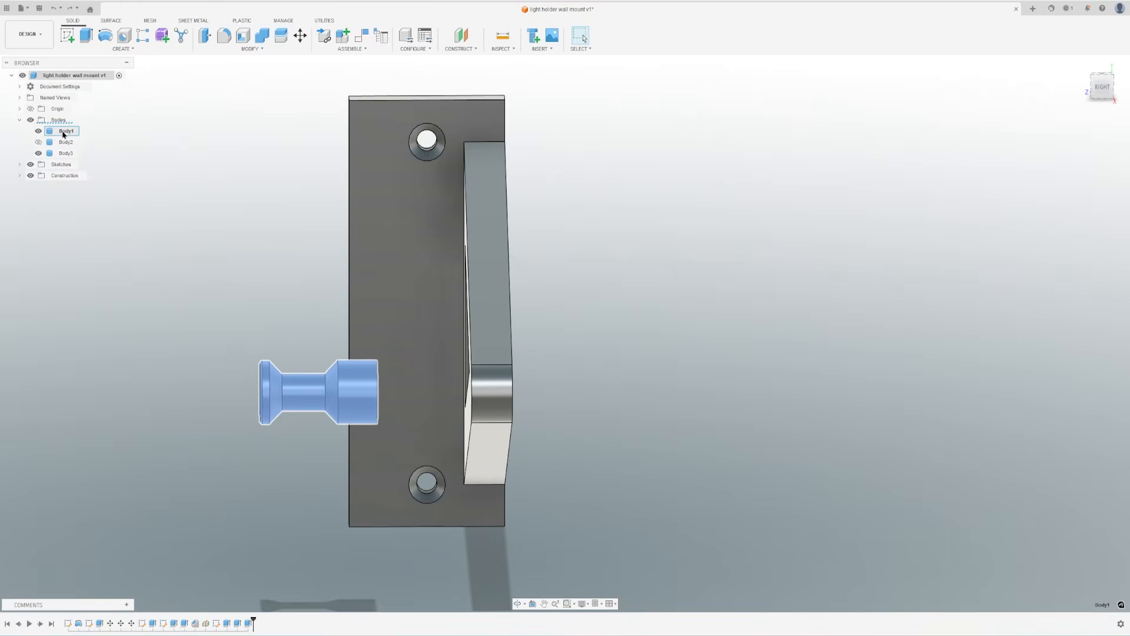
key("m")
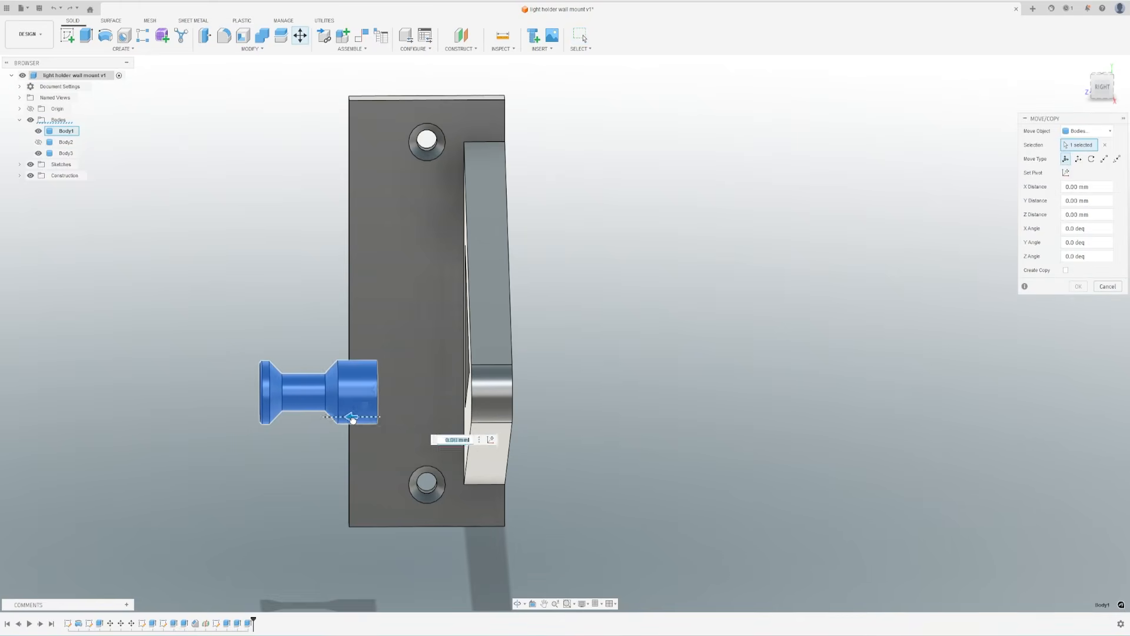
left_click_drag(350, 418, 384, 419)
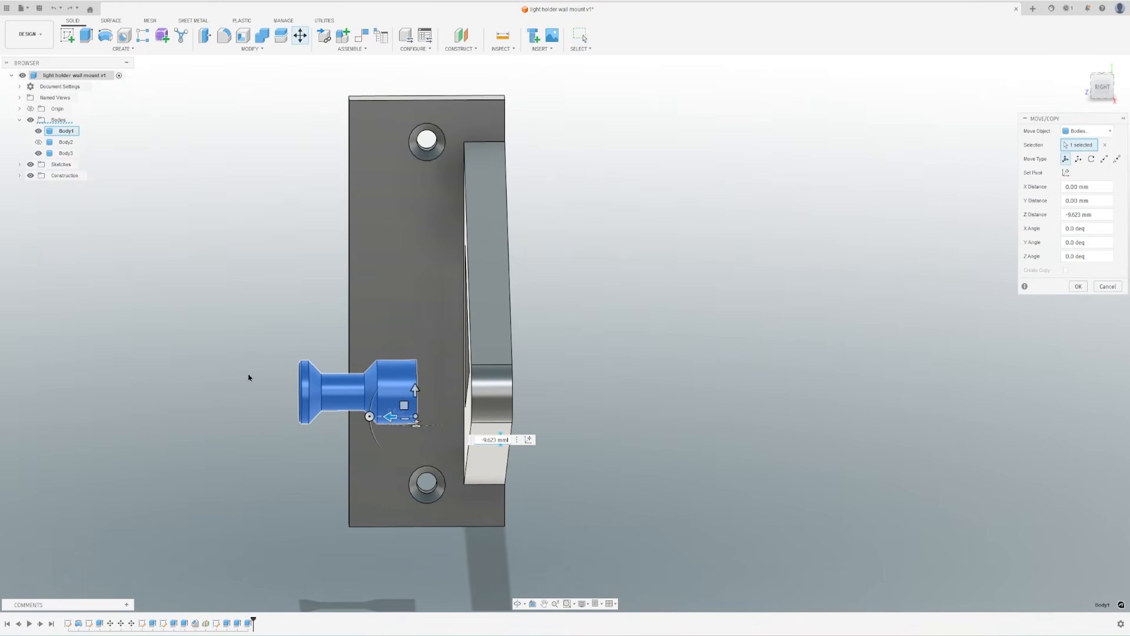
key("Return")
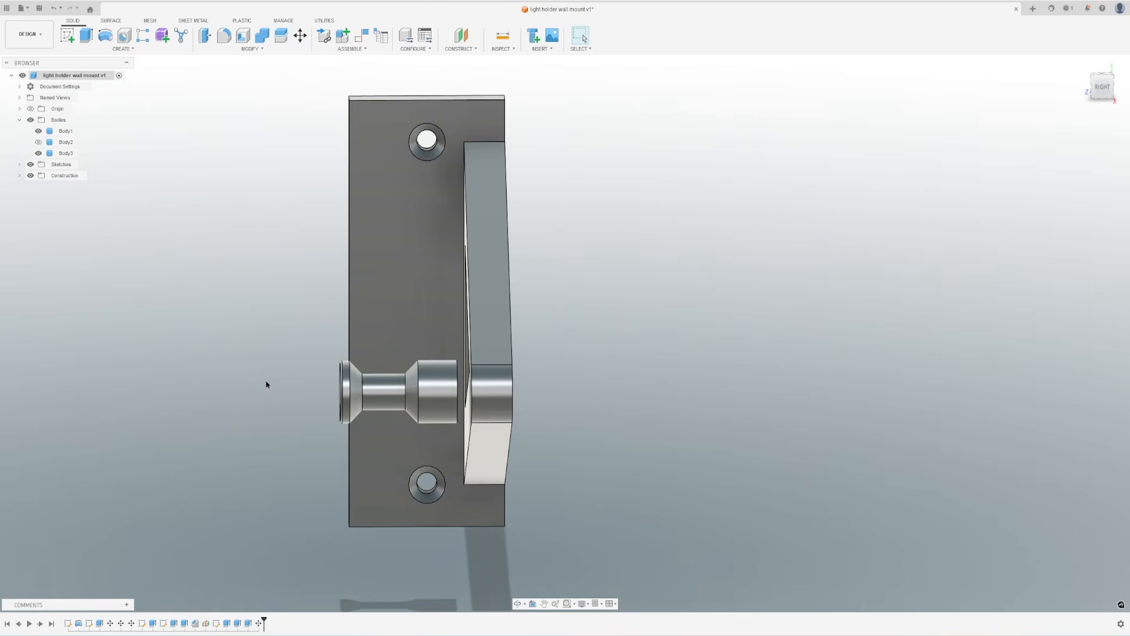
key("ctrl+z")
- Move the pin body about 10 mm along Z toward the bracket
left_click(69, 132)
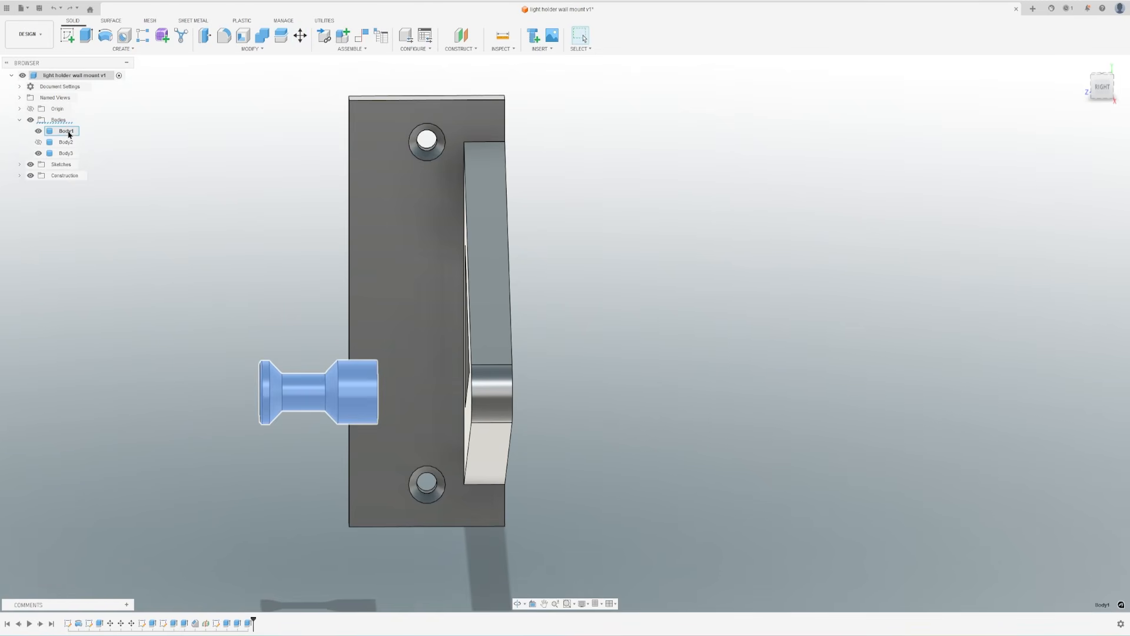
key("m")
left_click_drag(353, 416, 392, 416)
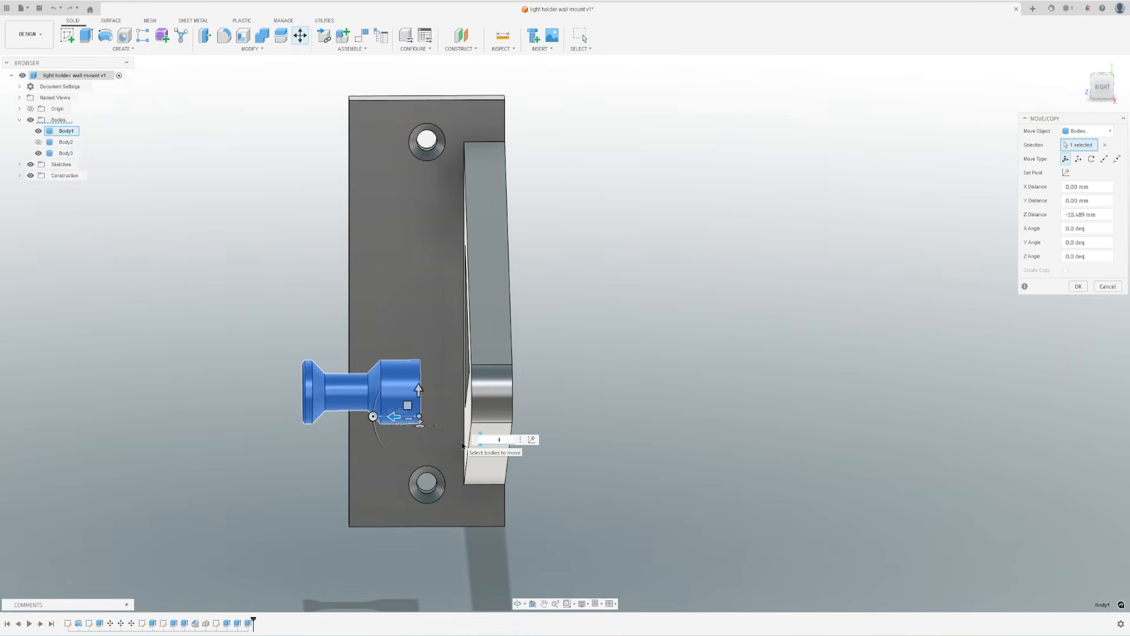
key("Return")
- Extrude a 13.10 mm connection between the bracket and the pin's flat end, using the Join operation
middle_click_drag(230, 258, 202, 260, "shift")
key("e")
left_click(323, 393)
middle_click_drag(324, 393, 511, 335, "shift")
type("13.1")
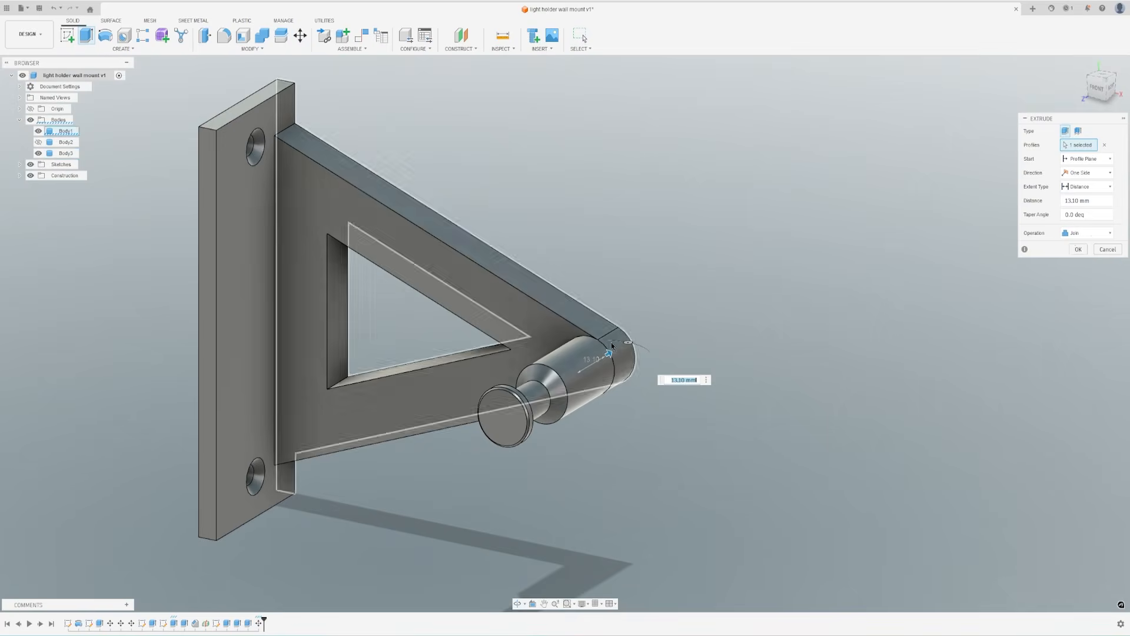
left_click(1080, 251)
- Fillet the long vertical inner edge where the bracket's pin-side face meets the screw plate with a 5 mm radius
middle_click_drag(645, 318, 553, 267, "shift")
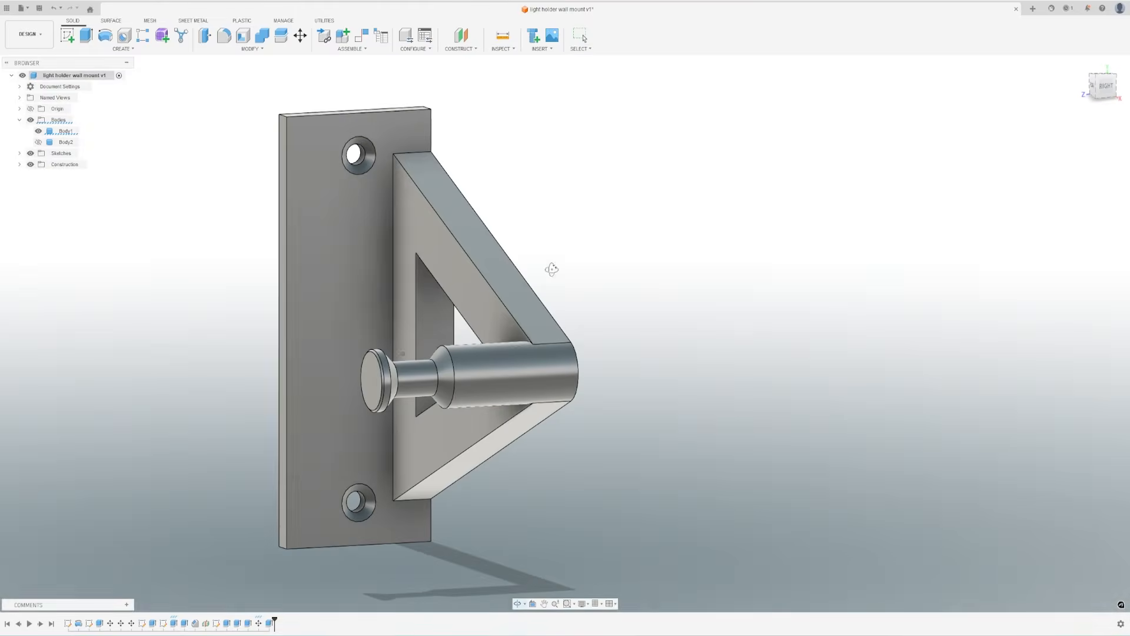
left_click(227, 36)
left_click(391, 231)
middle_click_drag(391, 232, 399, 163, "shift")
left_click_drag(399, 166, 399, 170)
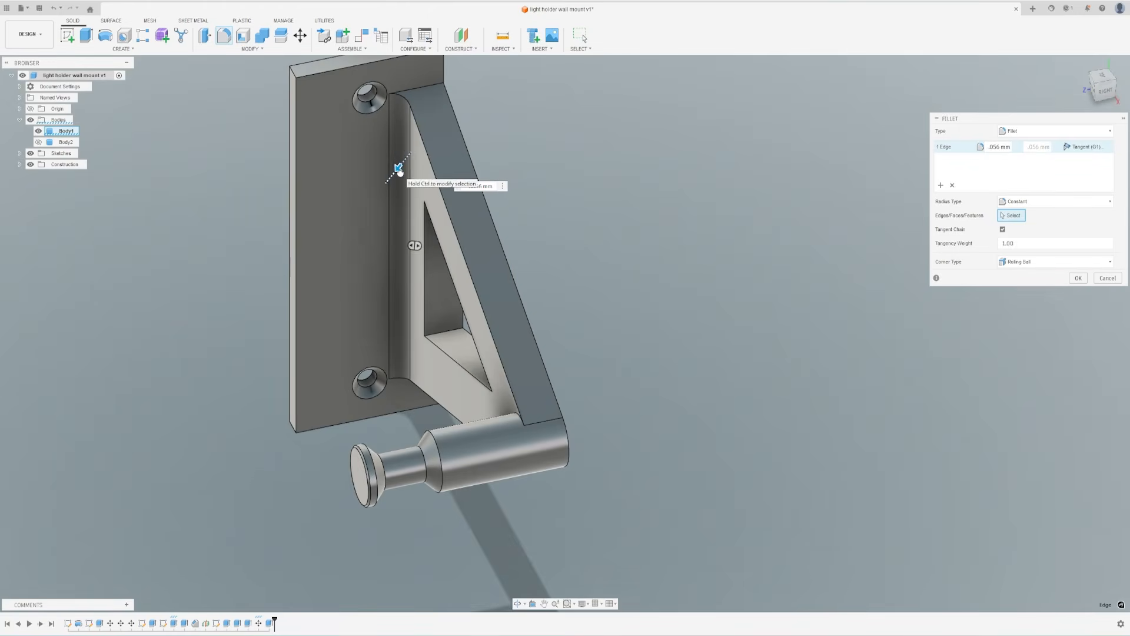
scroll(398, 169, "up", 4)
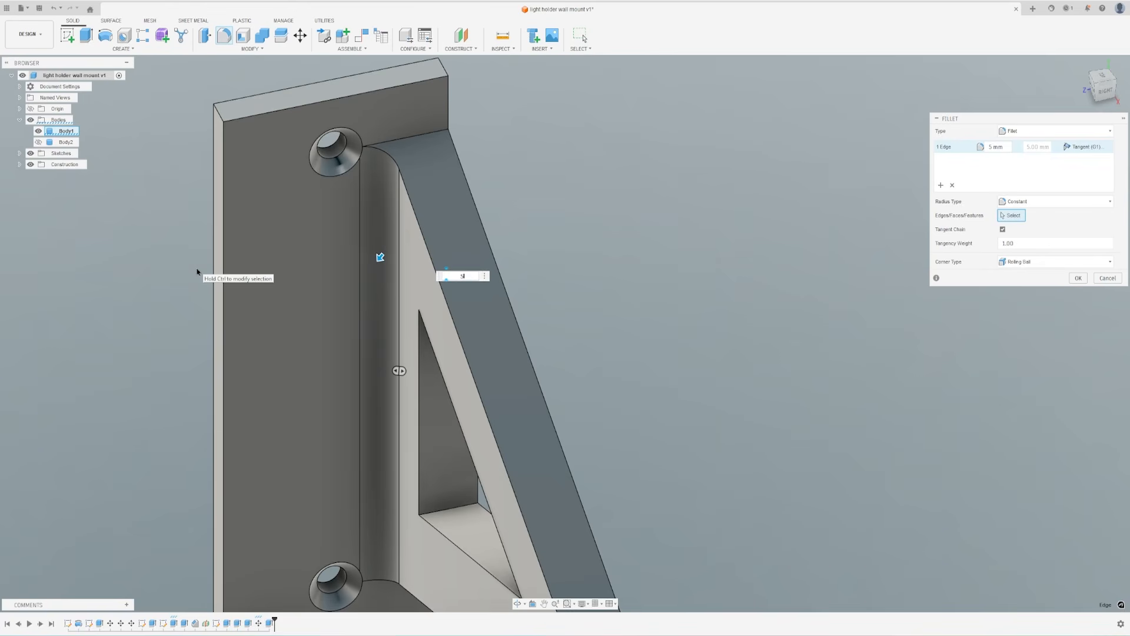
mouse_move(190, 222)
middle_mouse_down("shift")
mouse_move(172, 197)
mouse_move(191, 192)
mouse_move(182, 202)
middle_mouse_up("shift")
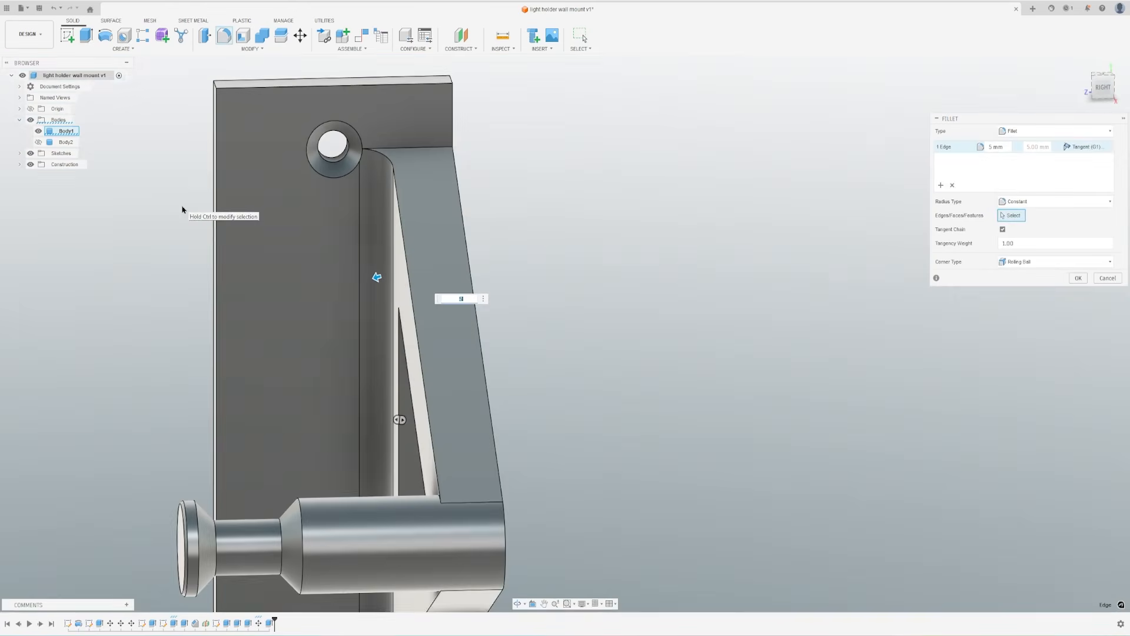
key("Return")
- Fillet the bracket's upper edge at the screw plate with a 5 mm radius, and fillet the matching lower edge
right_click(450, 147)
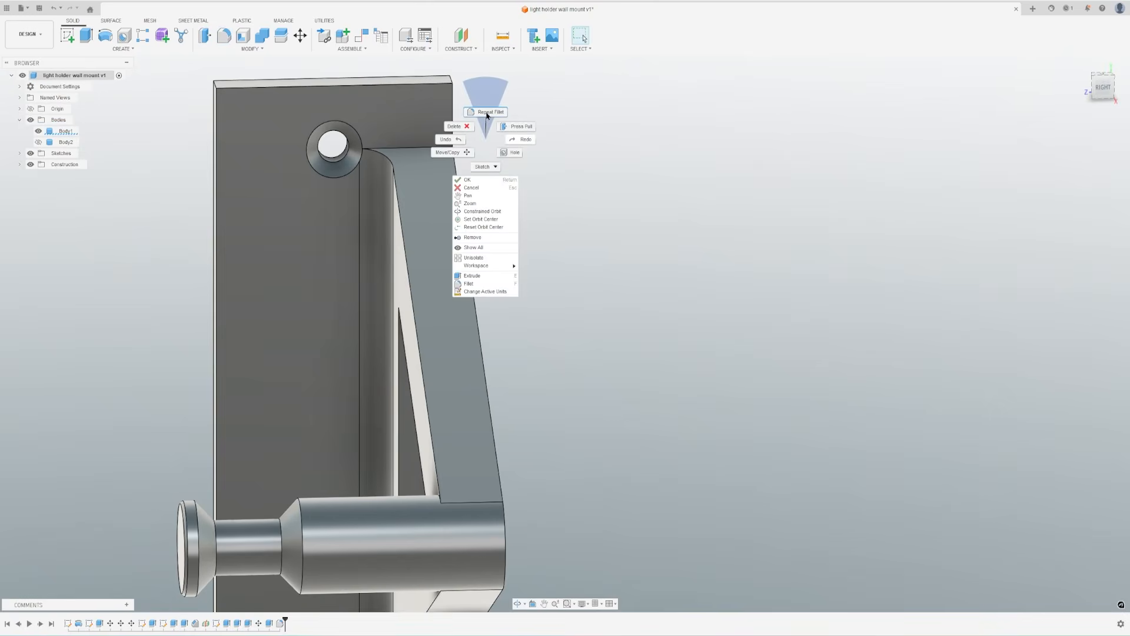
left_click(478, 108)
type("5")
key("Return")
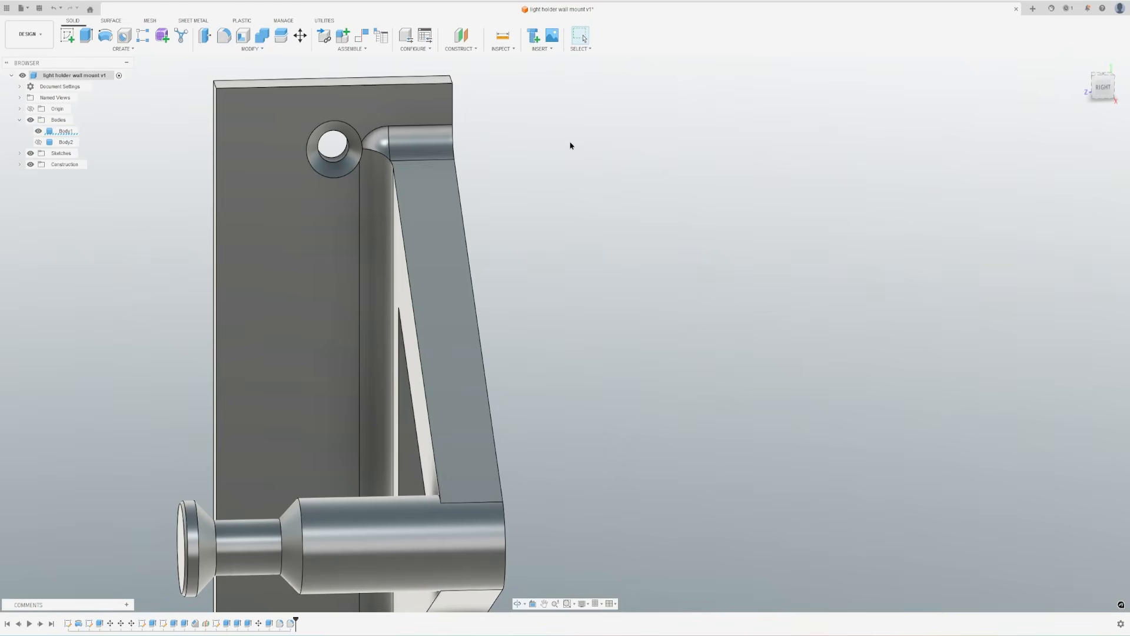
middle_click_drag(563, 146, 465, 380, "shift")
key("f")
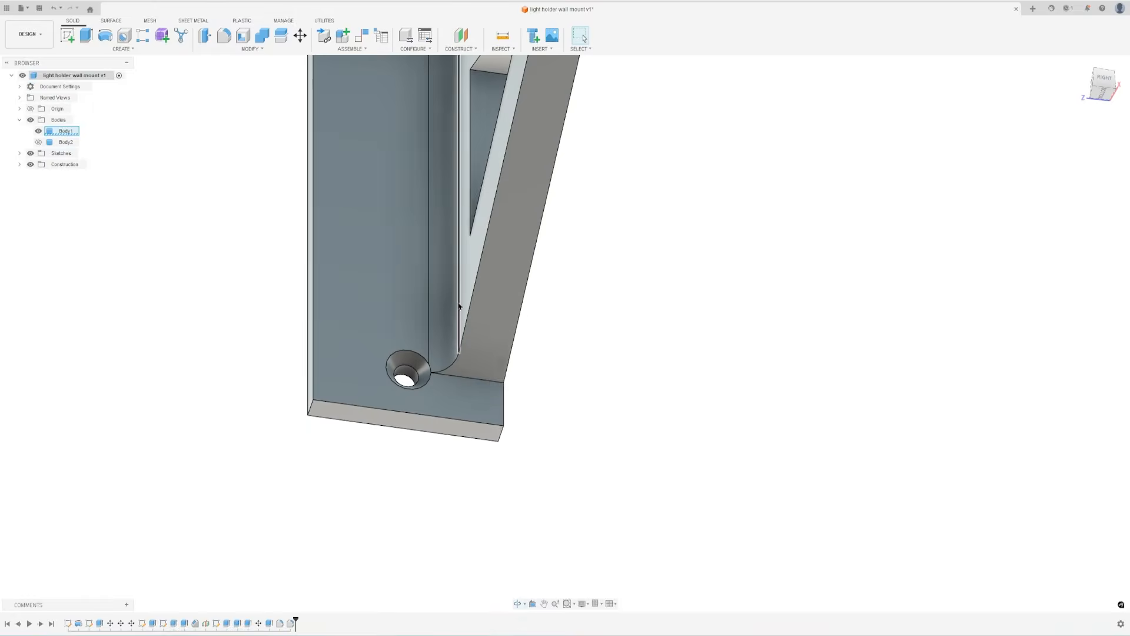
key("Escape")
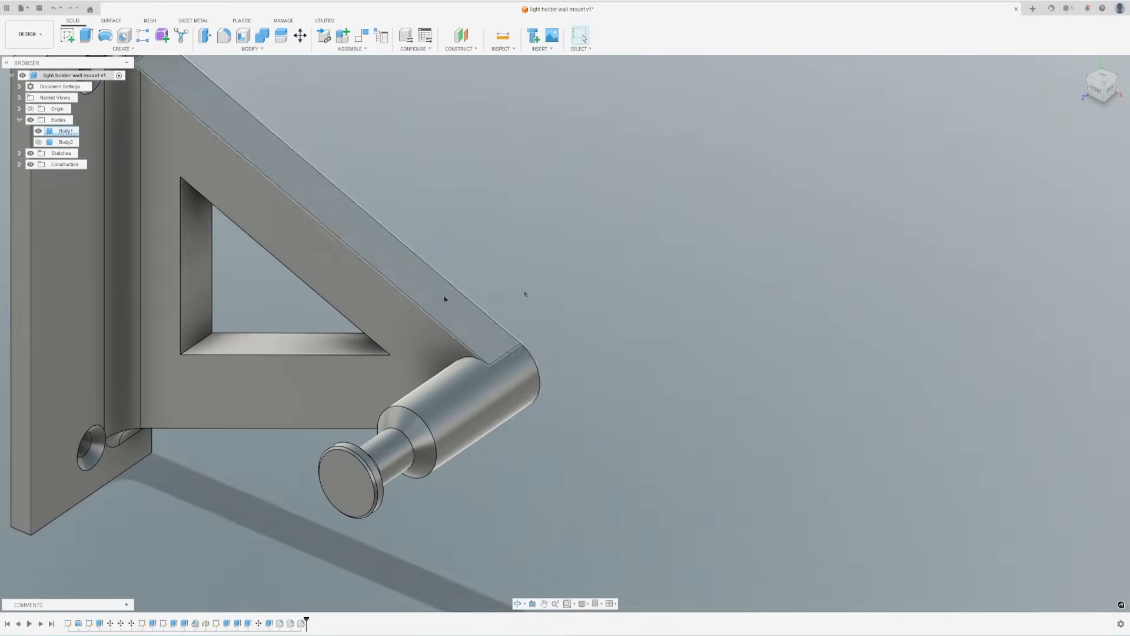
- Fillet the edge where the pin meets the bracket's face with a 5 mm radius
right_click(524, 294)
left_click(530, 263)
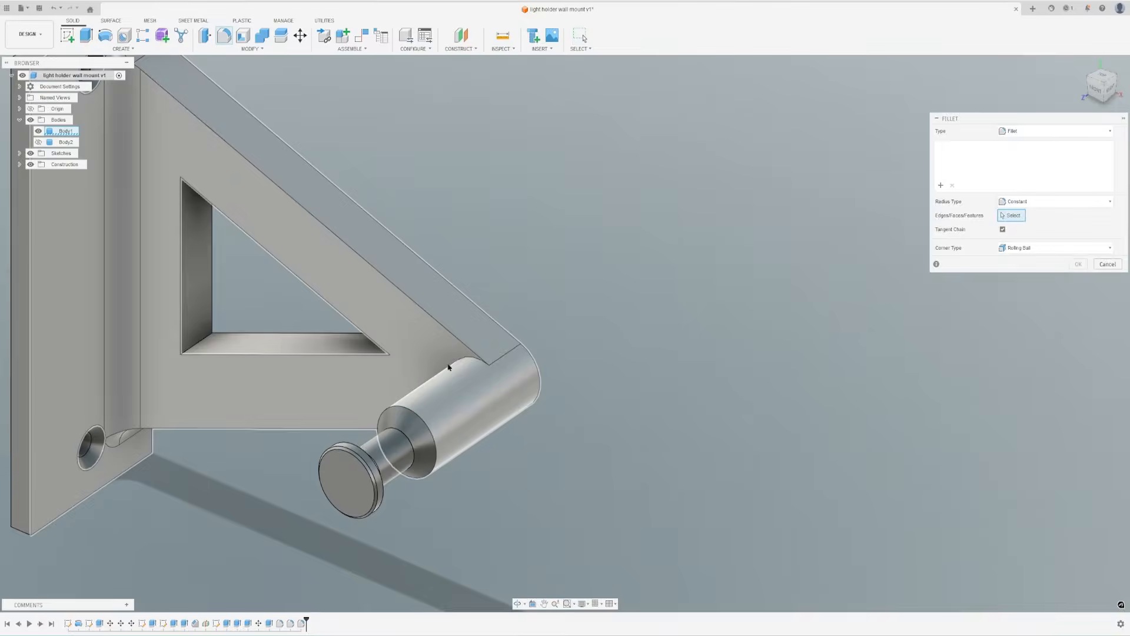
left_click(465, 353)
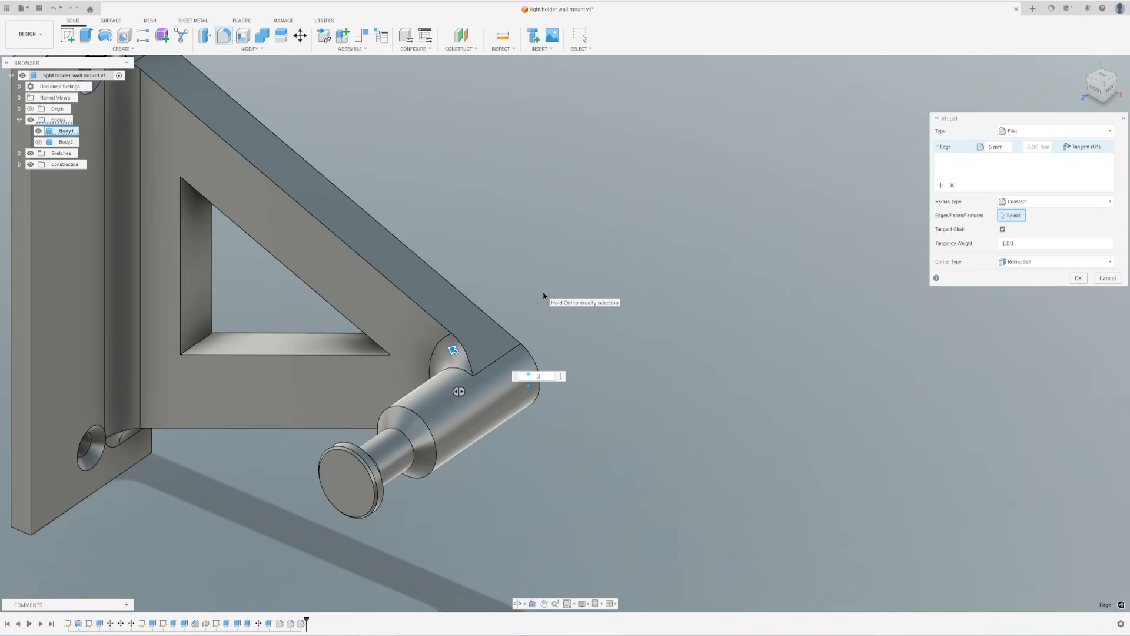
key("Return")
- Fillet the three inner corners of the bracket's triangular opening with a radius of about 5 mm
scroll(484, 361, "up", 5)
middle_click_drag(452, 322, 653, 411, "shift")
middle_click_drag(469, 314, 599, 371, "shift")
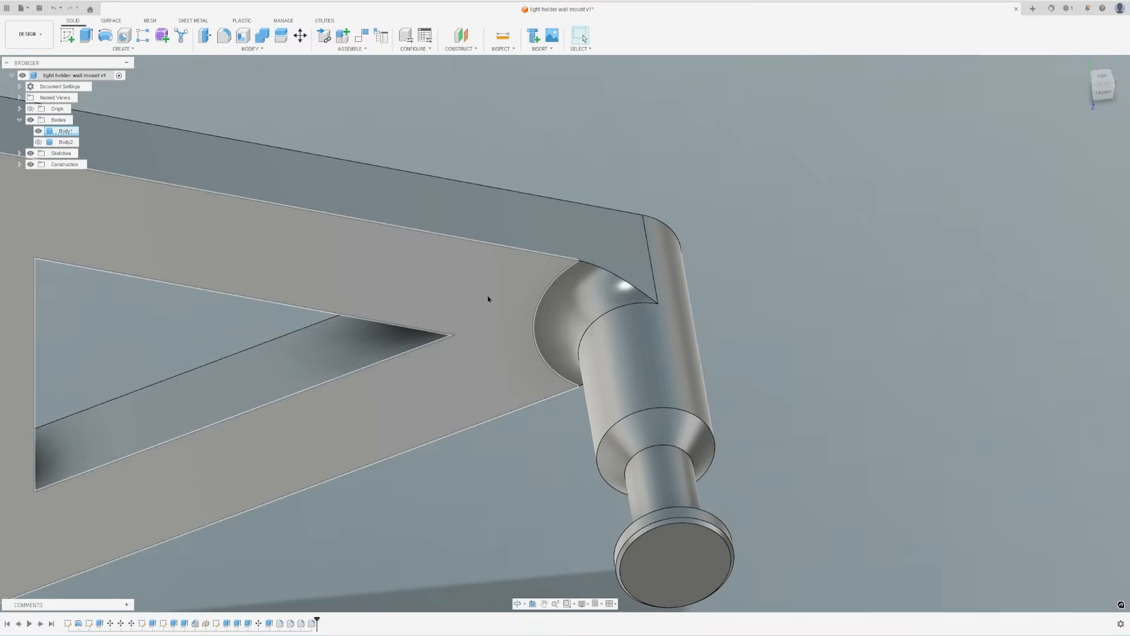
middle_click_drag(602, 360, 599, 400, "shift")
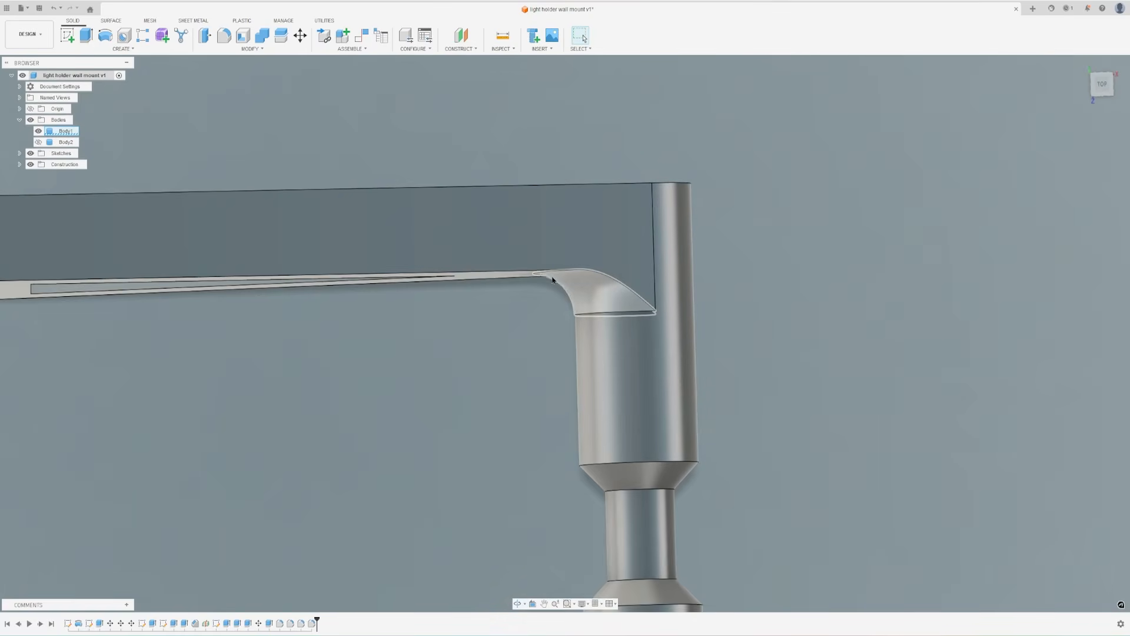
middle_click_drag(582, 323, 378, 371, "shift")
right_click(486, 294)
left_click(481, 267)
scroll(378, 371, "up", 8)
left_click(415, 500)
middle_click_drag(416, 499, 384, 229, "shift")
left_click(597, 254)
left_click(347, 83)
scroll(347, 84, "down", 2)
middle_click_drag(389, 442, 418, 336, "shift")
left_click_drag(332, 425, 344, 406)
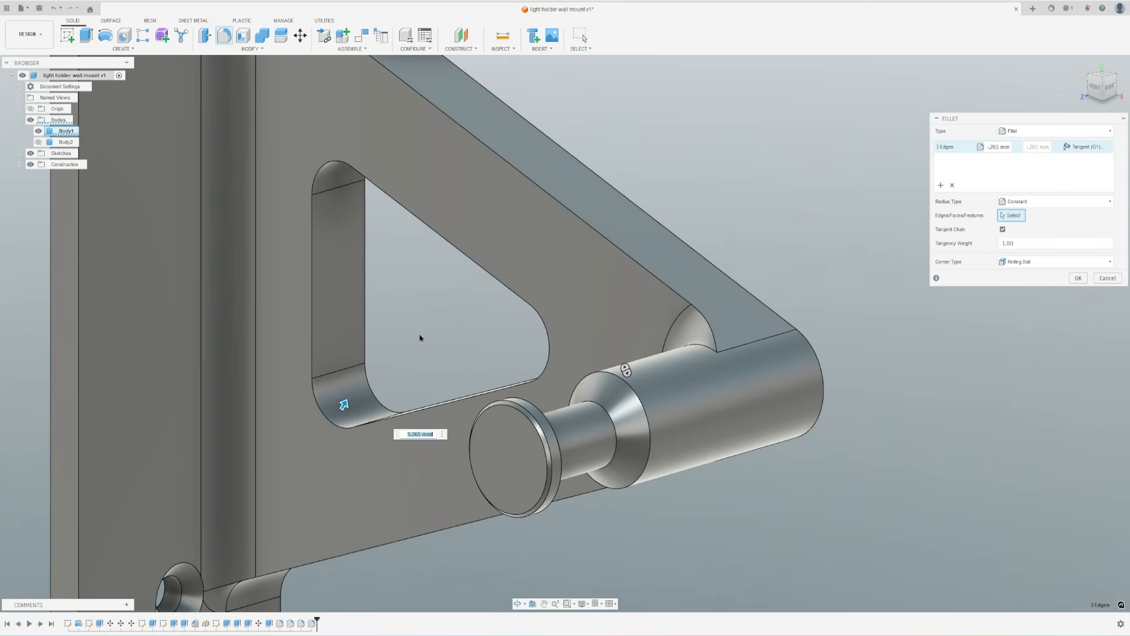
key("Return")
- Fillet the four short corner edges of the screw plate with a 2.5 mm radius
scroll(512, 458, "down", 4)
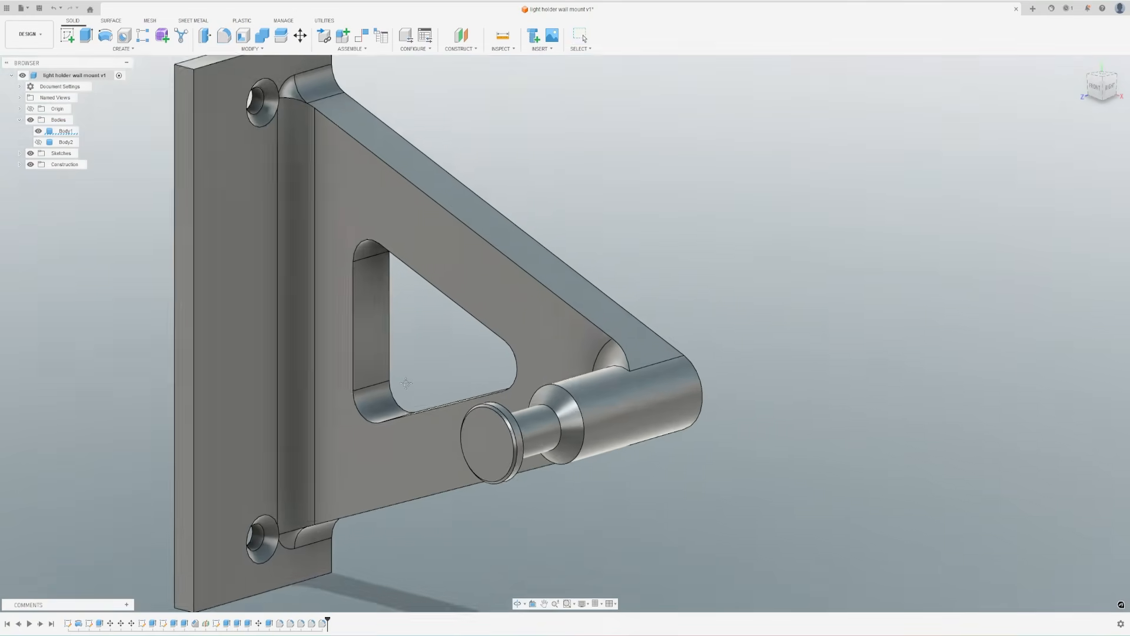
right_click(115, 288)
left_click(106, 238)
left_click(356, 80)
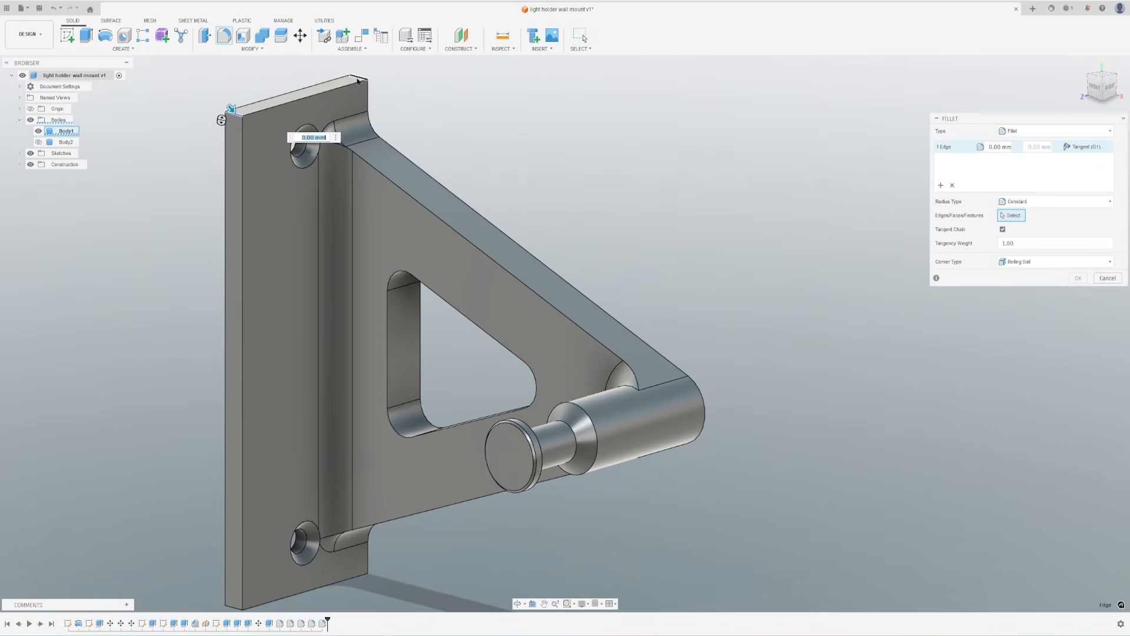
middle_click_drag(306, 378, 348, 179)
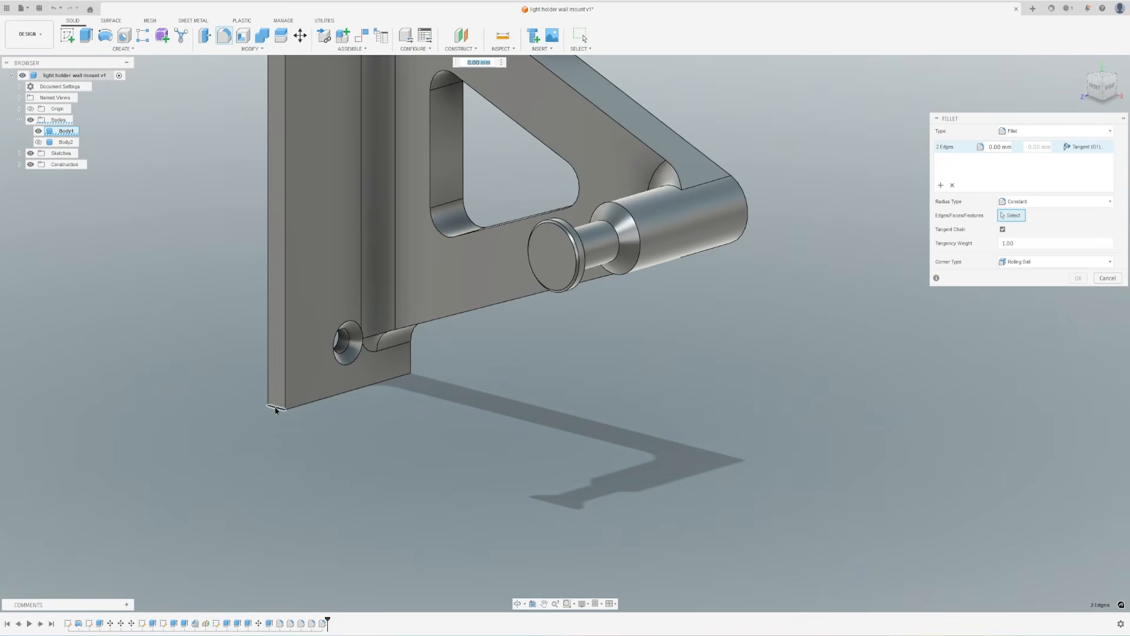
middle_click_drag(401, 379, 343, 377, "shift")
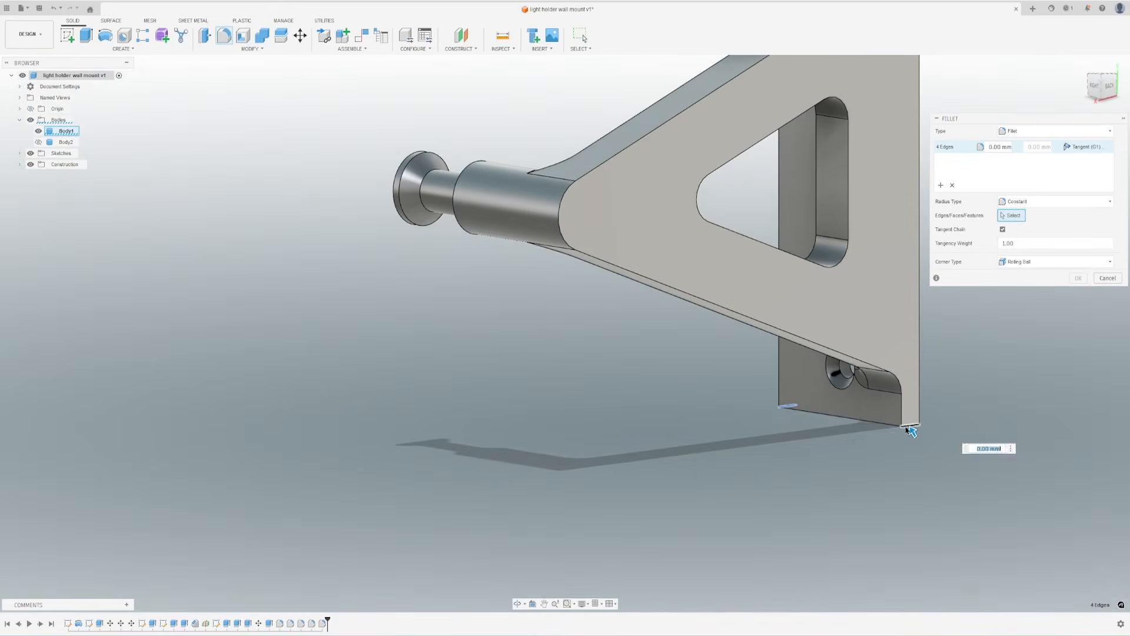
middle_click_drag(910, 432, 599, 597)
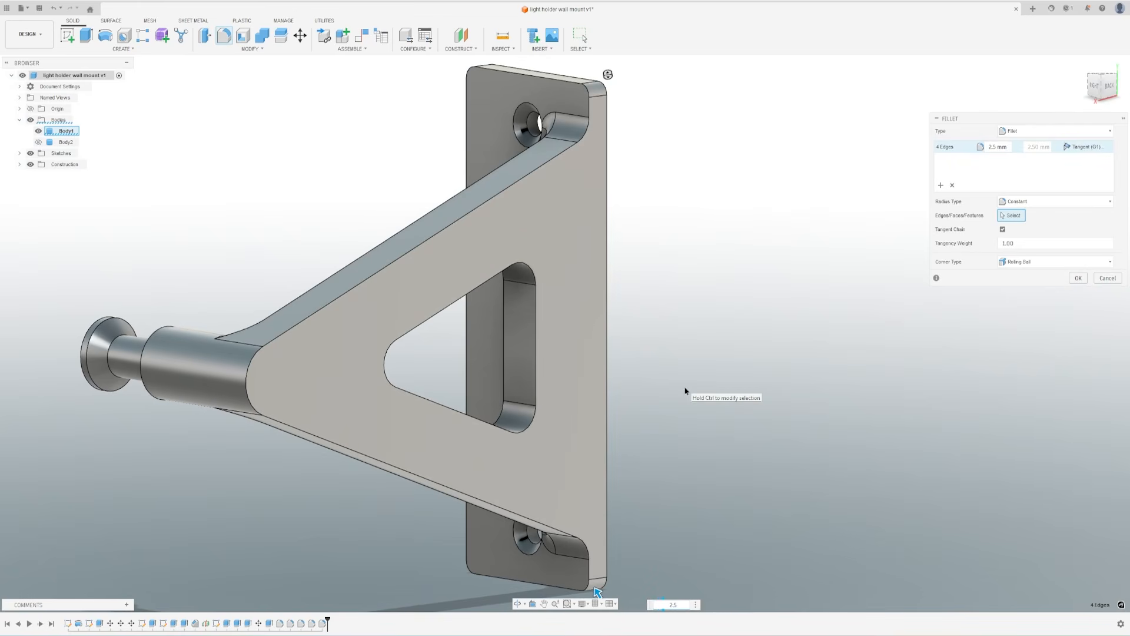
key("Return")
- Fillet the connected edge chain around the screw plate's front and the bracket's outer outline with a 2.5 mm radius
right_click(655, 261)
left_click(657, 233)
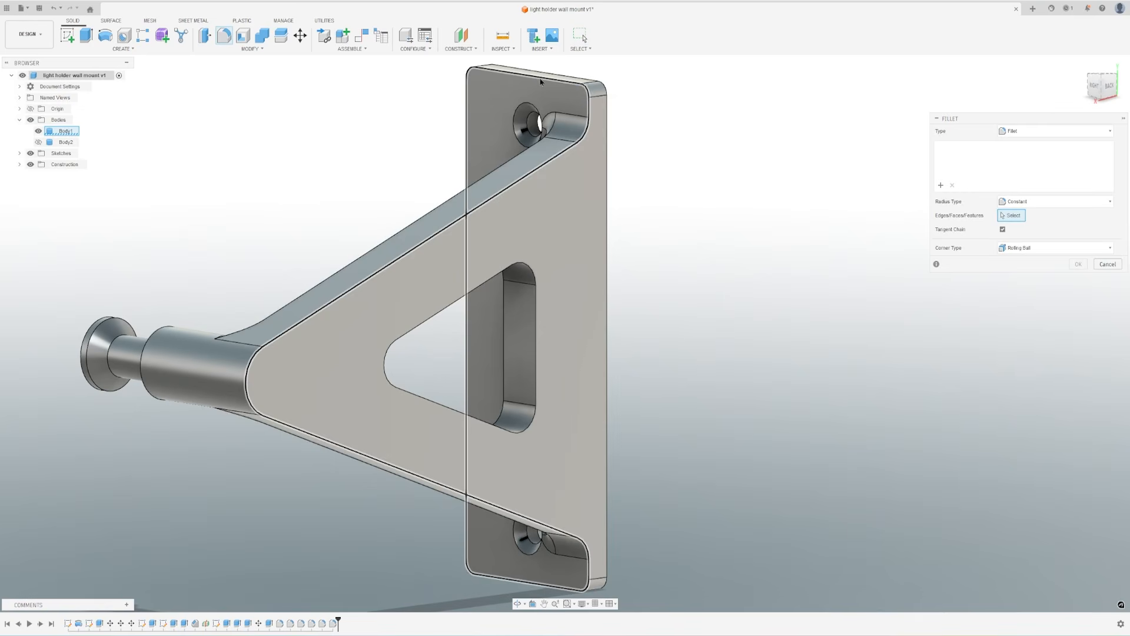
left_click(541, 82)
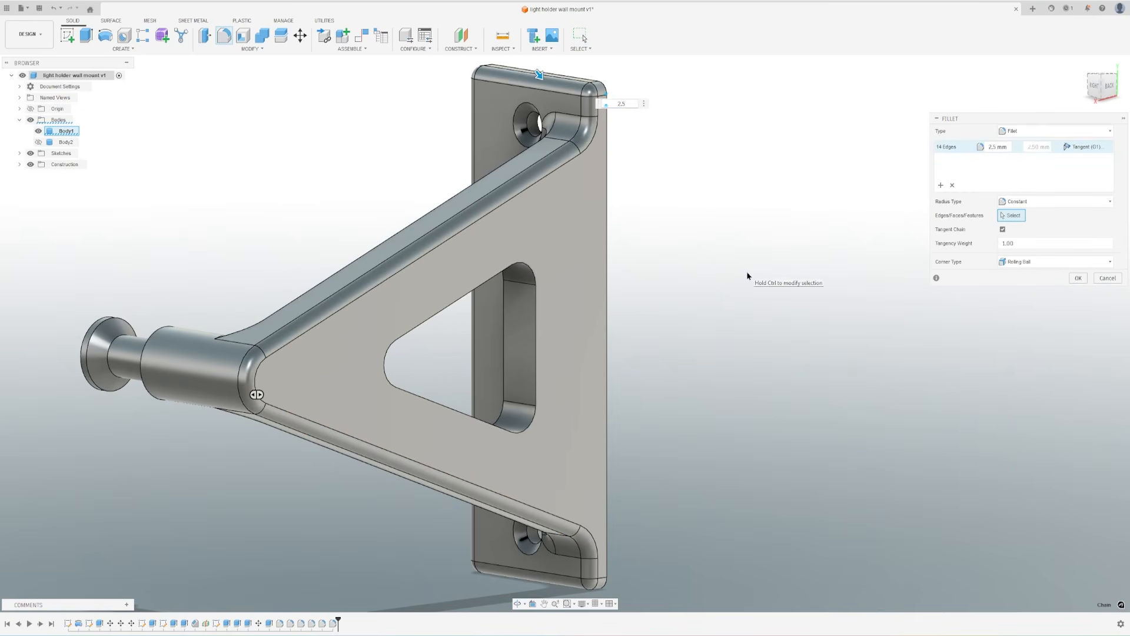
key("Return")
- Fillet the edge loops of the triangular opening on both sides of the bracket
middle_click_drag(391, 295, 317, 320, "shift")
scroll(578, 504, "up", 3)
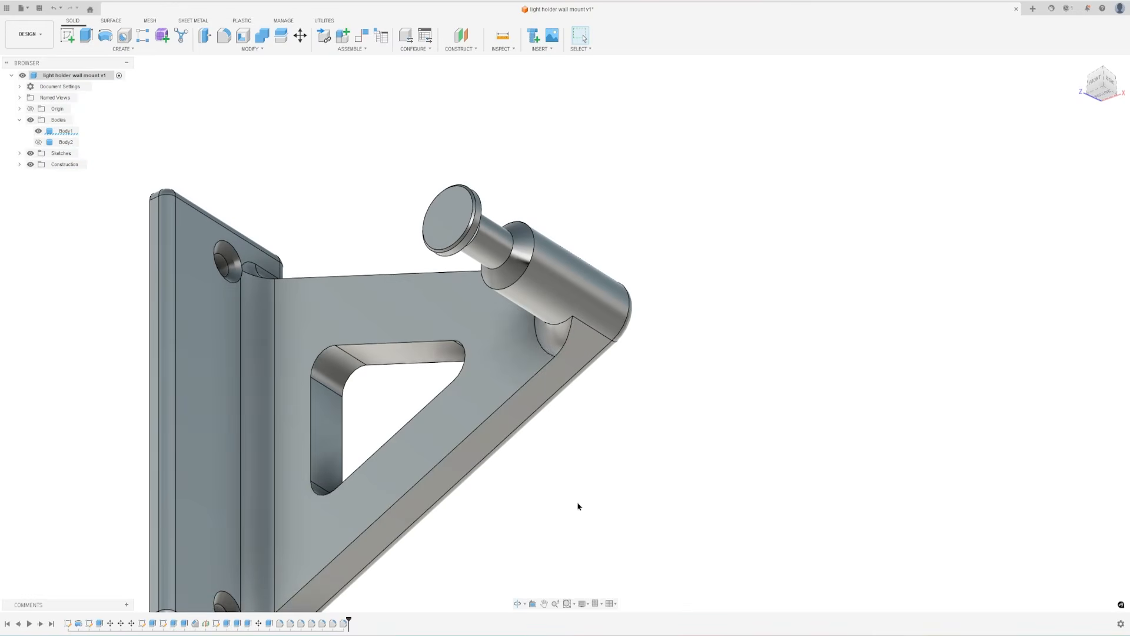
right_click(577, 505)
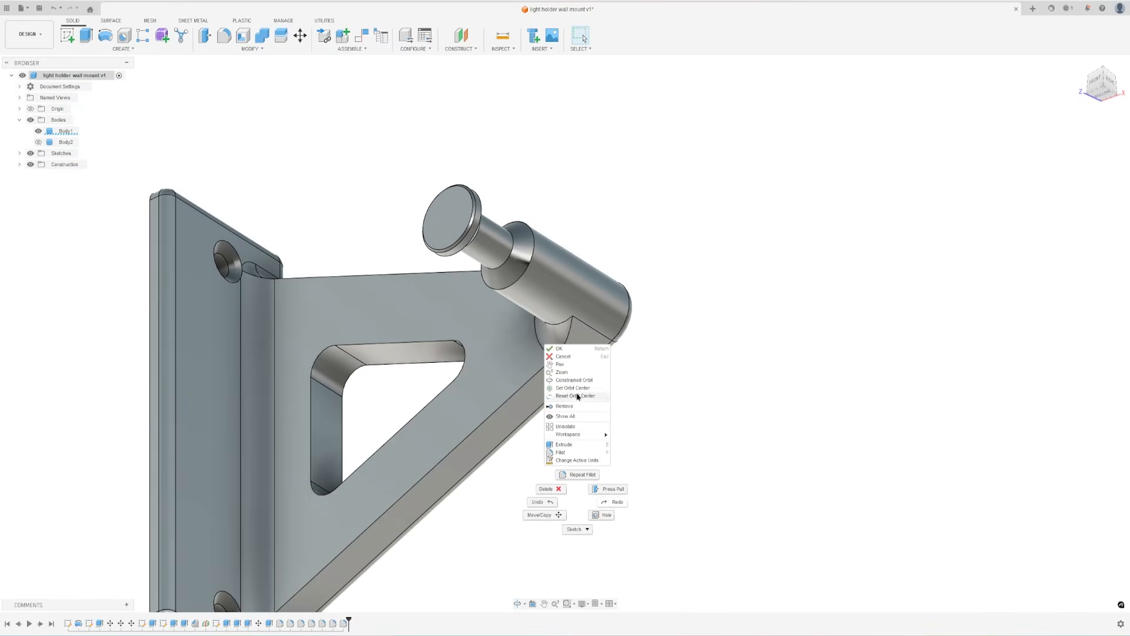
left_click(578, 478)
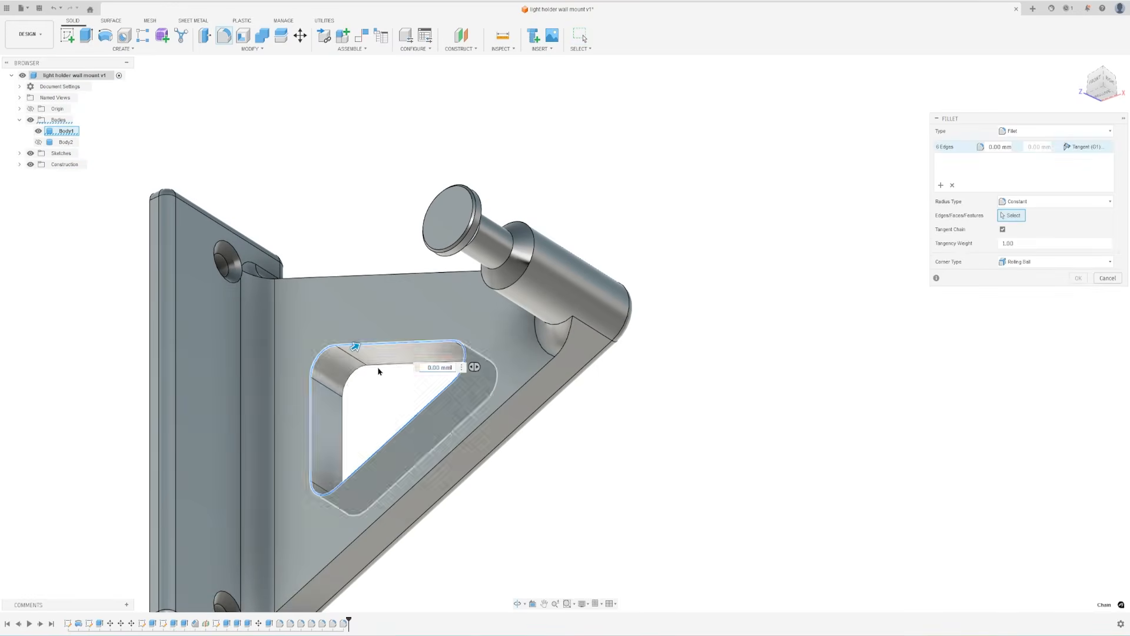
middle_click_drag(412, 359, 596, 352, "shift")
middle_click_drag(327, 376, 299, 370, "shift")
left_click(624, 319)
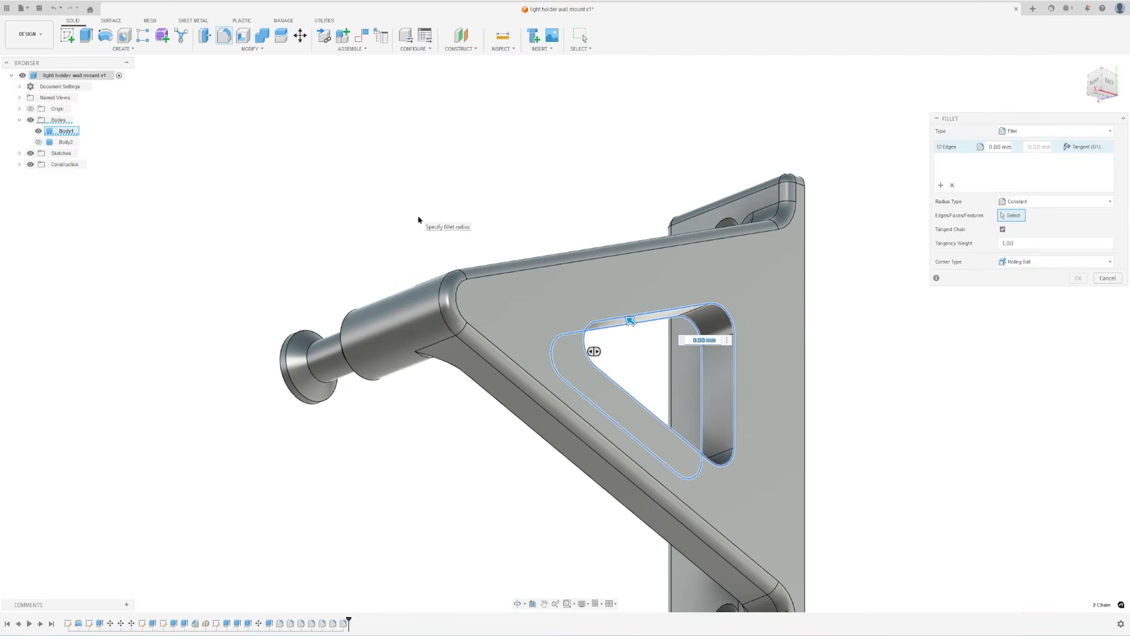
middle_click_drag(514, 335, 671, 340, "shift")
- Fillet the upper and lower sloping edges on the bracket's pin side, including their connected edges at the plate and pin
right_click(693, 286)
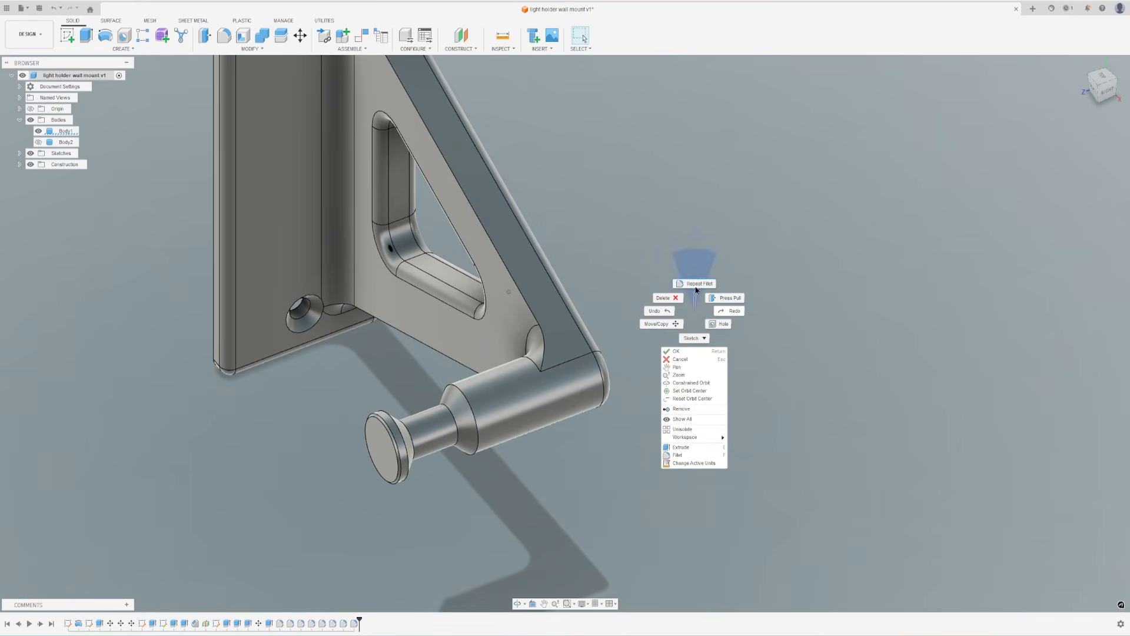
left_click(688, 255)
left_click(519, 287)
middle_click_drag(519, 318, 558, 278, "shift")
left_click(464, 444)
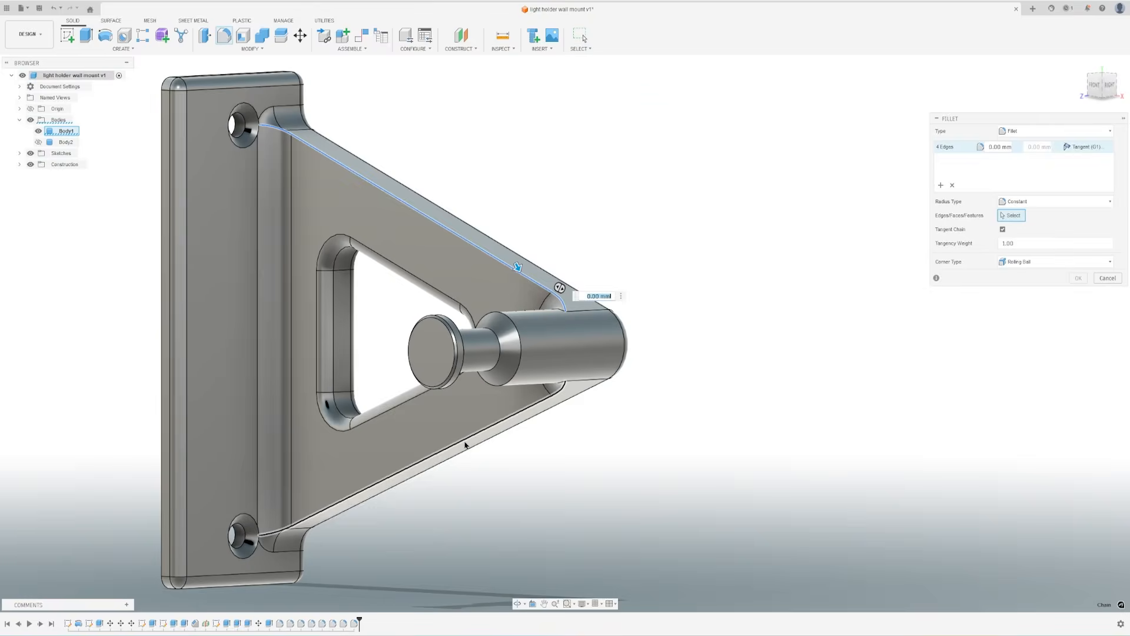
key("Return")
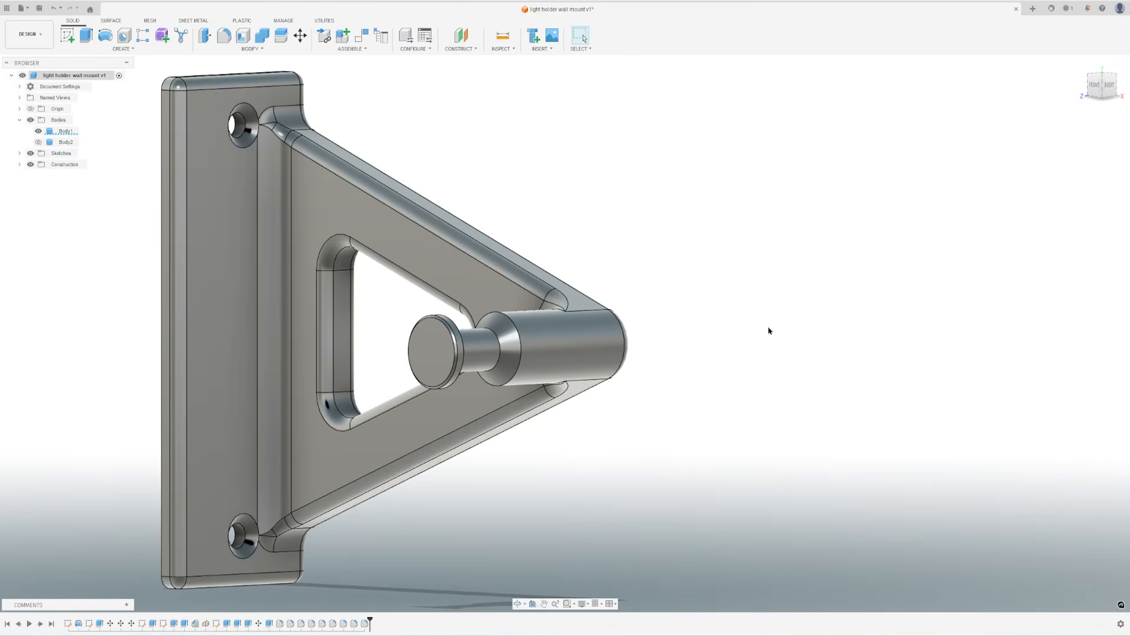
middle_click_drag(659, 330, 412, 348, "shift")
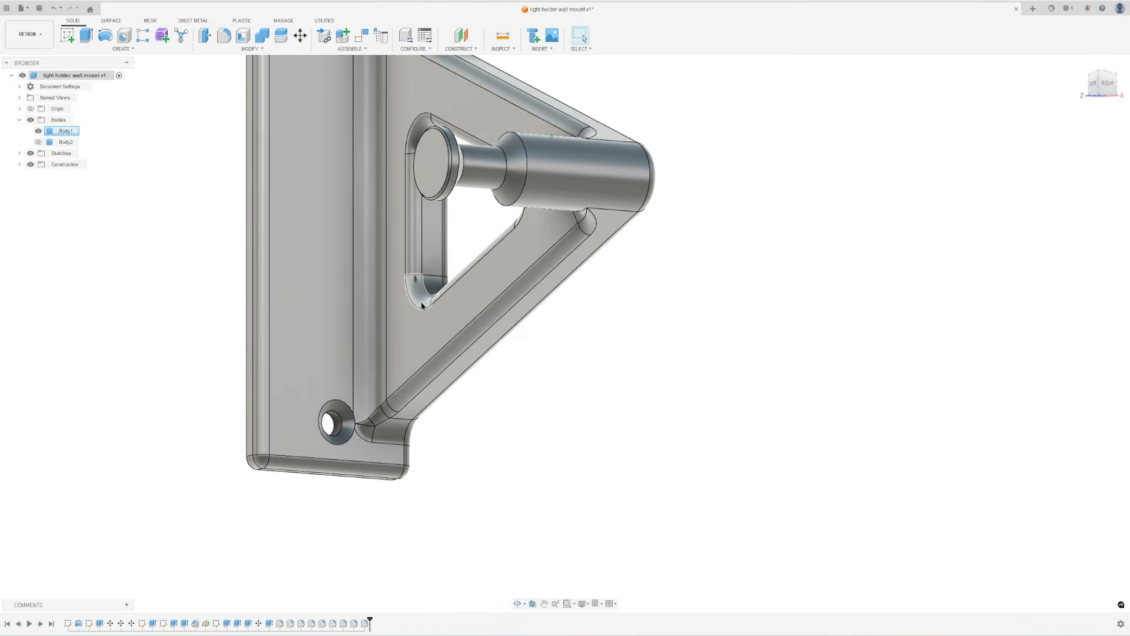
- Examine the filleted light holder from the right, front and opposite sides, checking the pin, bracket and screw plate
middle_click_drag(389, 219, 406, 348)
middle_click_drag(553, 372, 524, 379, "shift")
scroll(525, 383, "down", 3)
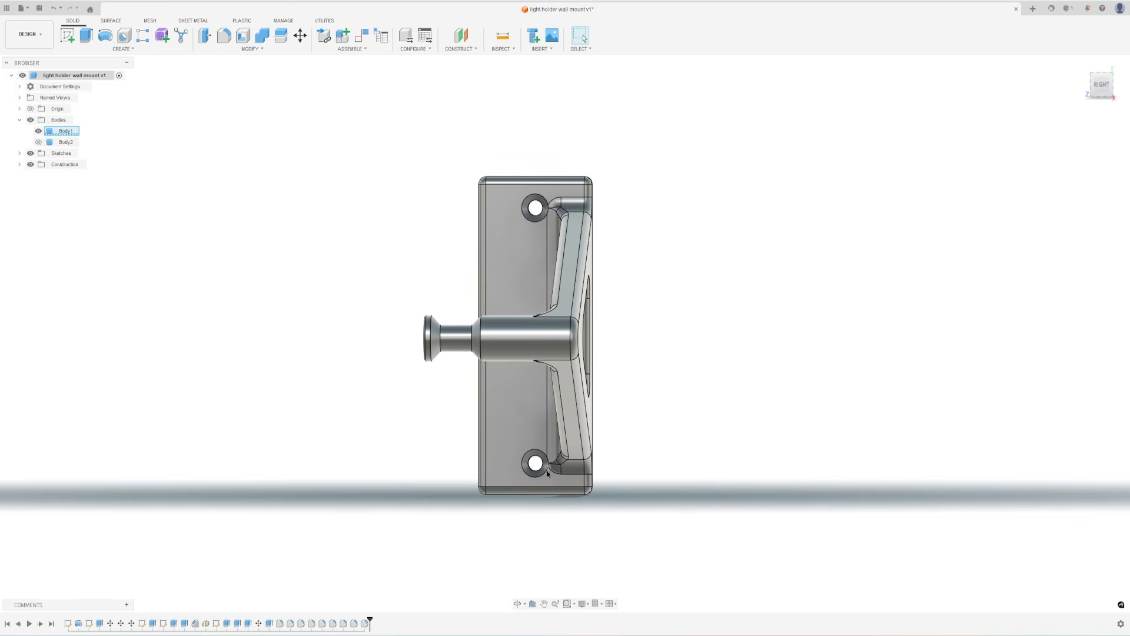
mouse_move(518, 382)
middle_mouse_down("shift")
mouse_move(540, 391)
mouse_move(537, 374)
middle_mouse_up("shift")
middle_click_drag(517, 295, 519, 369, "shift")
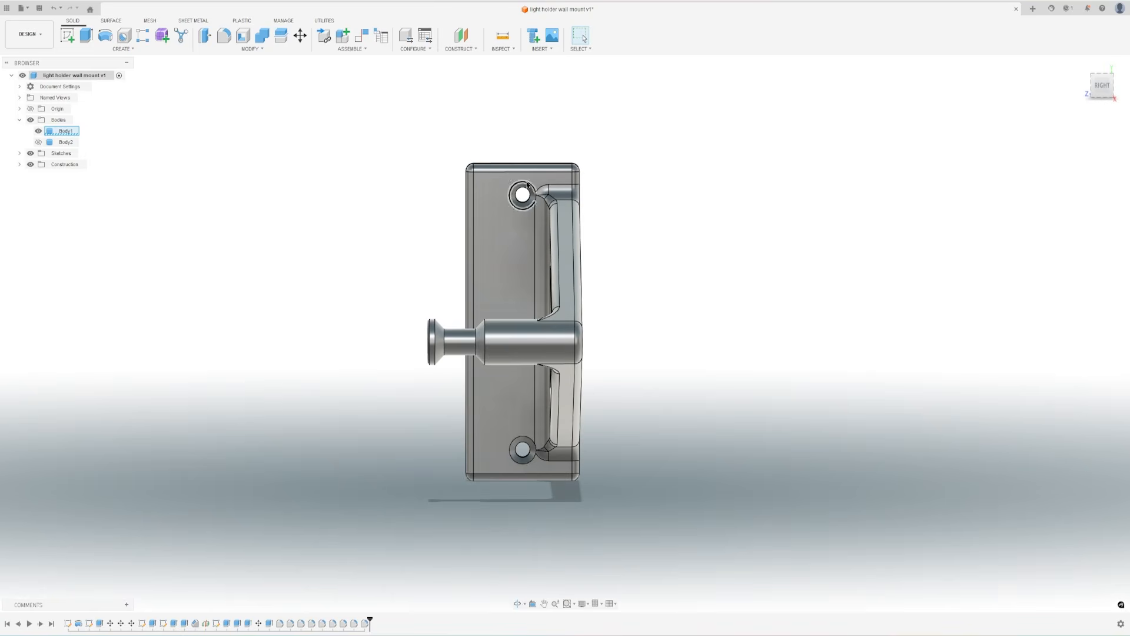
middle_click_drag(522, 260, 486, 253, "shift")
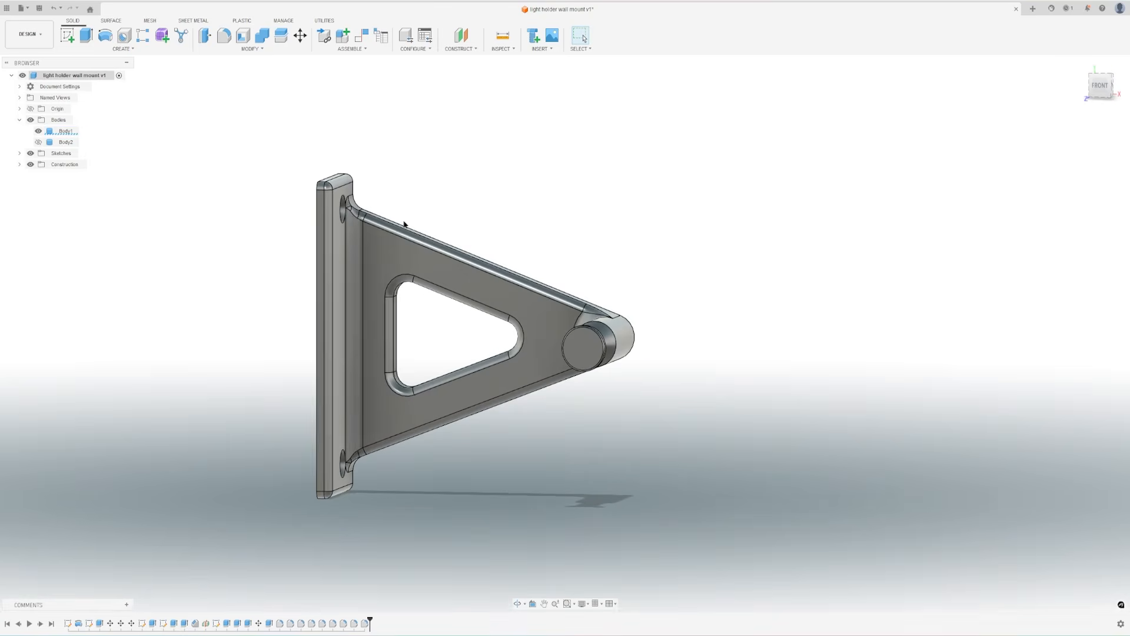
middle_click_drag(512, 266, 445, 263, "shift")
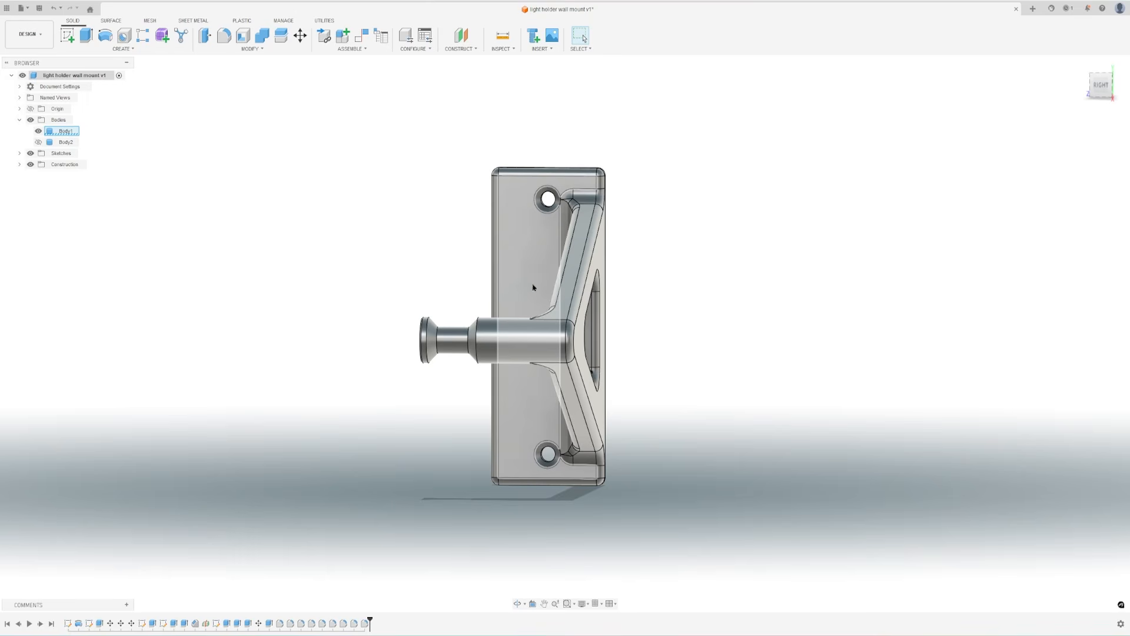
middle_click_drag(579, 226, 678, 309, "shift")
key("ctrl+z")
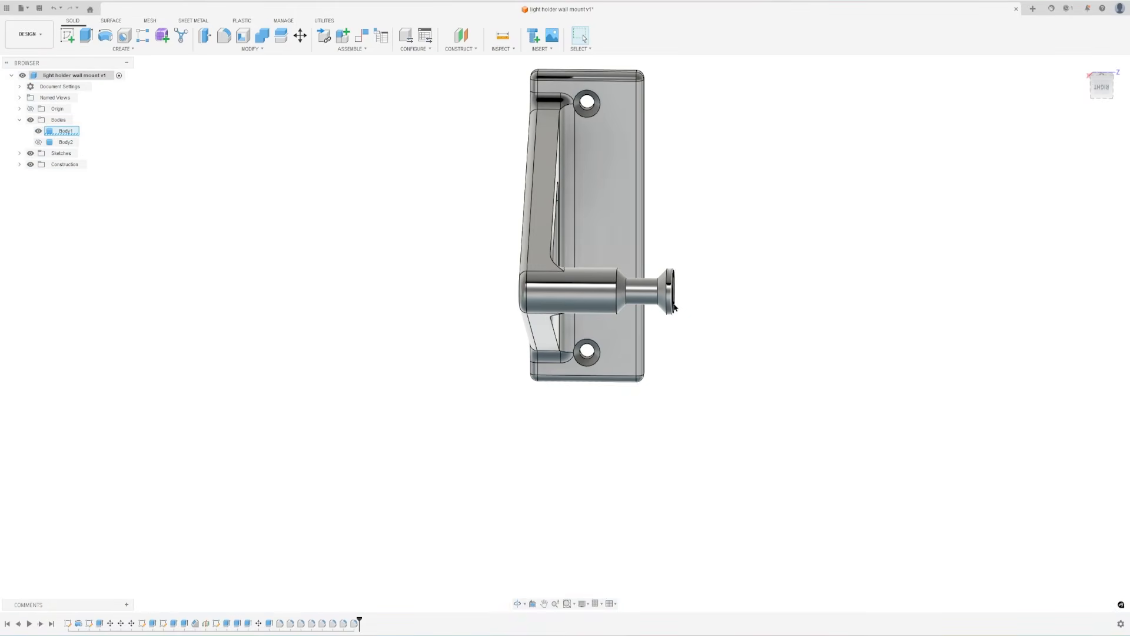
key("ctrl+y")
middle_click_drag(573, 332, 583, 253, "shift")
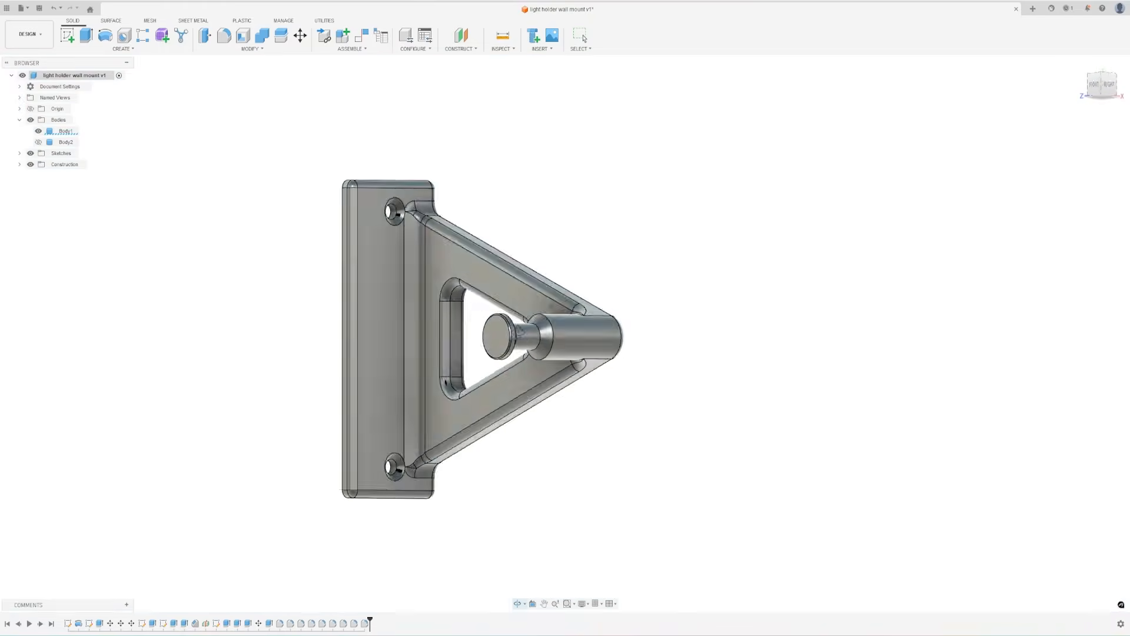
- Try rotating the whole holder body by -90 degrees about the X axis in a straight right-side view, and undo the rotation
left_click(1104, 88)
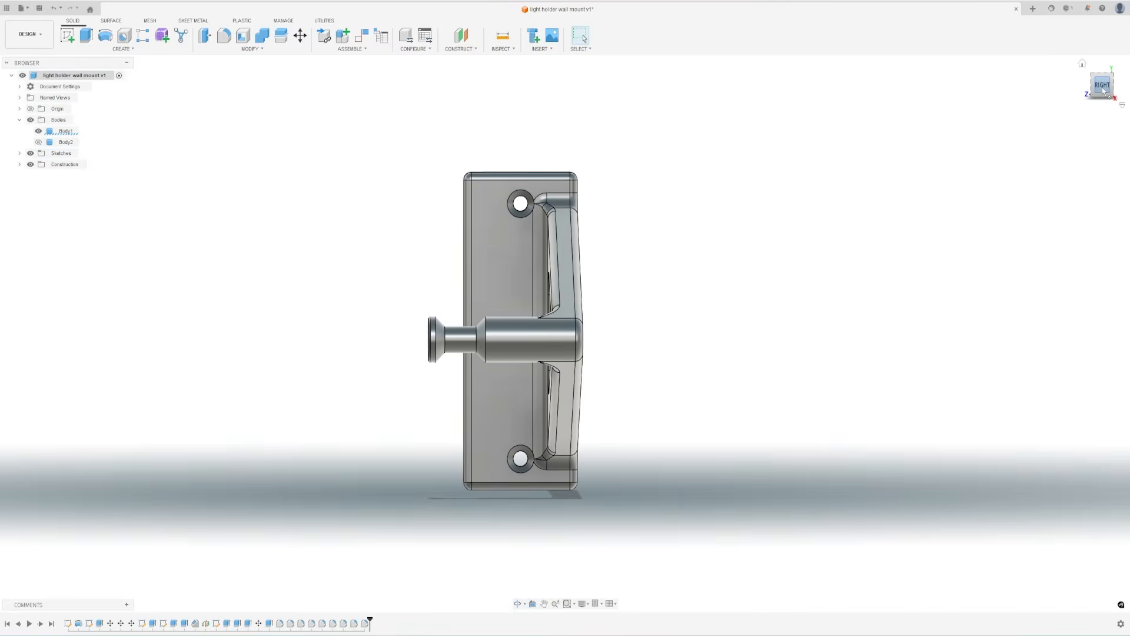
left_click(66, 132)
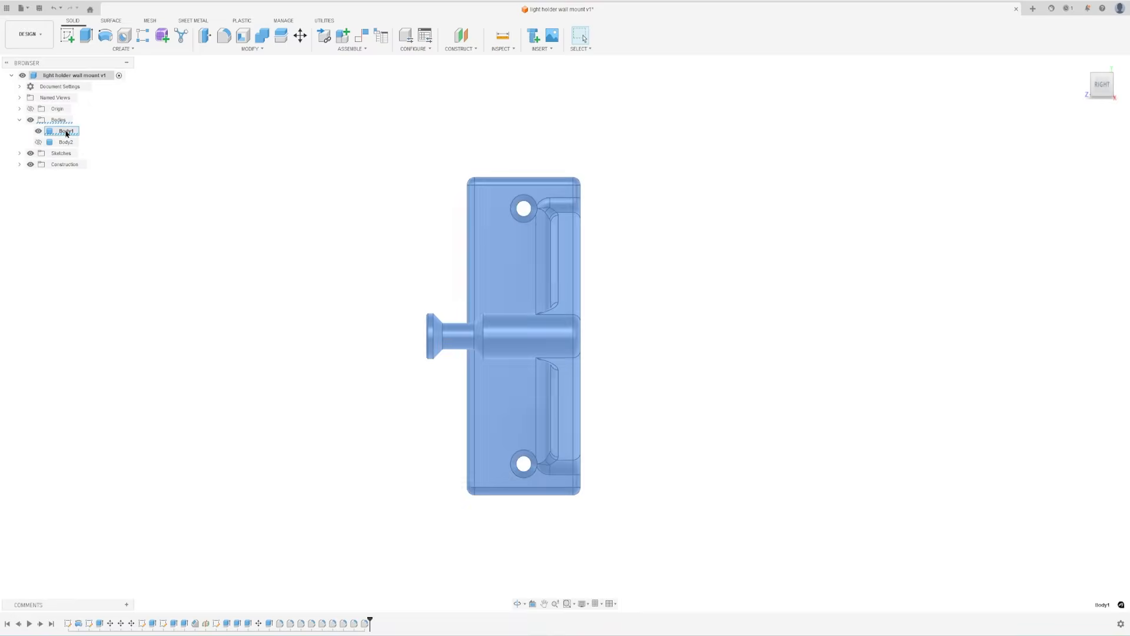
key("m")
left_click_drag(535, 495, 556, 444)
middle_click_drag(697, 453, 462, 440)
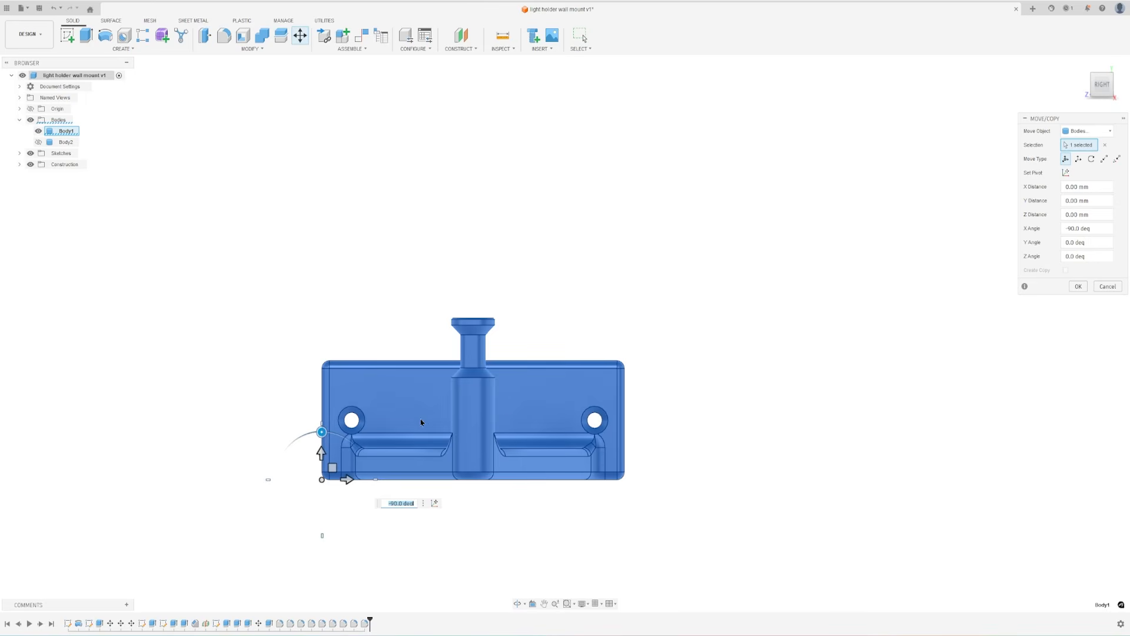
left_click(1078, 286)
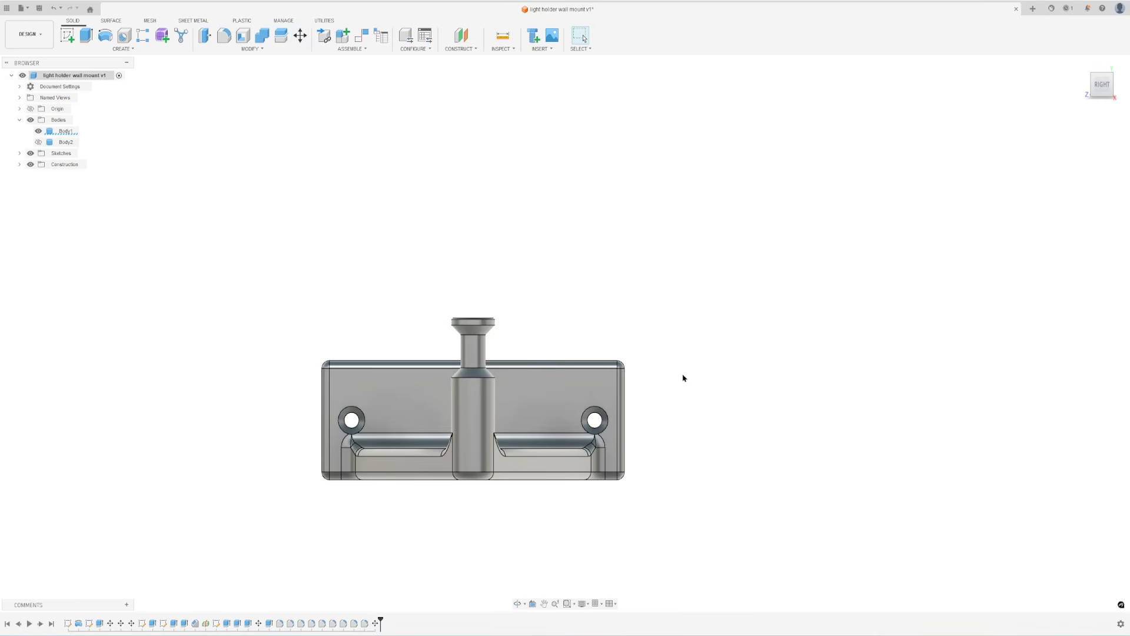
scroll(447, 422, "up", 4)
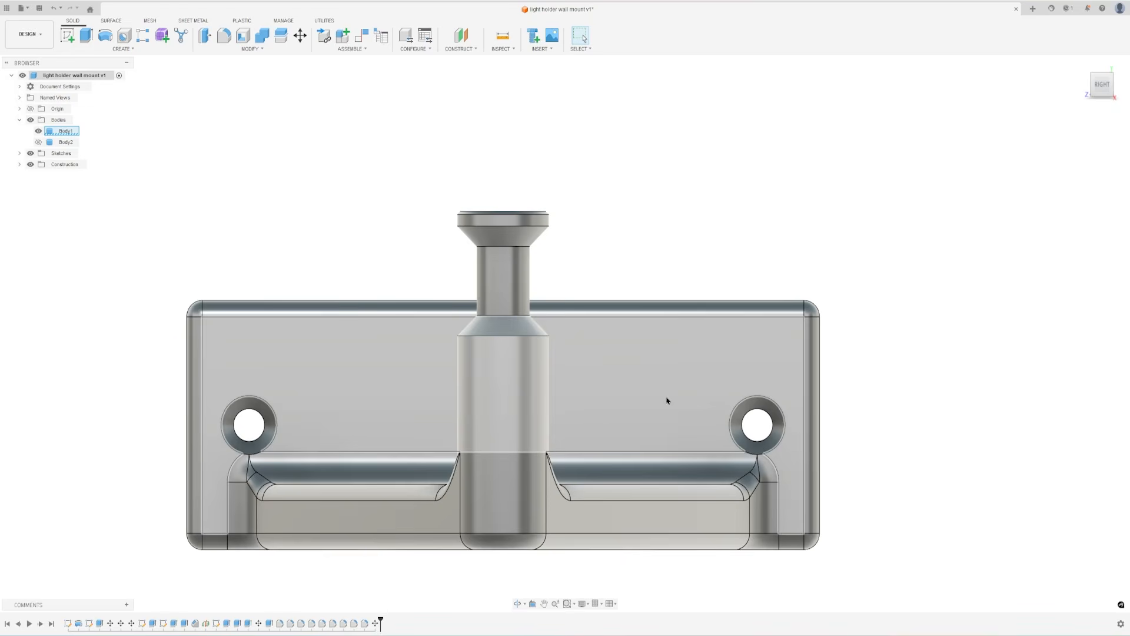
scroll(620, 405, "down", 3)
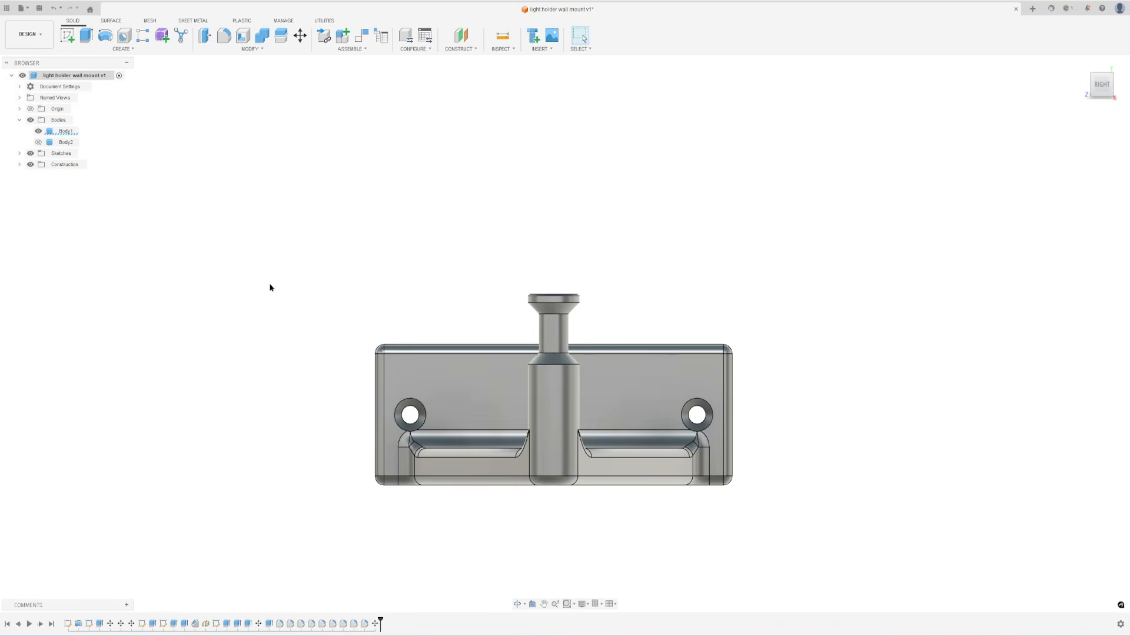
key("ctrl+z")
- Save the light holder design as a new version with the description "User Saved"
middle_click_drag(403, 231, 287, 267, "shift")
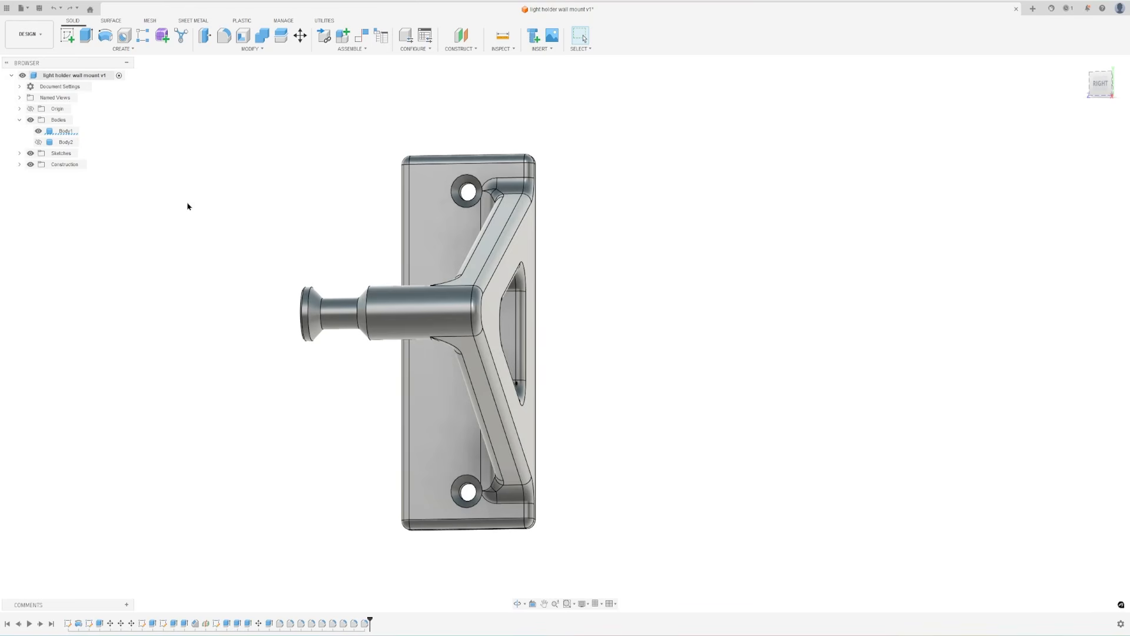
key("ctrl+s")
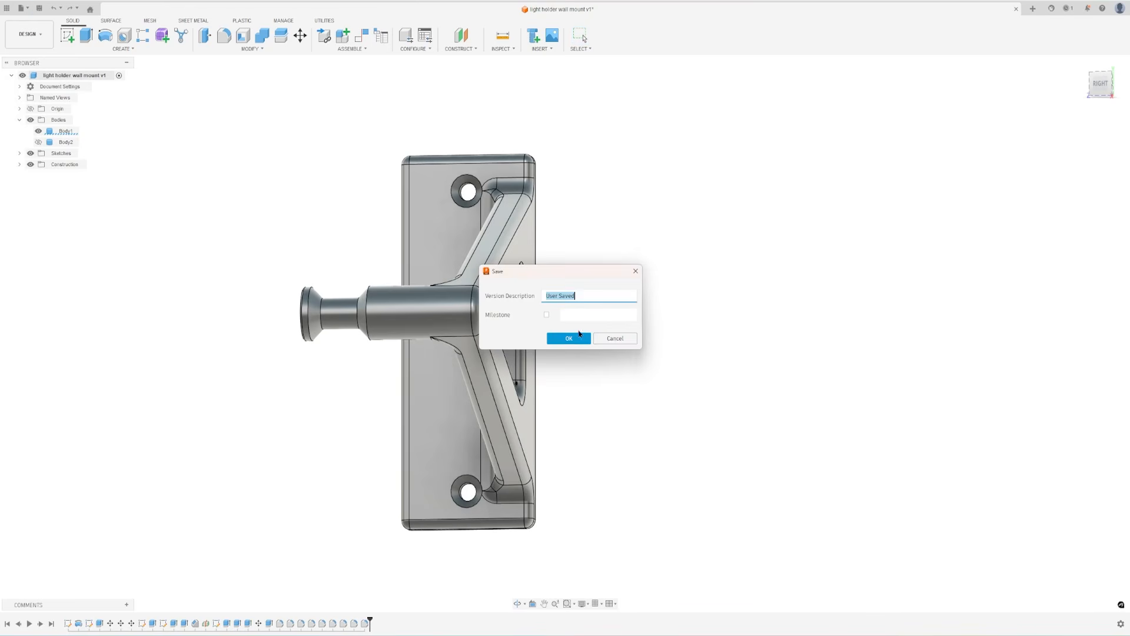
key("Return")
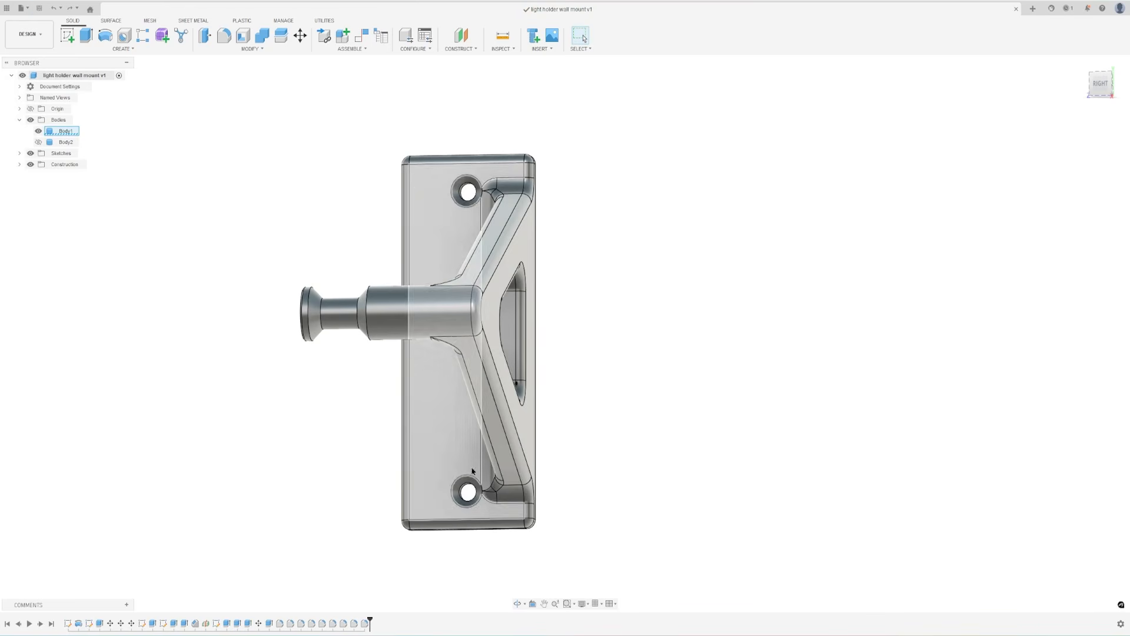
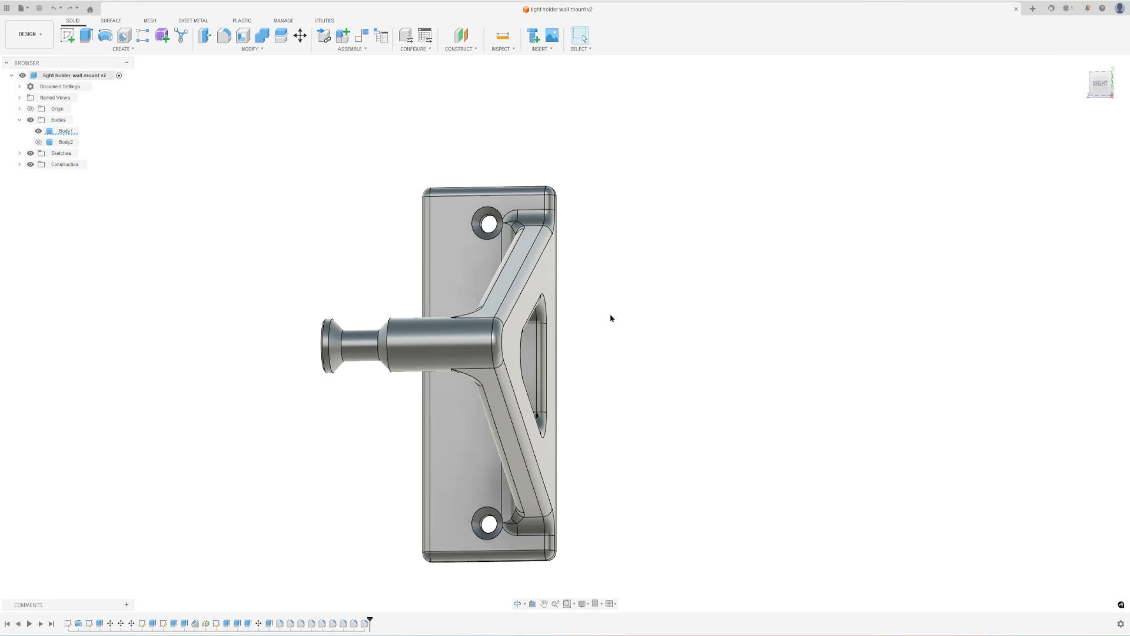
- Examine the mounting pin's head, narrow neck and junction with the bracket from several angles and distances
mouse_move(610, 299)
middle_mouse_down("shift")
mouse_move(601, 293)
mouse_move(651, 305)
mouse_move(618, 328)
mouse_move(611, 298)
middle_mouse_up("shift")
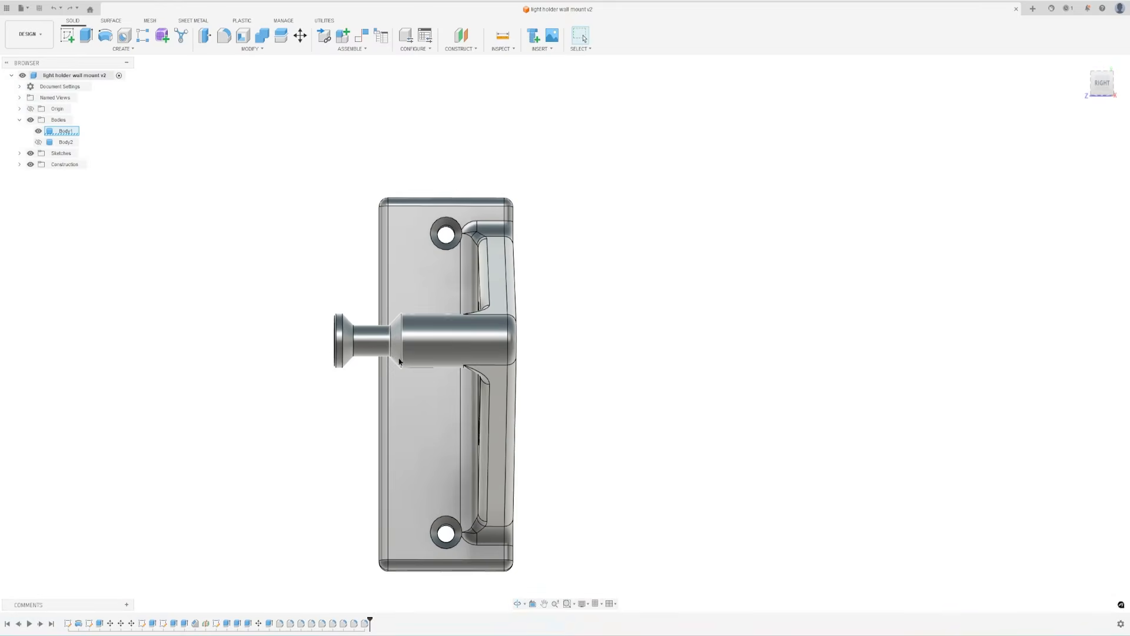
scroll(366, 348, "up", 4)
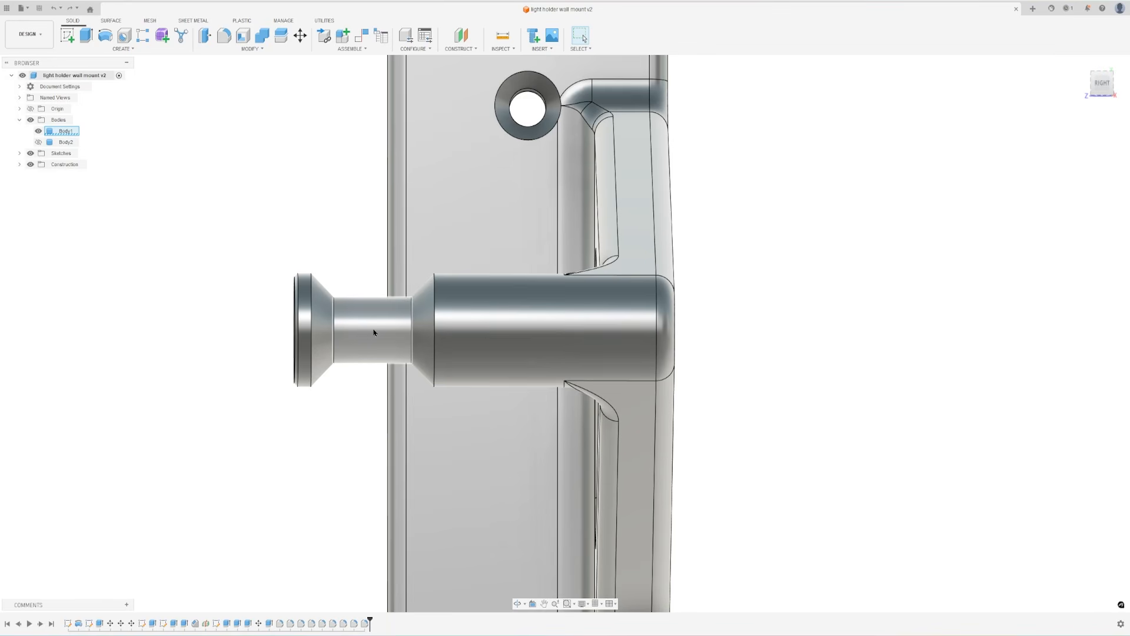
scroll(373, 333, "down", 4)
middle_click_drag(452, 364, 449, 336, "shift")
scroll(450, 336, "up", 3)
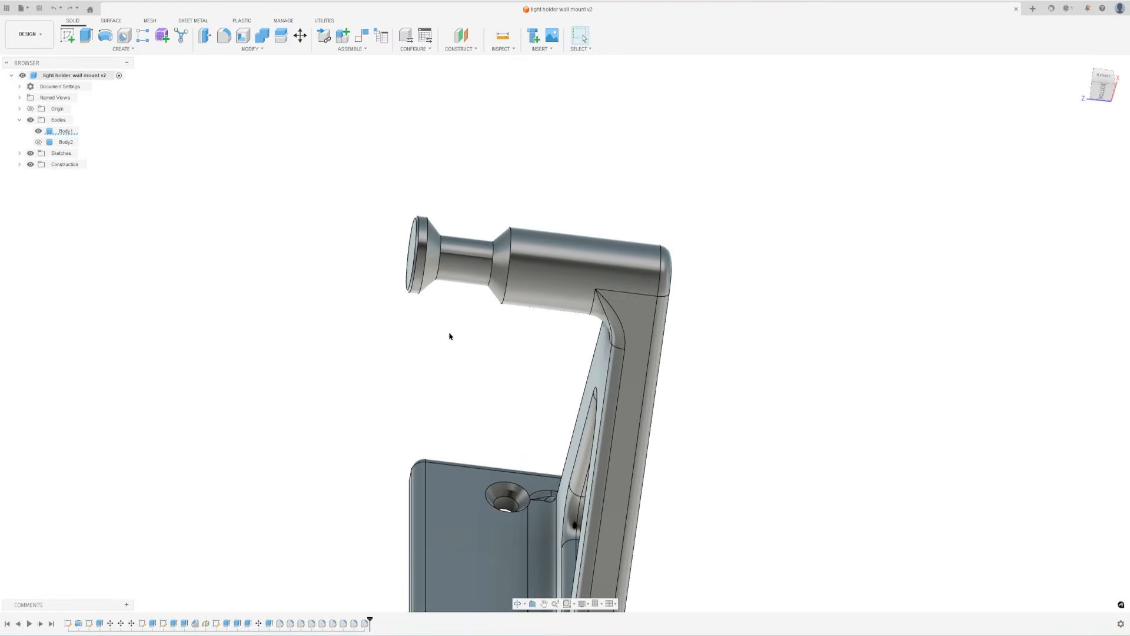
middle_click_drag(421, 372, 409, 392, "shift")
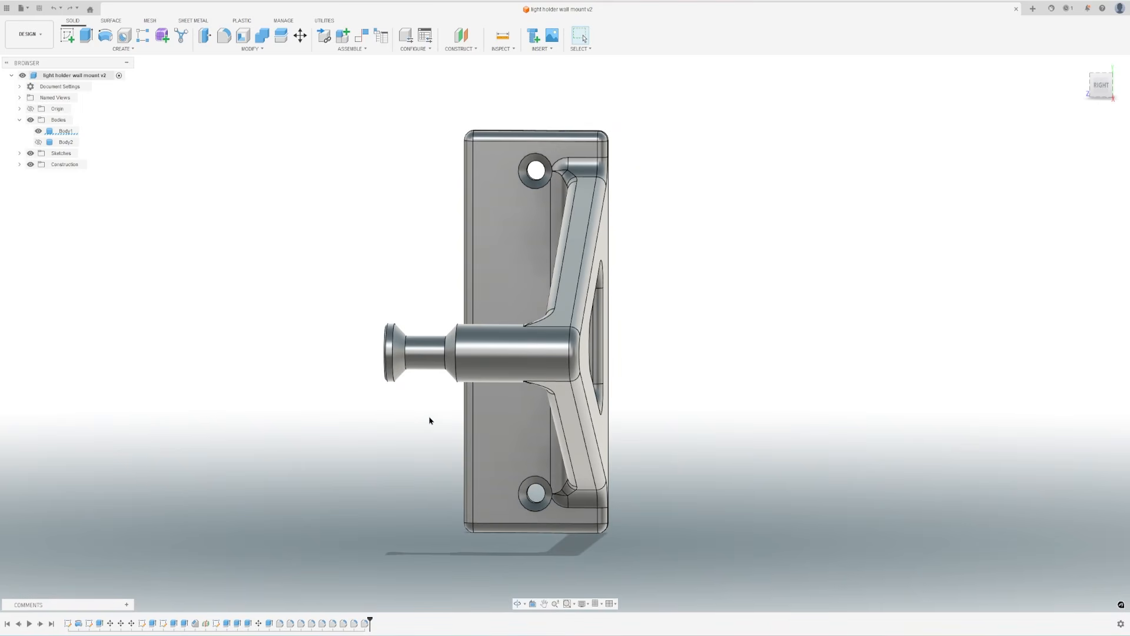
mouse_move(430, 419)
middle_mouse_down("shift")
mouse_move(419, 407)
mouse_move(389, 424)
mouse_move(346, 419)
mouse_move(495, 400)
mouse_move(481, 414)
mouse_move(381, 406)
mouse_move(353, 422)
mouse_move(416, 417)
middle_mouse_up("shift")
scroll(415, 400, "up", 5)
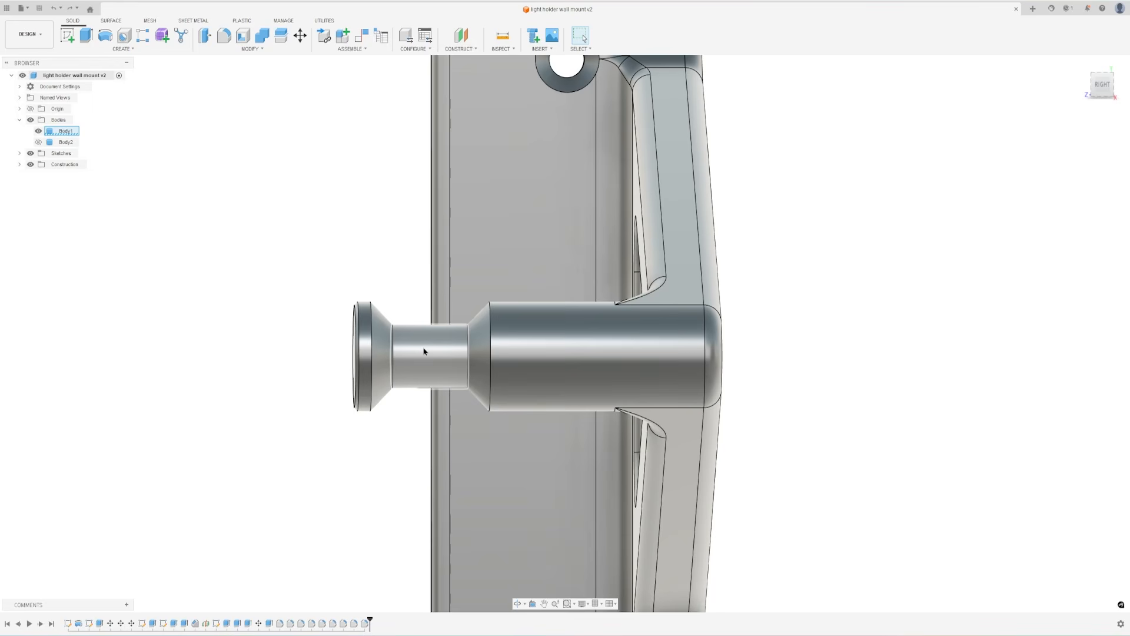
middle_click_drag(449, 335, 506, 345, "shift")
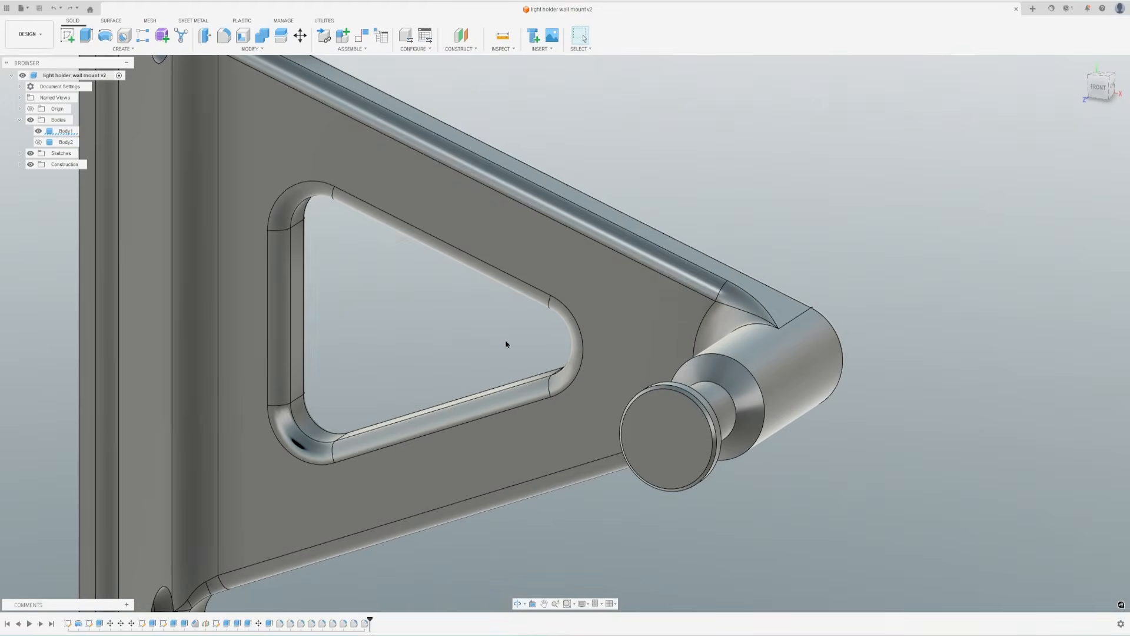
scroll(711, 407, "up", 3)
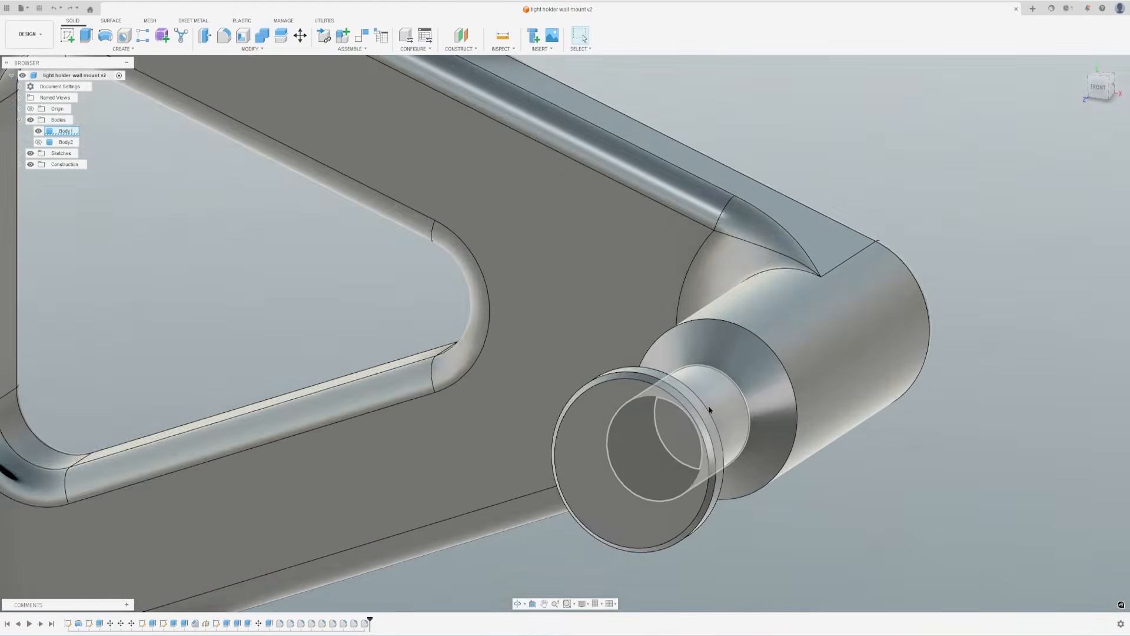
scroll(709, 408, "down", 3)
middle_click_drag(709, 395, 560, 357, "shift")
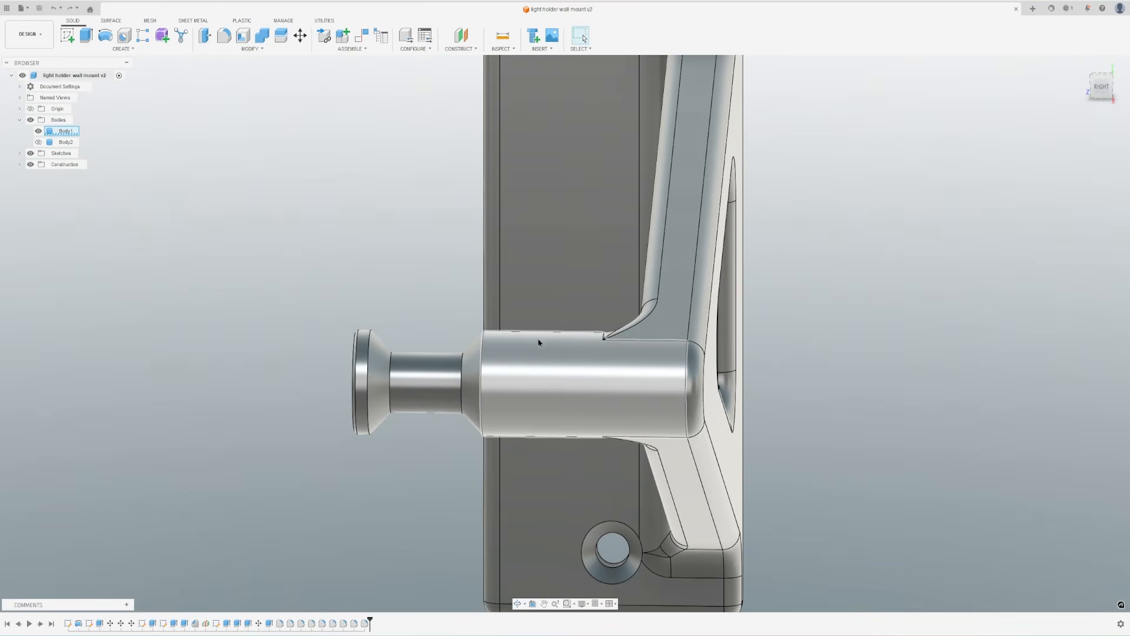
scroll(618, 365, "down", 3)
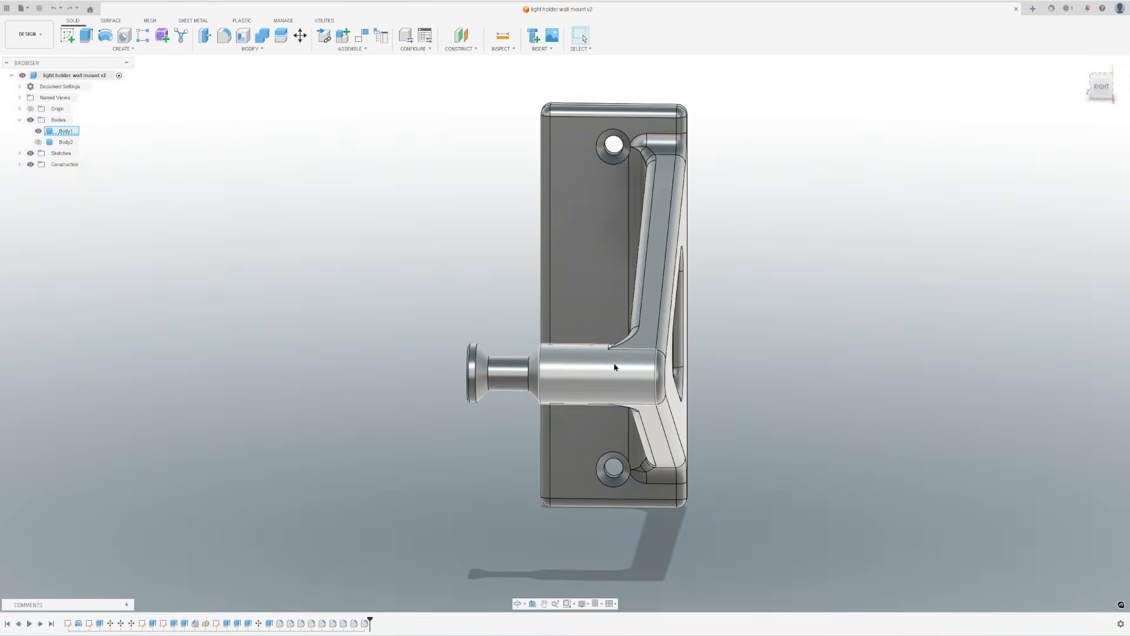
middle_click_drag(607, 367, 511, 374)
left_click_drag(511, 375, 490, 388, "shift")
middle_click_drag(490, 389, 448, 377, "shift")
- Inspect the cylindrical face of the pin's narrow neck and the bracket's flat face around the triangular opening
left_click(448, 380)
scroll(448, 379, "up", 5)
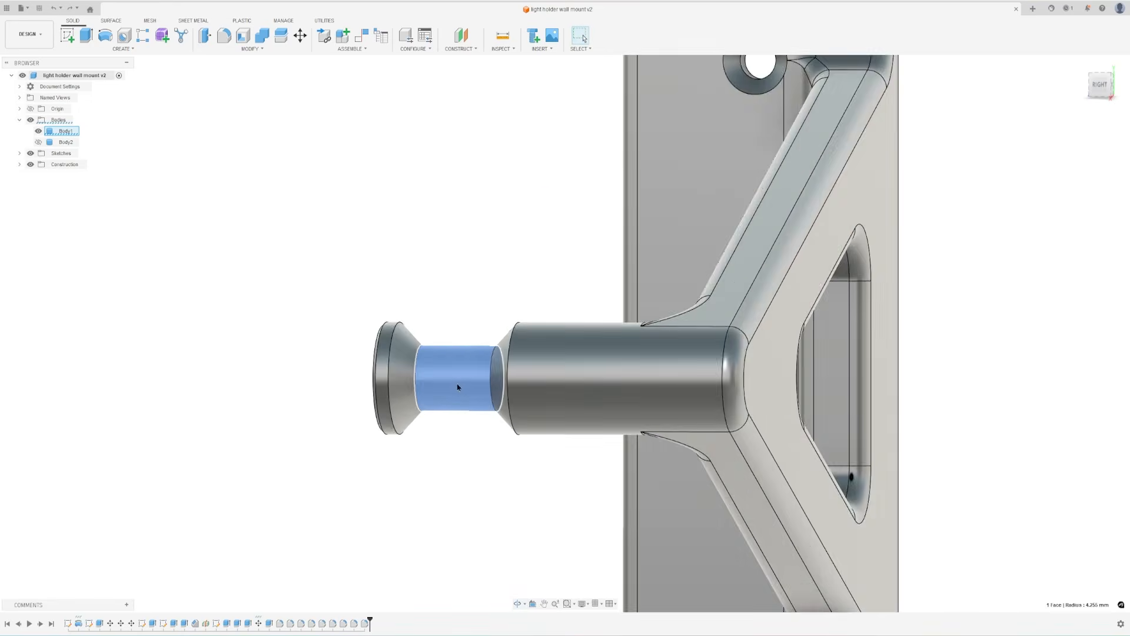
scroll(464, 377, "down", 4)
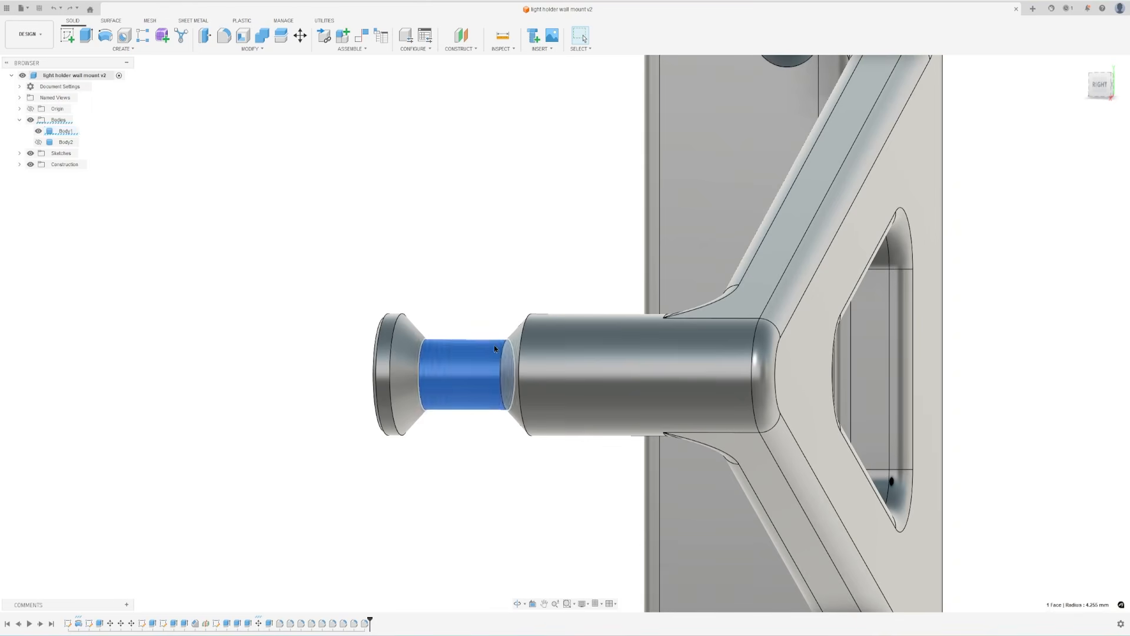
left_click(333, 357)
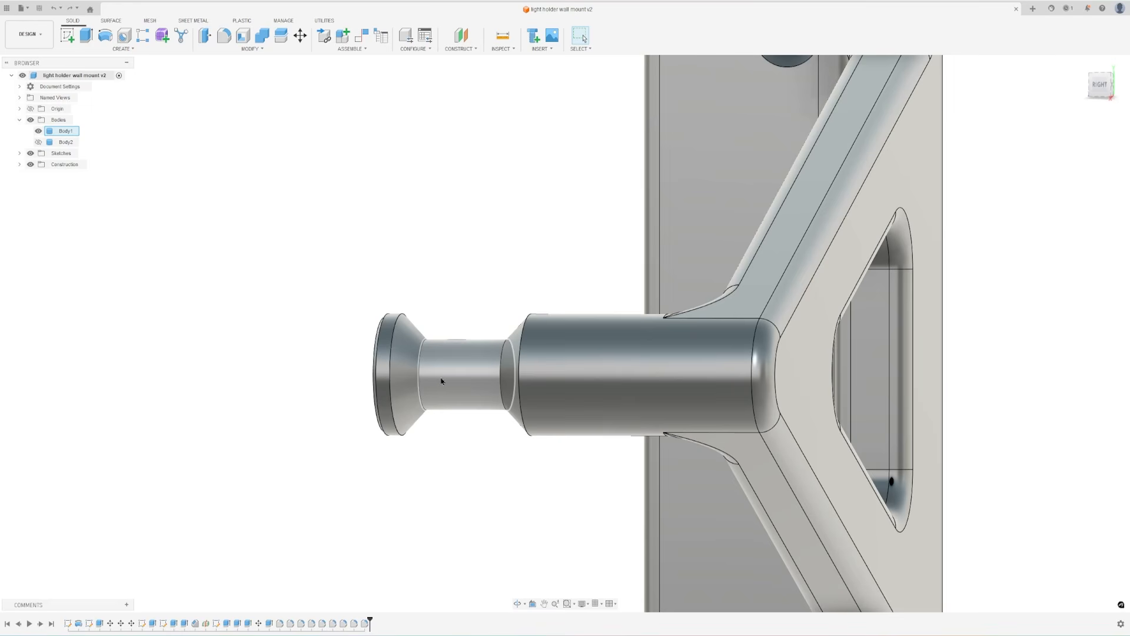
scroll(465, 376, "down", 3)
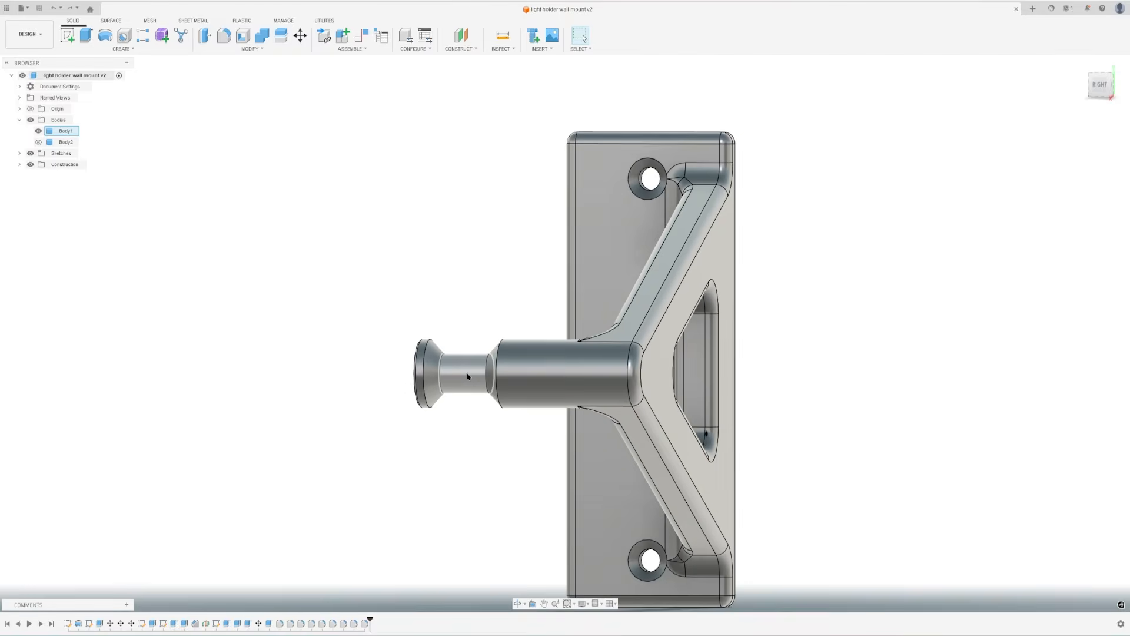
left_click(659, 374)
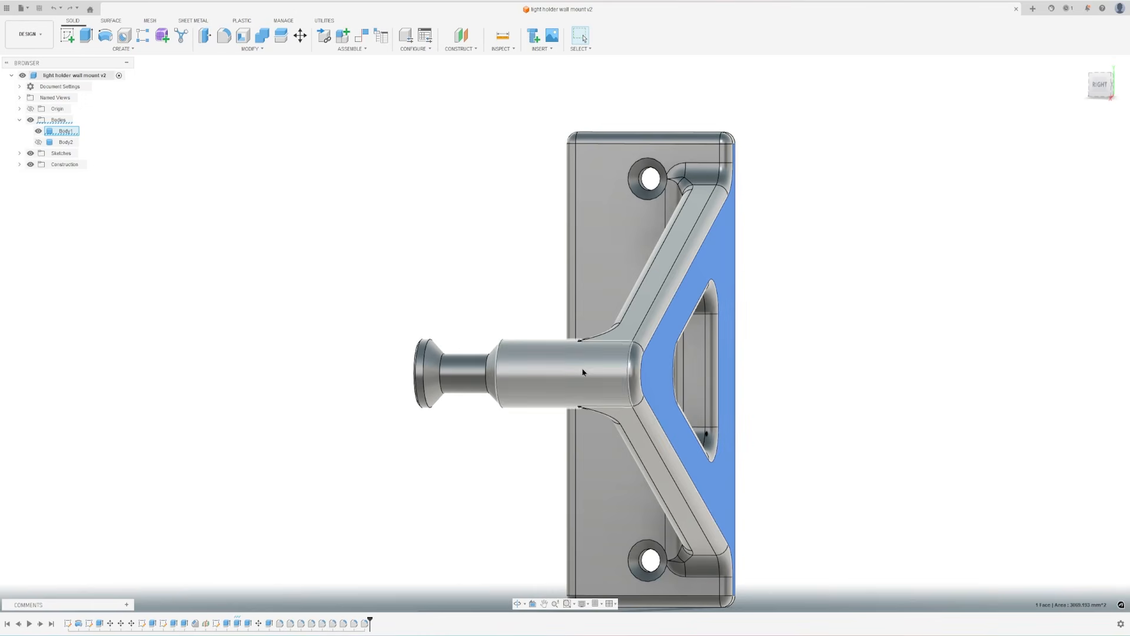
left_click(399, 329)
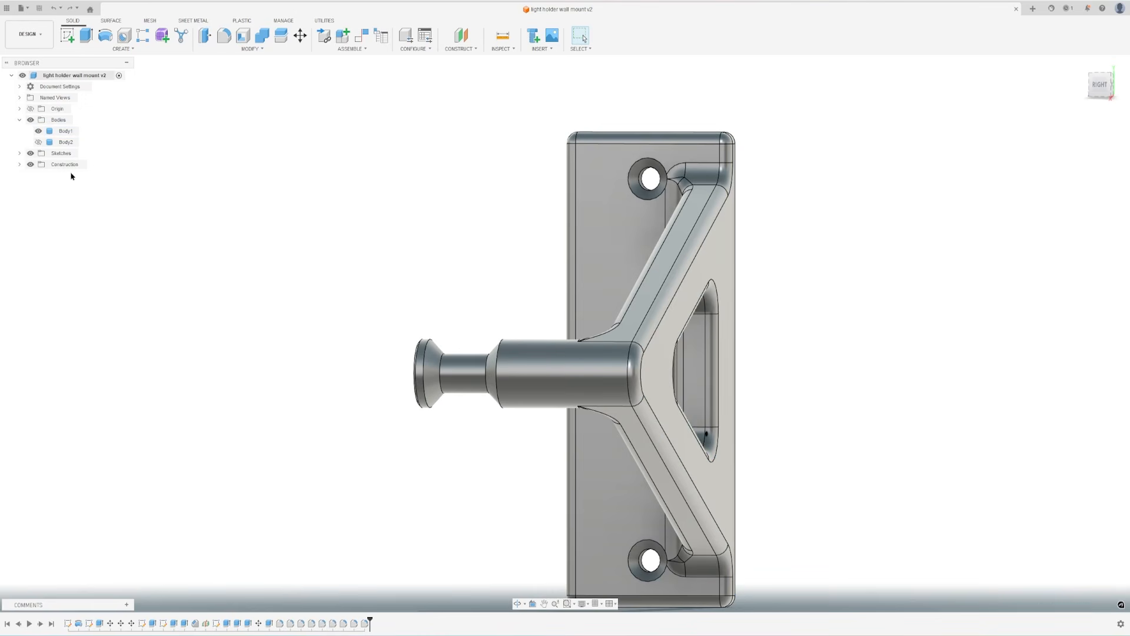
- Rotate the whole holder body a quarter turn with Move/Copy so the mounting pin points straight up and the screw plate lies lengthwise
left_click(66, 131)
key("m")
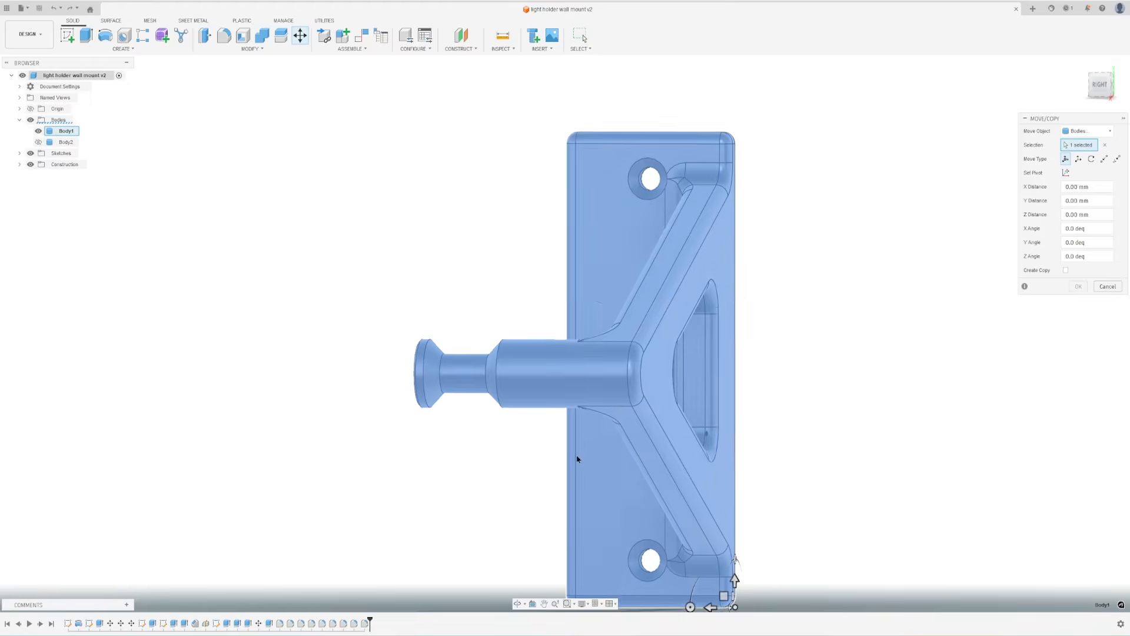
left_click_drag(670, 525, 713, 482)
left_click(1084, 288)
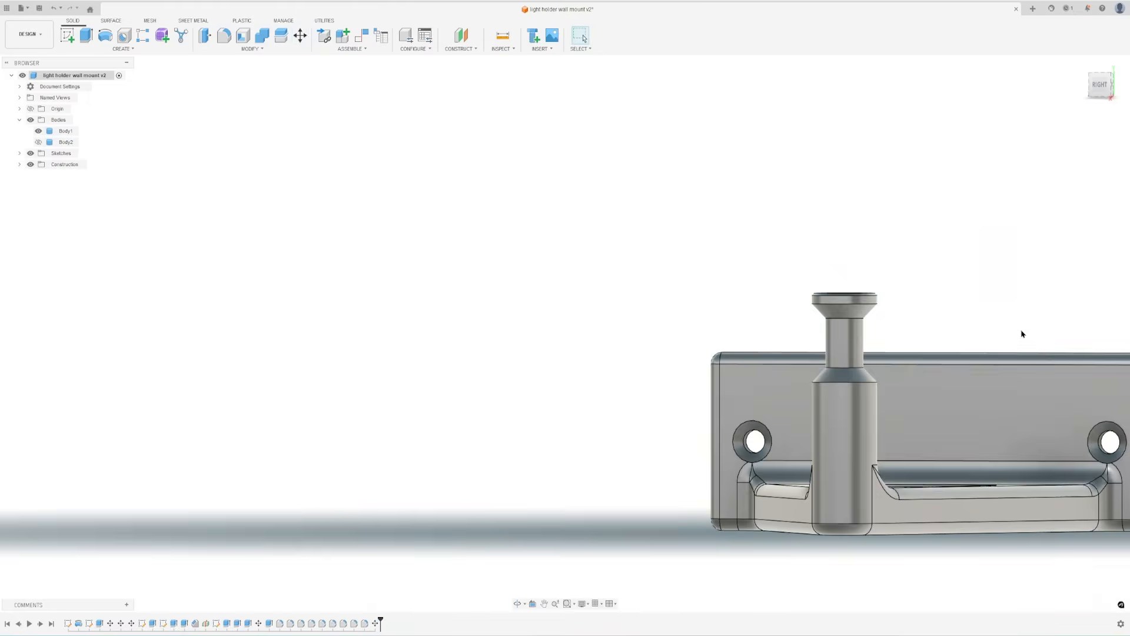
scroll(534, 370, "up", 5)
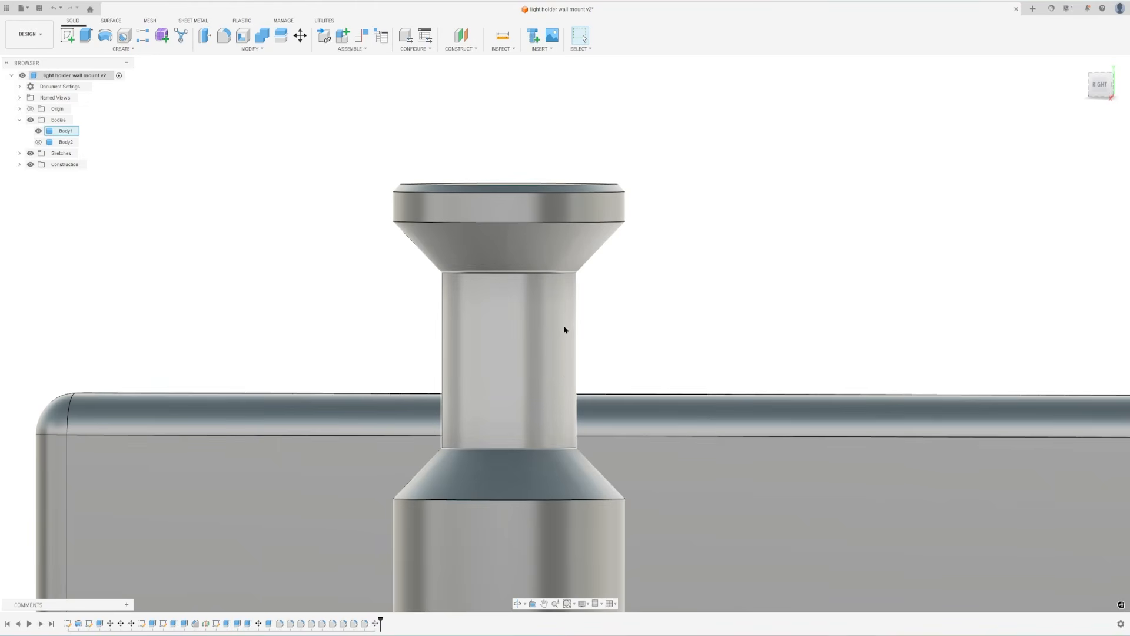
scroll(547, 397, "down", 5)
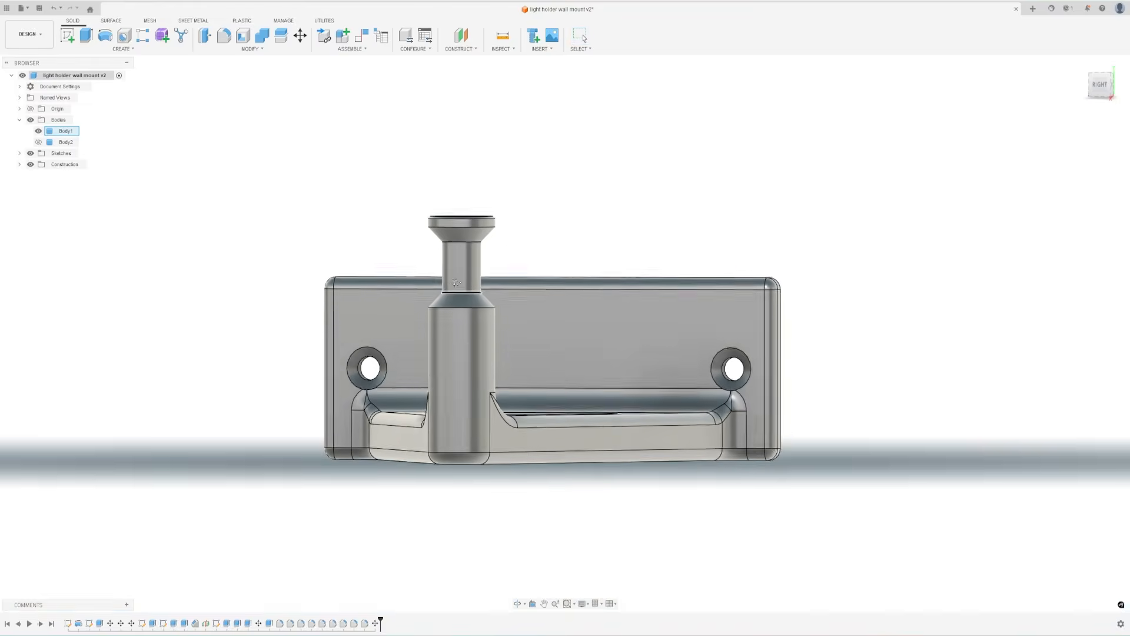
- Rotate the holder body 45 degrees about the Z axis with Move/Copy so the pin and screw plate tilt
middle_click_drag(613, 339, 583, 330, "shift")
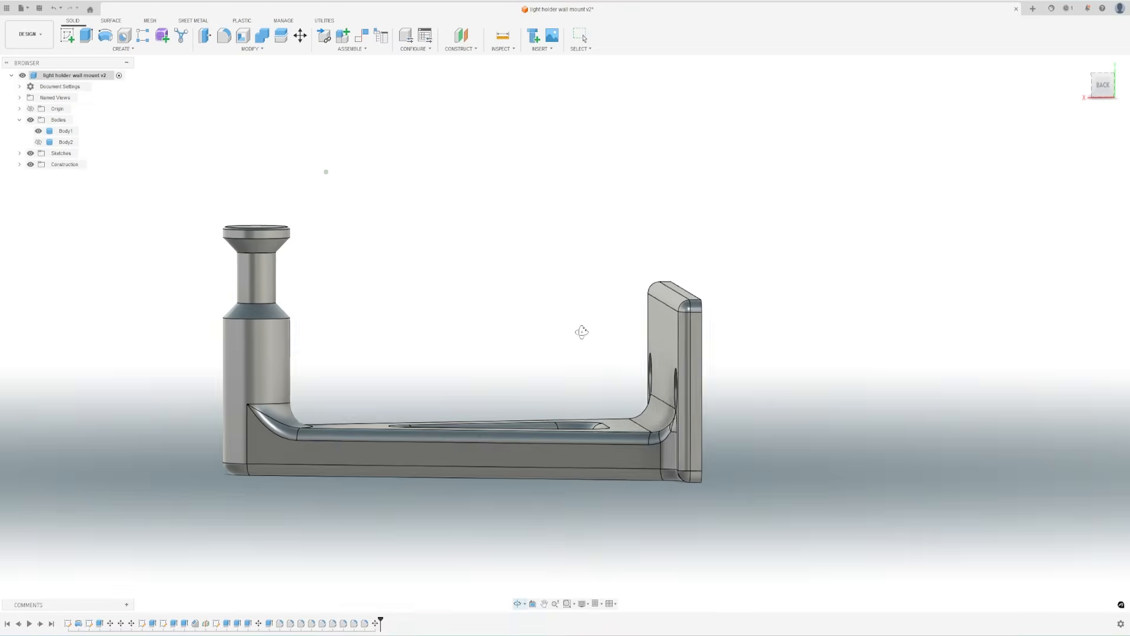
middle_click_drag(549, 351, 546, 341, "shift")
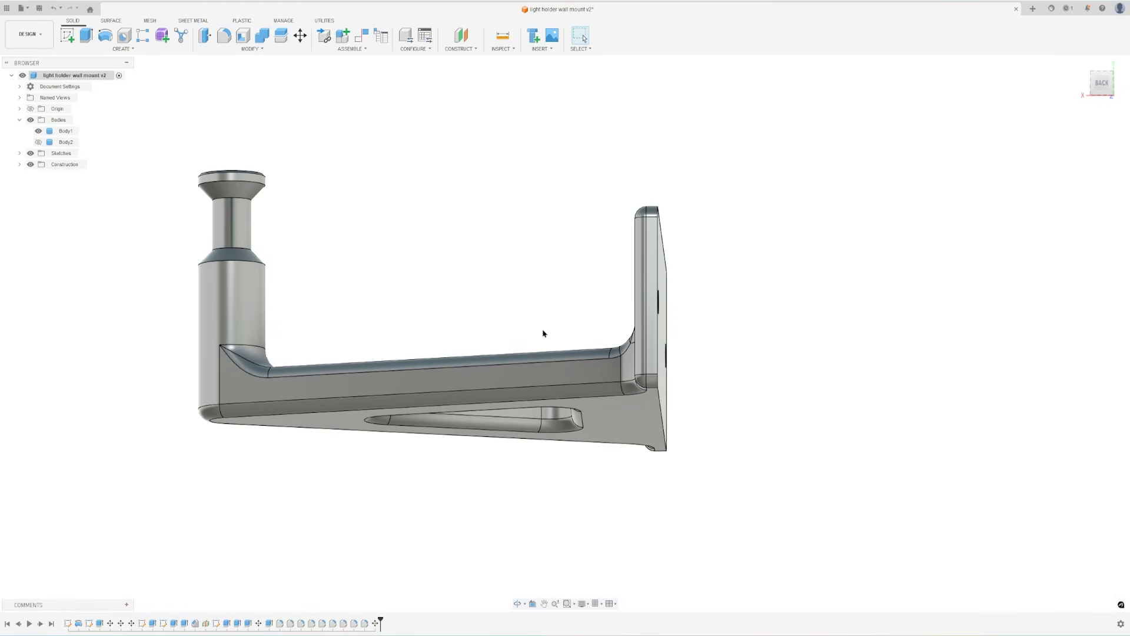
mouse_move(533, 328)
middle_mouse_down("shift")
mouse_move(524, 336)
mouse_move(534, 314)
mouse_move(530, 335)
middle_mouse_up("shift")
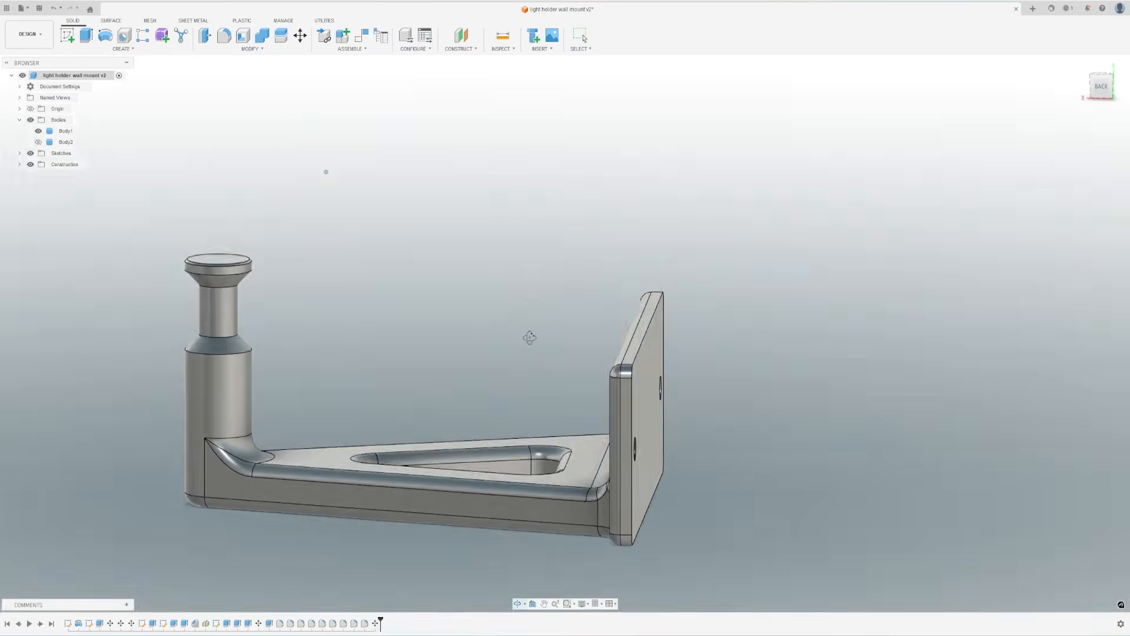
left_click(62, 137)
key("m")
left_click_drag(610, 465, 651, 470)
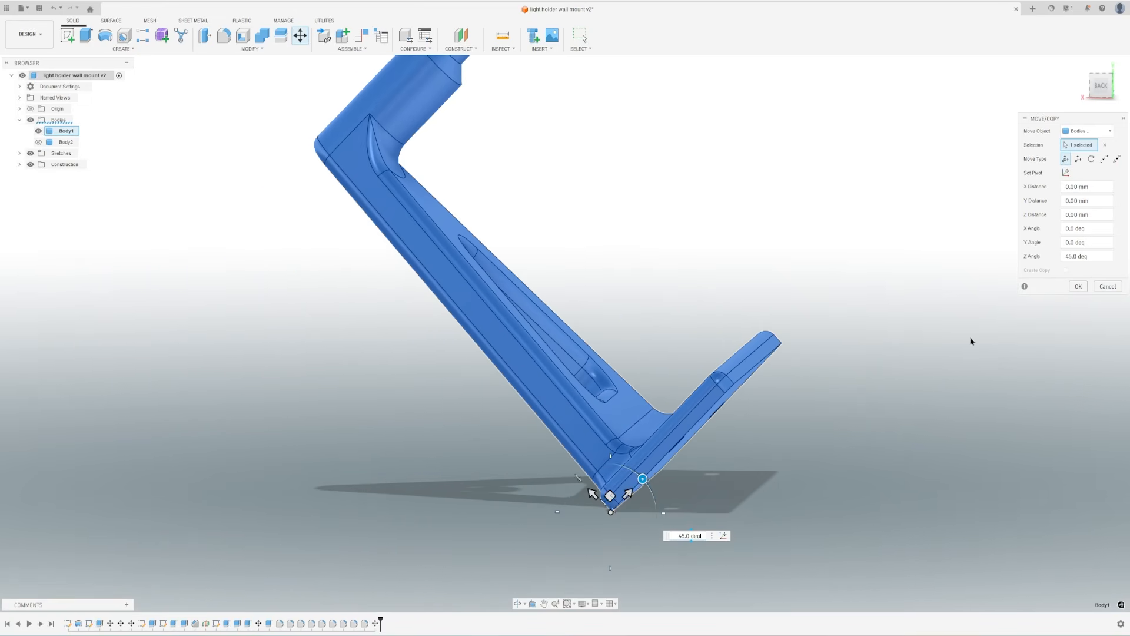
left_click(1078, 286)
scroll(708, 320, "down", 3)
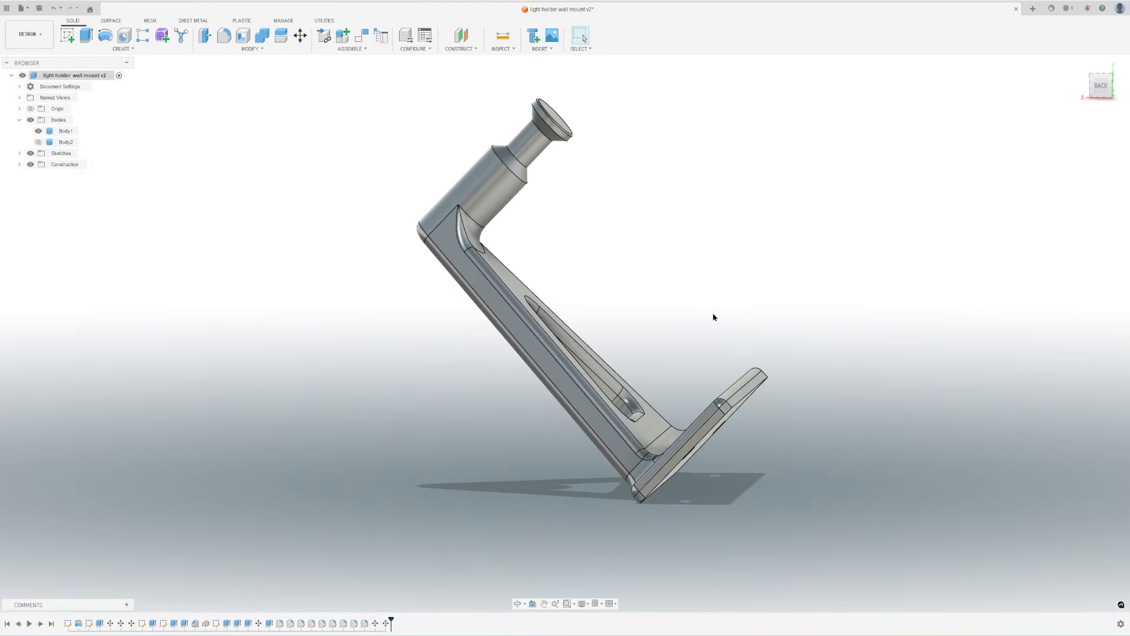
- Rotate the tilted holder body -90 degrees about the Z axis with Move/Copy so the pin end rests lowest
mouse_move(718, 319)
middle_mouse_down("shift")
mouse_move(762, 288)
mouse_move(711, 301)
mouse_move(726, 313)
middle_mouse_up("shift")
scroll(583, 169, "up", 5)
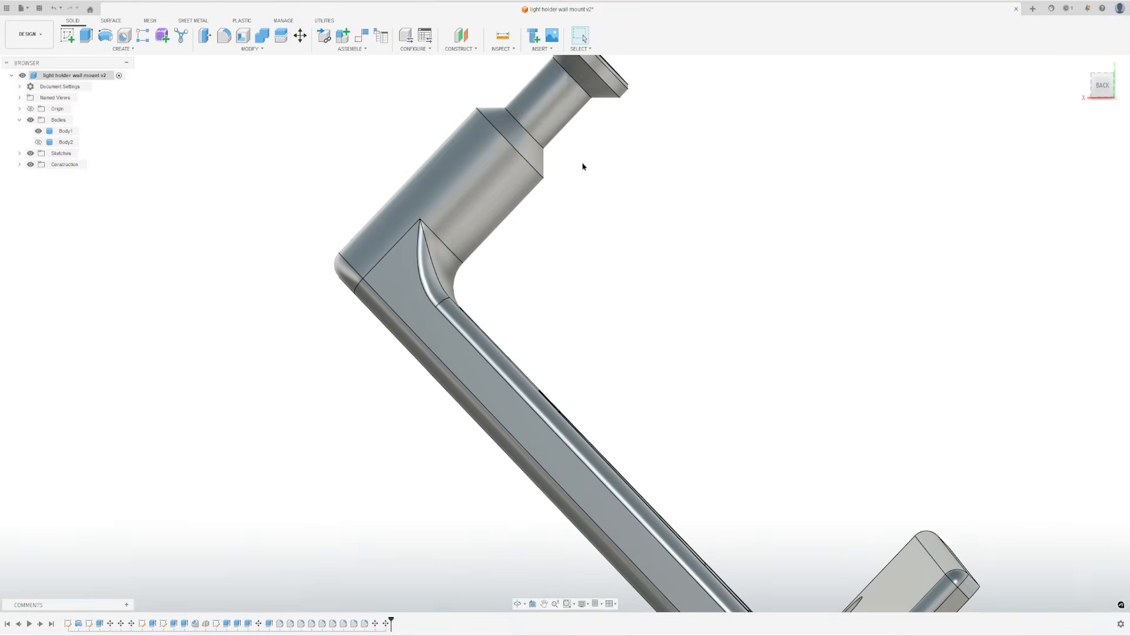
scroll(550, 214, "down", 3)
scroll(570, 220, "up", 5)
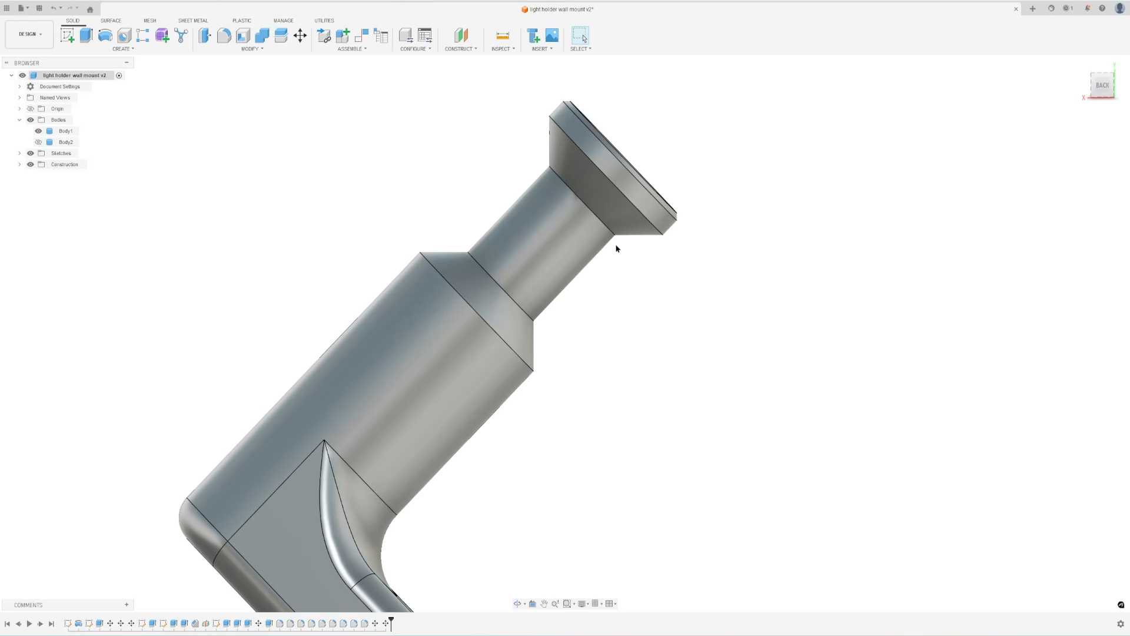
scroll(647, 293, "down", 6)
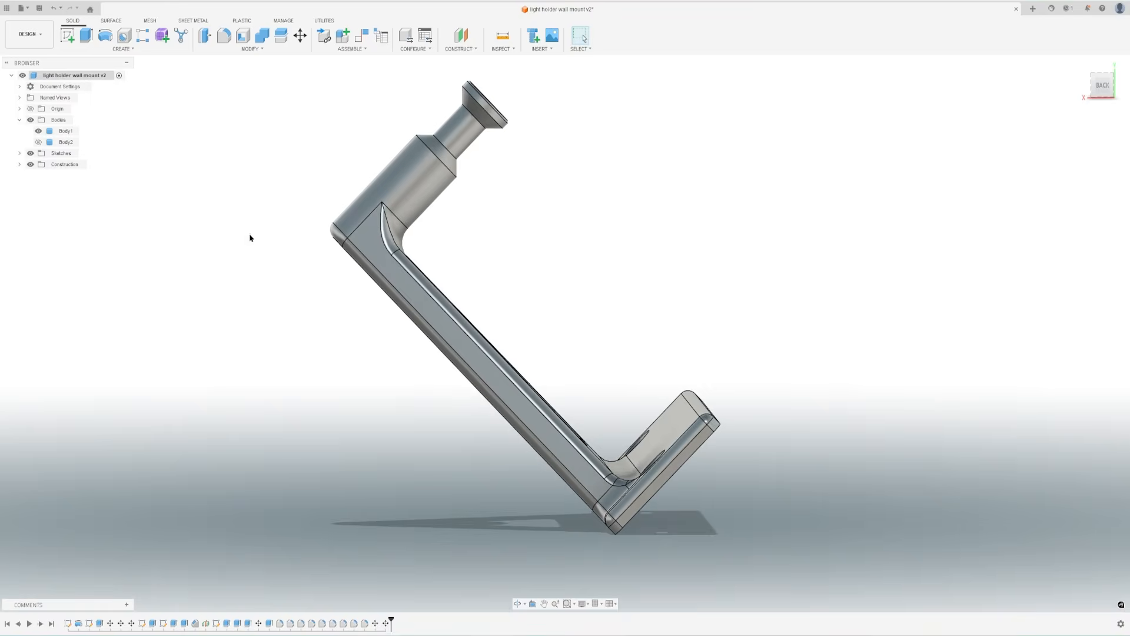
left_click(67, 132)
key("m")
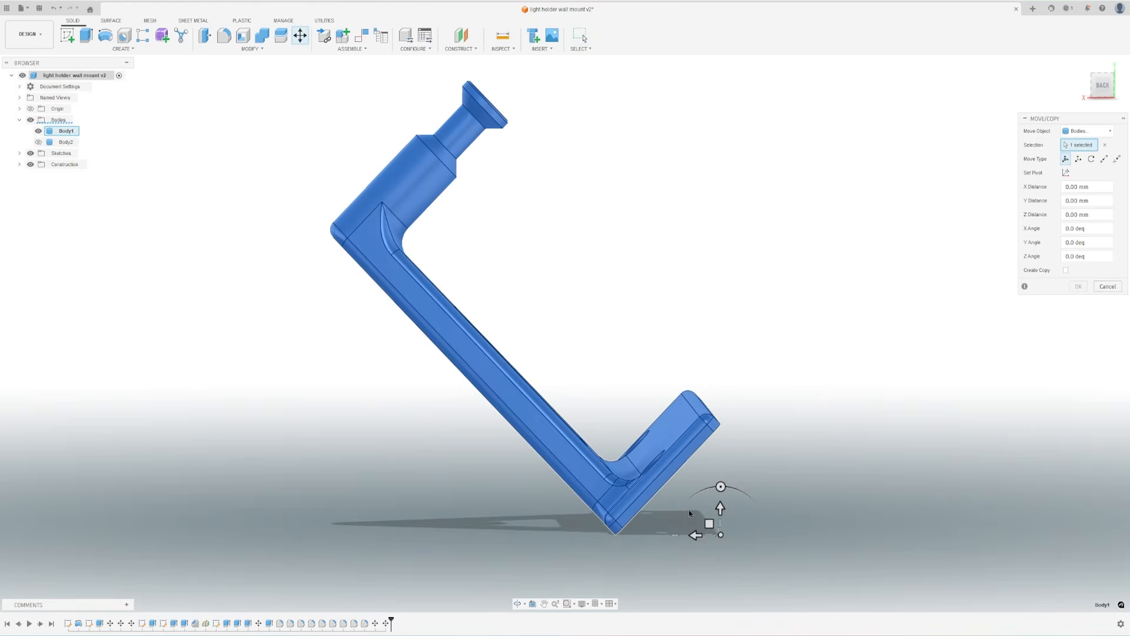
left_click_drag(719, 487, 566, 540)
scroll(566, 541, "down", 3)
middle_click_drag(535, 482, 468, 274)
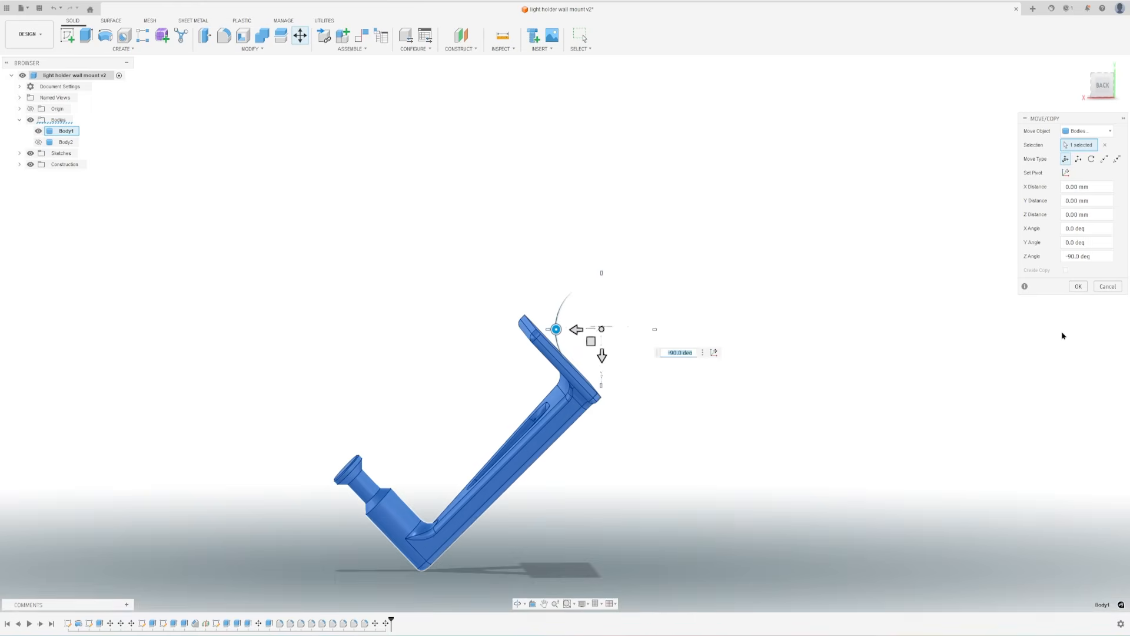
left_click(1077, 286)
- Undo the two extra rotations of the holder body, keeping the quarter turn that stands the pin upright
scroll(466, 388, "up", 5)
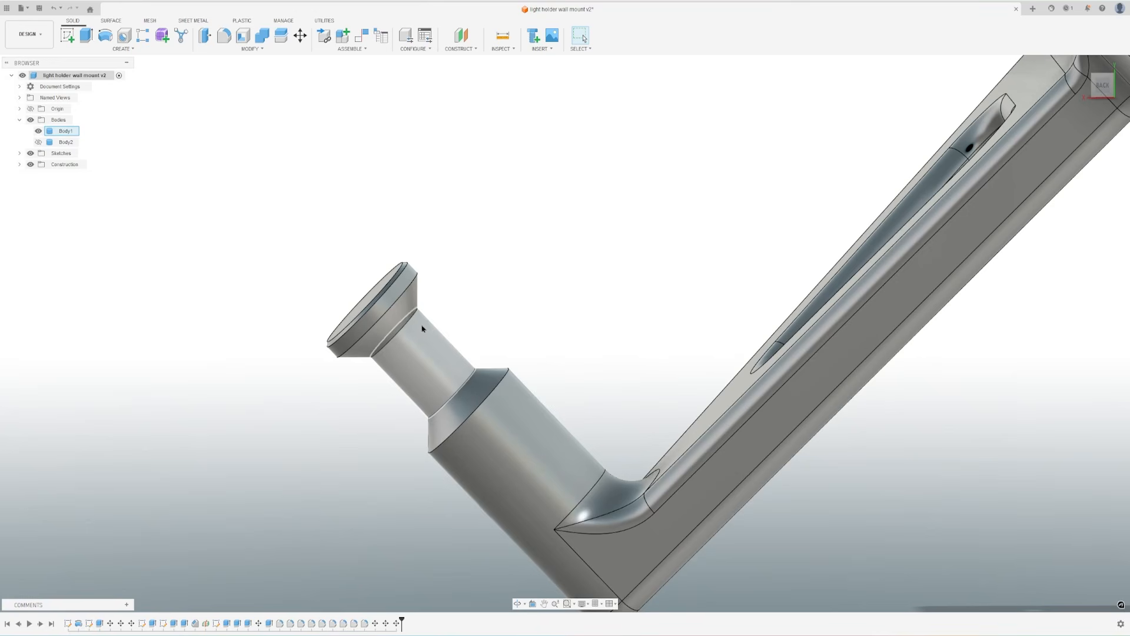
scroll(420, 329, "down", 5)
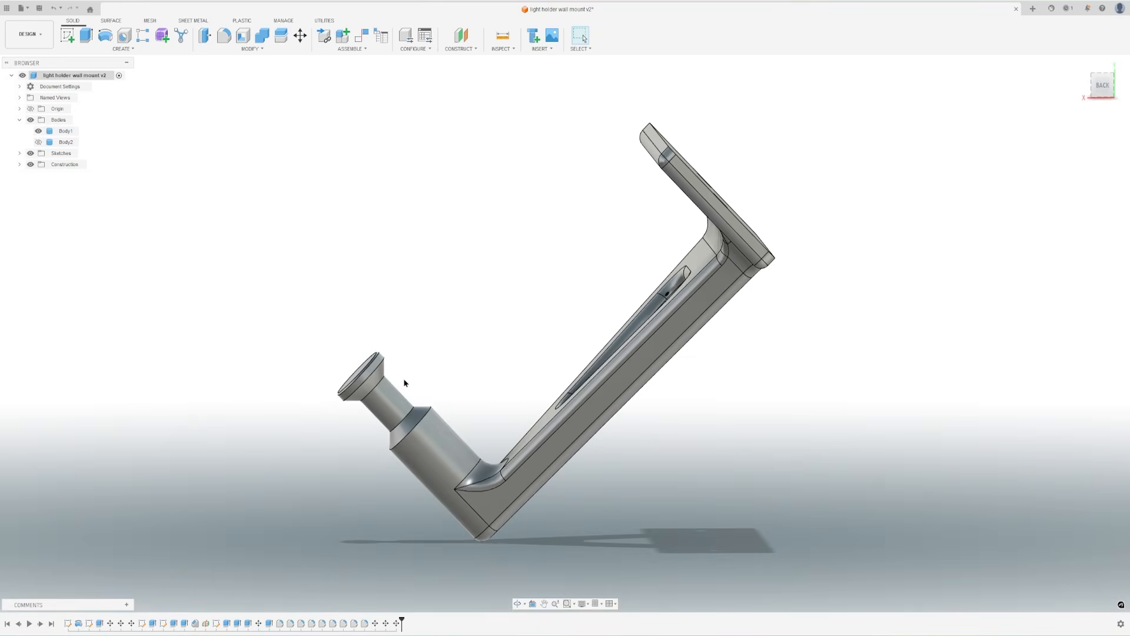
middle_click_drag(493, 393, 306, 414, "shift")
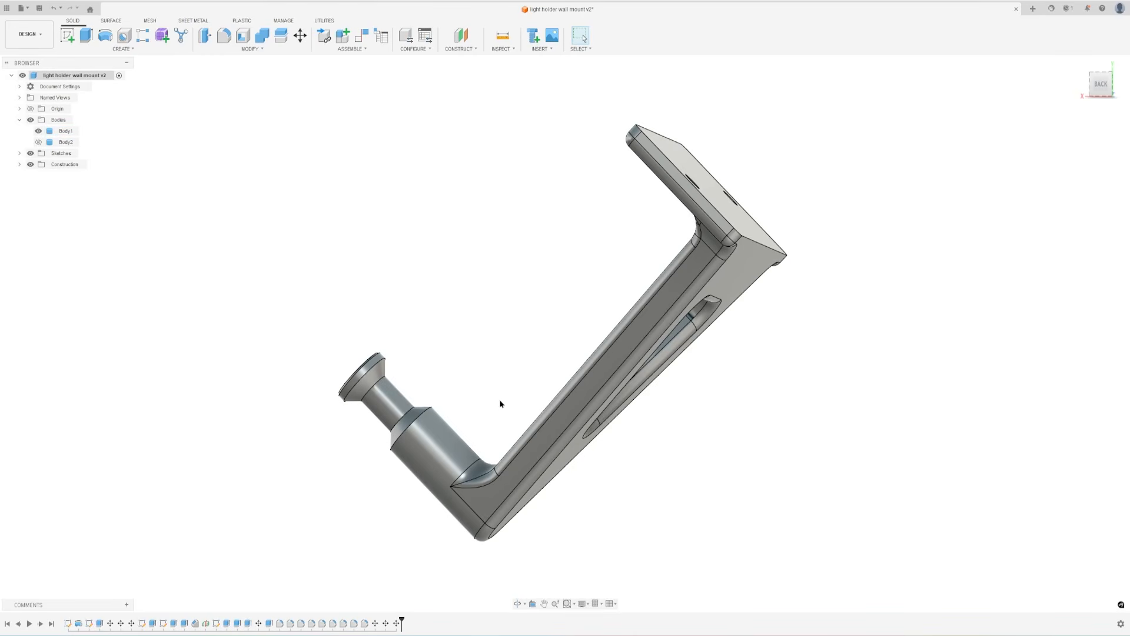
middle_click_drag(497, 395, 476, 383, "shift")
key("ctrl+z")
key("ctrl+z")
key("ctrl+z")
key("ctrl+z")
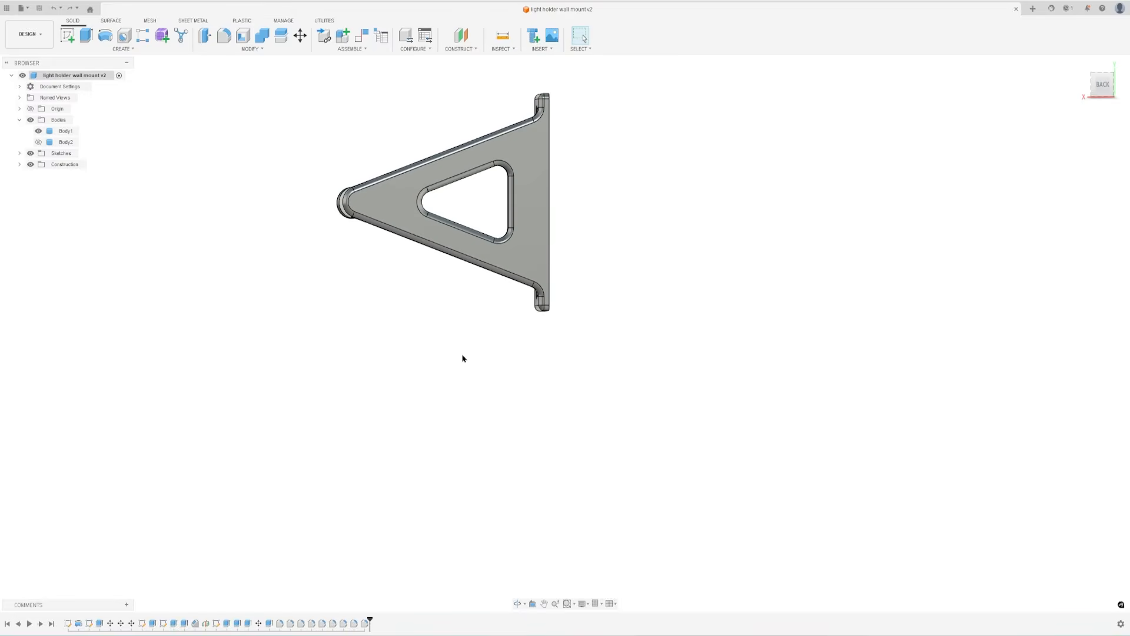
key("ctrl+y")
- Start saving the upright holder body as a mesh for the slicer
middle_click_drag(489, 348, 377, 347, "shift")
middle_click_drag(547, 344, 506, 355, "shift")
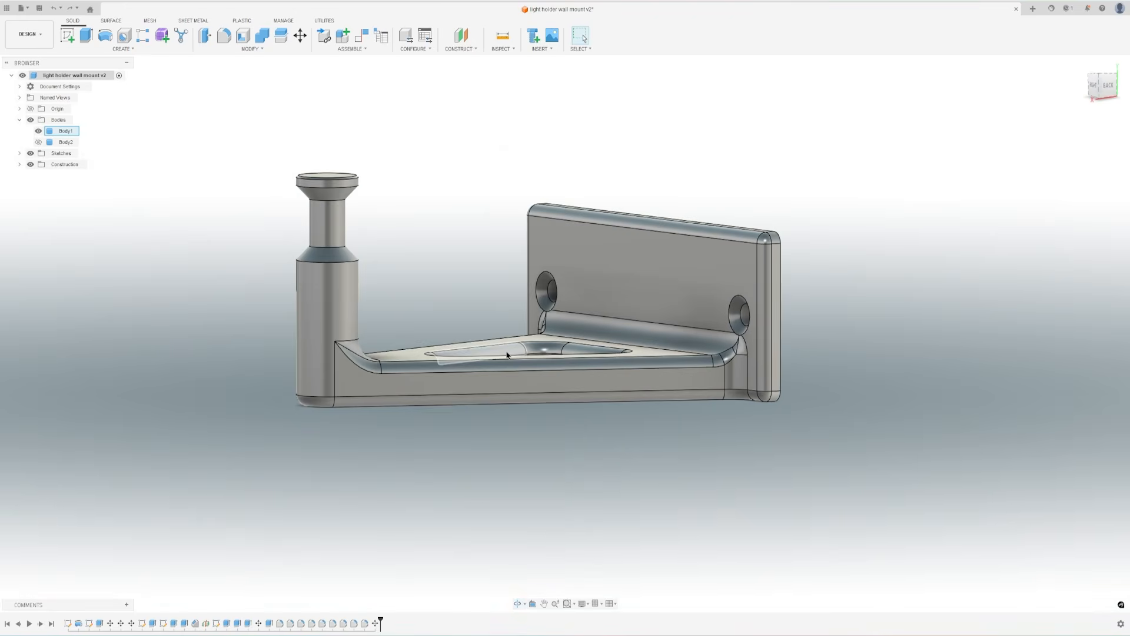
scroll(306, 128, "up", 5)
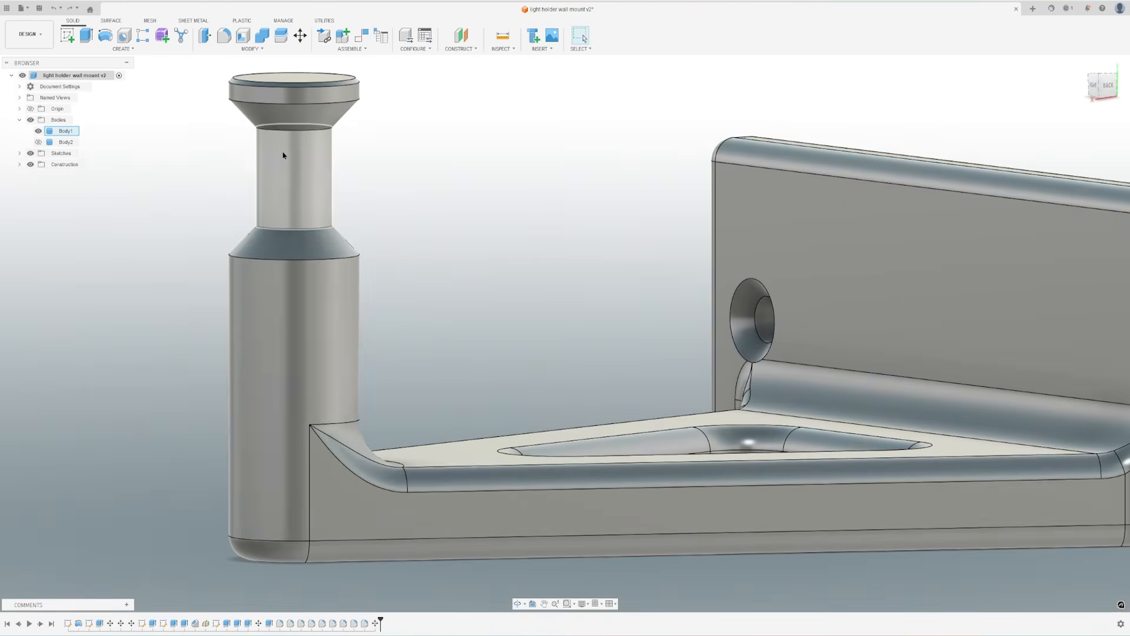
middle_click_drag(303, 285, 404, 313, "shift")
scroll(404, 312, "down", 5)
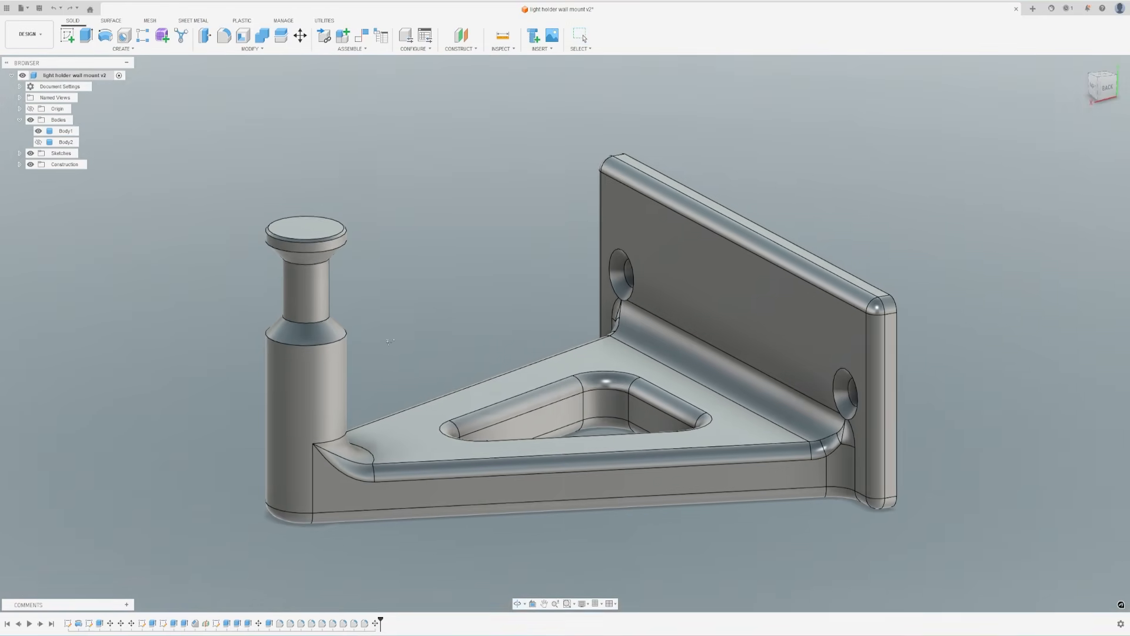
middle_click_drag(469, 327, 468, 300, "shift")
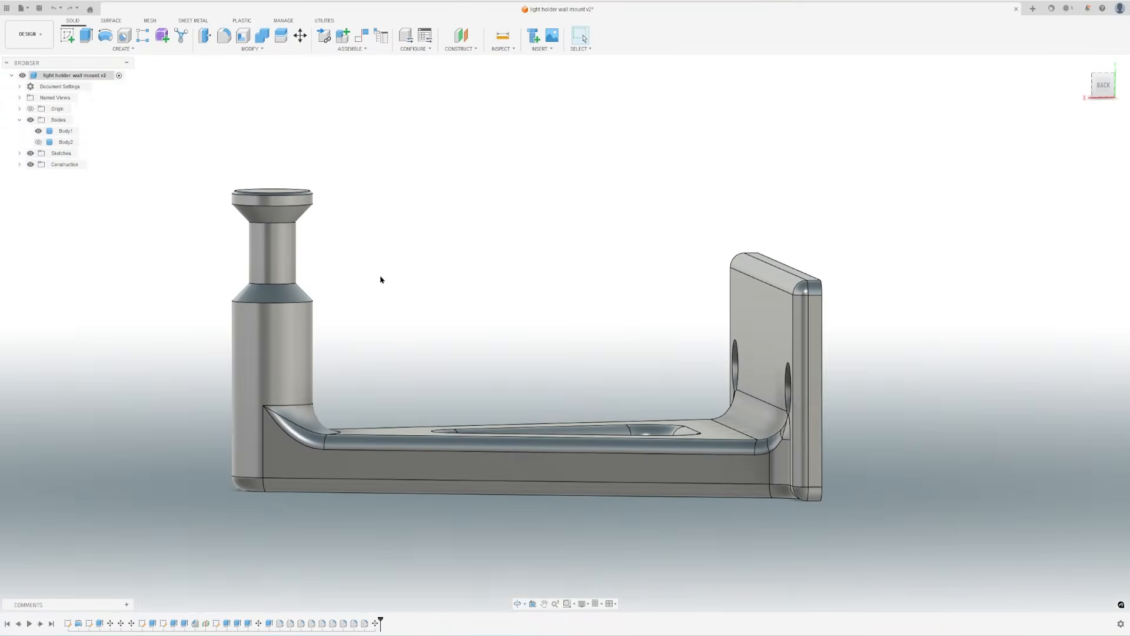
left_click(66, 131)
right_click(66, 131)
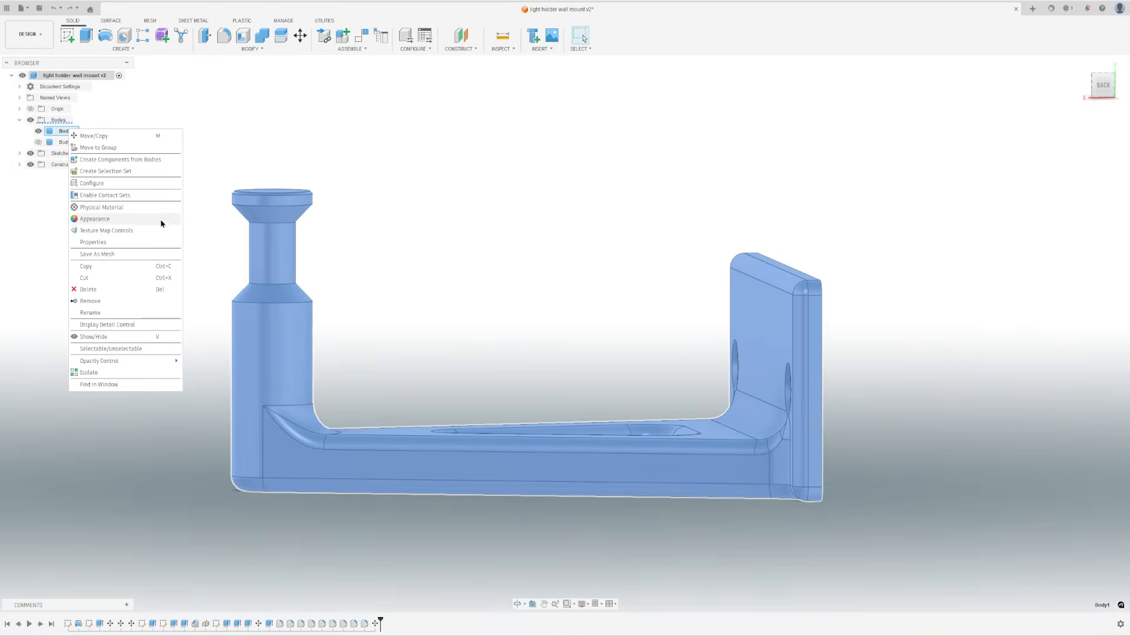
left_click(109, 254)
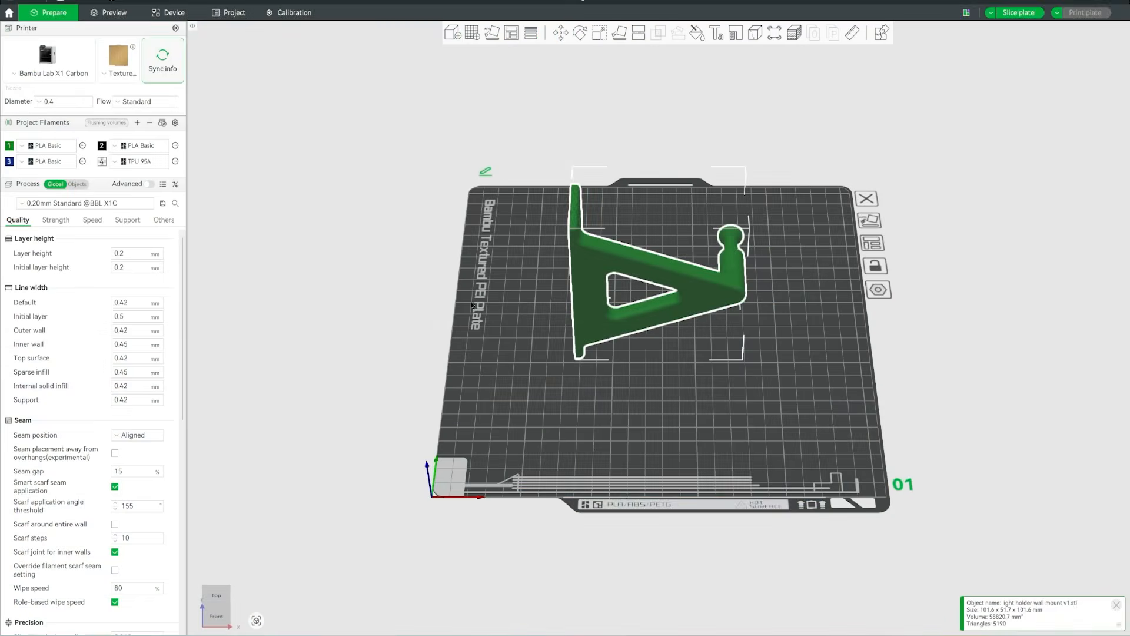
- Switch to Bambu Studio and lay the imported holder on the flat underside of its triangular bracket, with the pin pointing up
left_click_drag(471, 305, 496, 292)
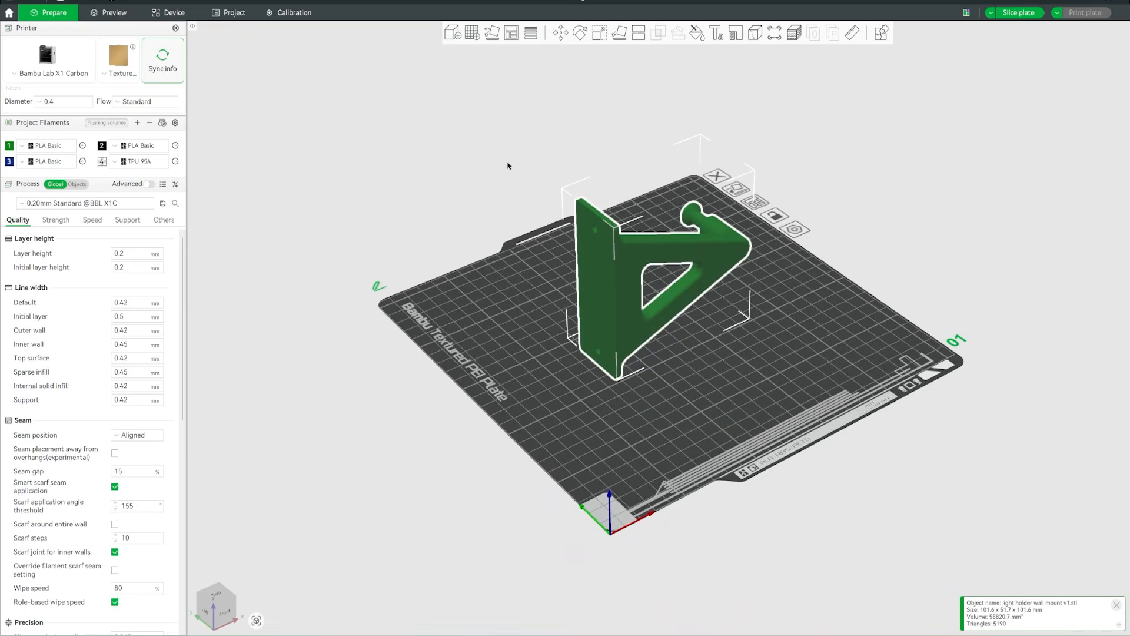
left_click(582, 35)
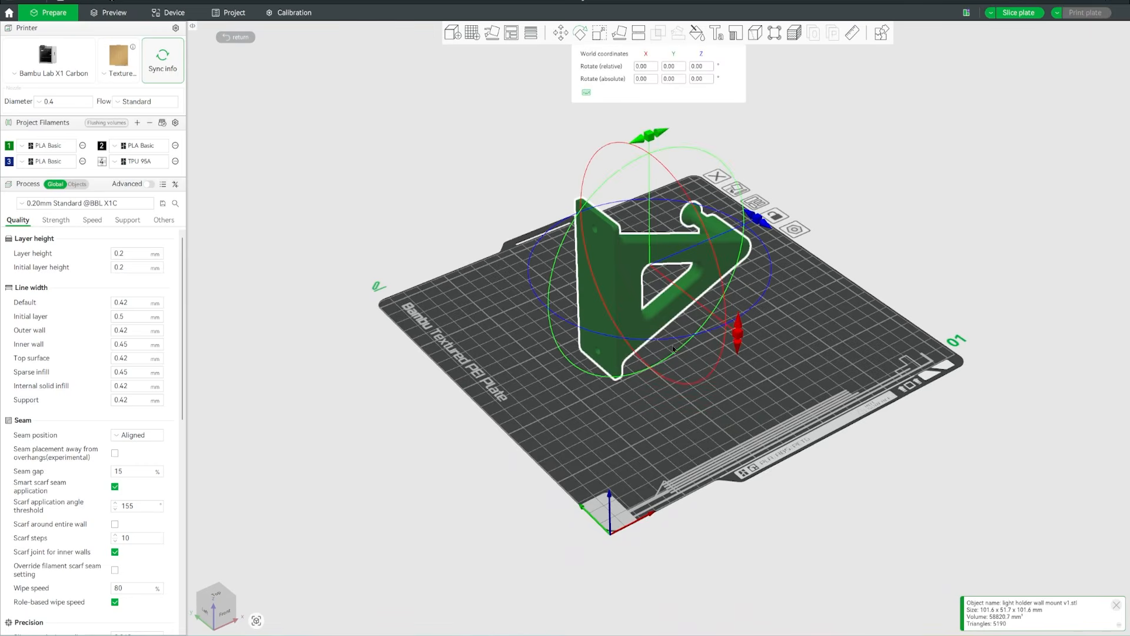
left_click(549, 87)
left_click_drag(559, 106, 612, 286)
left_click(612, 286)
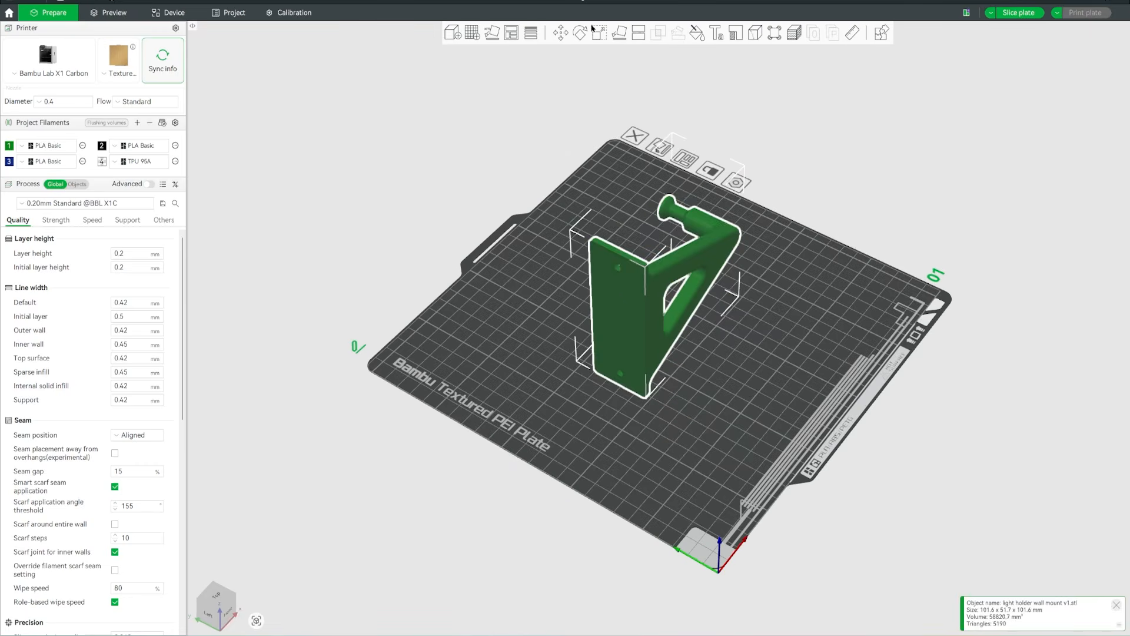
left_click(619, 32)
left_click(678, 325)
left_click_drag(681, 328, 718, 357)
left_click(666, 401)
left_click_drag(665, 402, 644, 411)
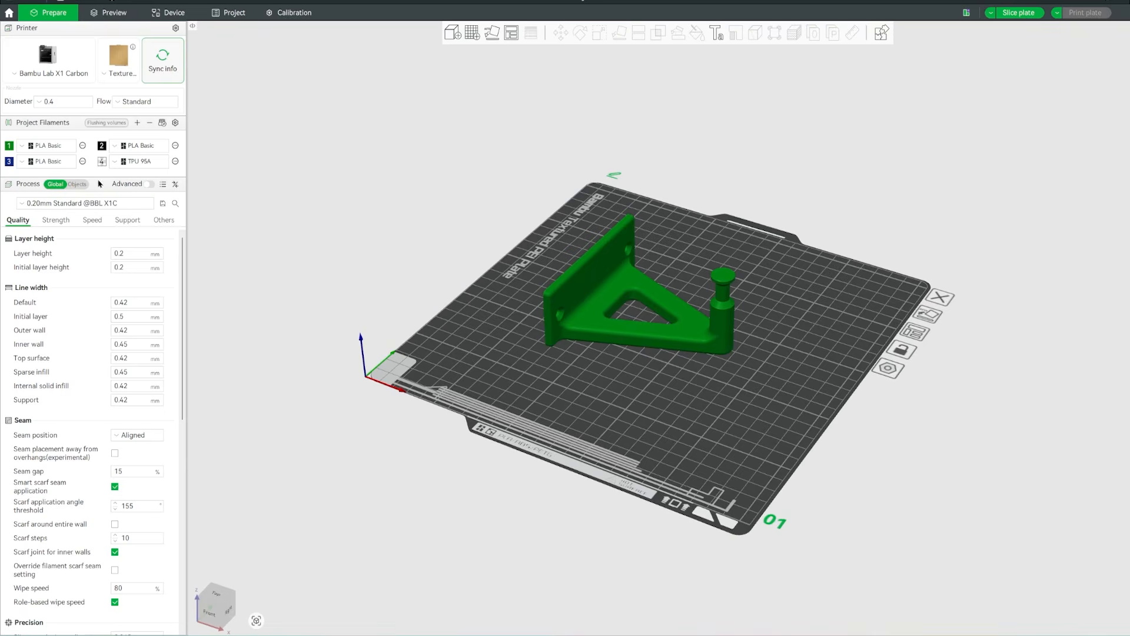
- Change the holder's filament to the black Bambu PLA Basic in slot 2
right_click(590, 330)
mouse_move(654, 607)
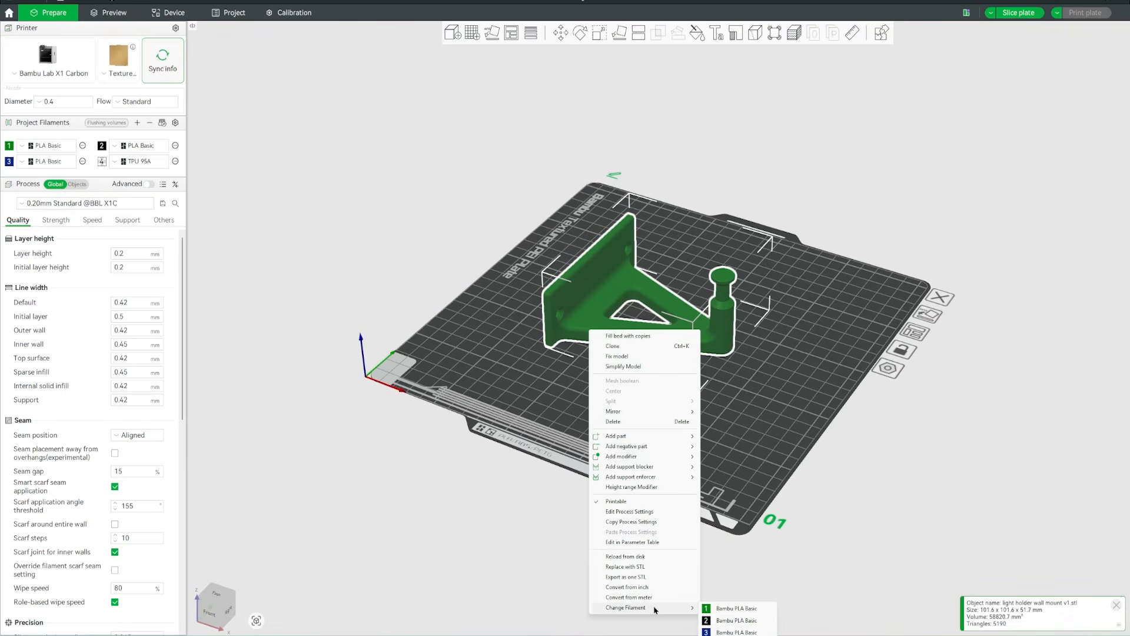
left_click(751, 621)
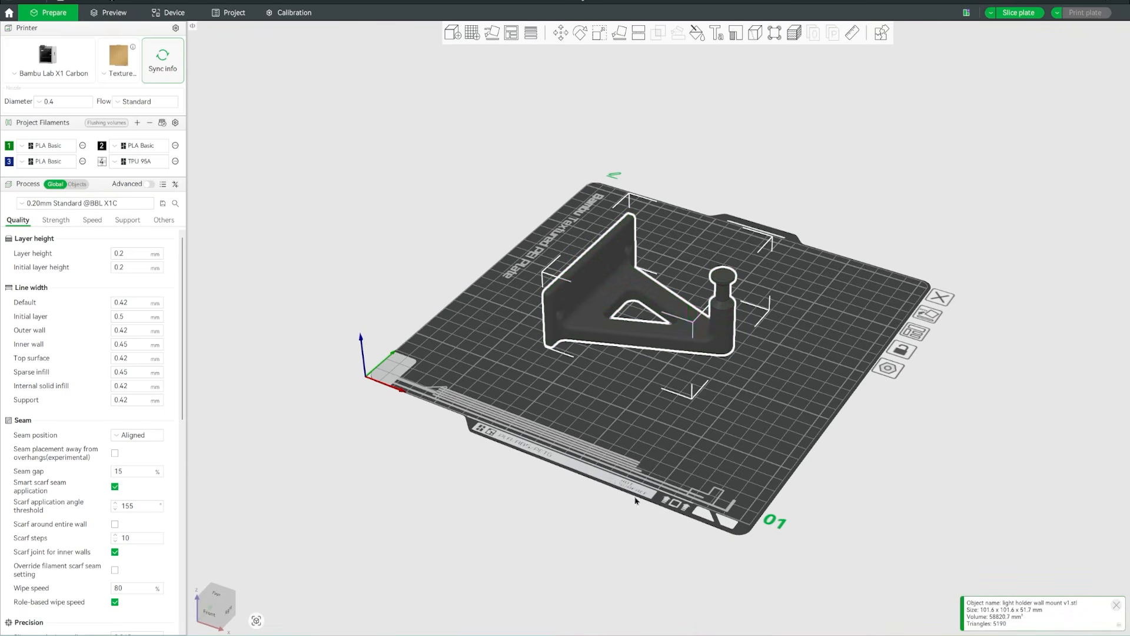
left_click(503, 366)
left_click_drag(504, 363, 591, 288)
scroll(595, 285, "up", 6)
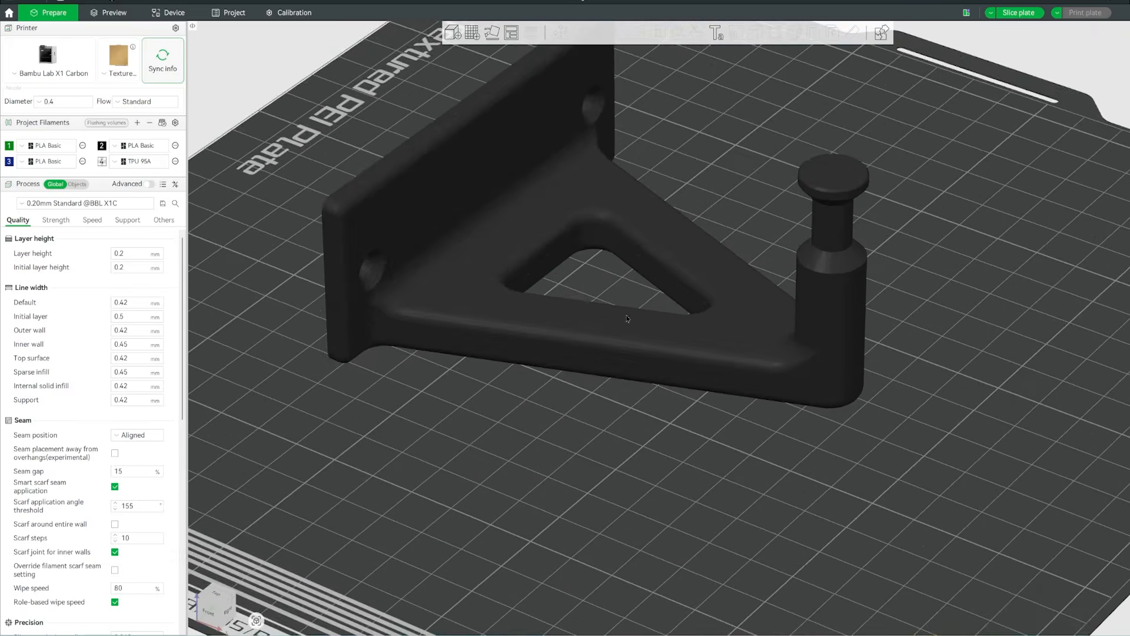
scroll(594, 285, "down", 5)
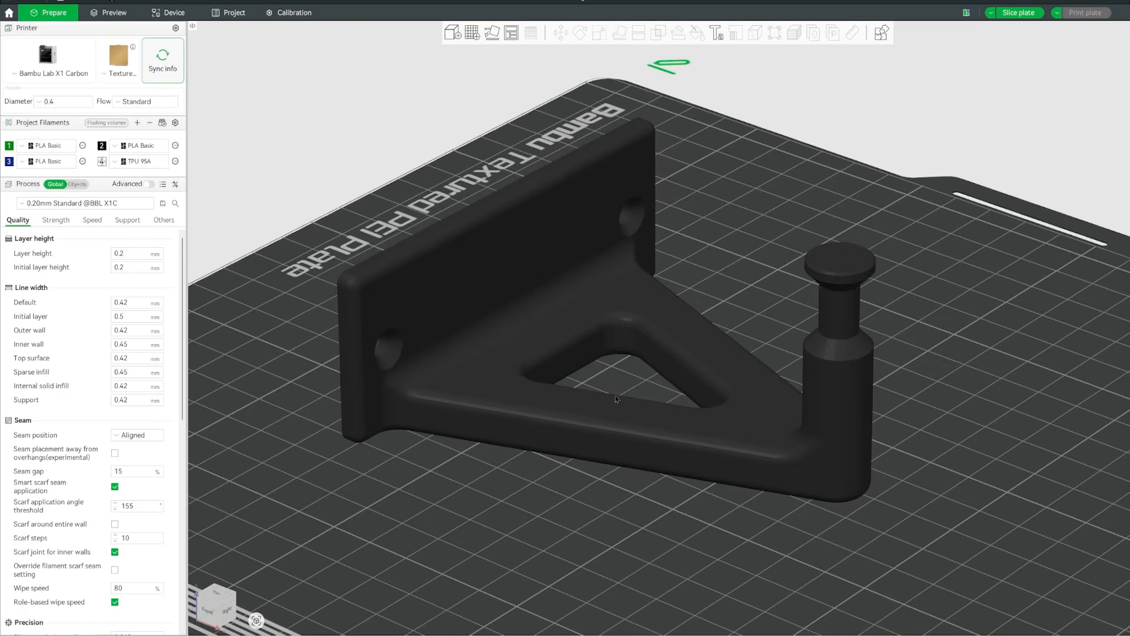
mouse_move(363, 400)
left_mouse_down()
mouse_move(356, 412)
mouse_move(335, 377)
mouse_move(351, 384)
left_mouse_up()
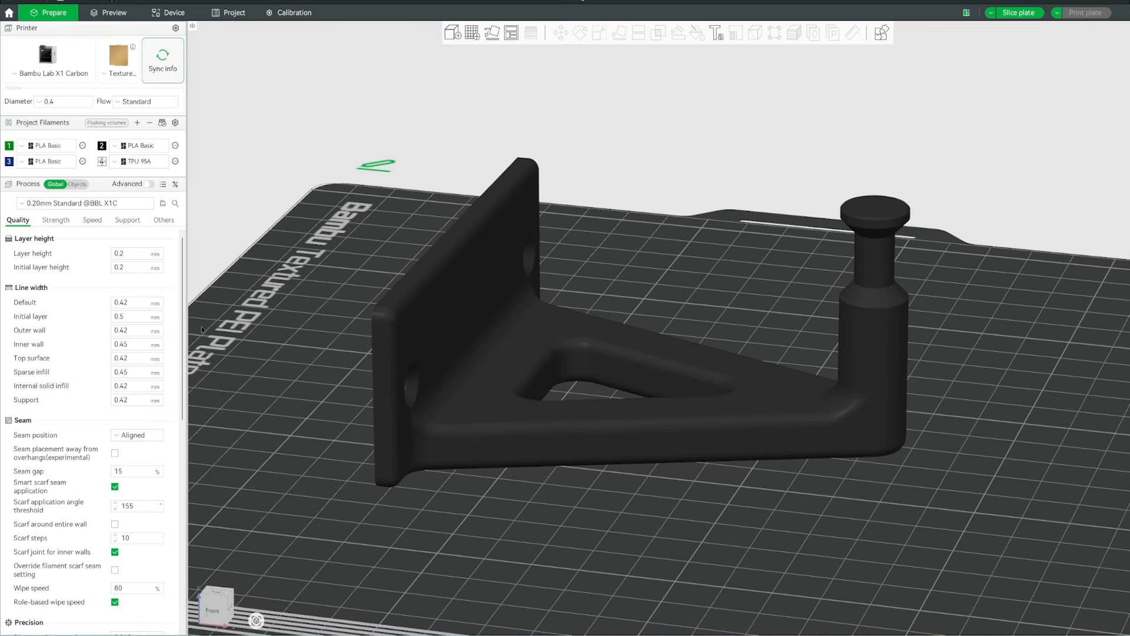
left_click(24, 204)
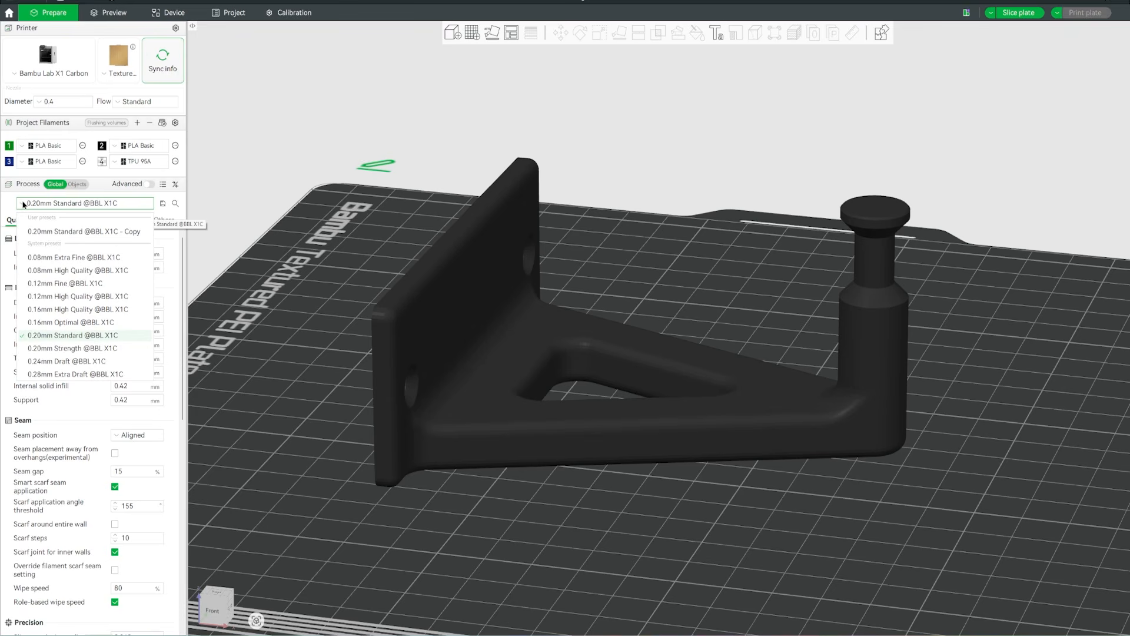
left_click(52, 286)
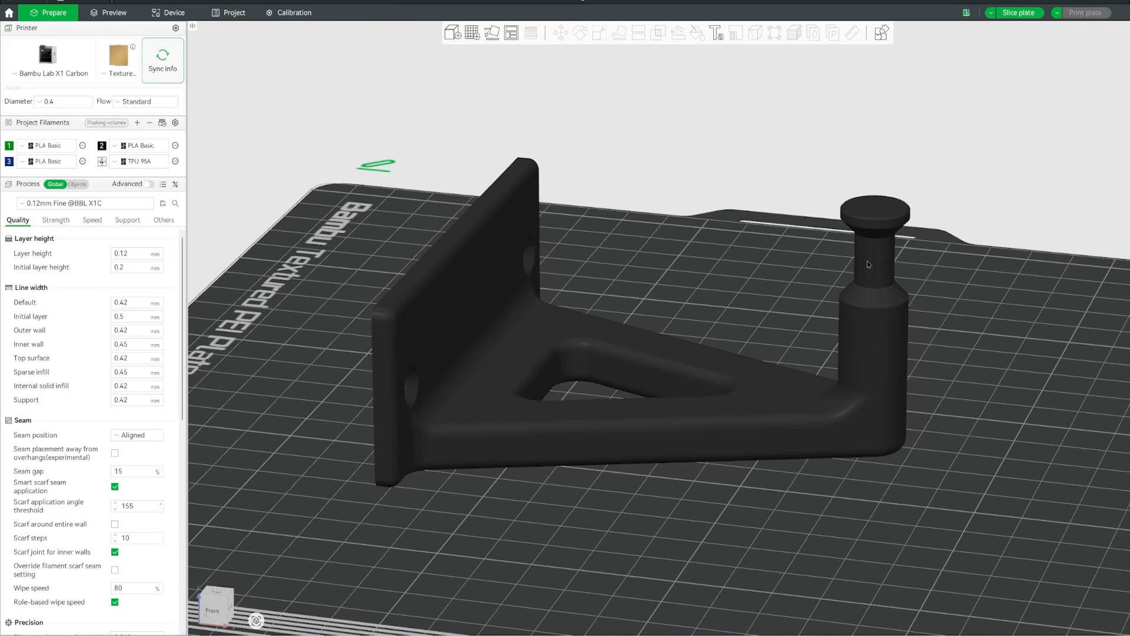
- Examine the pin's head, narrow neck and conical shoulder up close on the build plate
scroll(874, 272, "down", 4)
scroll(874, 272, "up", 11)
right_click_drag(812, 307, 563, 414)
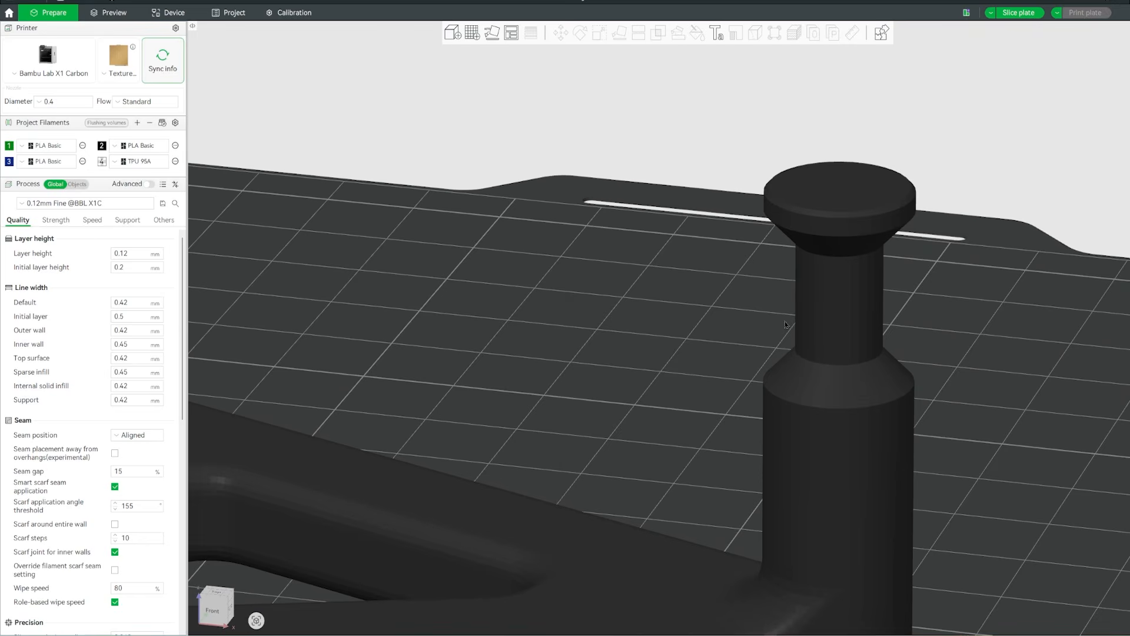
right_click_drag(798, 376, 659, 377)
left_click(665, 377)
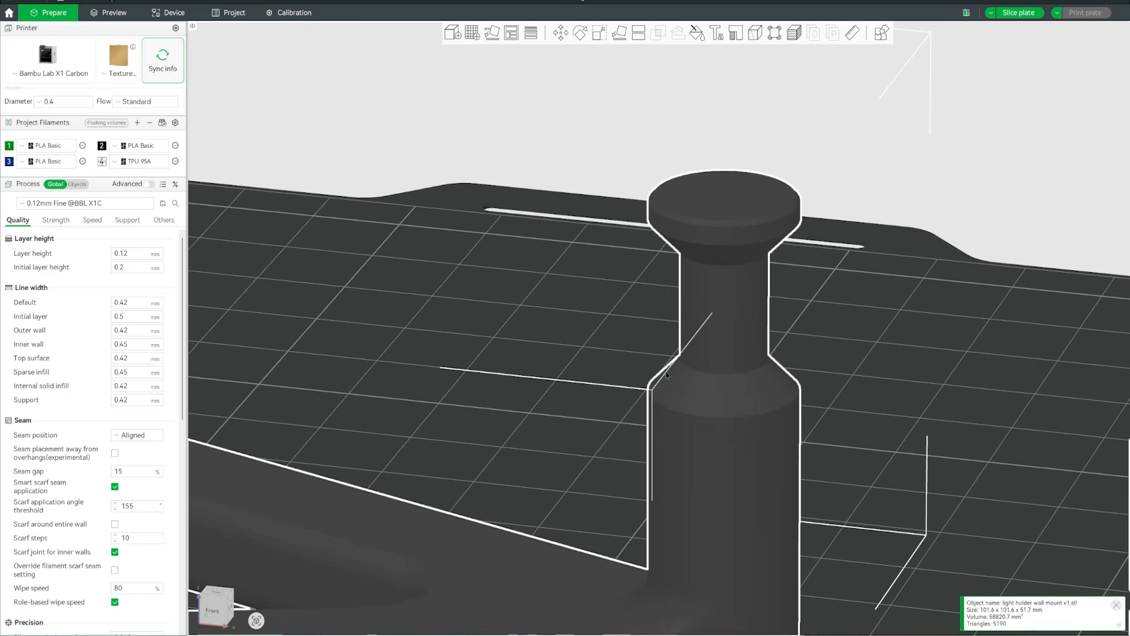
left_click(591, 340)
scroll(735, 351, "up", 6)
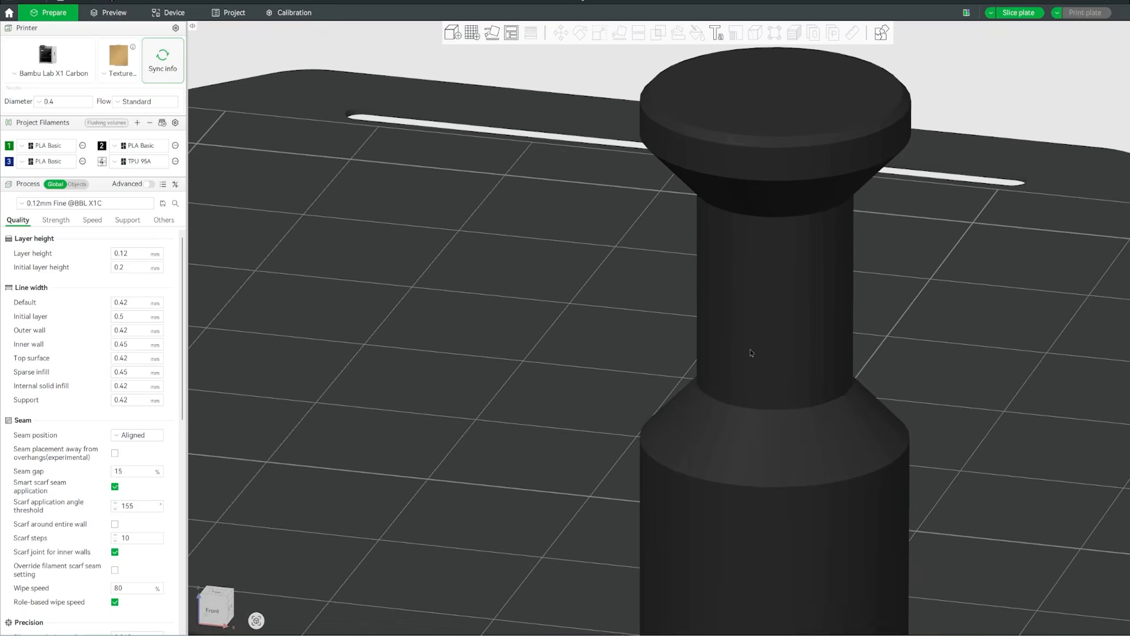
scroll(734, 351, "down", 6)
scroll(726, 295, "up", 2)
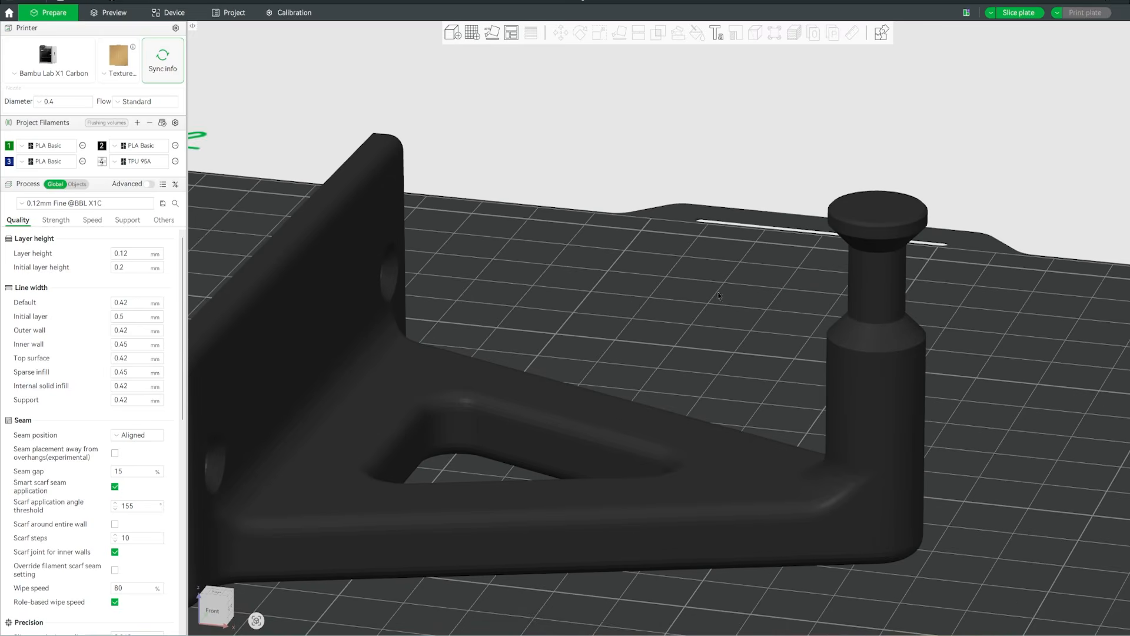
- Set the sparse infill density to 100% and accept the switch to the rectilinear infill pattern
left_click(123, 221)
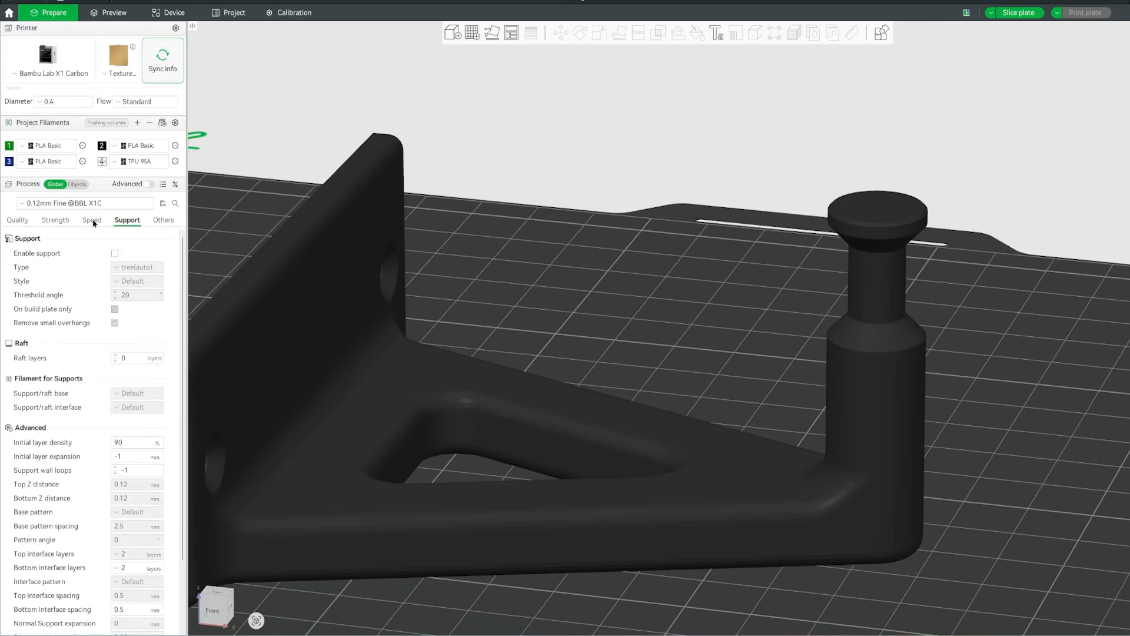
left_click(93, 222)
left_click(129, 224)
left_click(163, 221)
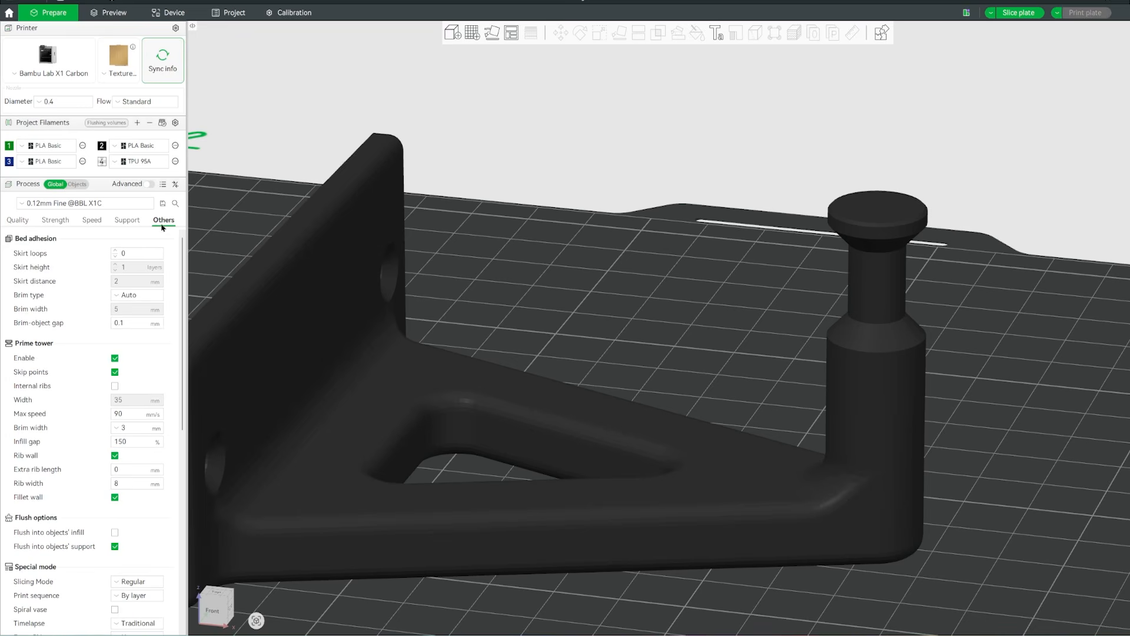
left_click(18, 221)
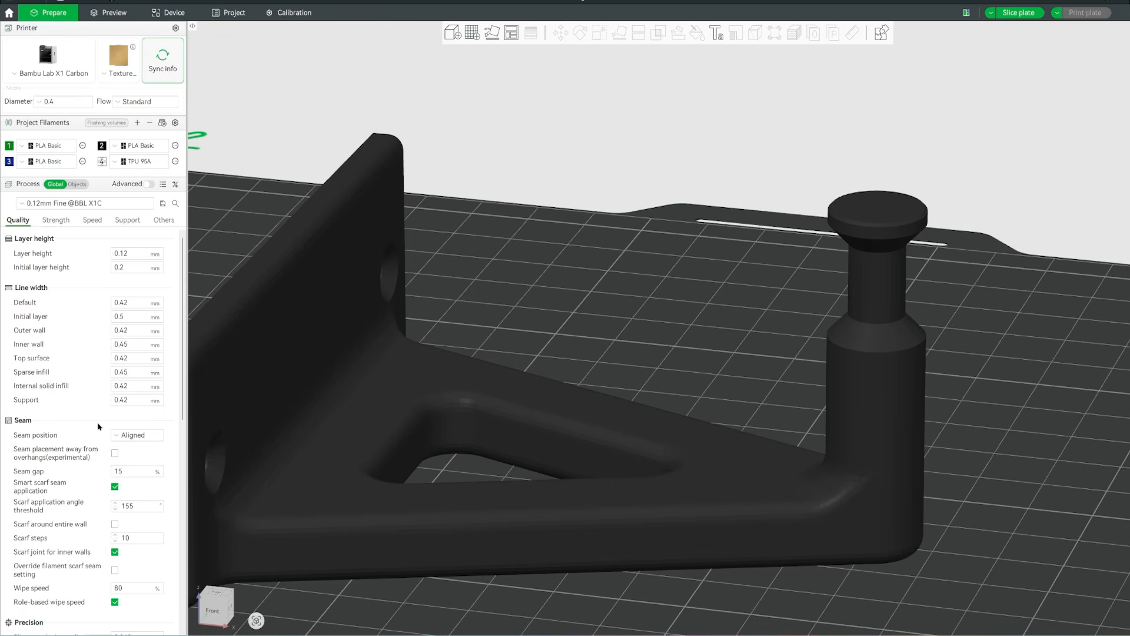
scroll(94, 430, "down", 3)
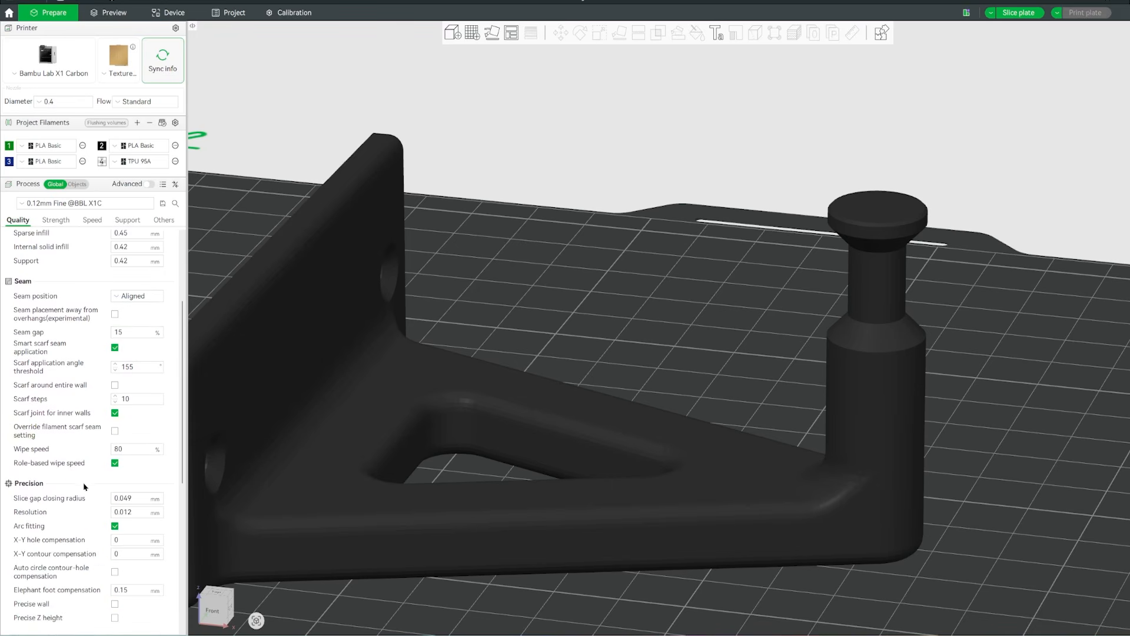
left_click(56, 221)
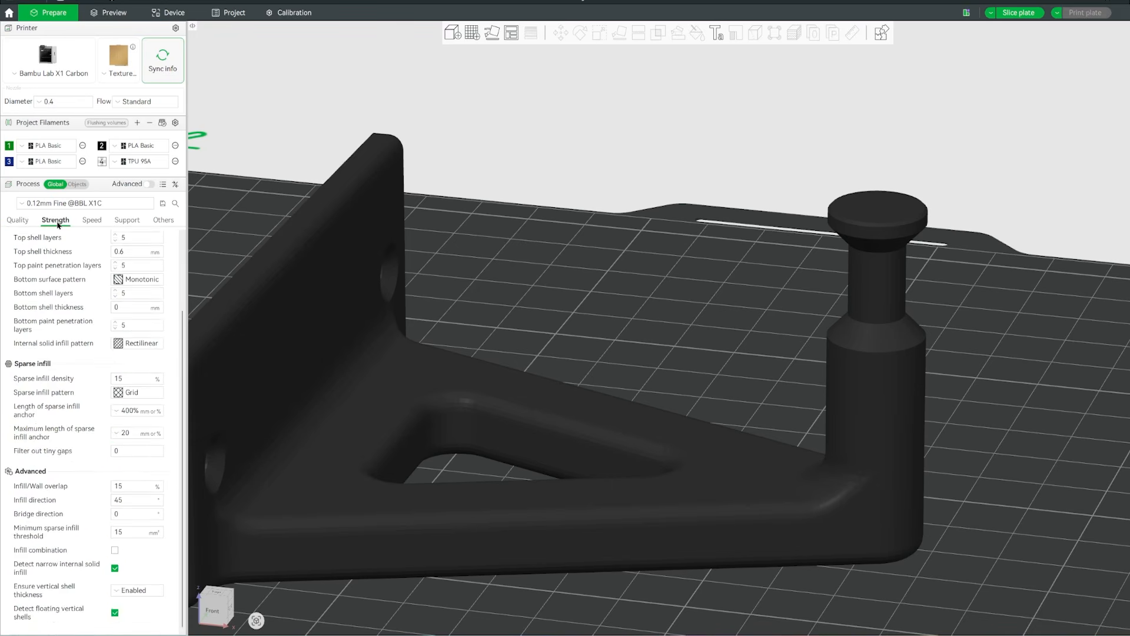
double_click(139, 379)
type("100")
key("Return")
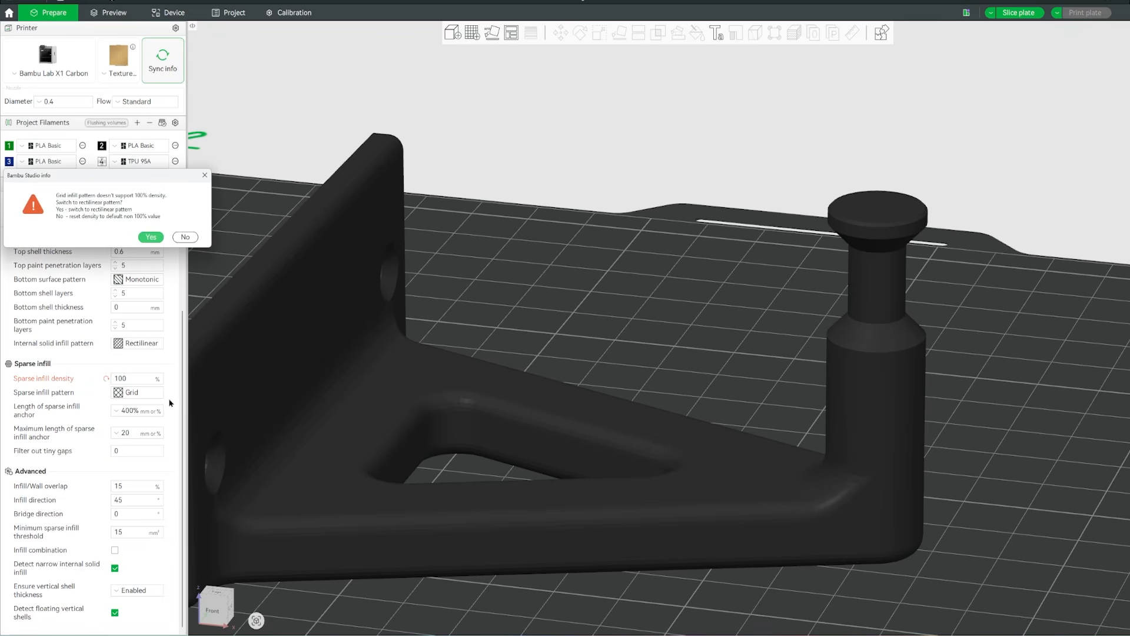
left_click(153, 237)
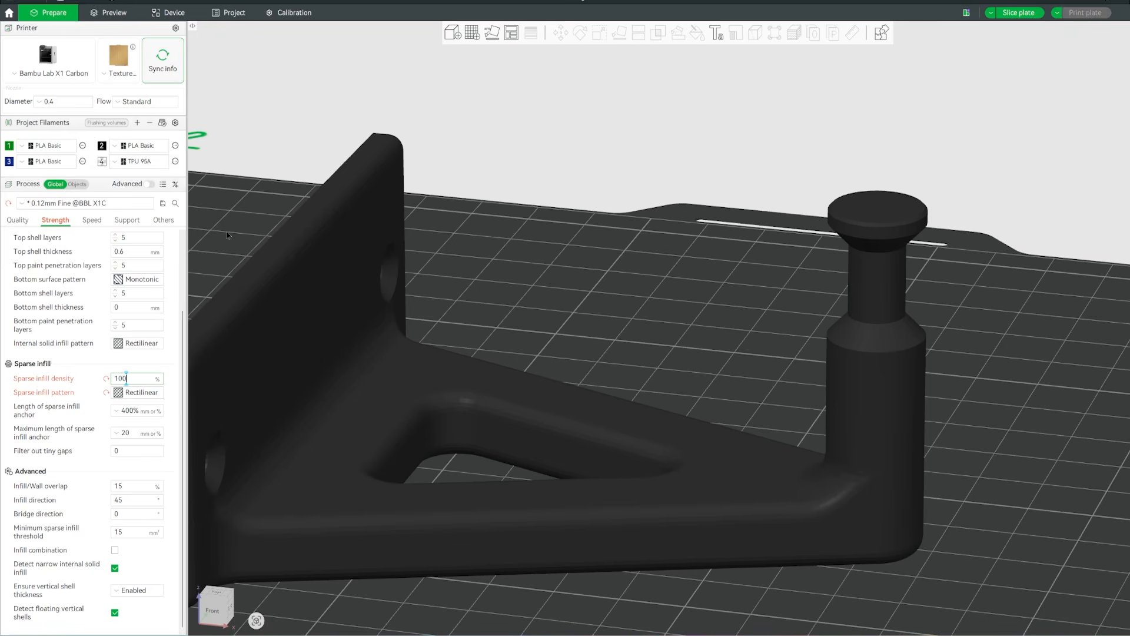
- Slice the build plate with the holder on it
mouse_move(227, 235)
left_mouse_down()
mouse_move(266, 237)
mouse_move(234, 249)
left_mouse_up()
right_click_drag(370, 286, 539, 354)
left_click(539, 353)
scroll(791, 349, "down", 3)
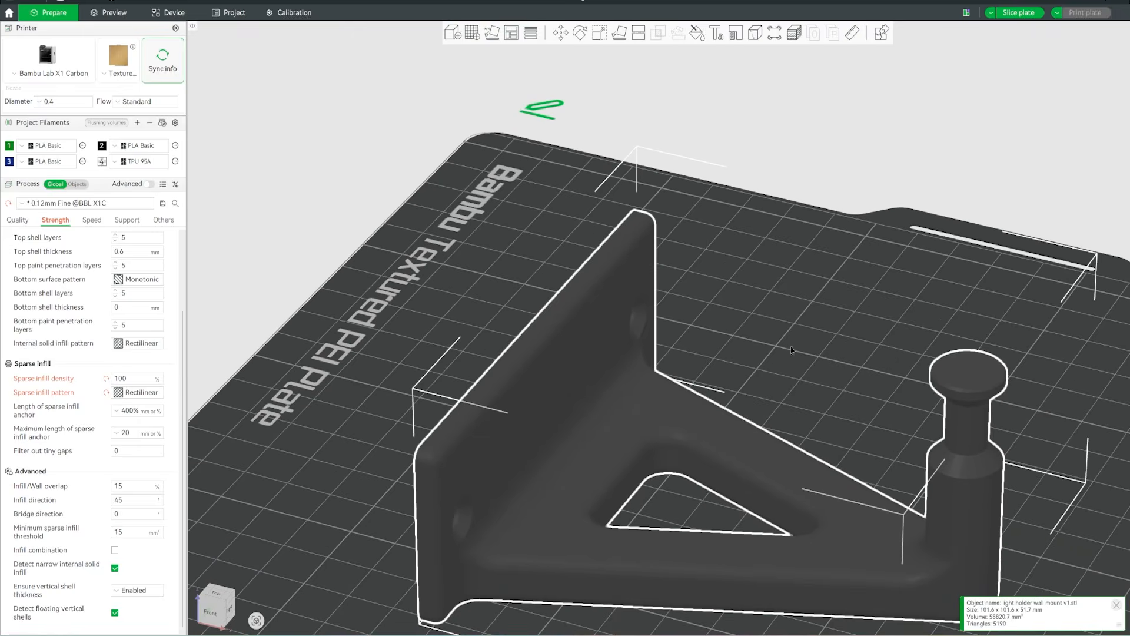
left_click(1005, 17)
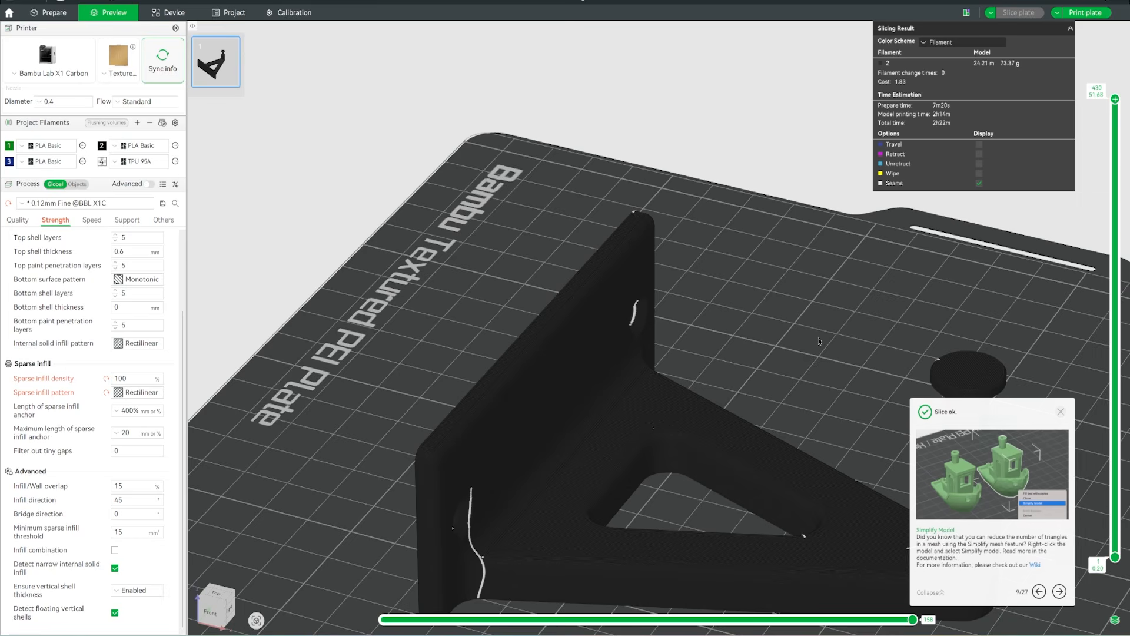
- Examine the sliced layers on the pin's neck and head up close in the preview
left_click_drag(819, 340, 938, 116)
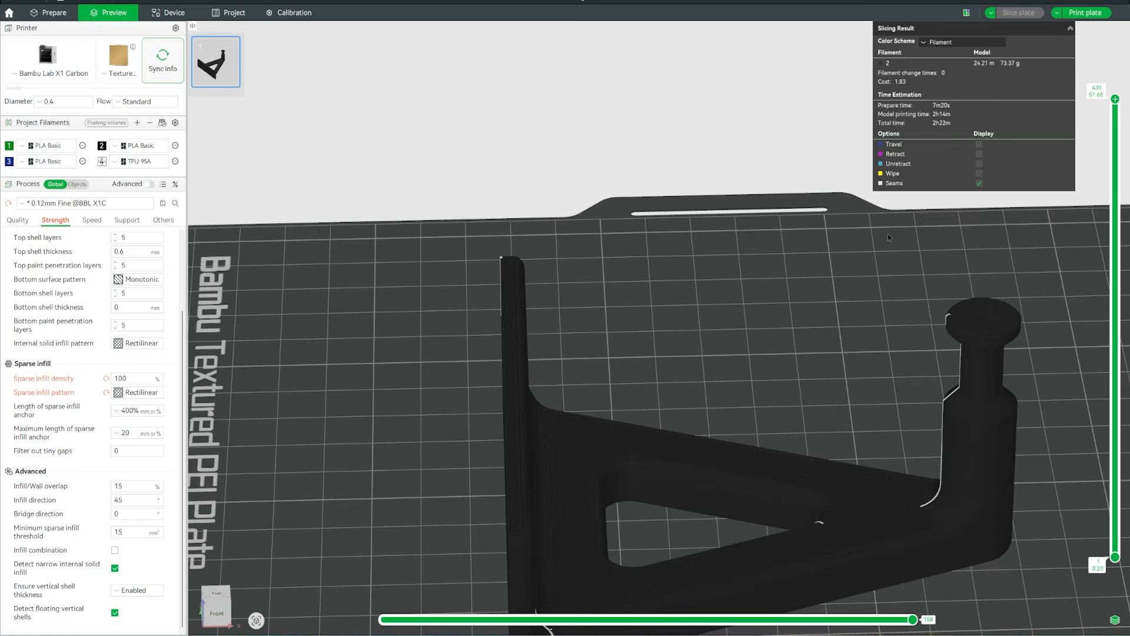
left_click_drag(813, 350, 495, 404)
right_click_drag(352, 427, 496, 387)
scroll(497, 386, "up", 7)
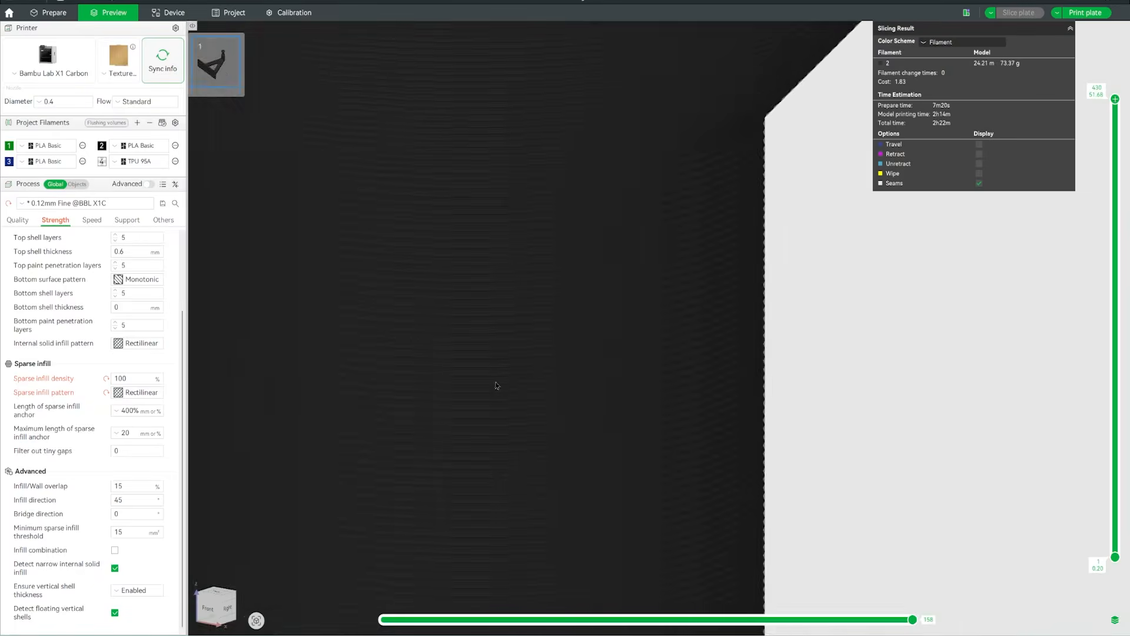
left_click_drag(496, 386, 565, 379)
right_click_drag(721, 302, 553, 349)
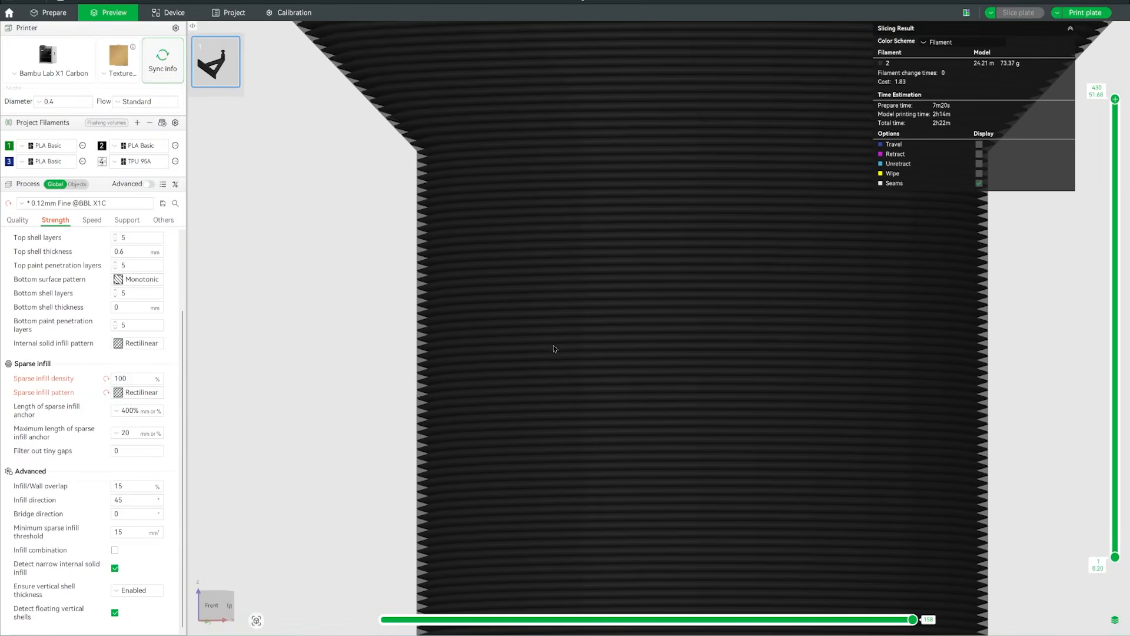
scroll(604, 341, "down", 8)
left_click_drag(602, 264, 603, 263)
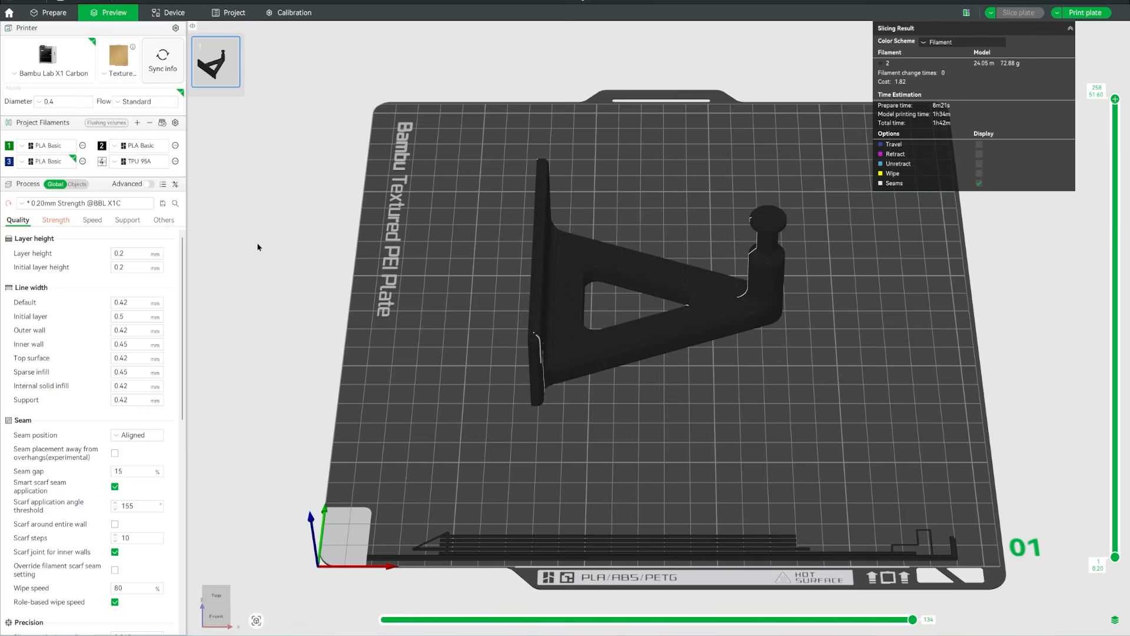
left_click(145, 206)
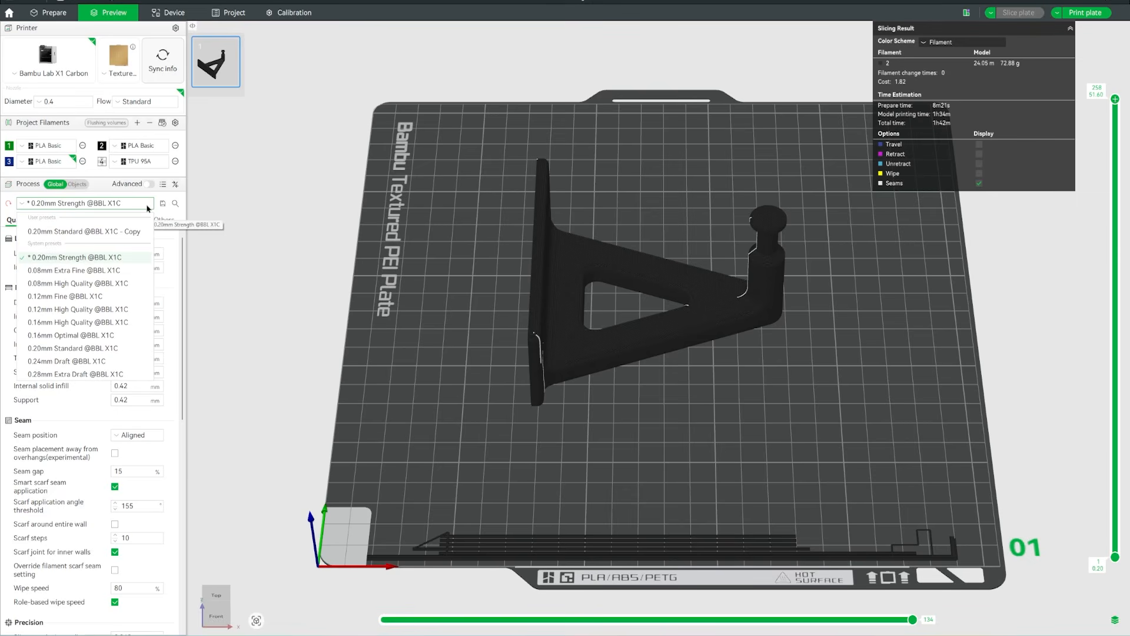
left_click(91, 259)
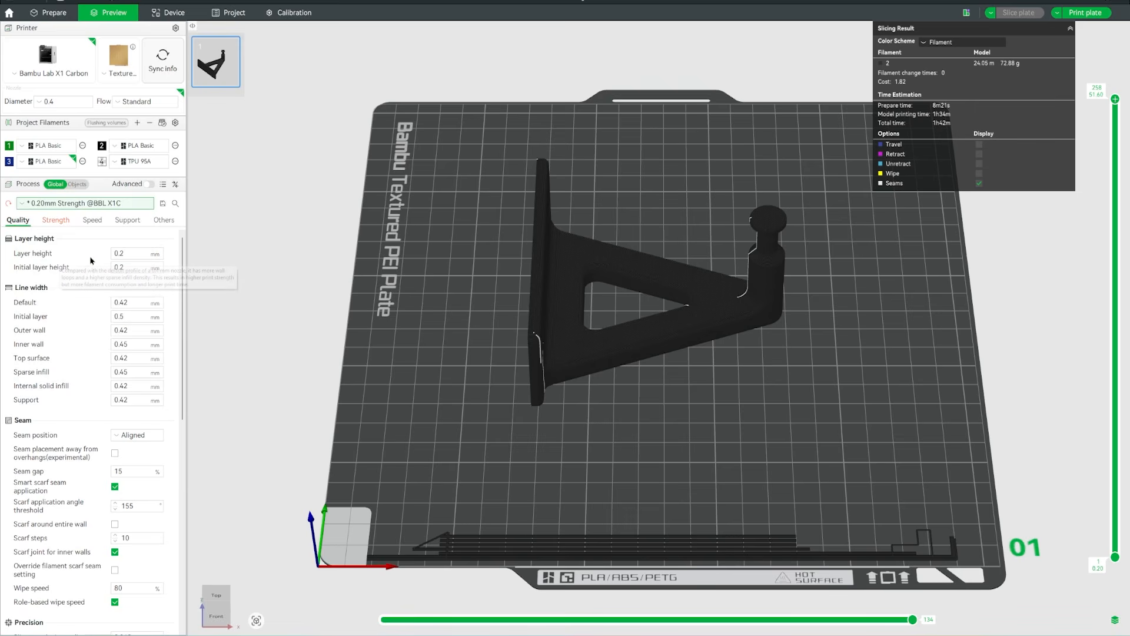
left_click(68, 221)
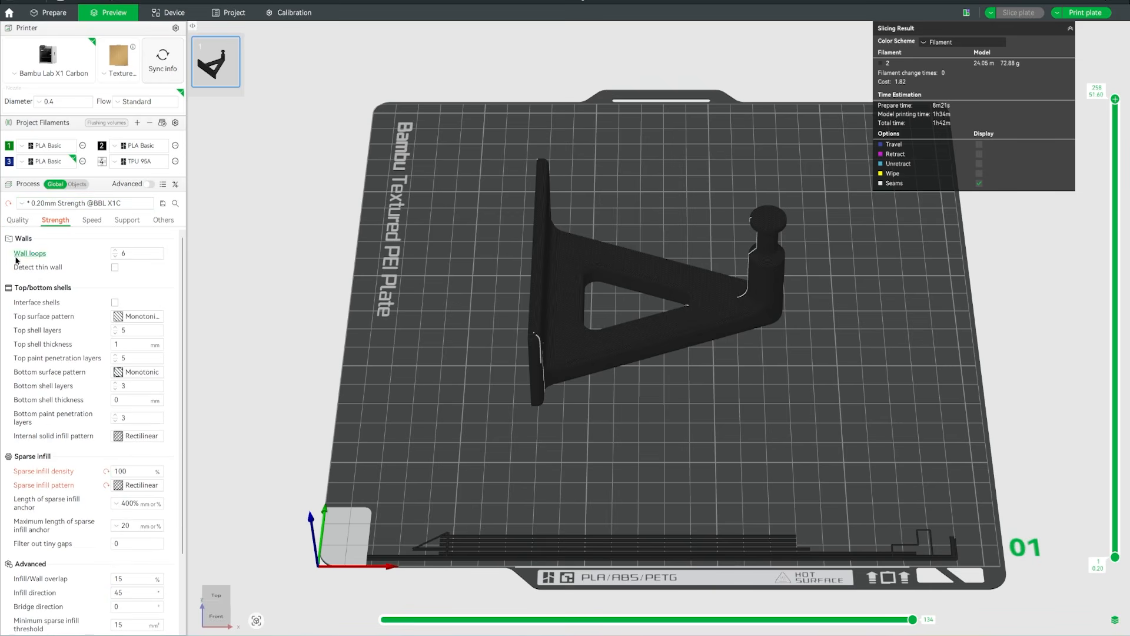
left_click(17, 220)
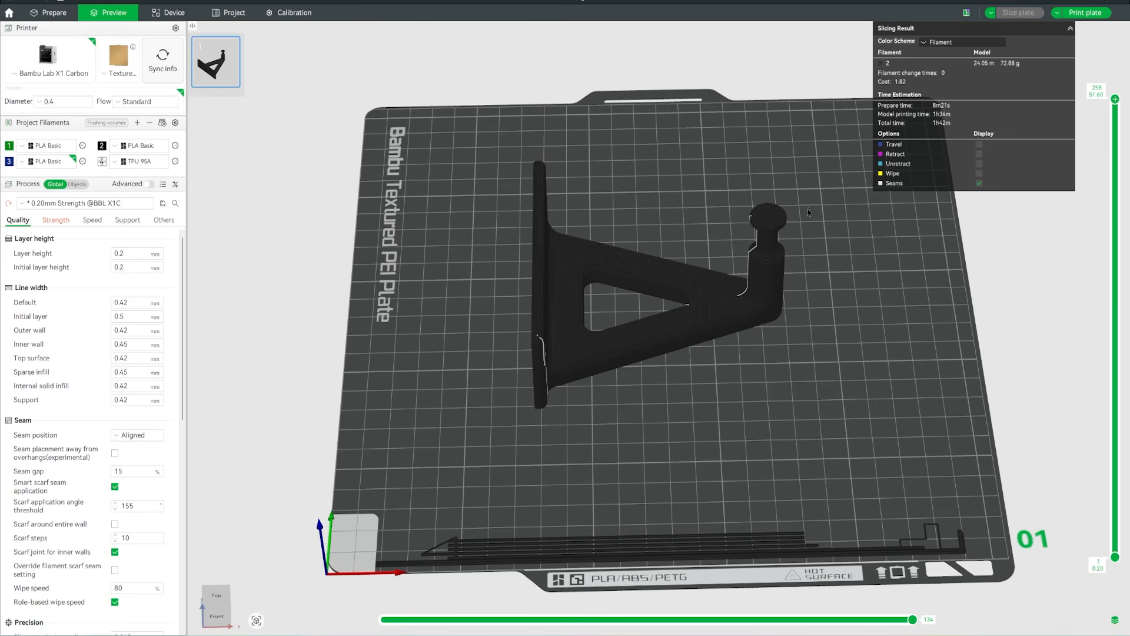
left_click_drag(834, 301, 649, 280)
mouse_move(644, 267)
left_mouse_down()
mouse_move(639, 227)
mouse_move(655, 294)
mouse_move(660, 279)
left_mouse_up()
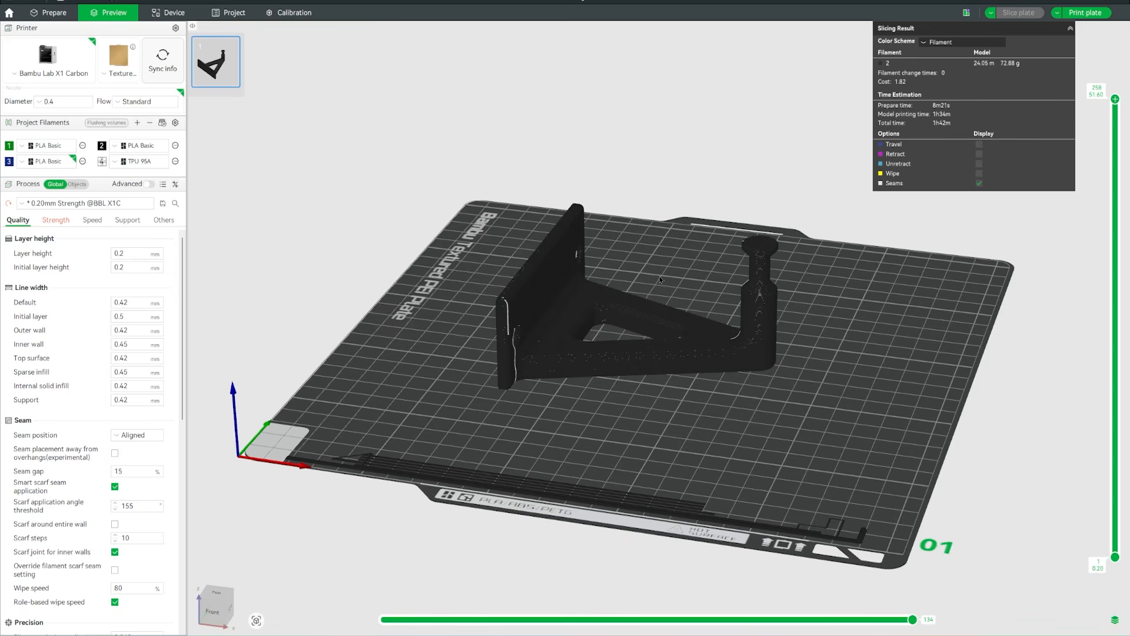
- Check which AMS filament slots the print job can use for the holder
left_click(1079, 17)
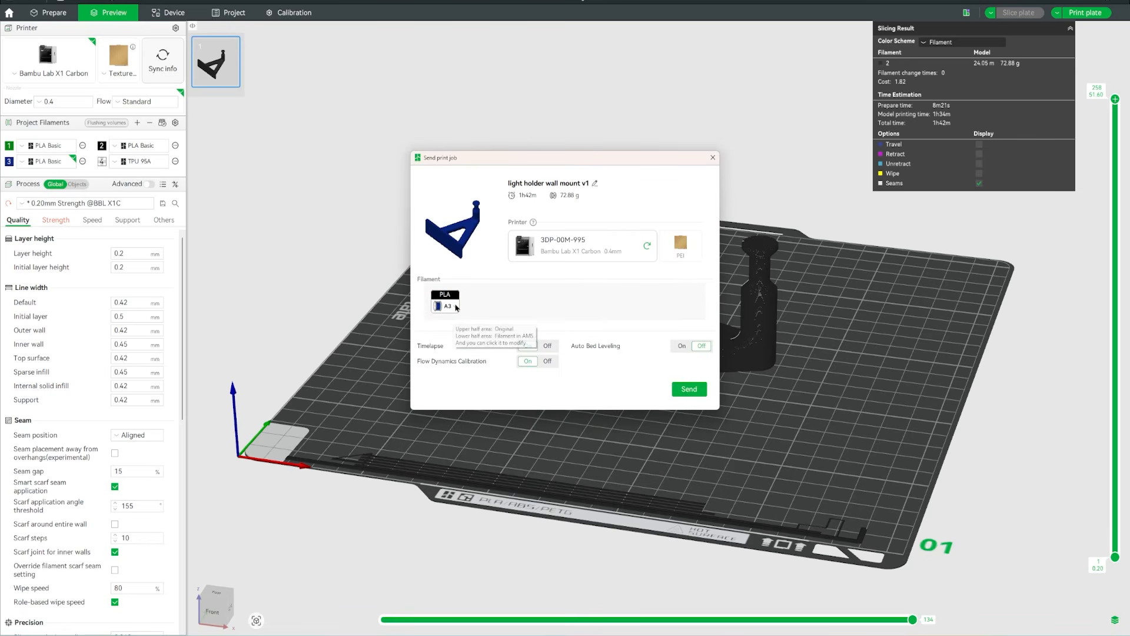
left_click(457, 307)
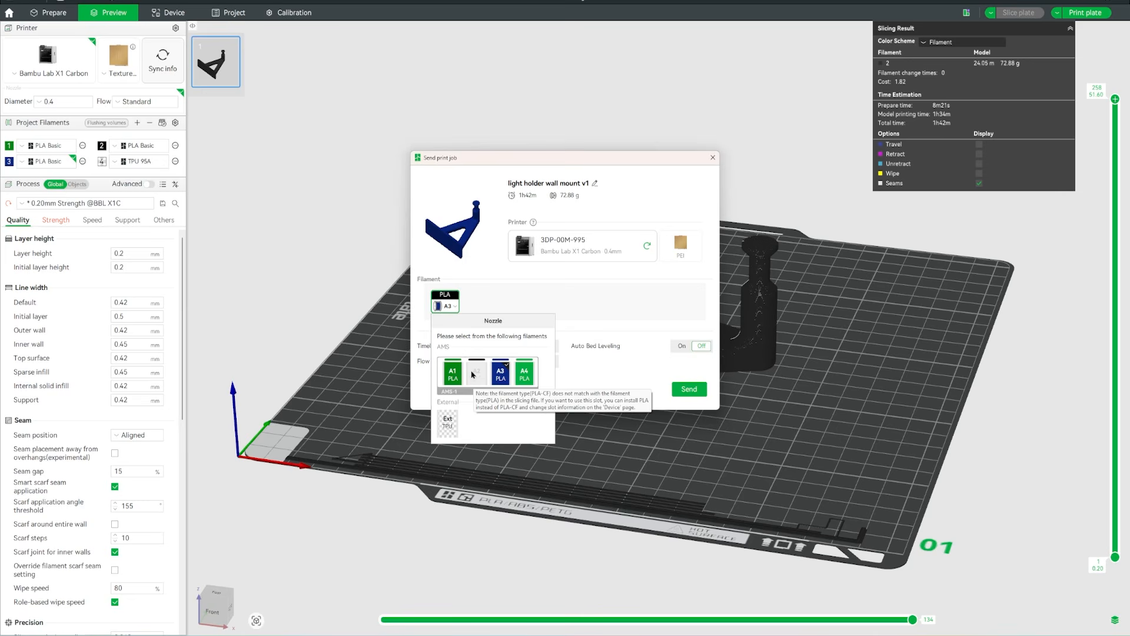
key("Escape")
left_click(102, 145)
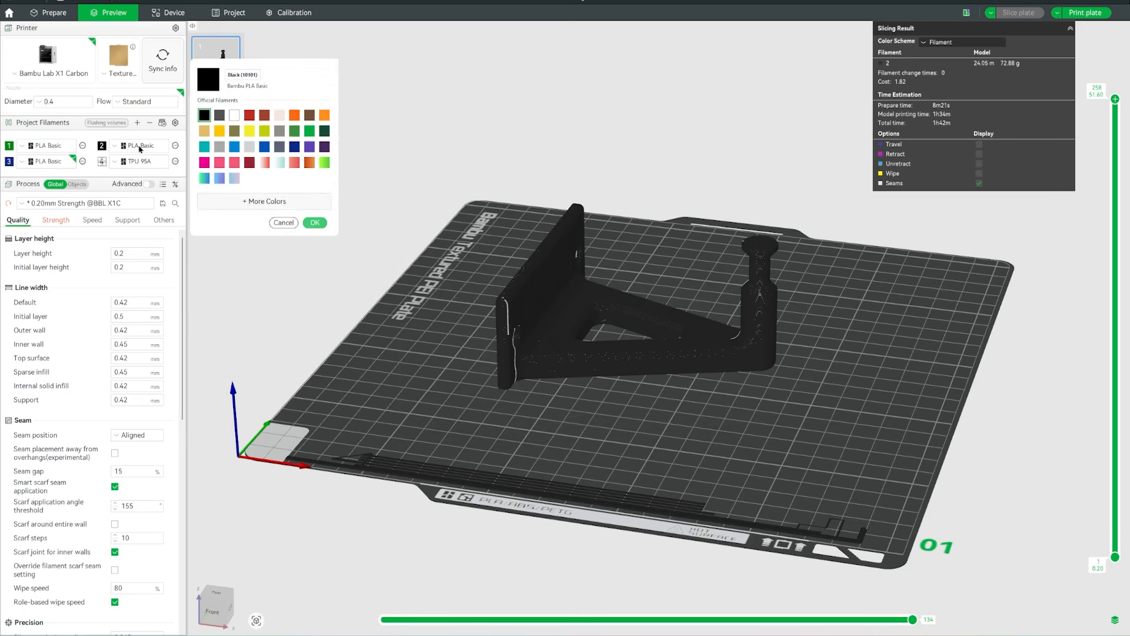
left_click(315, 221)
left_click(49, 12)
right_click(525, 311)
mouse_move(584, 590)
left_click(672, 602)
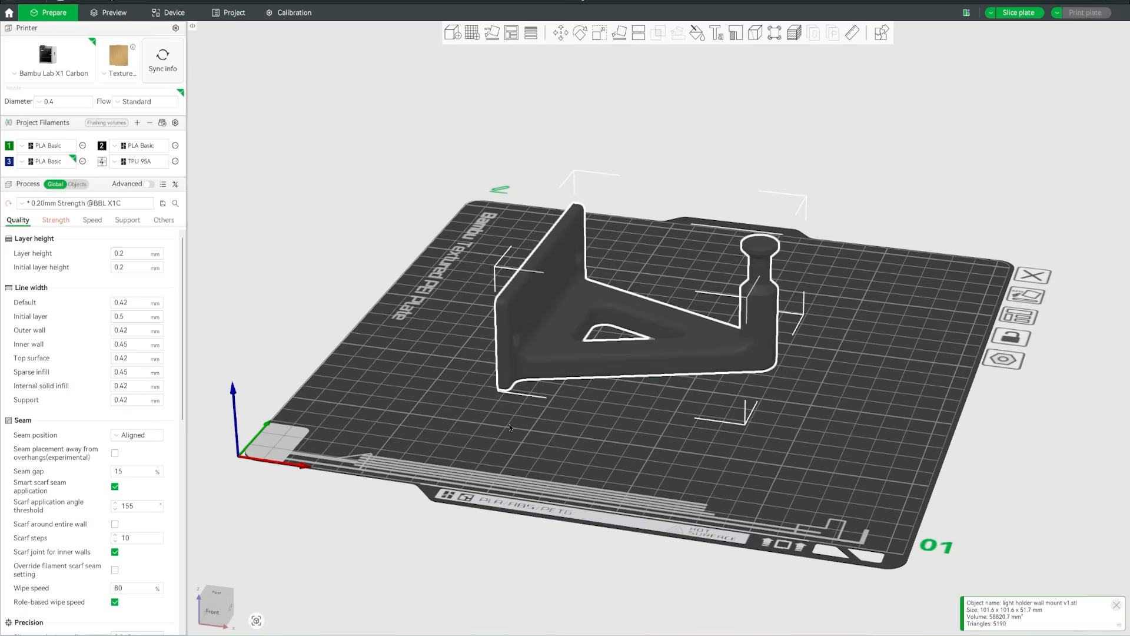
left_click(365, 377)
left_click(176, 146)
left_click(102, 146)
left_click(284, 223)
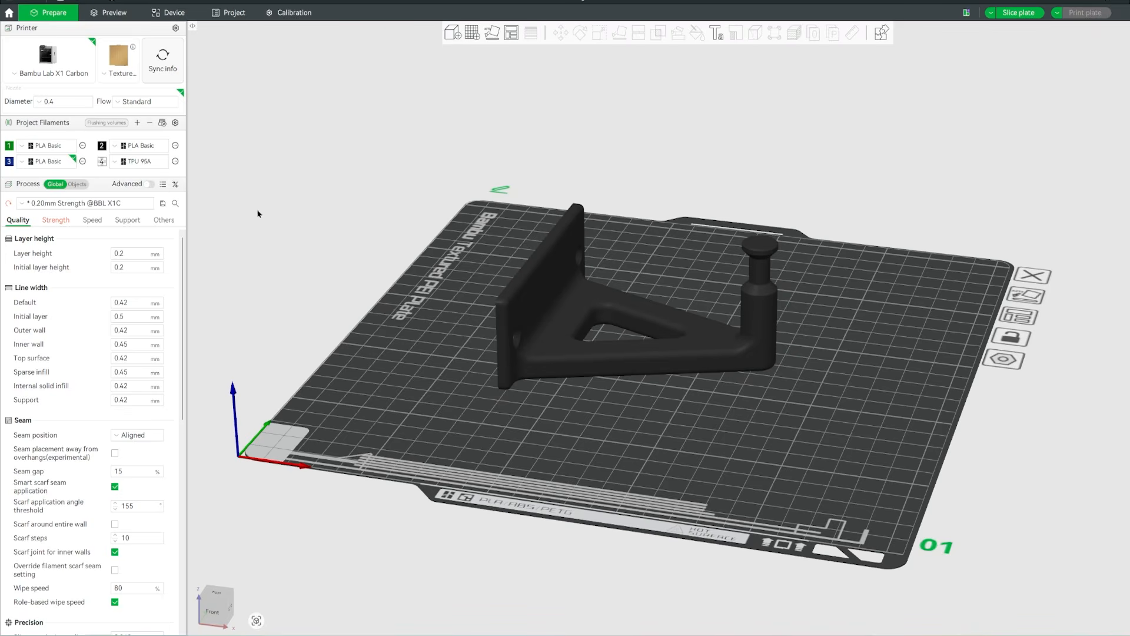
- Change project filament 4 to Bambu PLA-CF and assign it to the holder
left_click(116, 162)
left_click(119, 196)
right_click(509, 364)
mouse_move(553, 358)
left_click(658, 395)
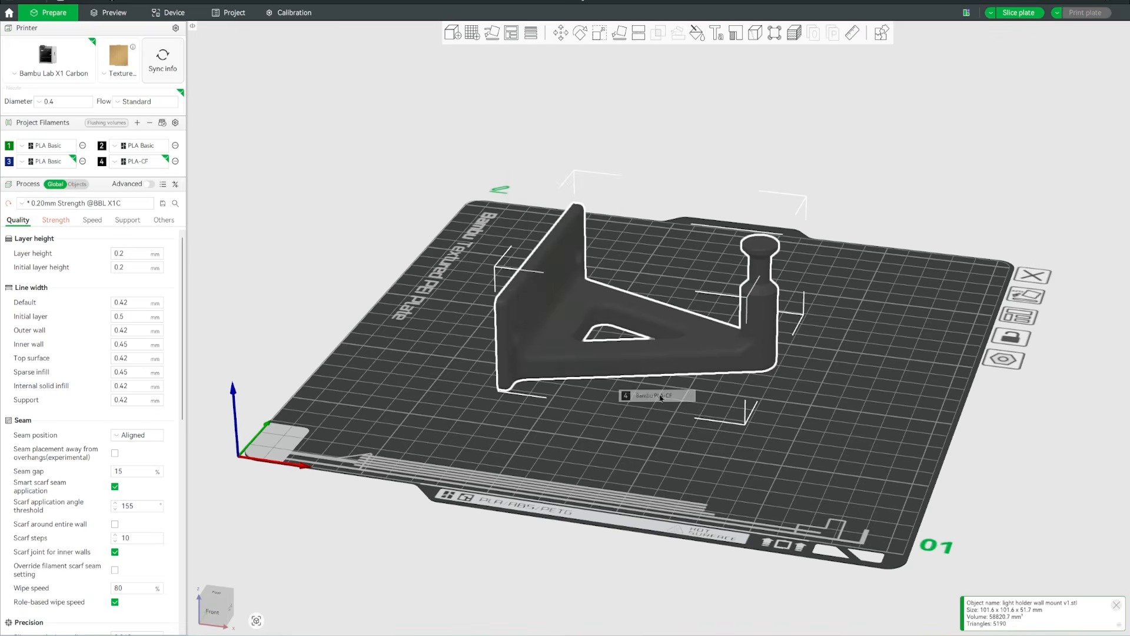
left_click(665, 442)
- Slice the plate again and send the print job to the printer with auto bed leveling on
left_click(1019, 13)
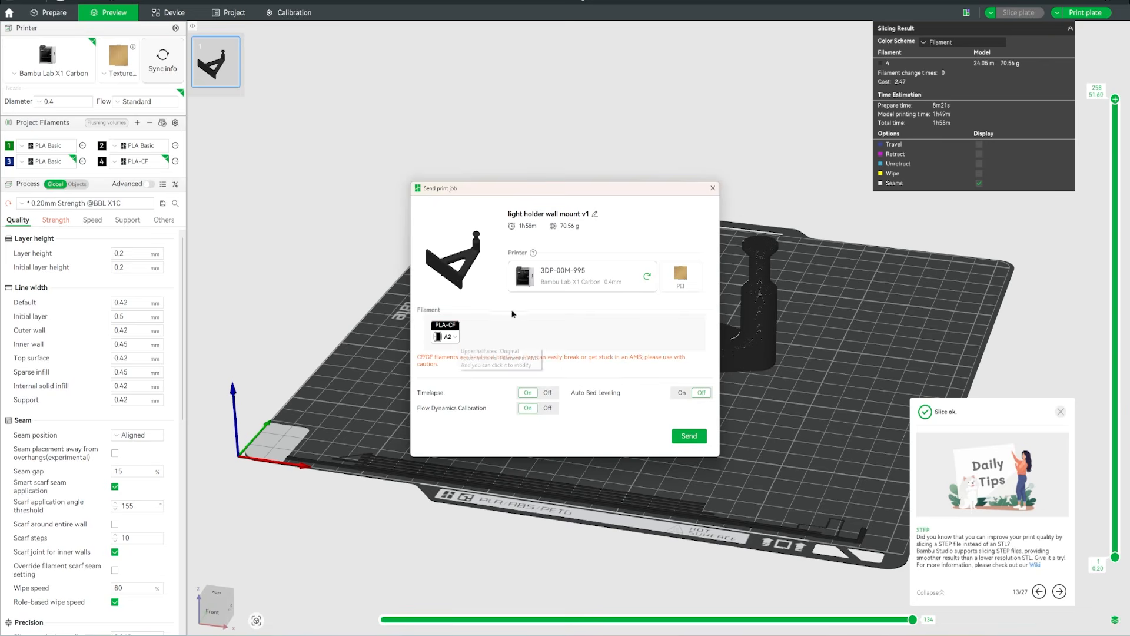
left_click(682, 392)
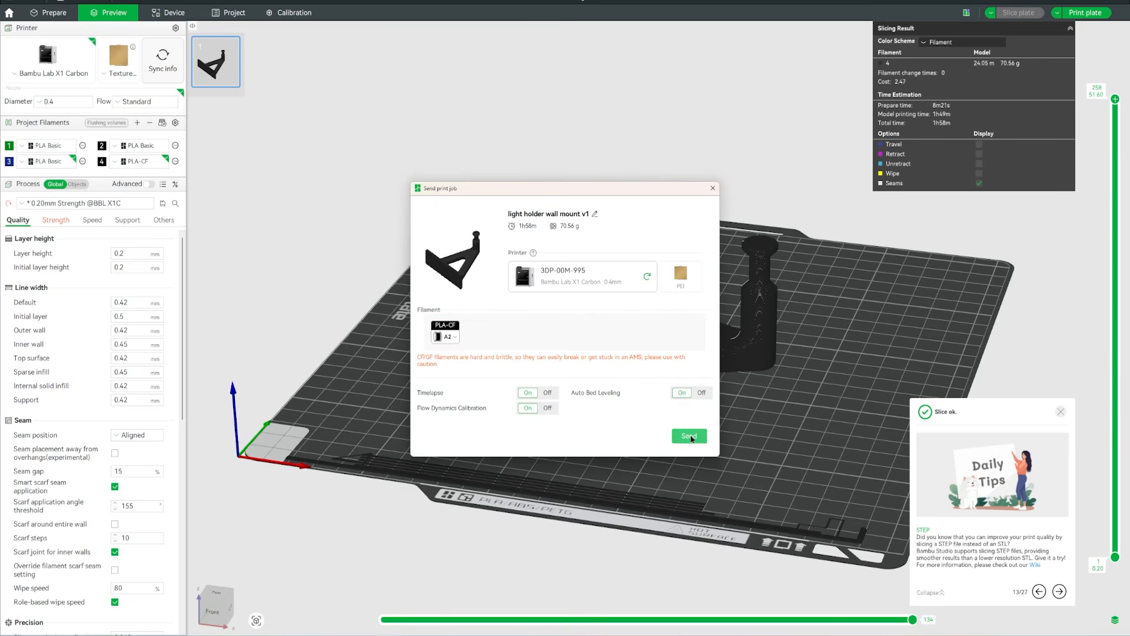
left_click(689, 436)
left_click(622, 348)
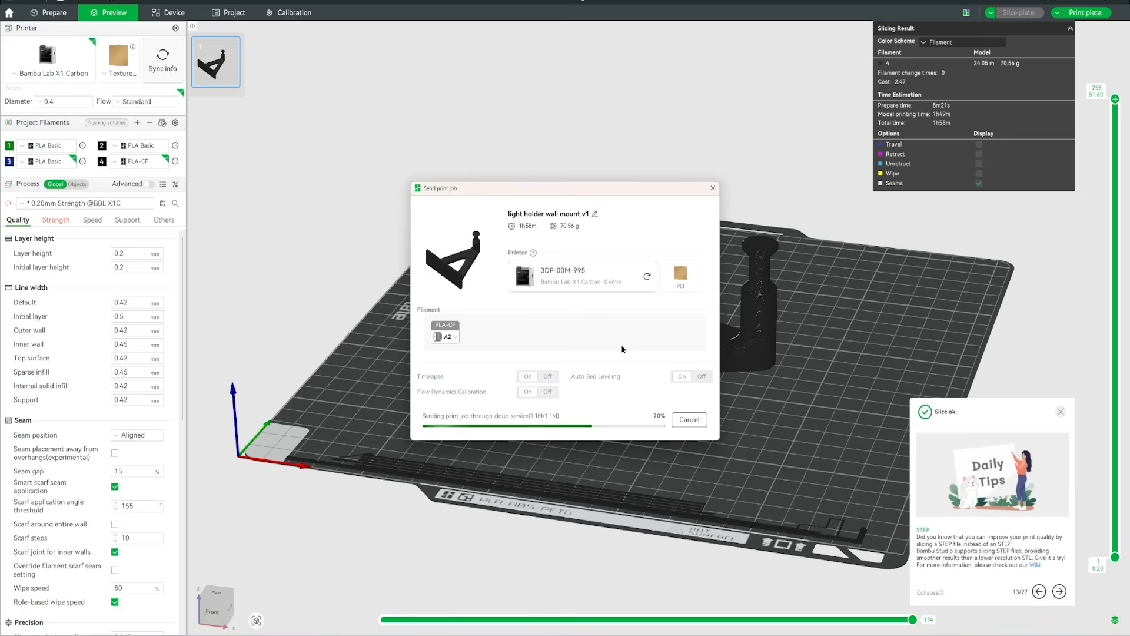
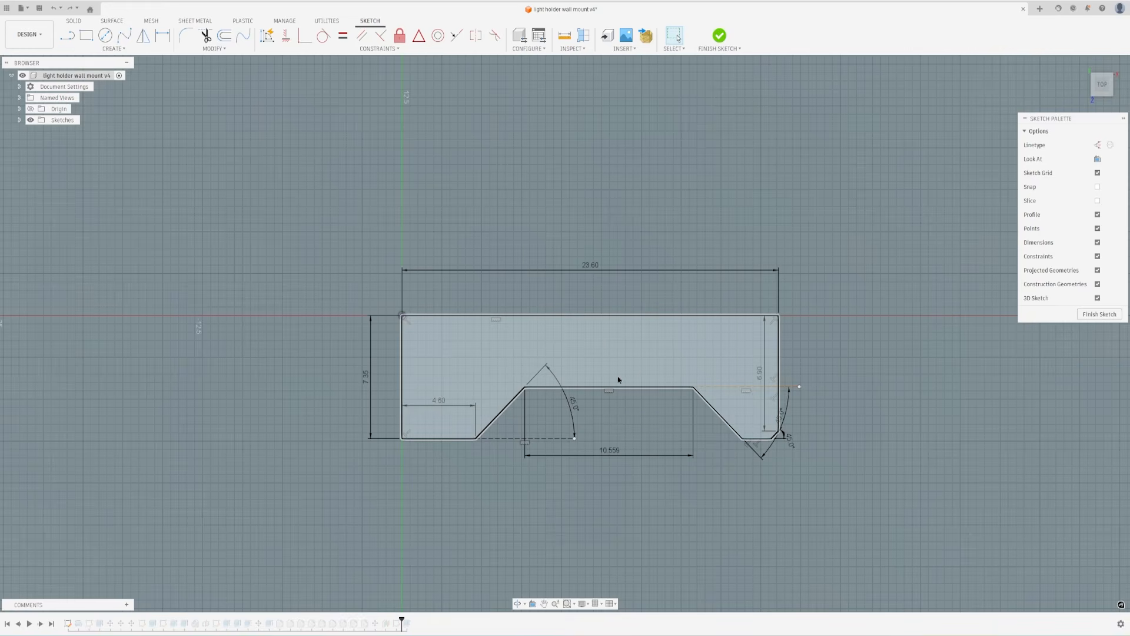
- In Fusion's pin profile sketch, dimension the distance from the long straight edge to the groove's flat edge, accepting the proposed value
key("d")
left_click(651, 316)
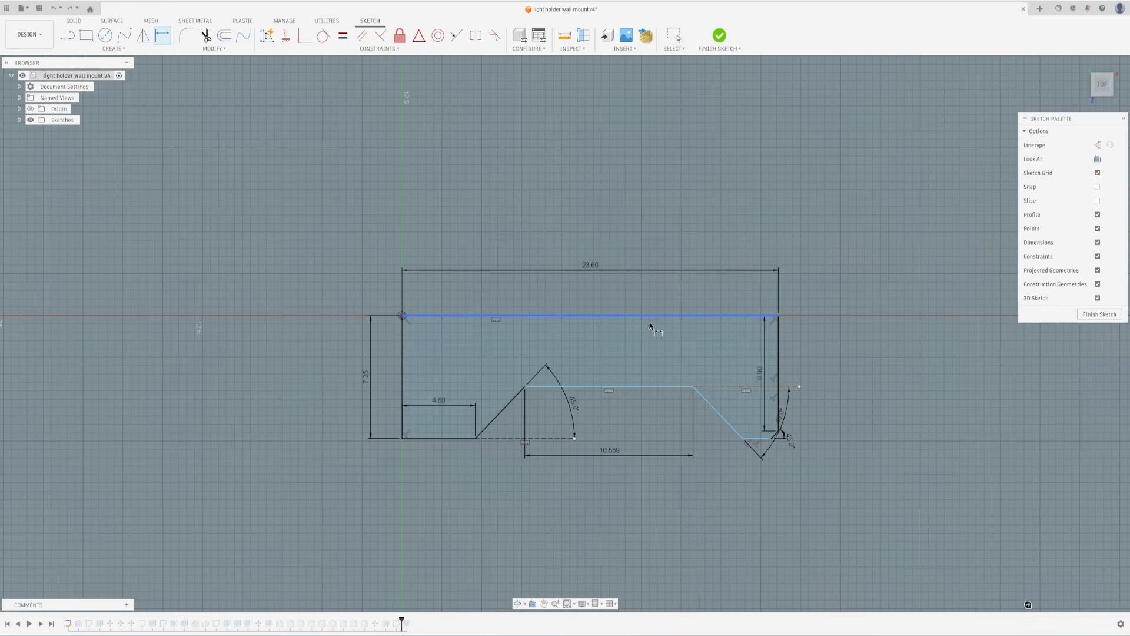
left_click(648, 389)
left_click(670, 375)
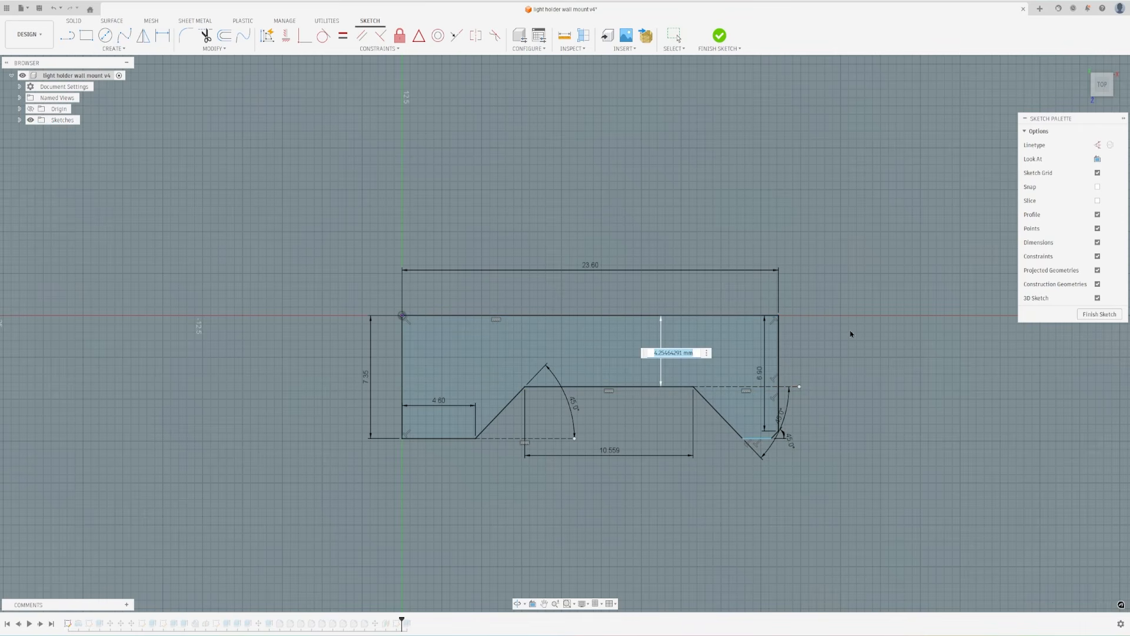
key("Return")
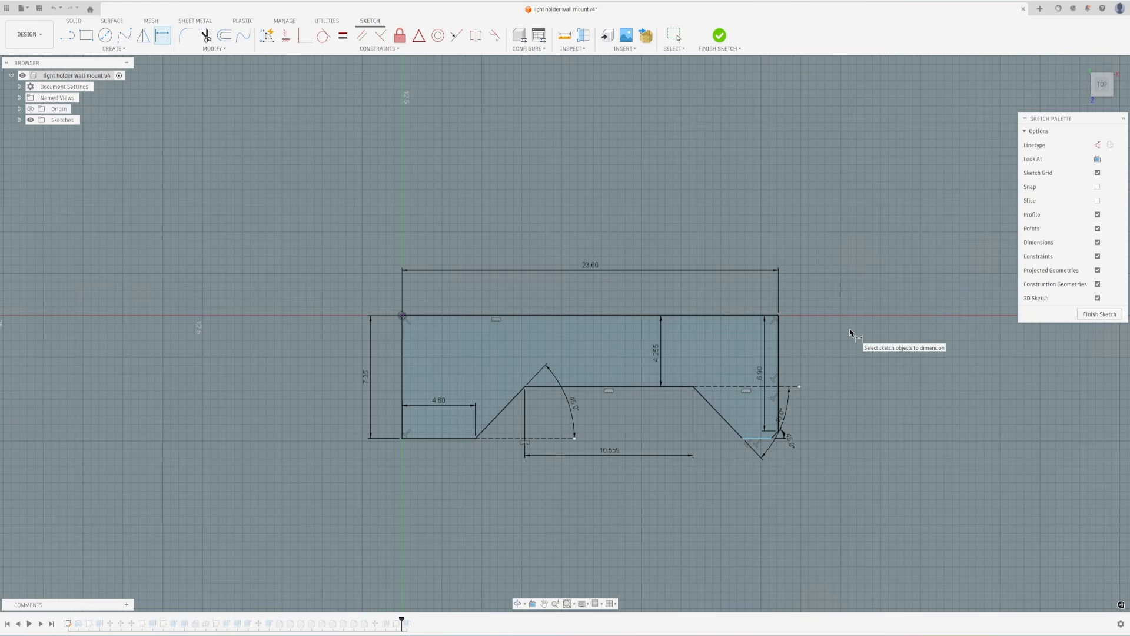
- Delete the 10.559 dimension on the length of the groove's flat edge
key("Escape")
left_click(617, 456)
key("Delete")
left_click(630, 388)
left_click(621, 422)
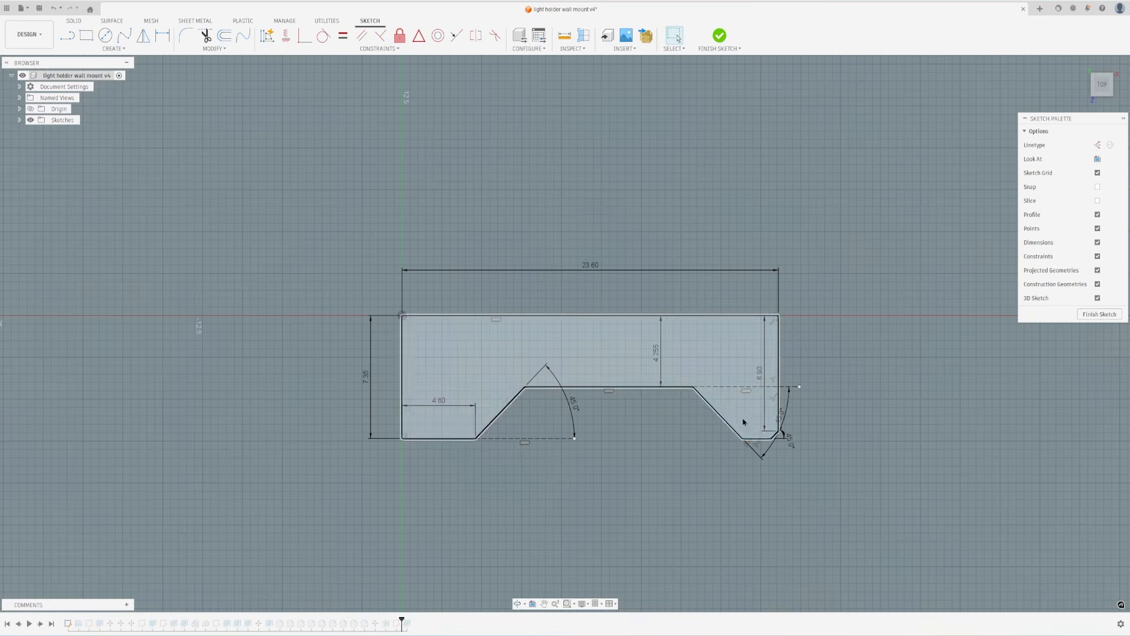
- Move the 45° dimension of the groove's slope nearest the pin's head to the inner side of that slope
left_click_drag(791, 412, 733, 390)
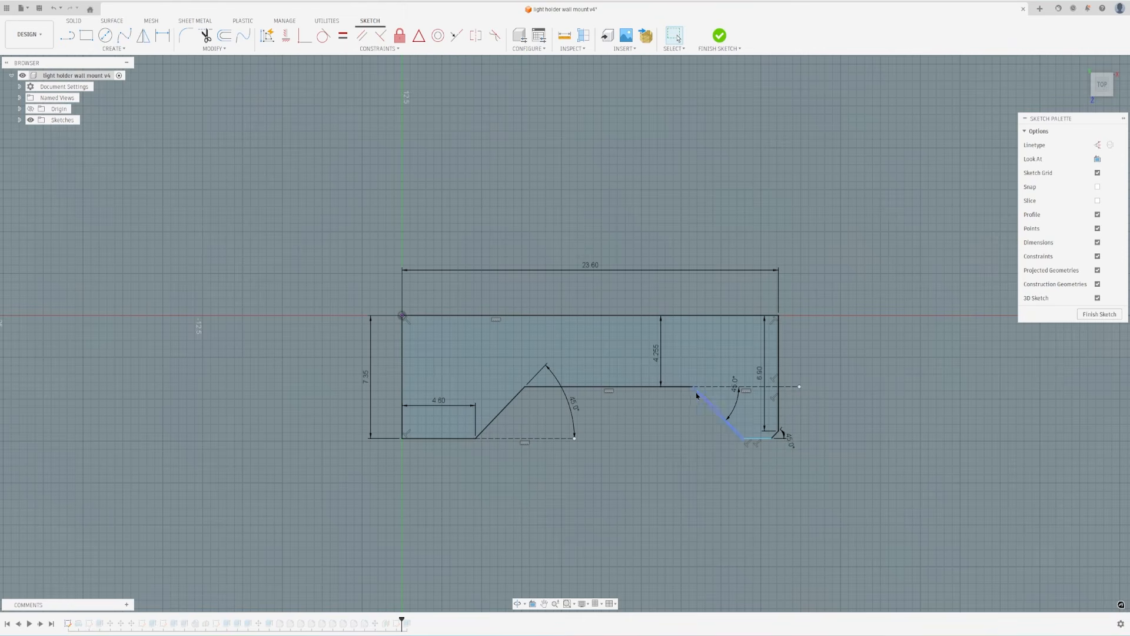
left_click(650, 388)
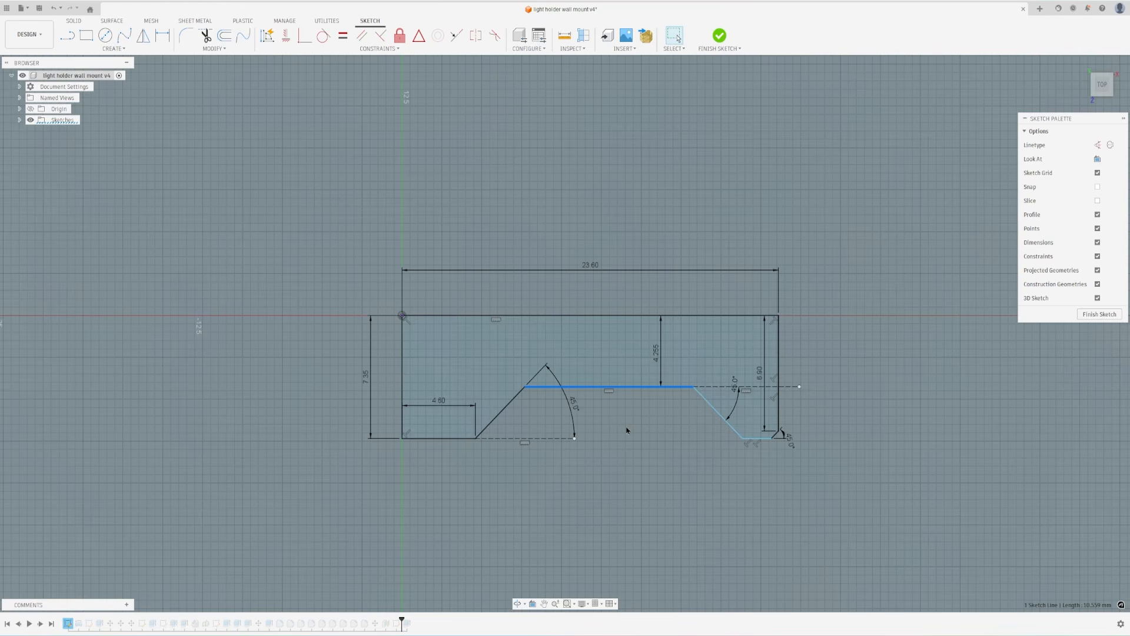
left_click(618, 414)
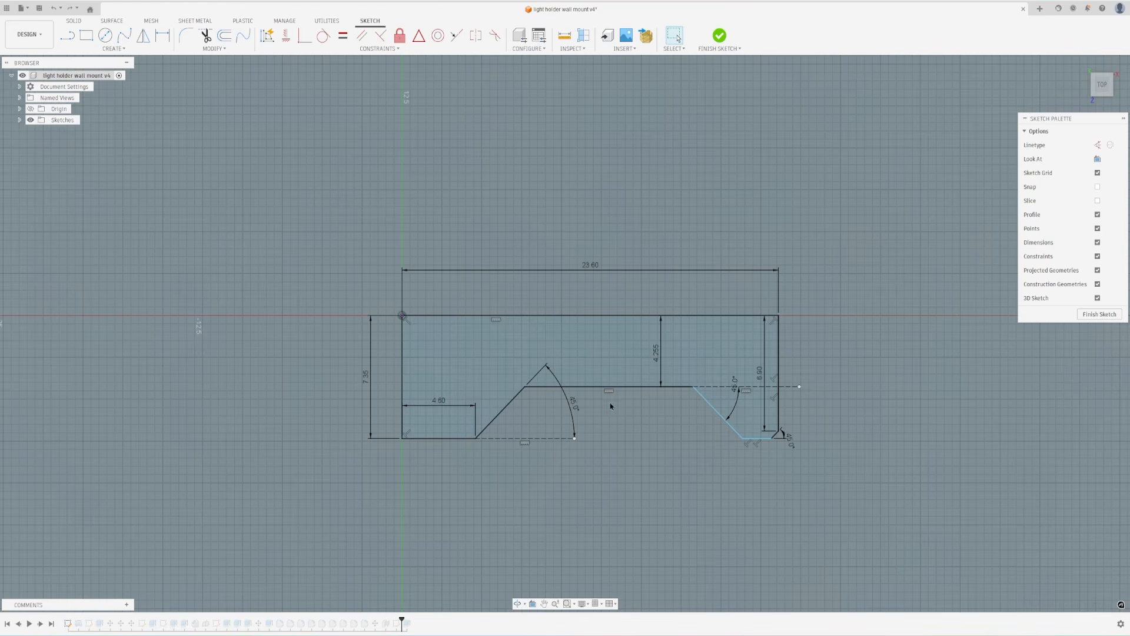
- Delete the 4.255 dimension between the long straight edge and the groove's flat edge, and move that flat edge outward to make the groove shallower
left_click(658, 356)
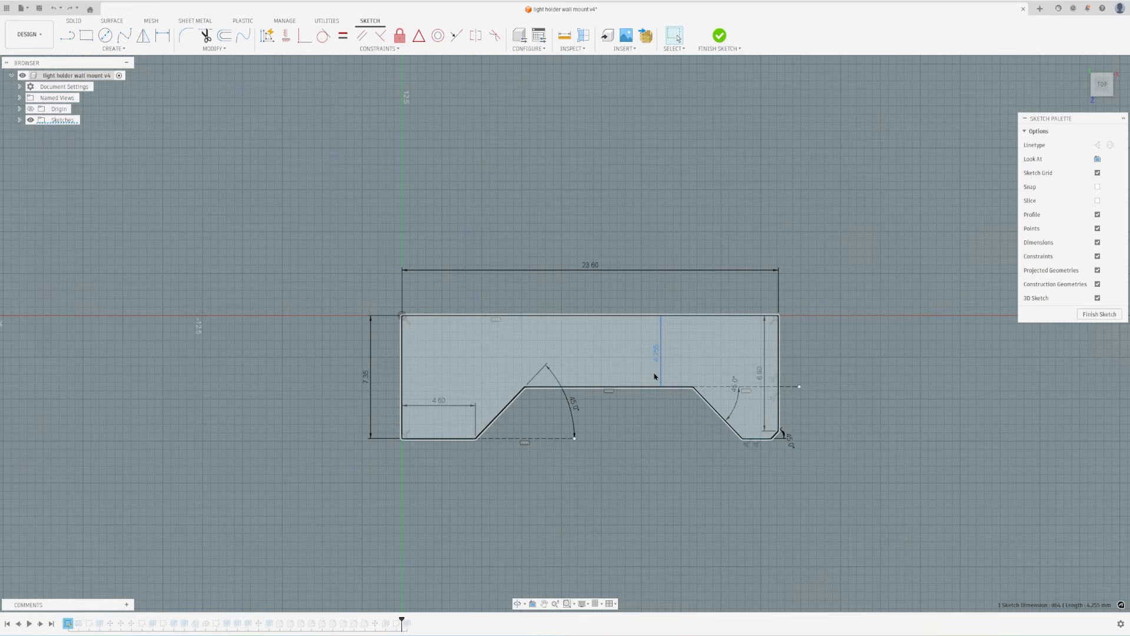
key("Delete")
left_click_drag(640, 390, 640, 412)
key("Escape")
- Dimension the distance from the long straight edge to the groove's flat edge as 5.75 mm
key("d")
left_click(663, 316)
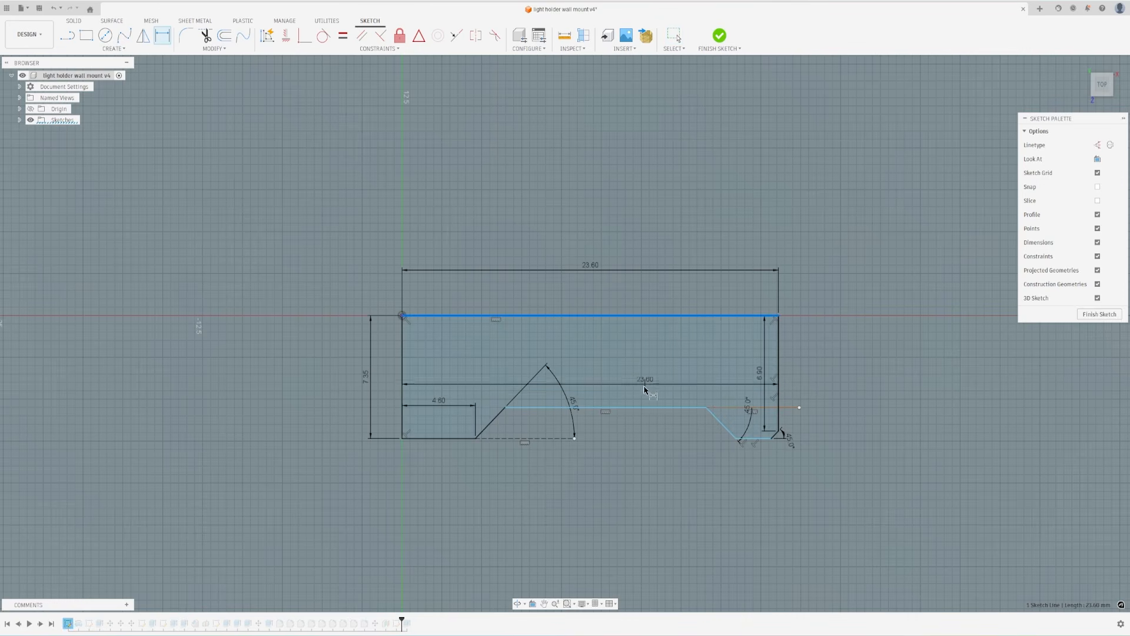
left_click(643, 408)
left_click(651, 368)
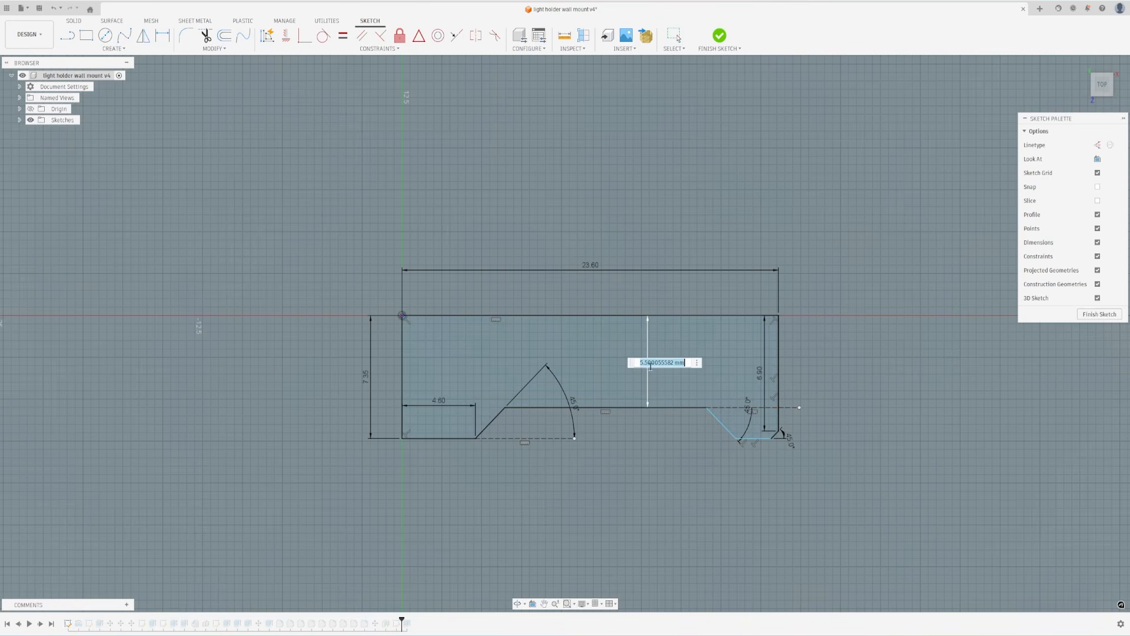
type("1.75")
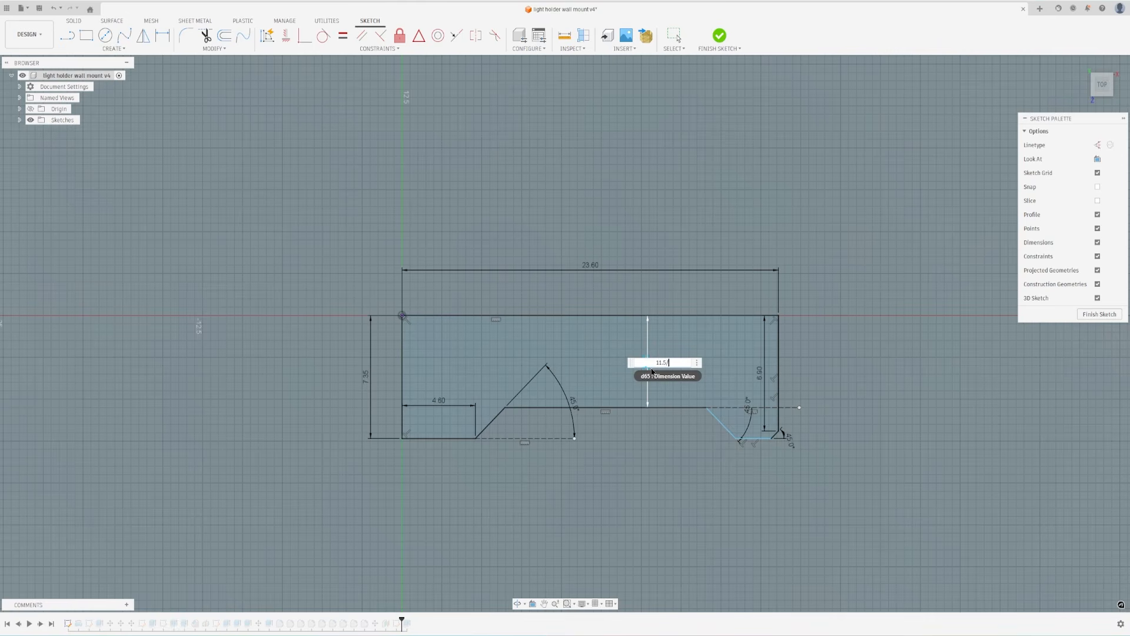
key("Return")
key("Escape")
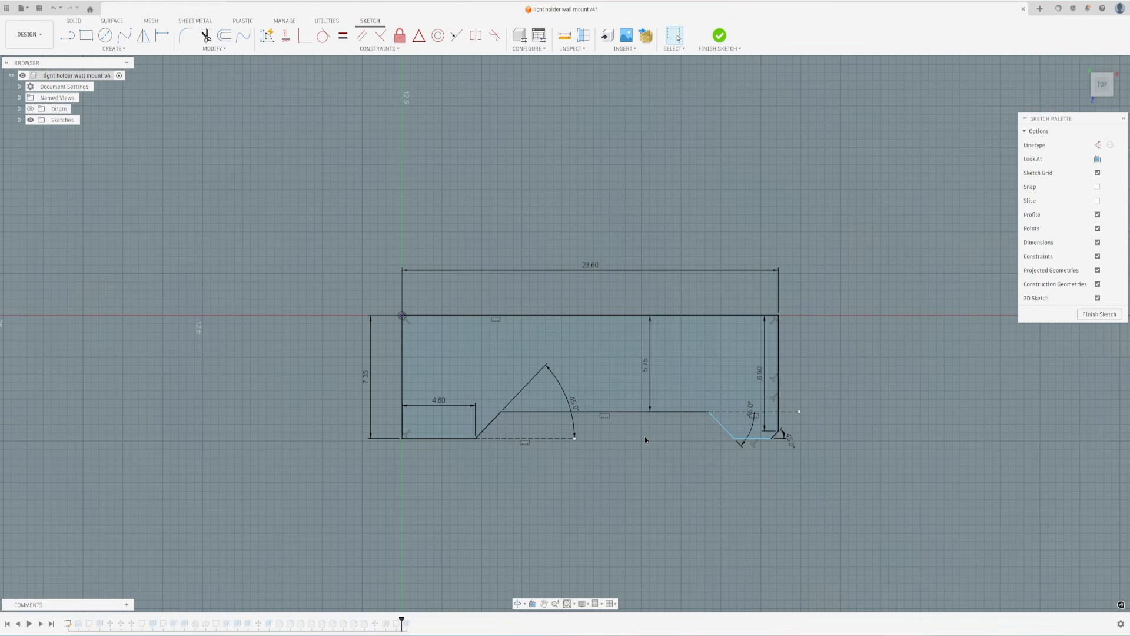
left_click(627, 414)
key("d")
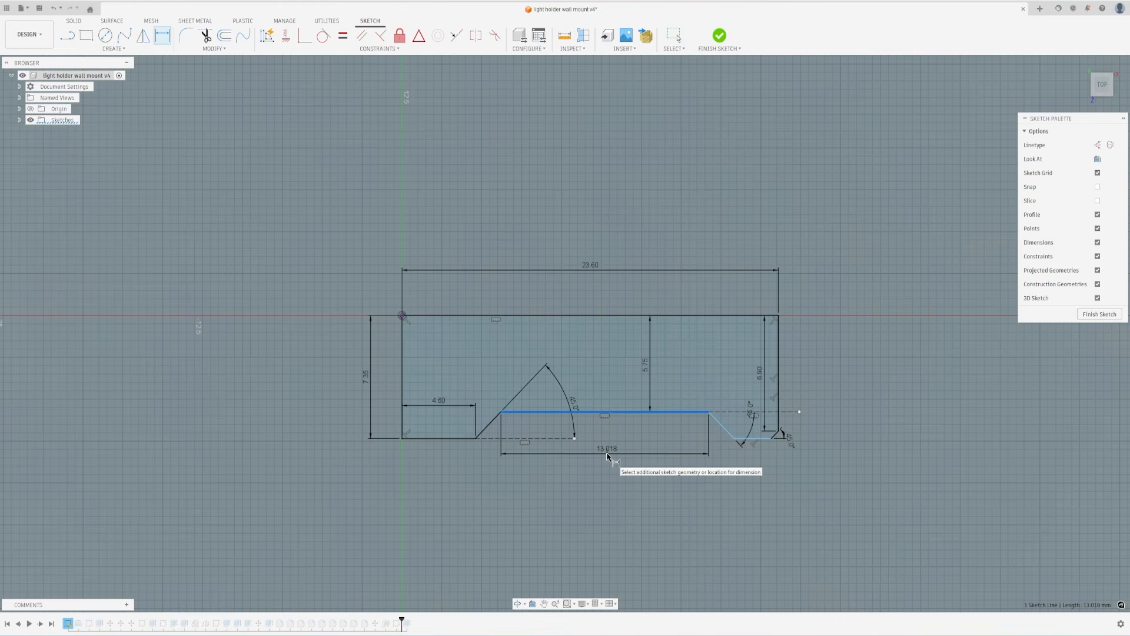
key("Escape")
key("Escape")
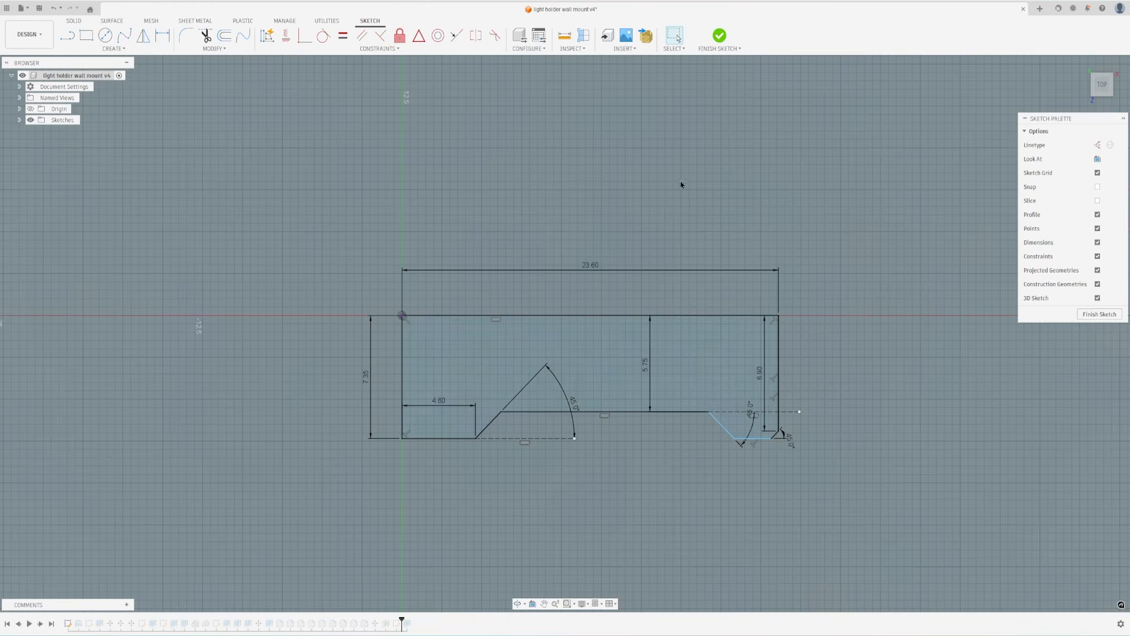
- Finish the pin's profile sketch and inspect the updated groove on the 3D model
left_click(720, 37)
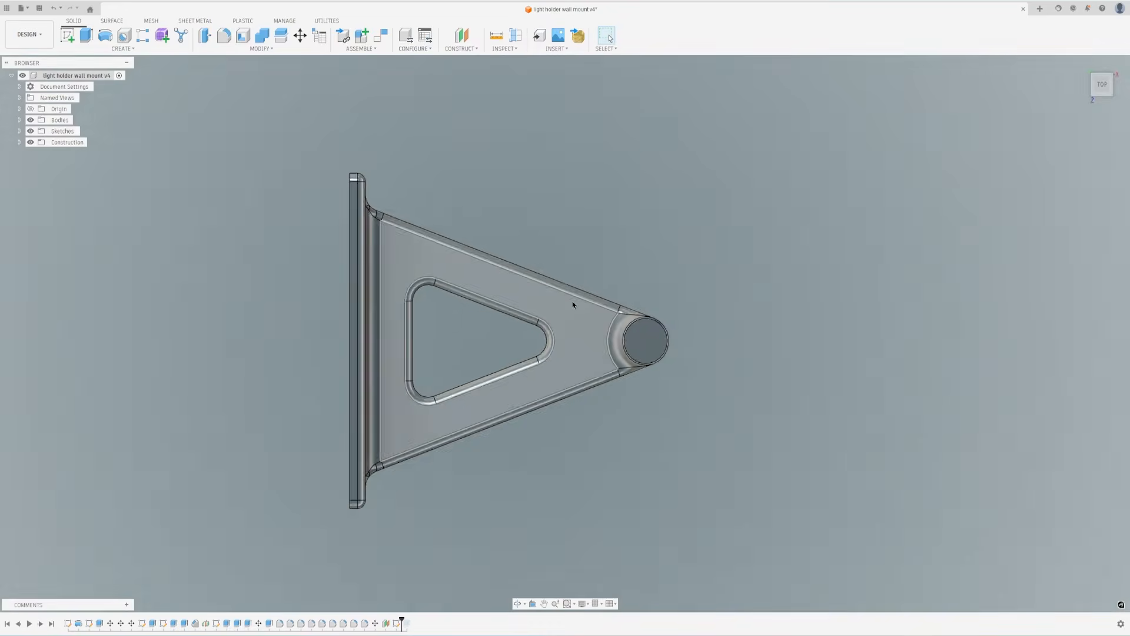
scroll(573, 305, "up", 2)
middle_click_drag(518, 245, 577, 256, "shift")
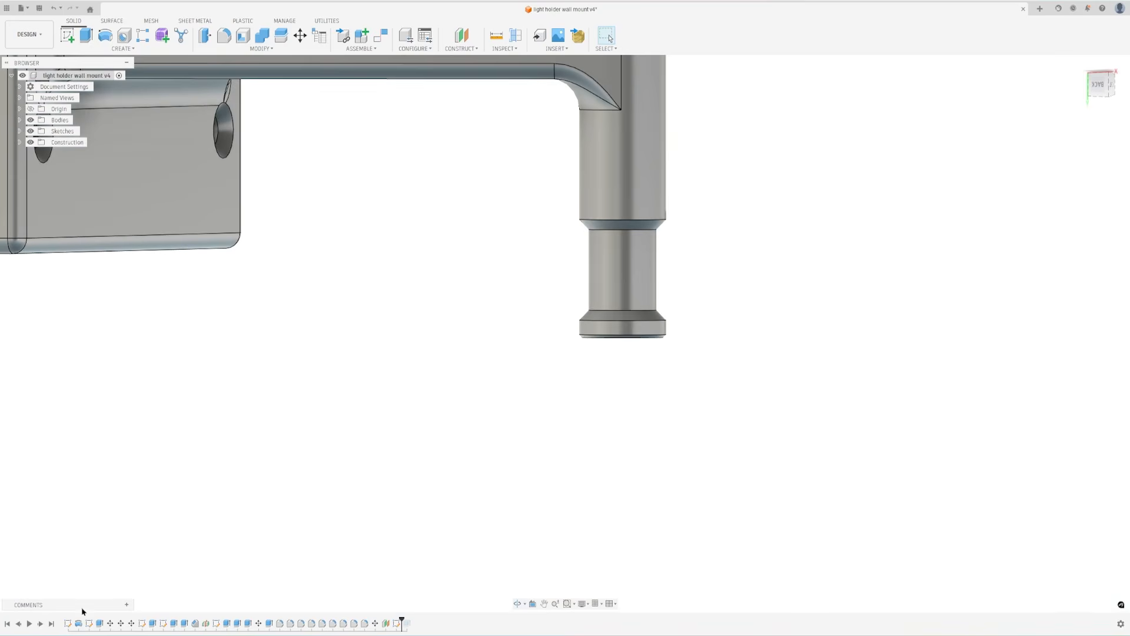
- Reopen the pin's profile sketch to check its dimensions, close it, and examine the pin and bracket from several angles
double_click(68, 624)
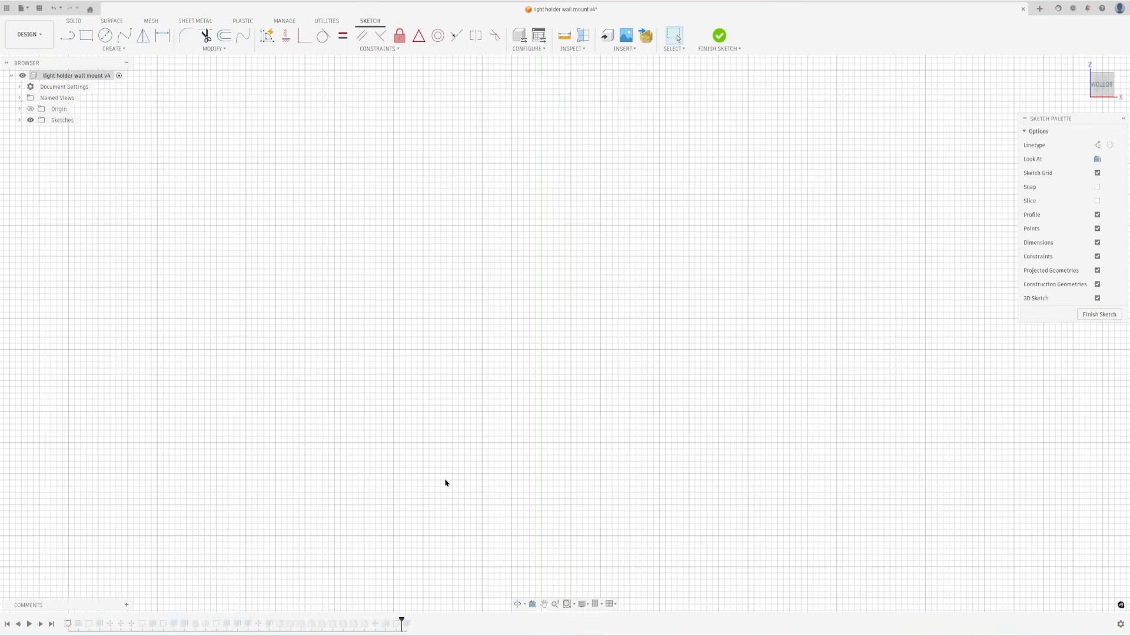
scroll(447, 353, "up", 10)
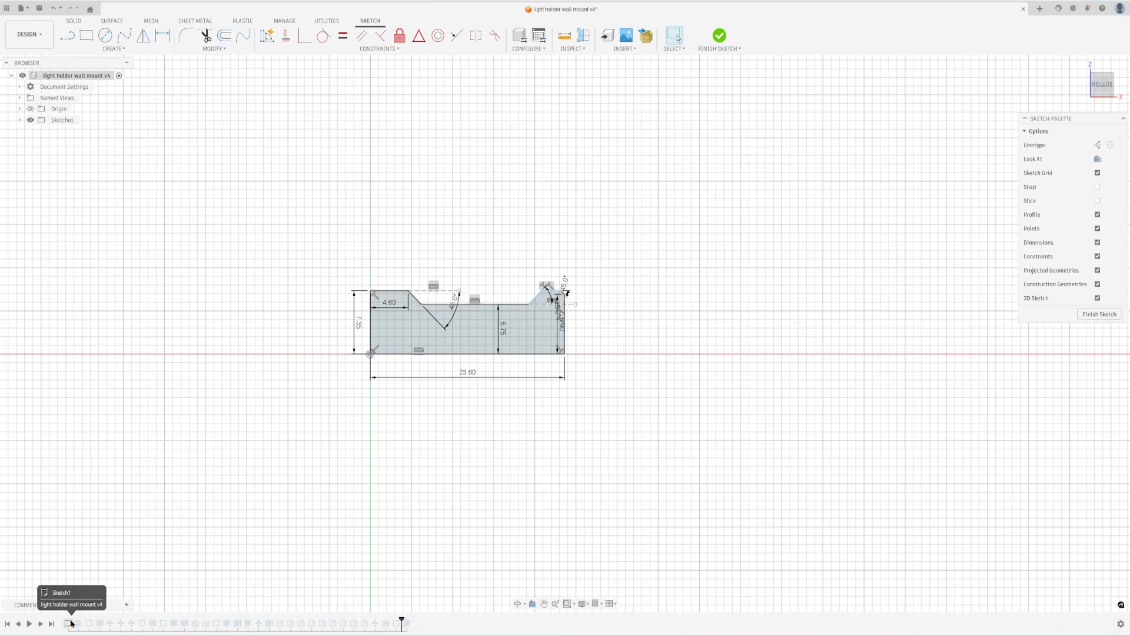
scroll(422, 318, "up", 4)
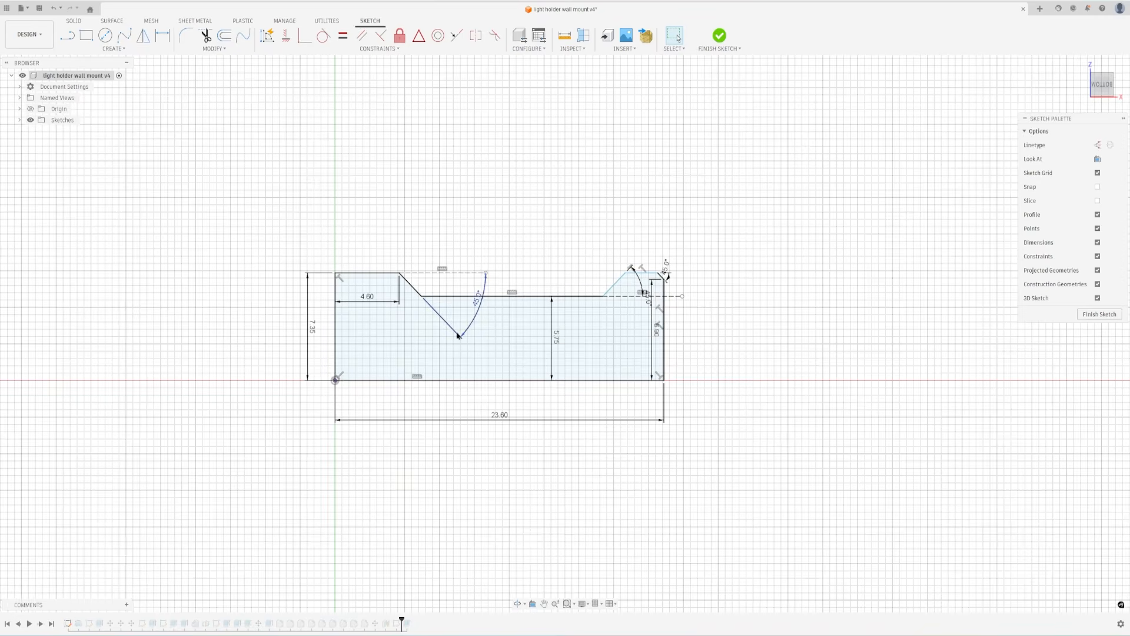
left_click(719, 36)
middle_click_drag(578, 428, 575, 434)
middle_click_drag(527, 371, 609, 171)
scroll(555, 338, "up", 4)
scroll(555, 338, "down", 2)
middle_click_drag(592, 342, 520, 351)
scroll(574, 325, "down", 3)
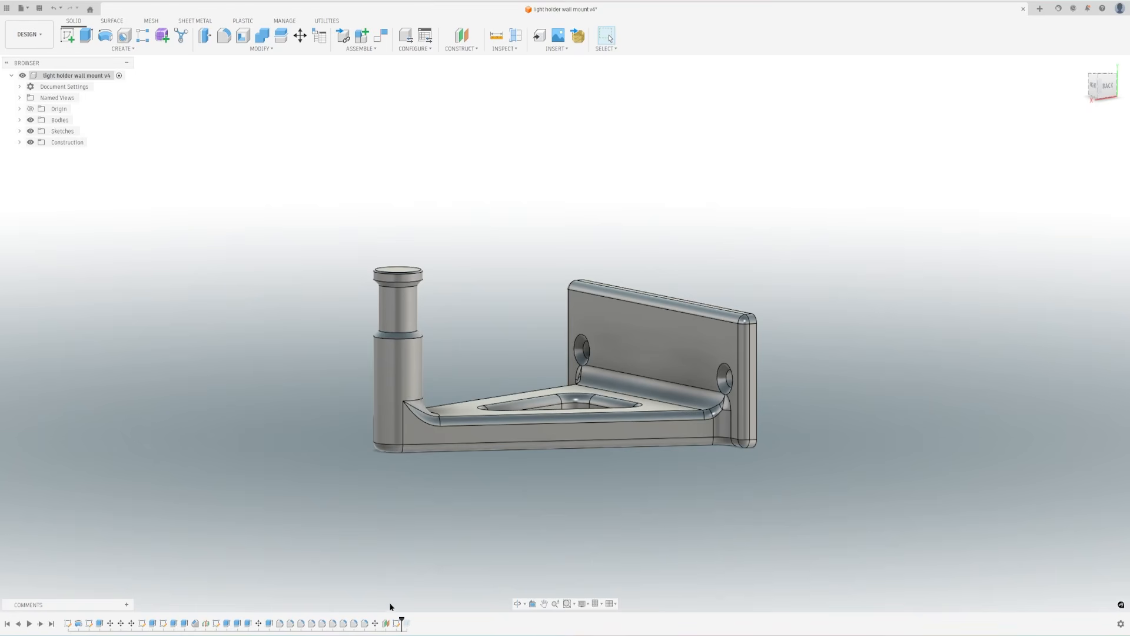
- Save the light holder wall mount design as a new version
left_click(39, 8)
left_click(574, 338)
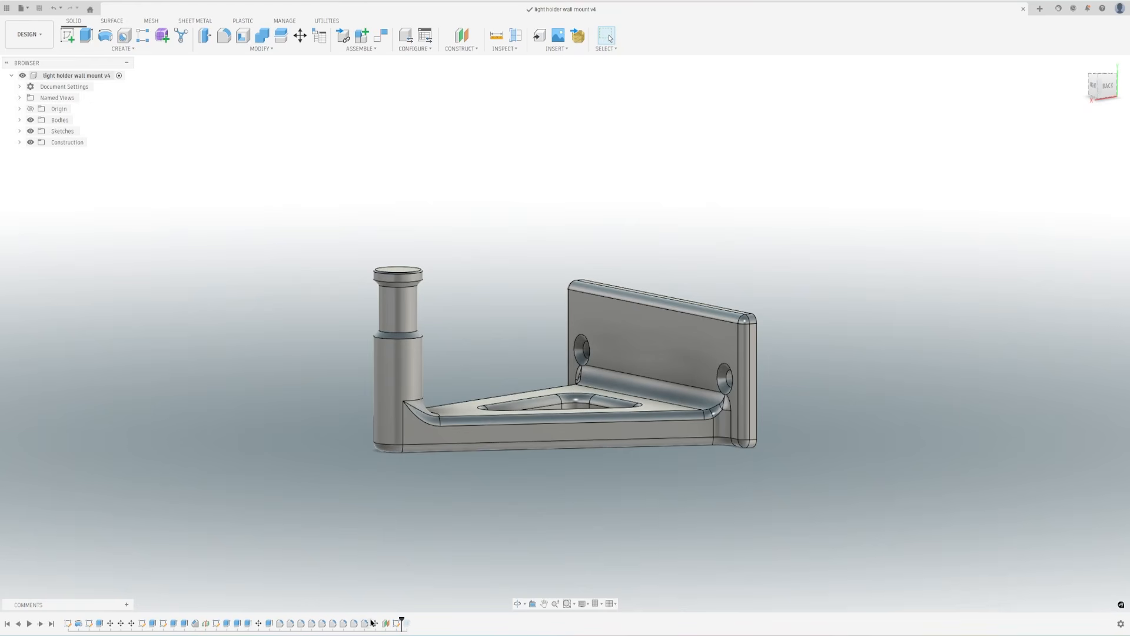
scroll(398, 327, "up", 5)
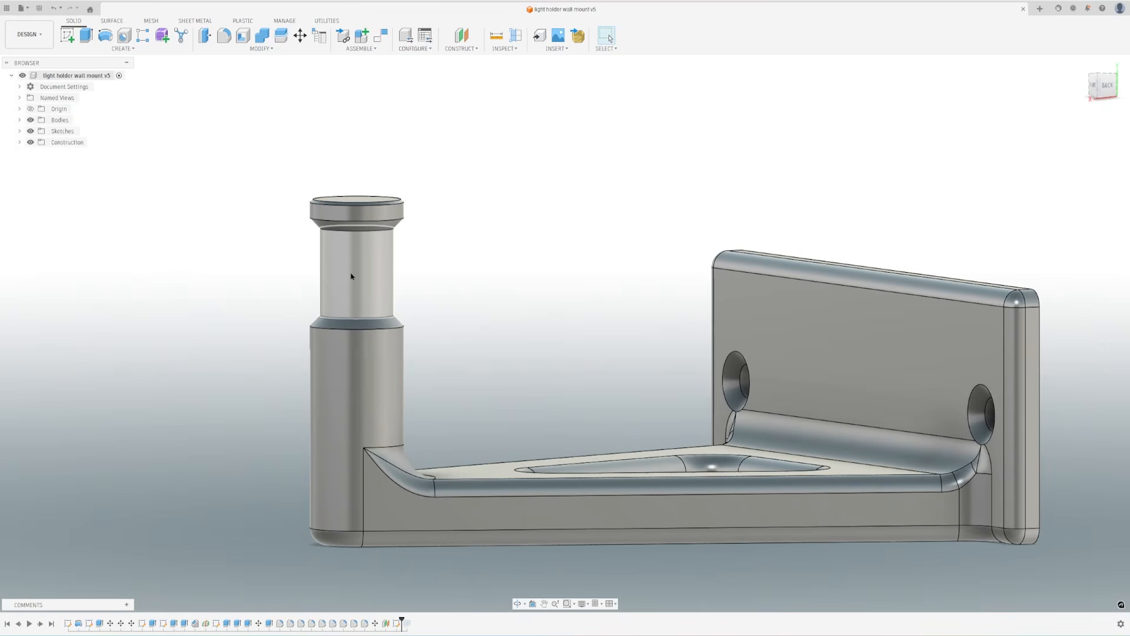
mouse_move(505, 337)
middle_mouse_down("shift")
mouse_move(464, 311)
mouse_move(491, 324)
middle_mouse_up("shift")
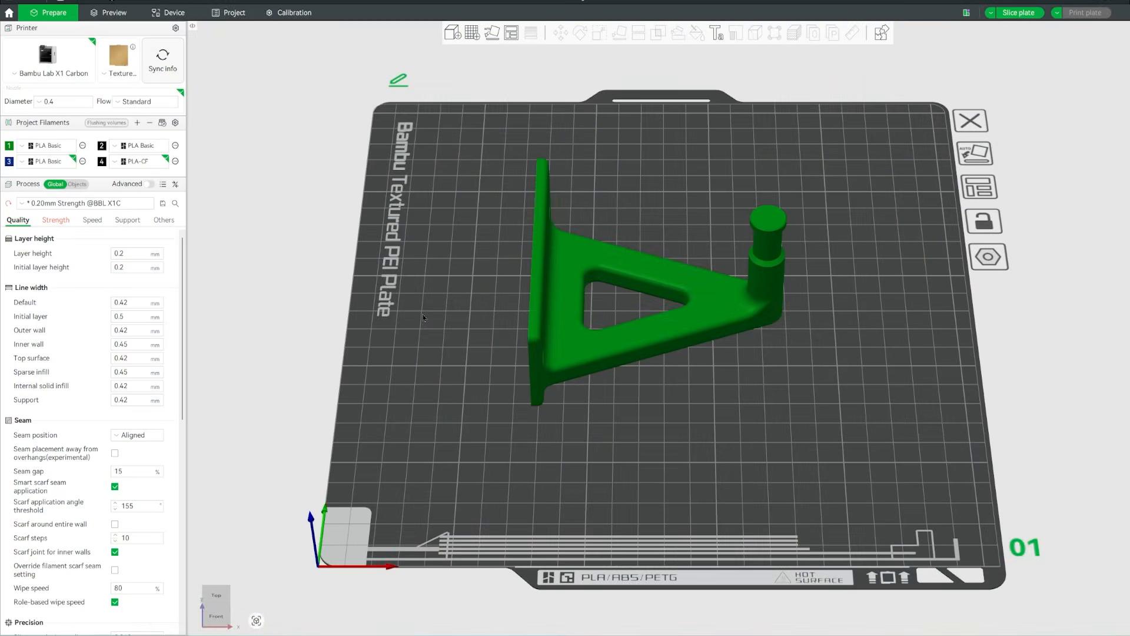
- Switch to Bambu Studio and change the light holder model's filament to Bambu PLA-CF
mouse_move(490, 387)
left_mouse_down()
mouse_move(482, 355)
mouse_move(478, 370)
left_mouse_up()
left_click(546, 301)
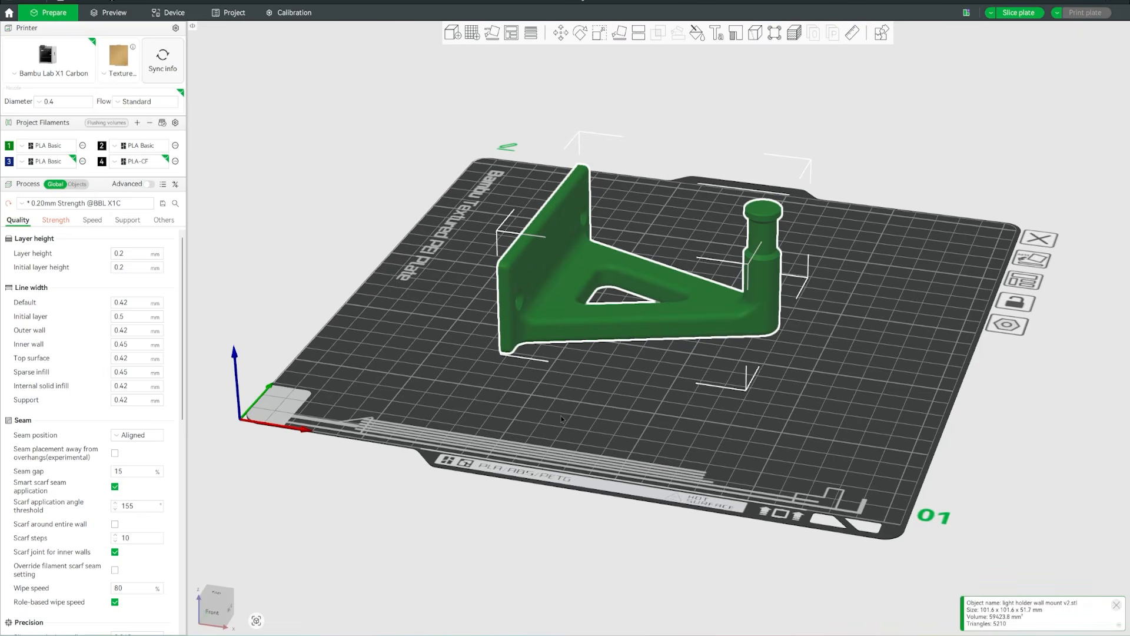
right_click(558, 316)
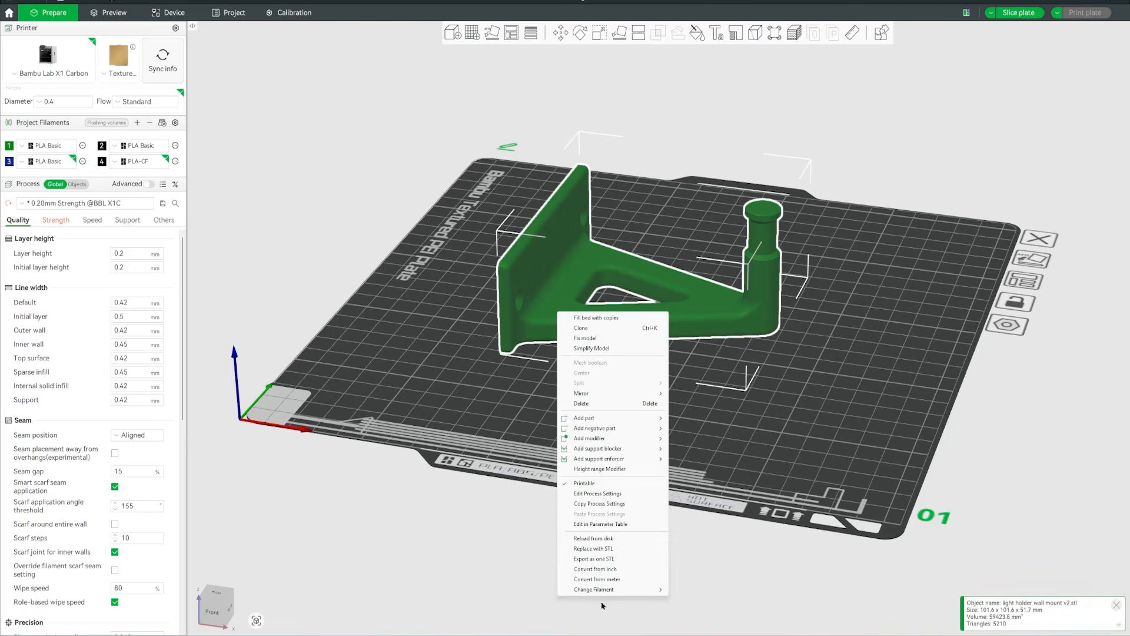
mouse_move(641, 589)
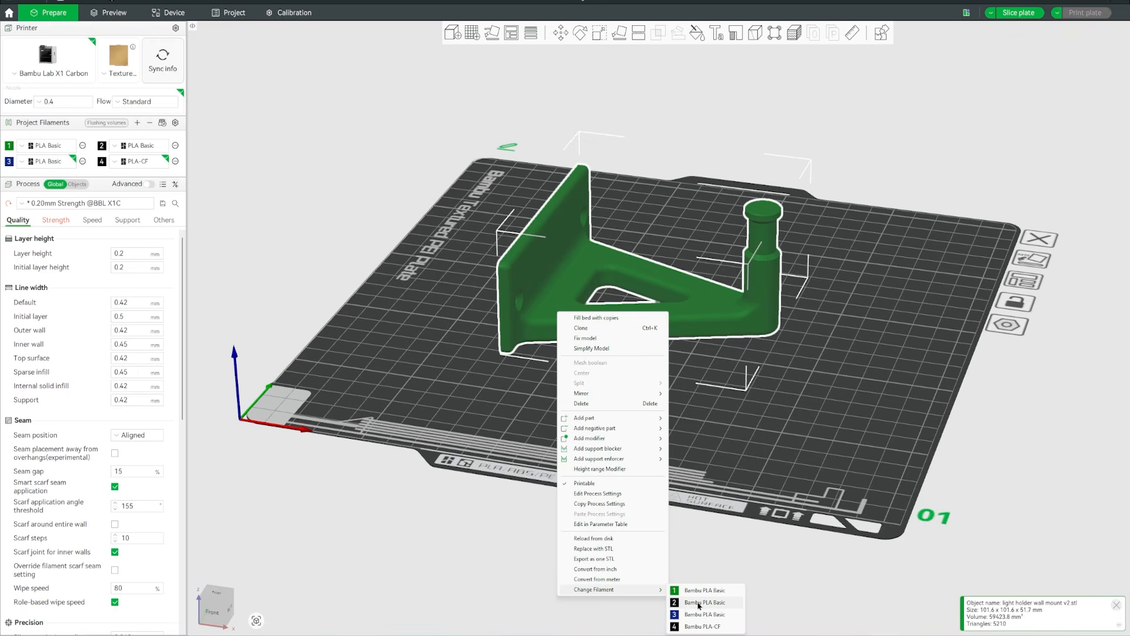
left_click(699, 626)
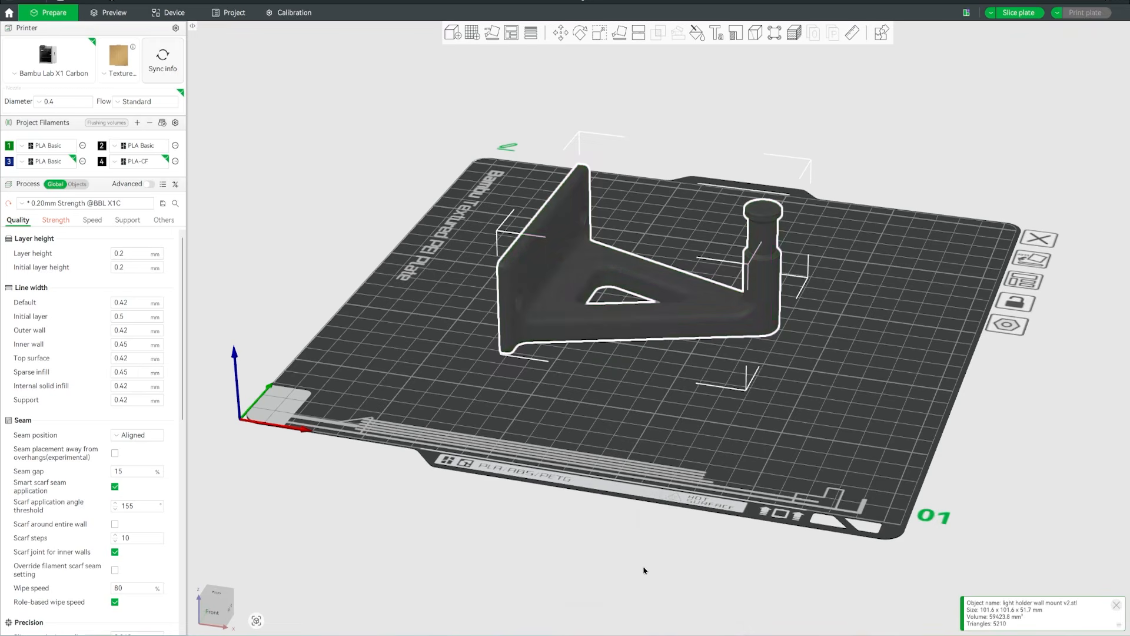
left_click(460, 390)
left_click_drag(461, 390, 470, 329)
left_click_drag(457, 252, 436, 285)
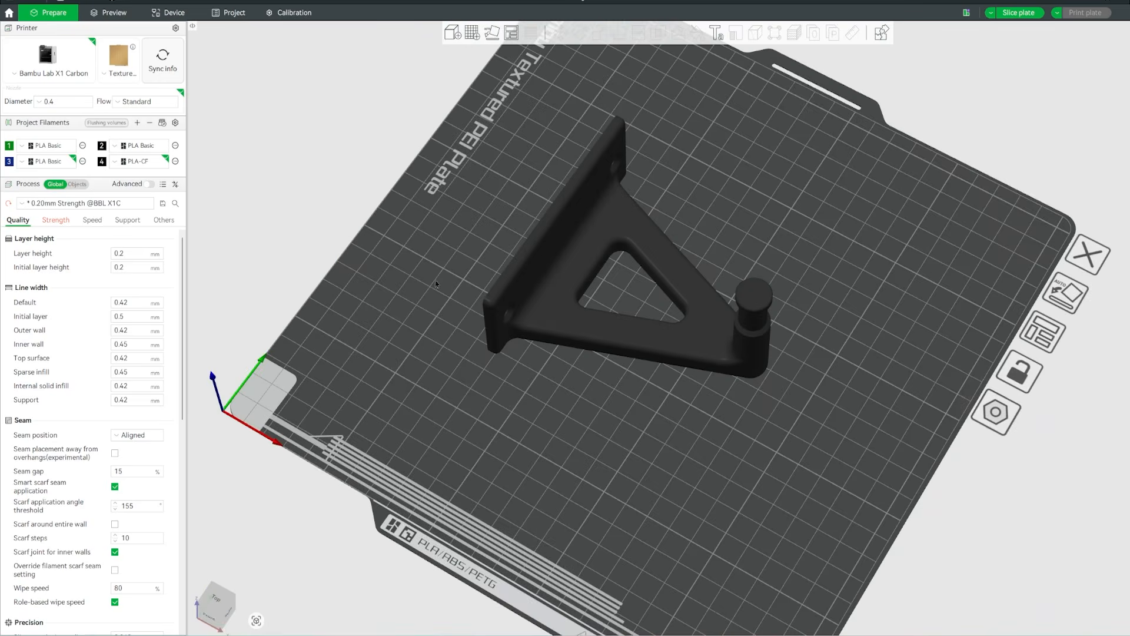
- Set the bed adhesion brim type to Outer and inner brim, keeping the brim width at 5 mm
left_click(128, 221)
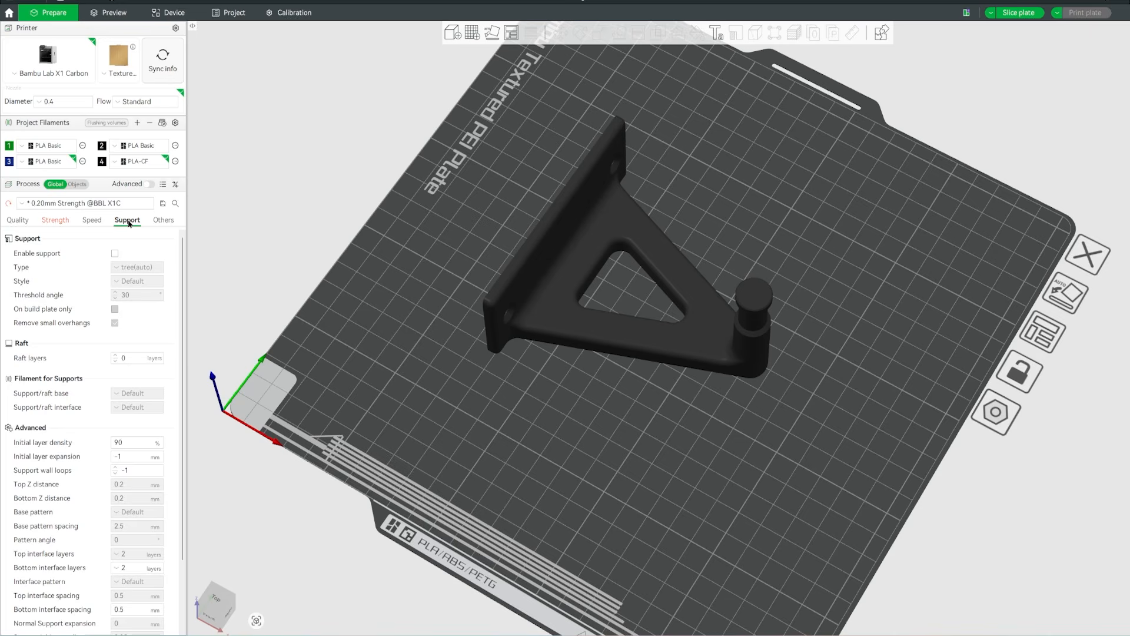
left_click(157, 224)
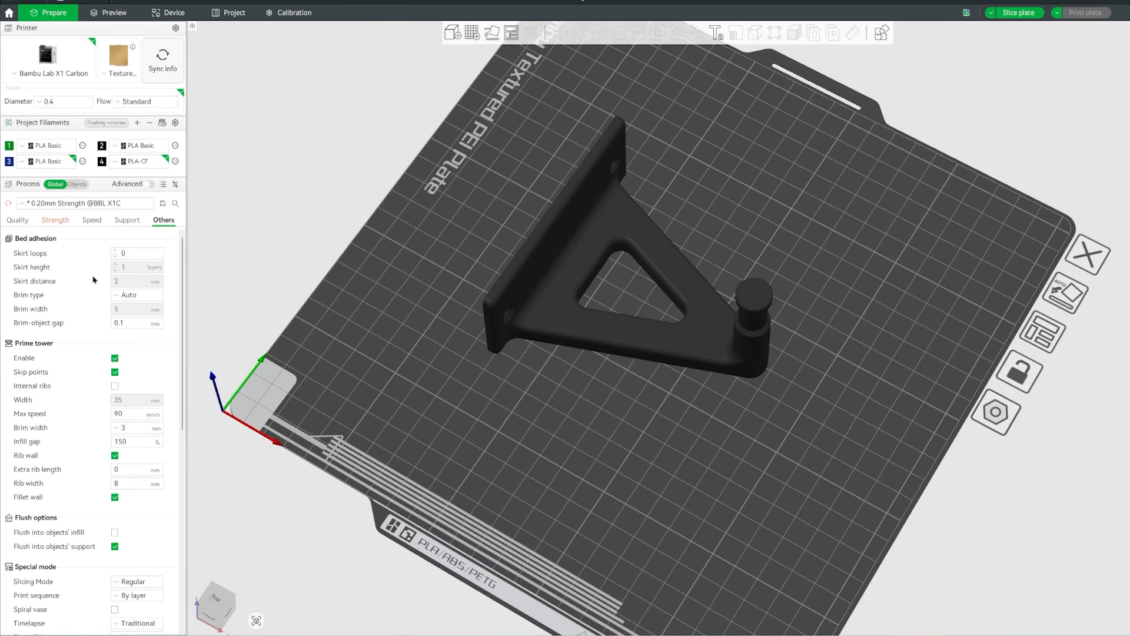
left_click(119, 297)
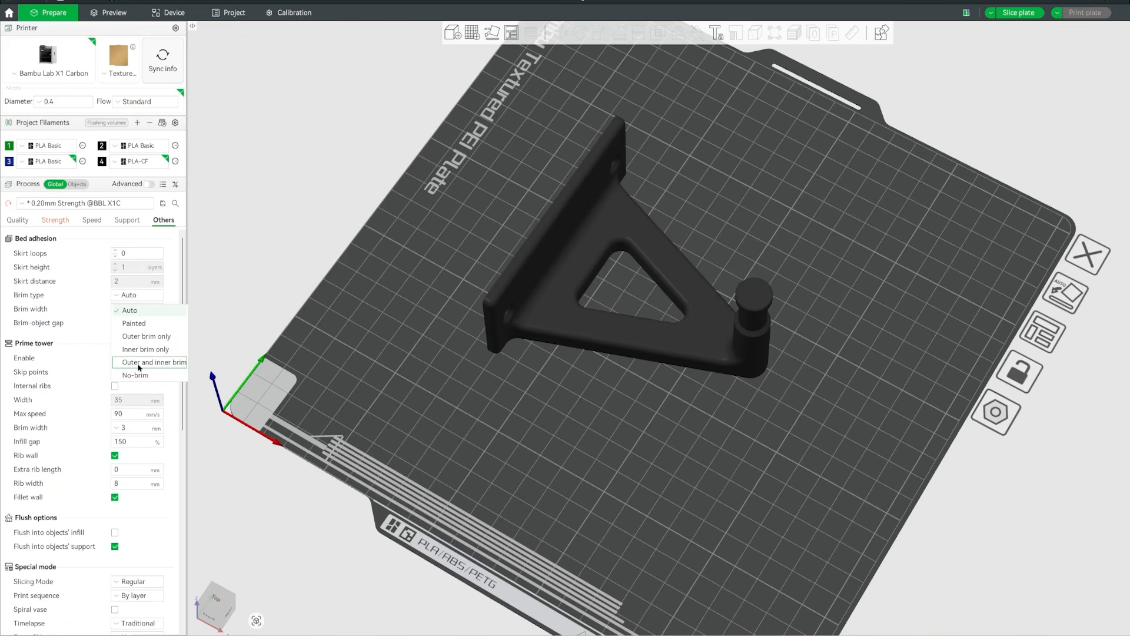
left_click(139, 363)
double_click(113, 309)
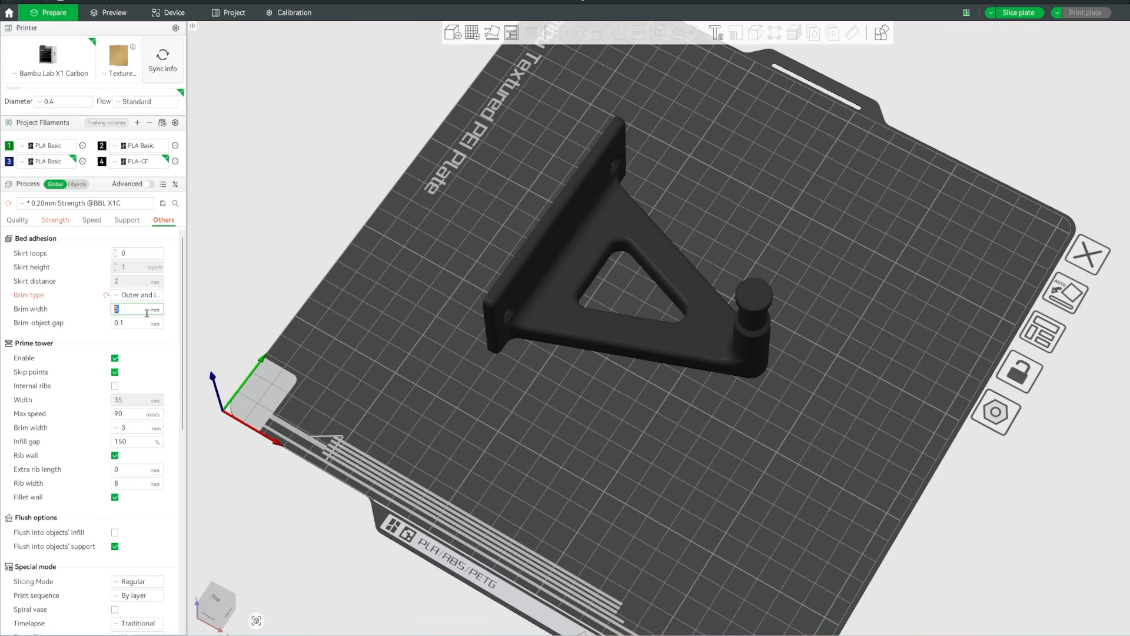
- Slice the plate and inspect the brim around the light holder and inside its triangular cutout
left_click(1019, 13)
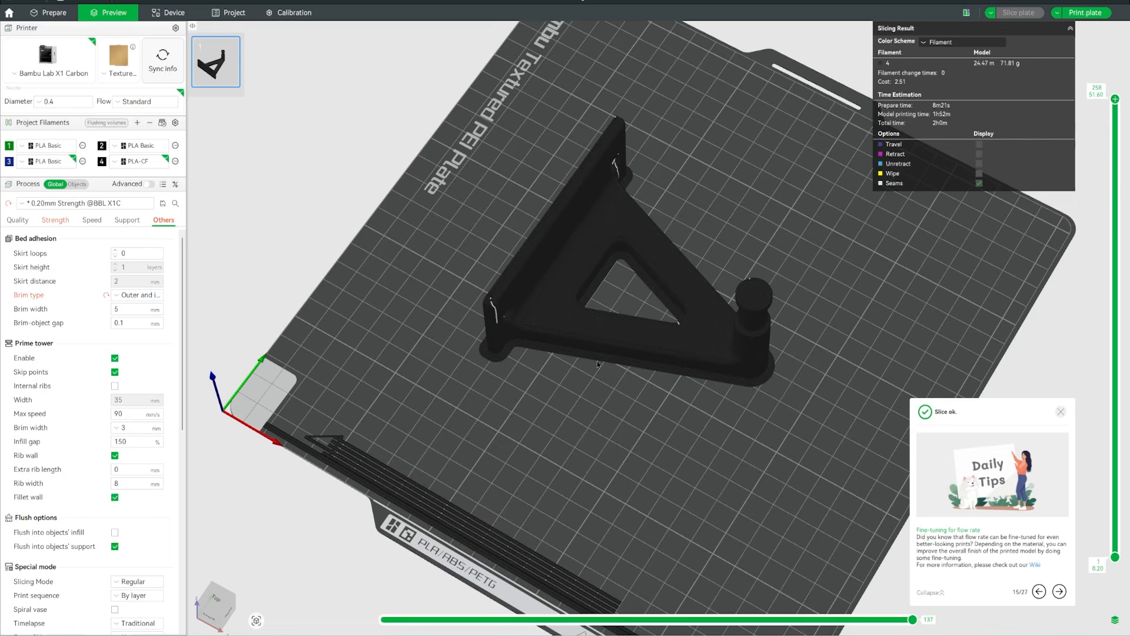
scroll(576, 380, "up", 6)
left_click_drag(402, 429, 689, 374)
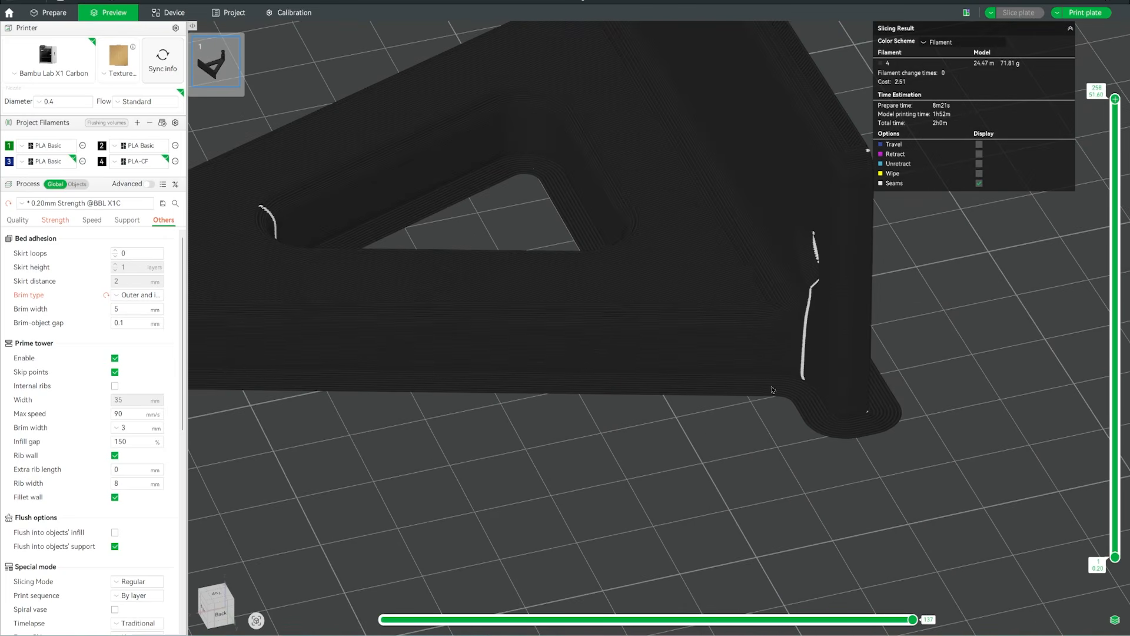
left_click_drag(731, 327, 692, 324)
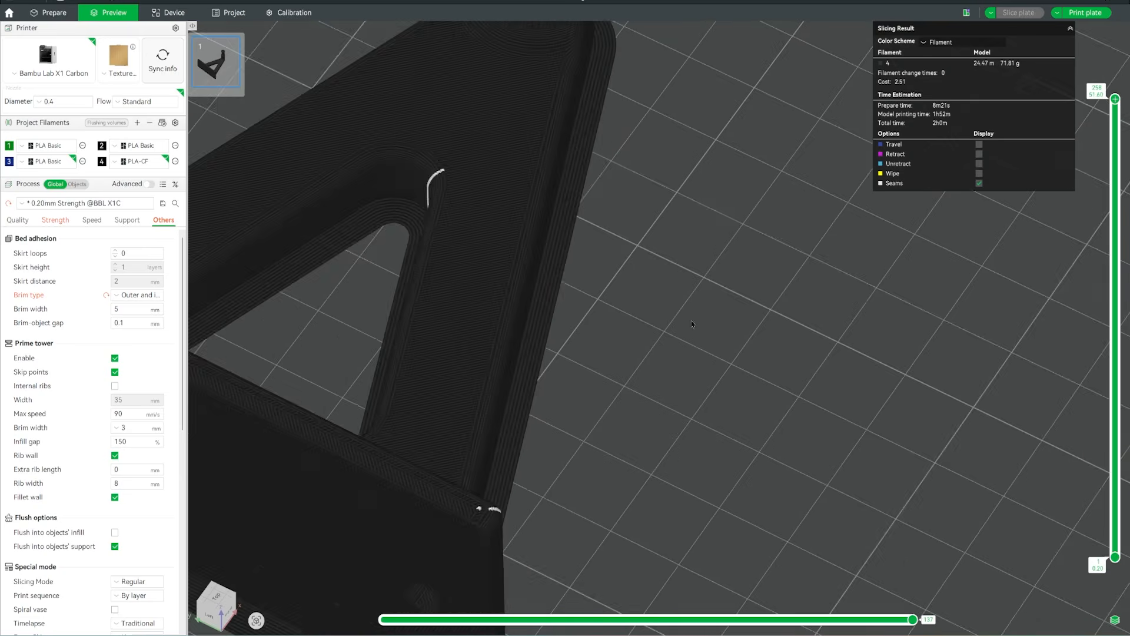
scroll(671, 315, "up", 4)
scroll(647, 304, "down", 10)
right_click_drag(630, 304, 725, 404)
left_click_drag(725, 404, 677, 377)
- Send the sliced plate to the Bambu Lab X1 Carbon with PLA-CF from slot A2 and auto bed leveling off
left_click(1078, 13)
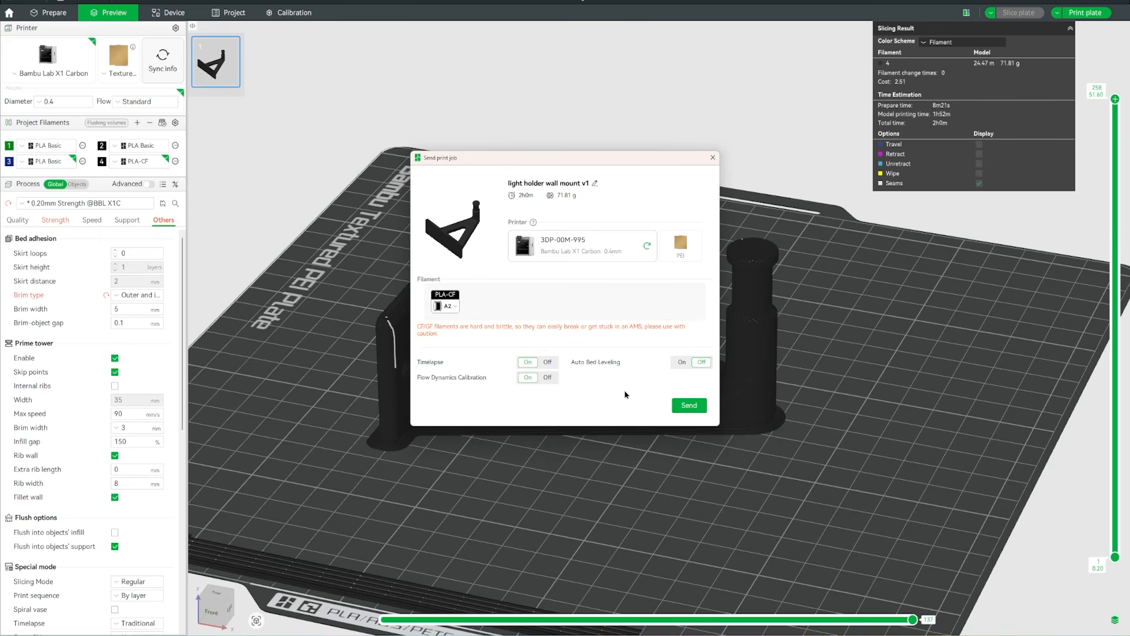
left_click(687, 408)
left_click(624, 347)
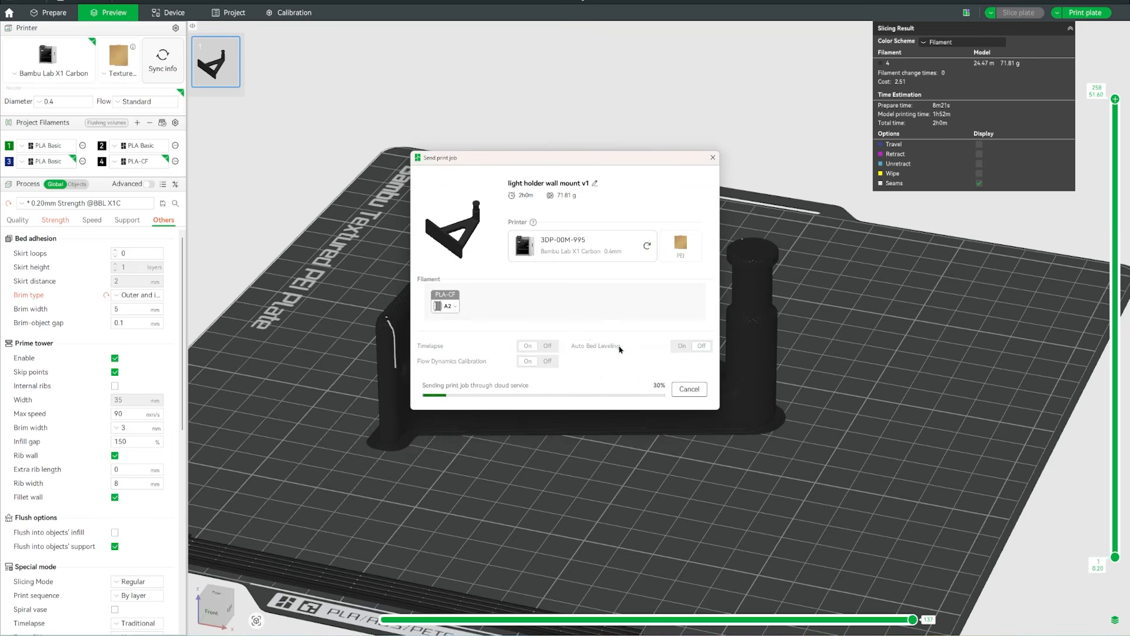